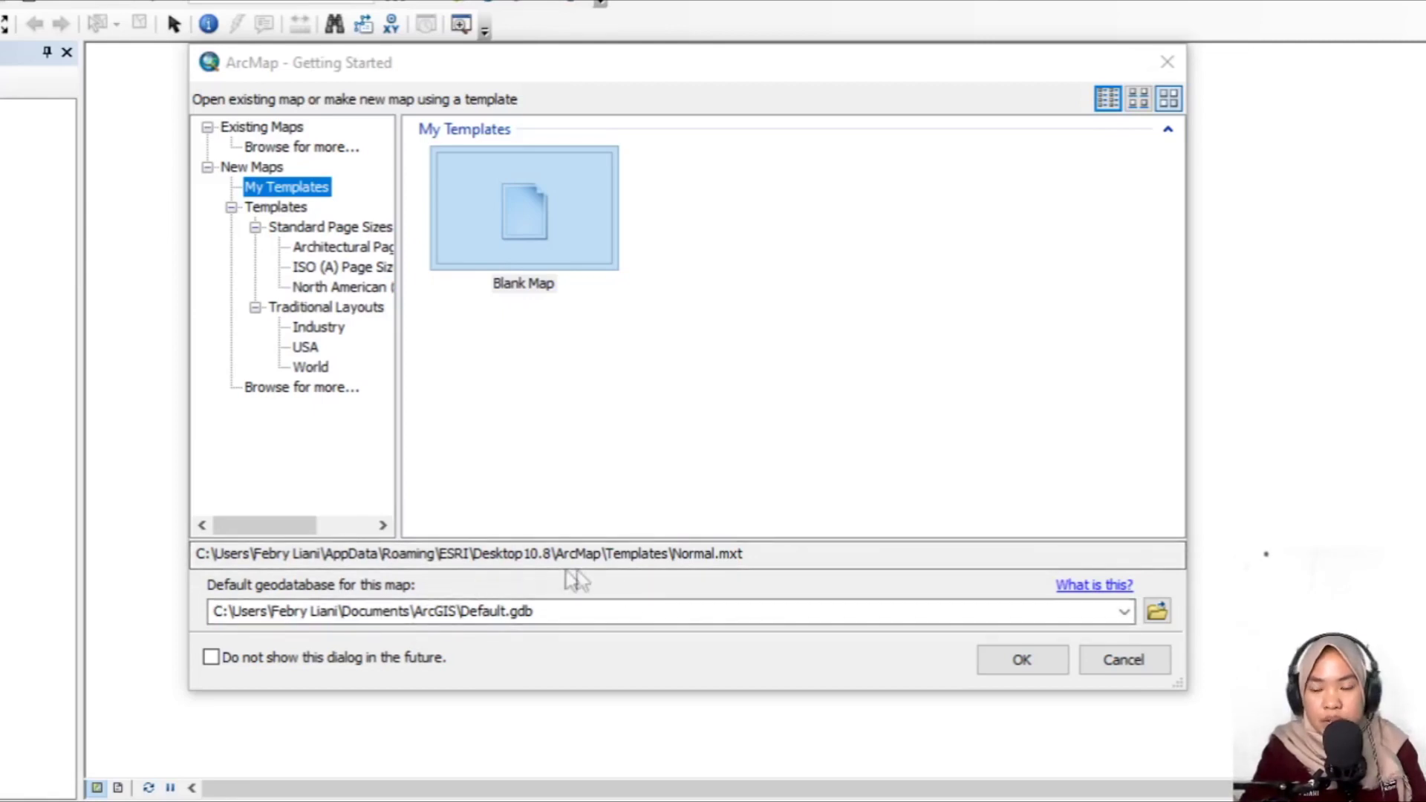
{"action": "left_click", "coordinate": [1158, 612]}
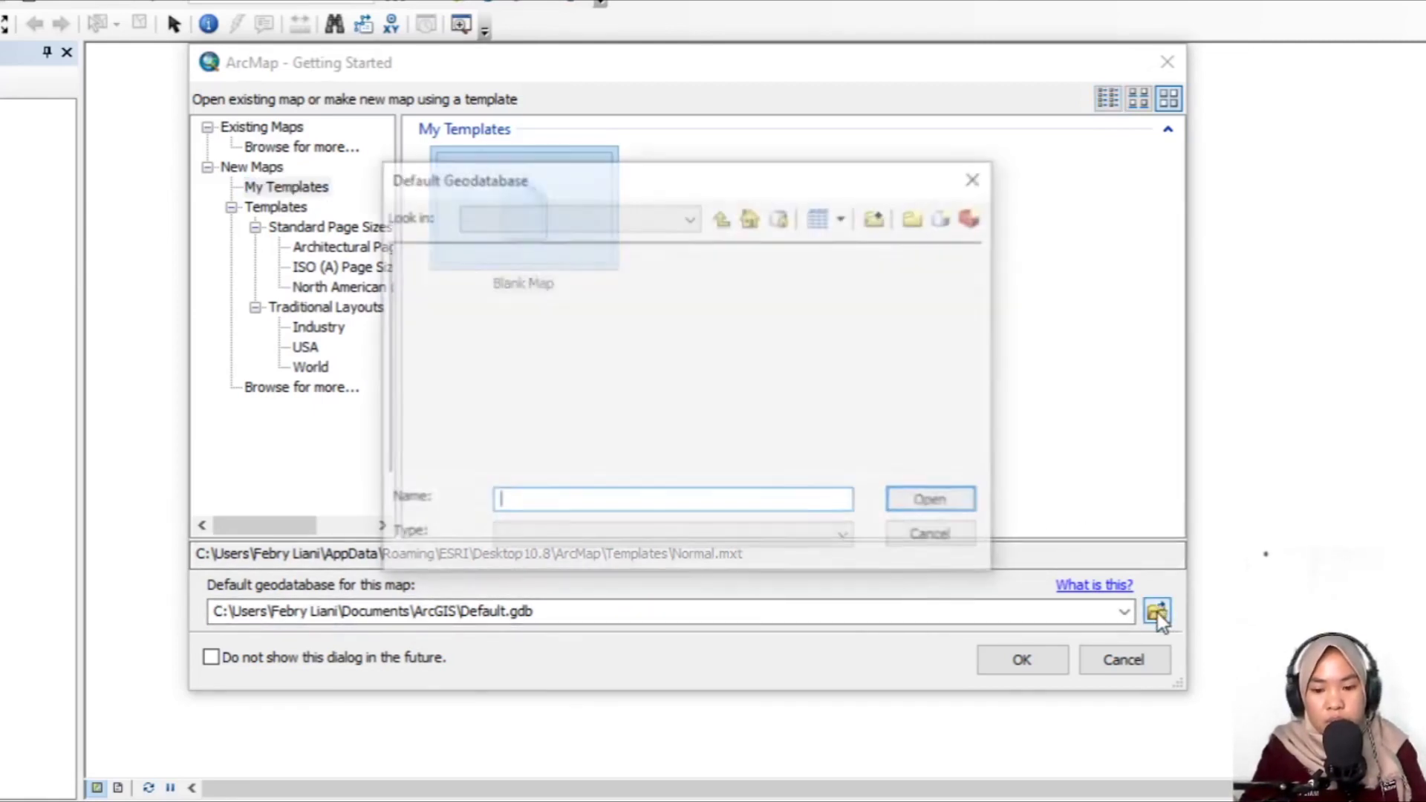
{"action": "left_click", "coordinate": [878, 216]}
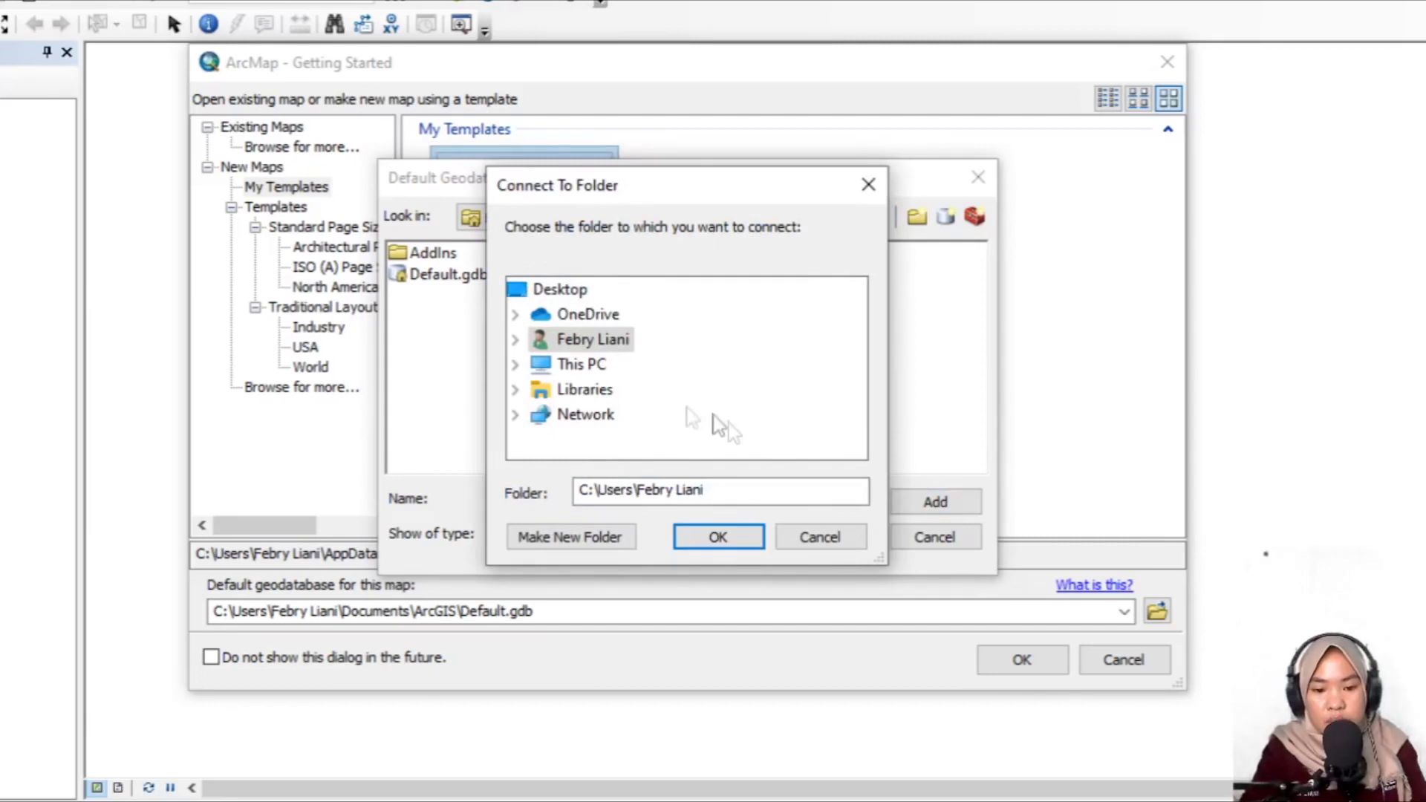
{"action": "left_click", "coordinate": [820, 540]}
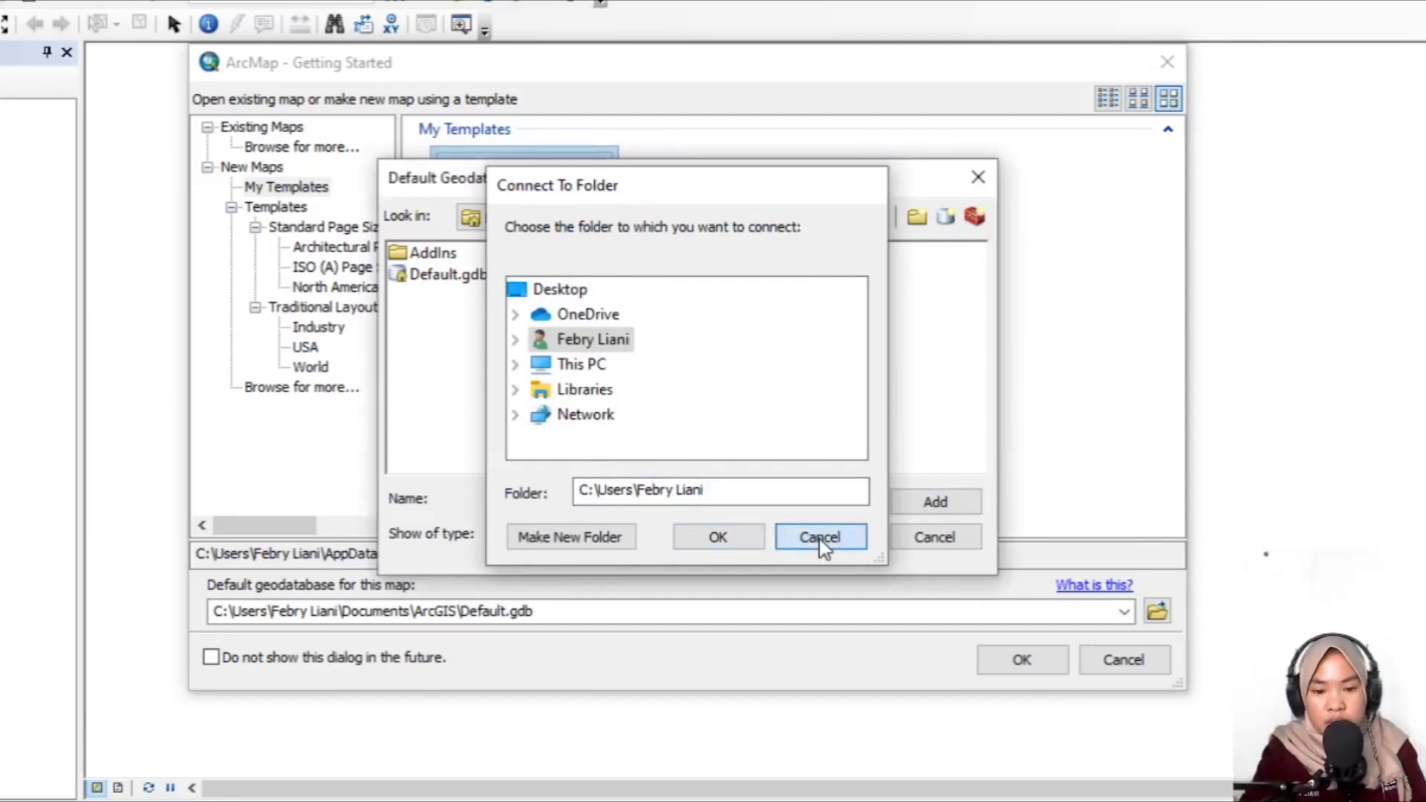
{"action": "left_click", "coordinate": [923, 547]}
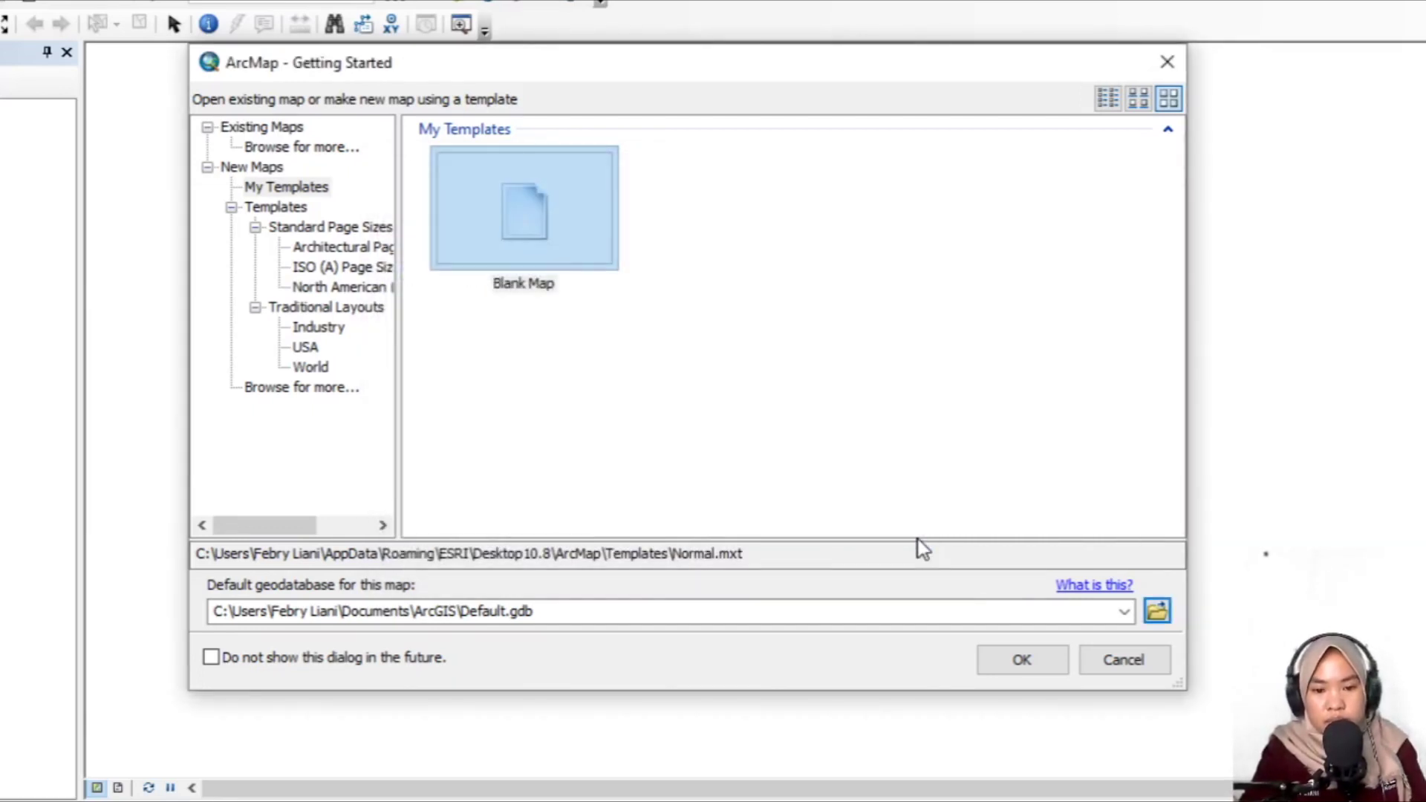
Step: Create a new map from the Blank Map template with Default.gdb as its default geodatabase
{"action": "left_click", "coordinate": [1022, 660]}
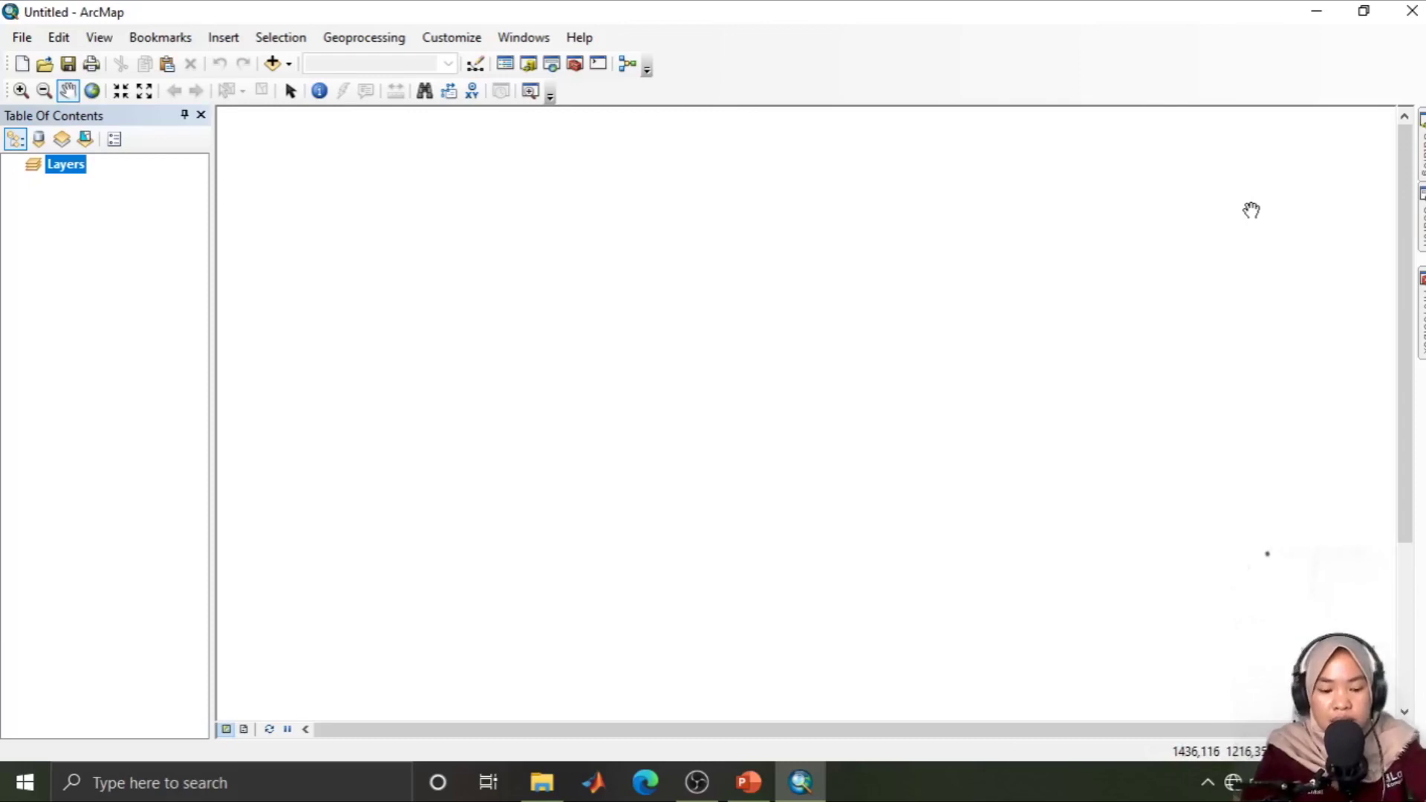
Step: Look through the Catalog and ArcToolbox windows, and try pinning the Catalog before returning it to auto-hide
{"action": "left_click", "coordinate": [1422, 145]}
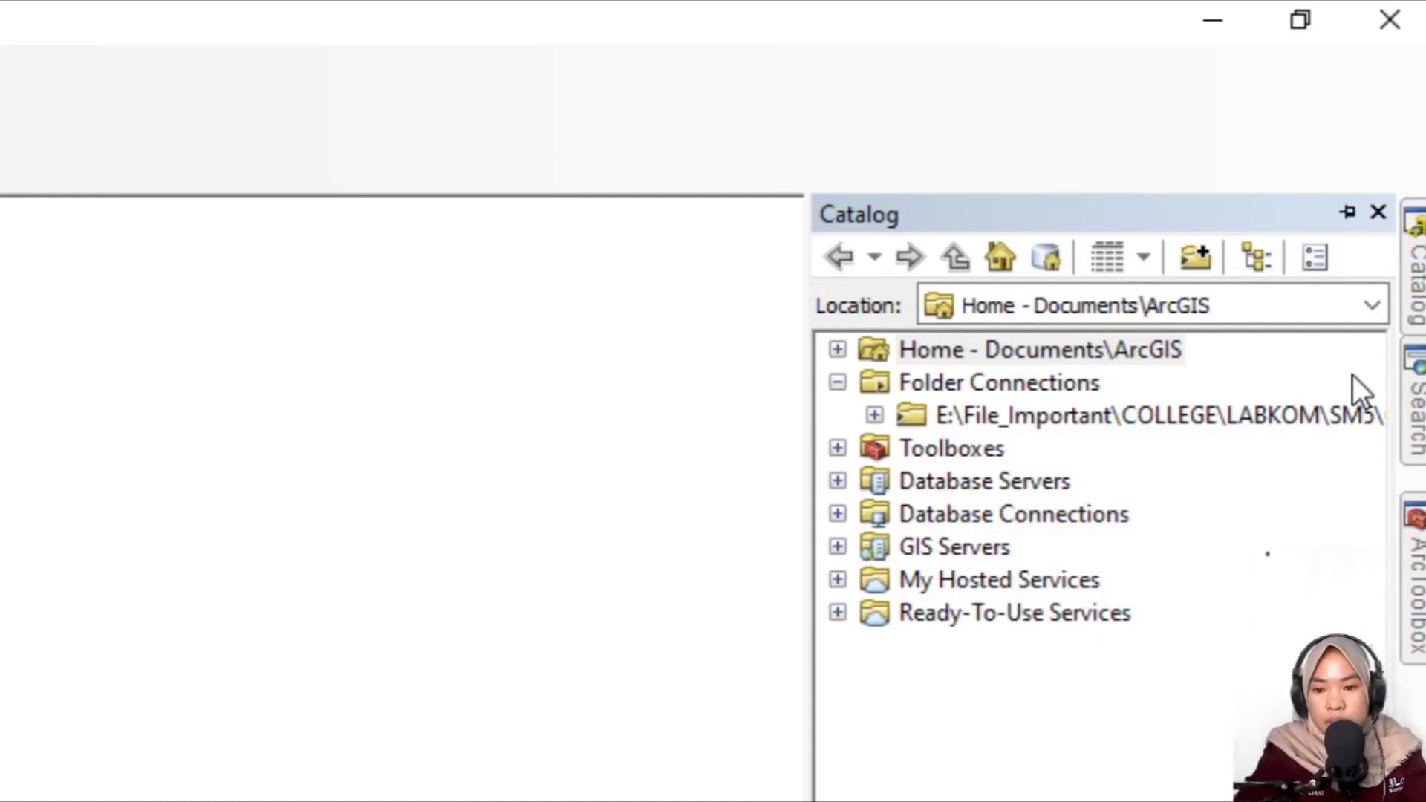
{"action": "left_click", "coordinate": [1422, 579]}
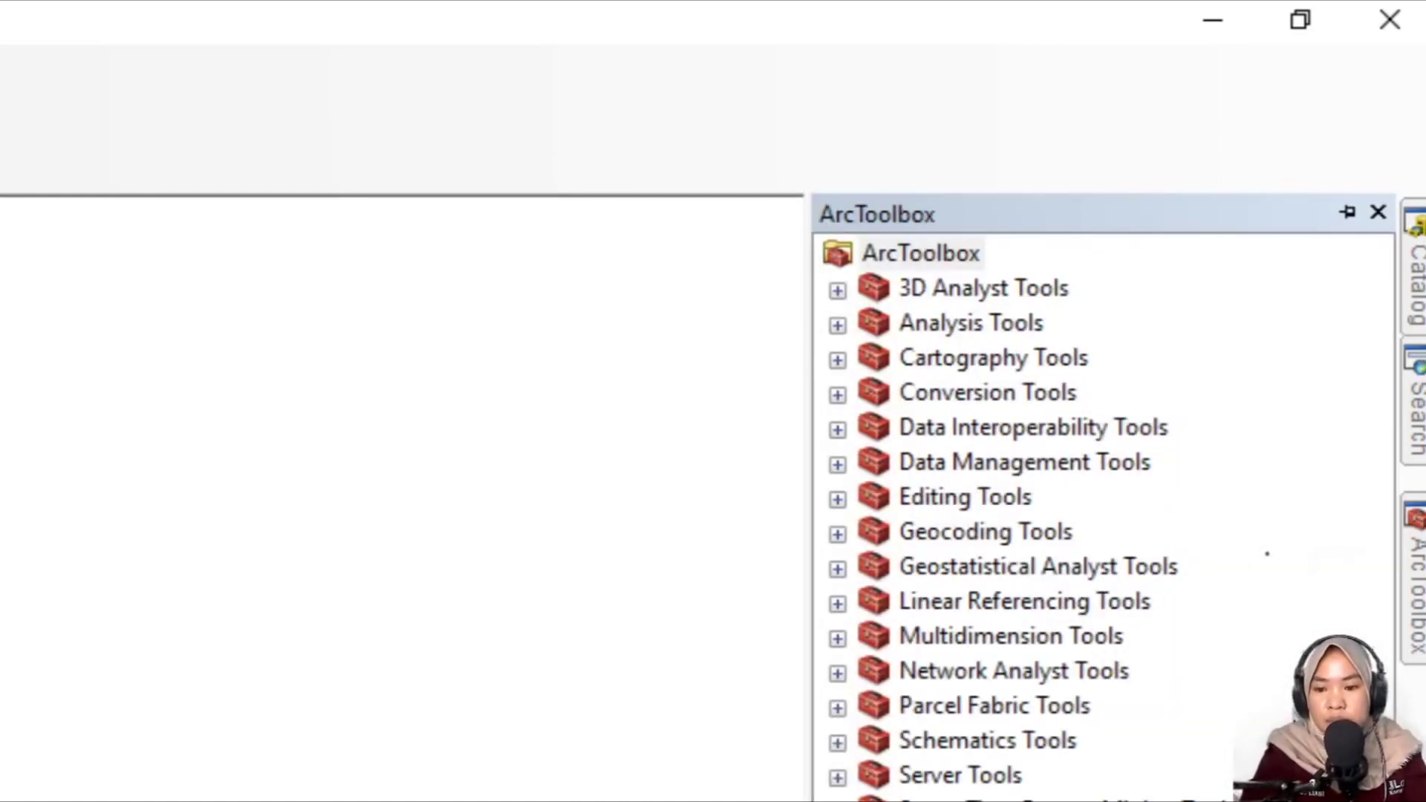
{"action": "left_click", "coordinate": [1416, 274]}
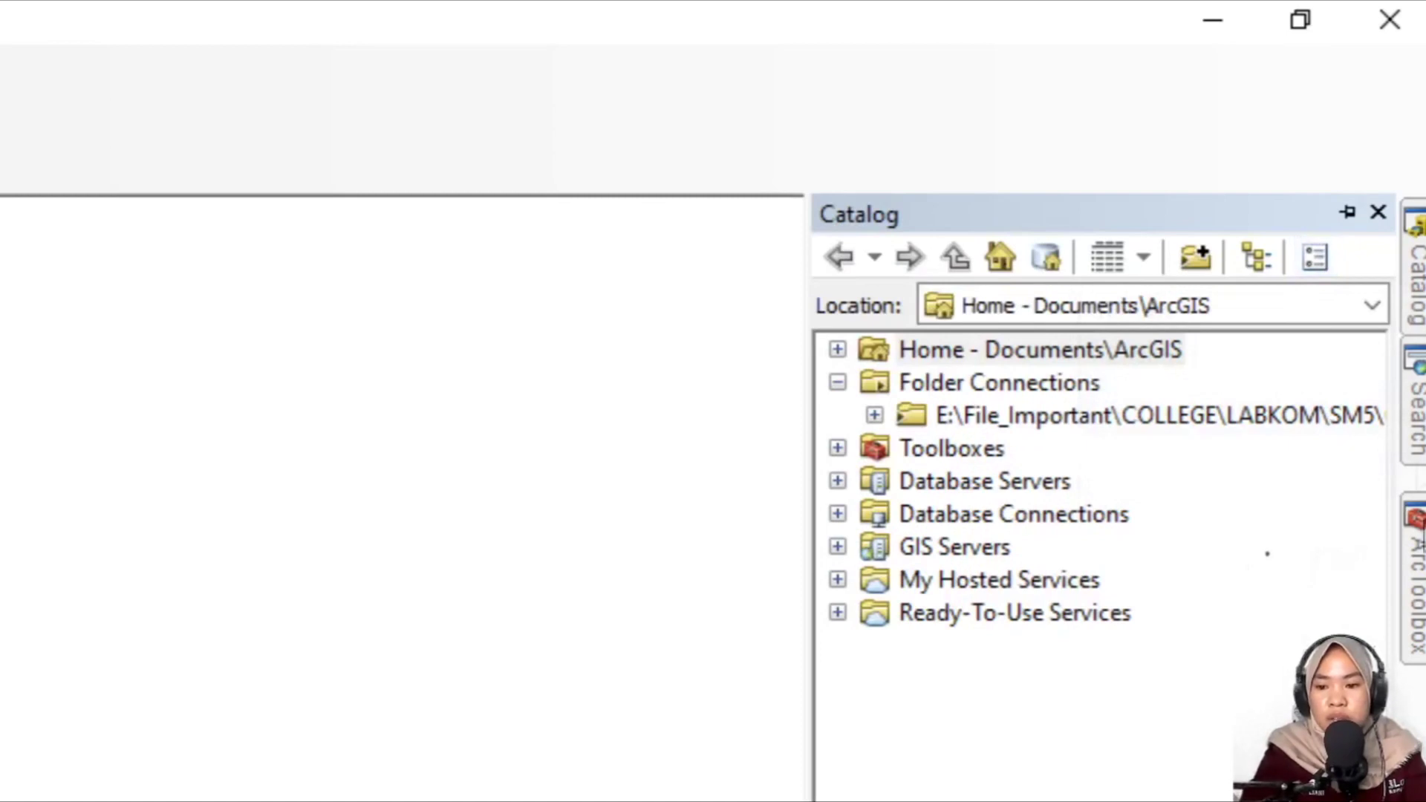
{"action": "left_click", "coordinate": [1348, 212]}
{"action": "left_click_drag", "start_coordinate": [1174, 223], "coordinate": [1352, 215]}
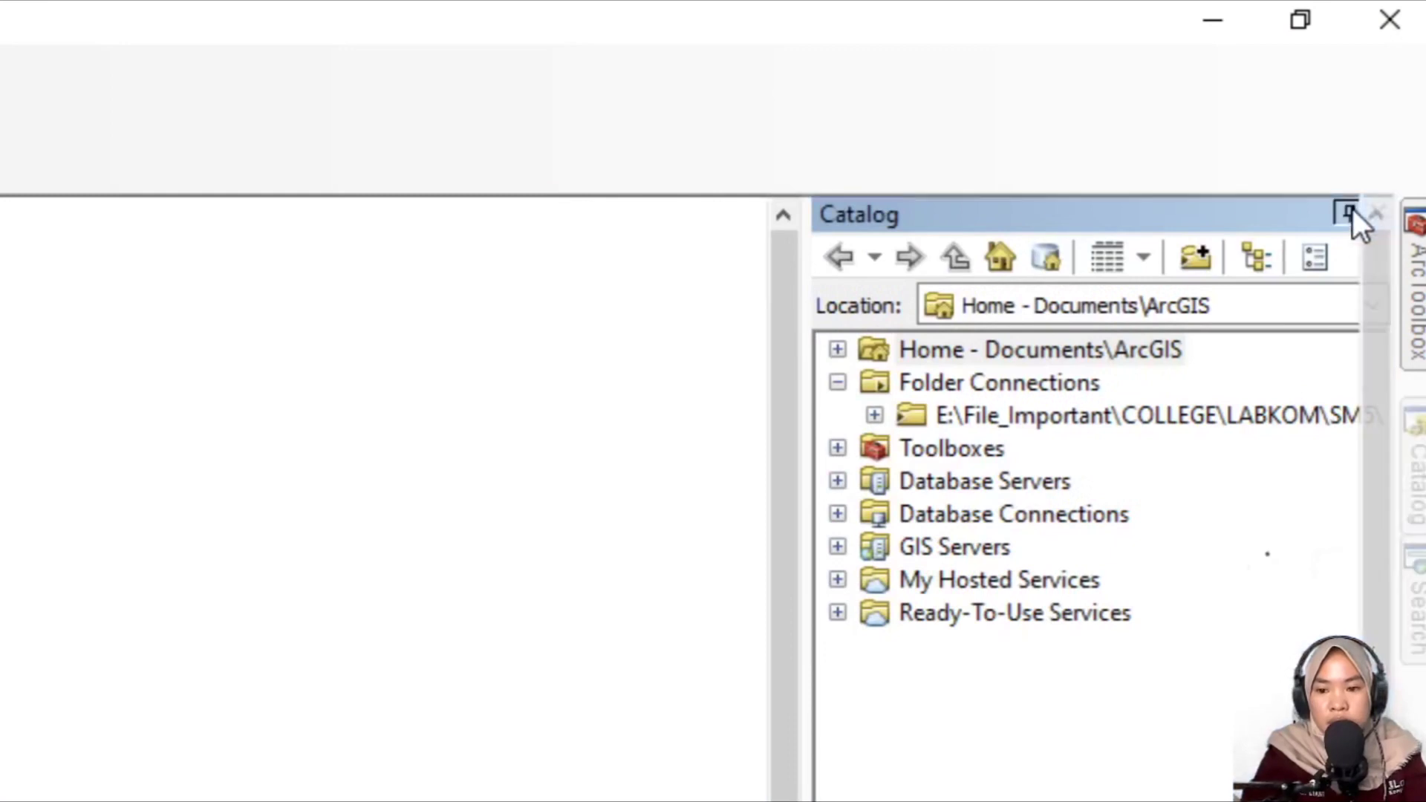
{"action": "left_click", "coordinate": [1352, 208]}
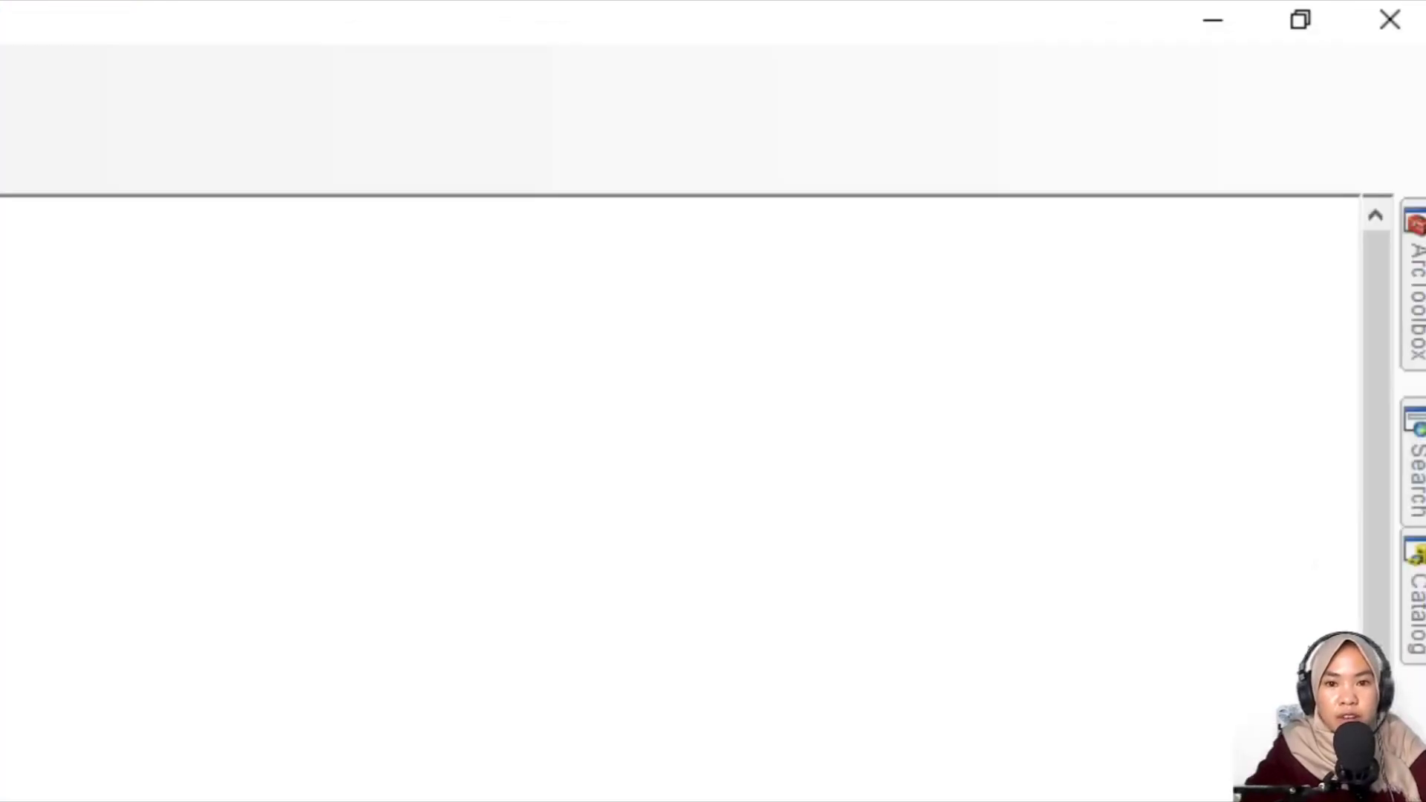
Step: Start a new folder connection from the Catalog and browse to the File_Important folder on Local Disk (E:)
{"action": "left_click", "coordinate": [1419, 609]}
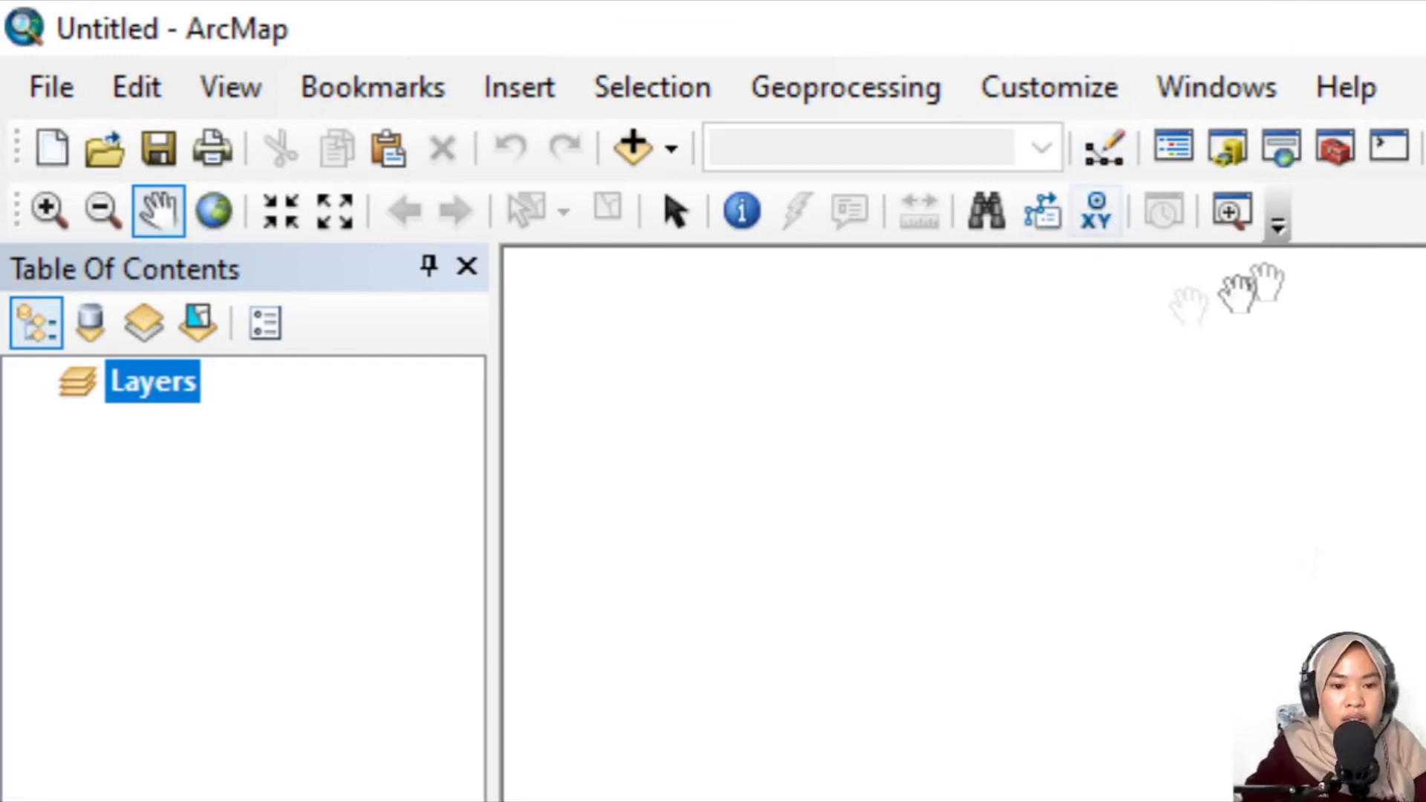
{"action": "left_click", "coordinate": [1233, 152]}
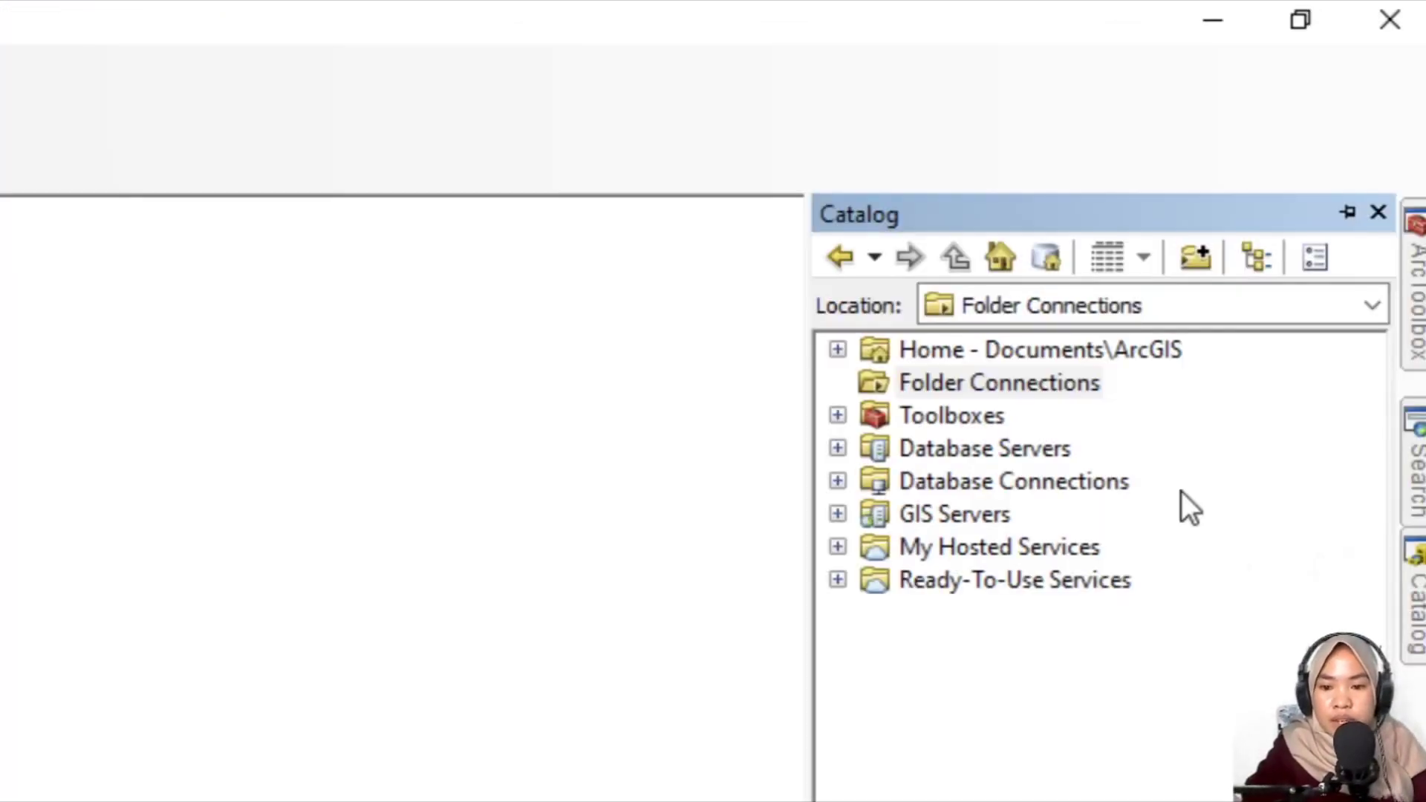
{"action": "left_click", "coordinate": [1188, 255]}
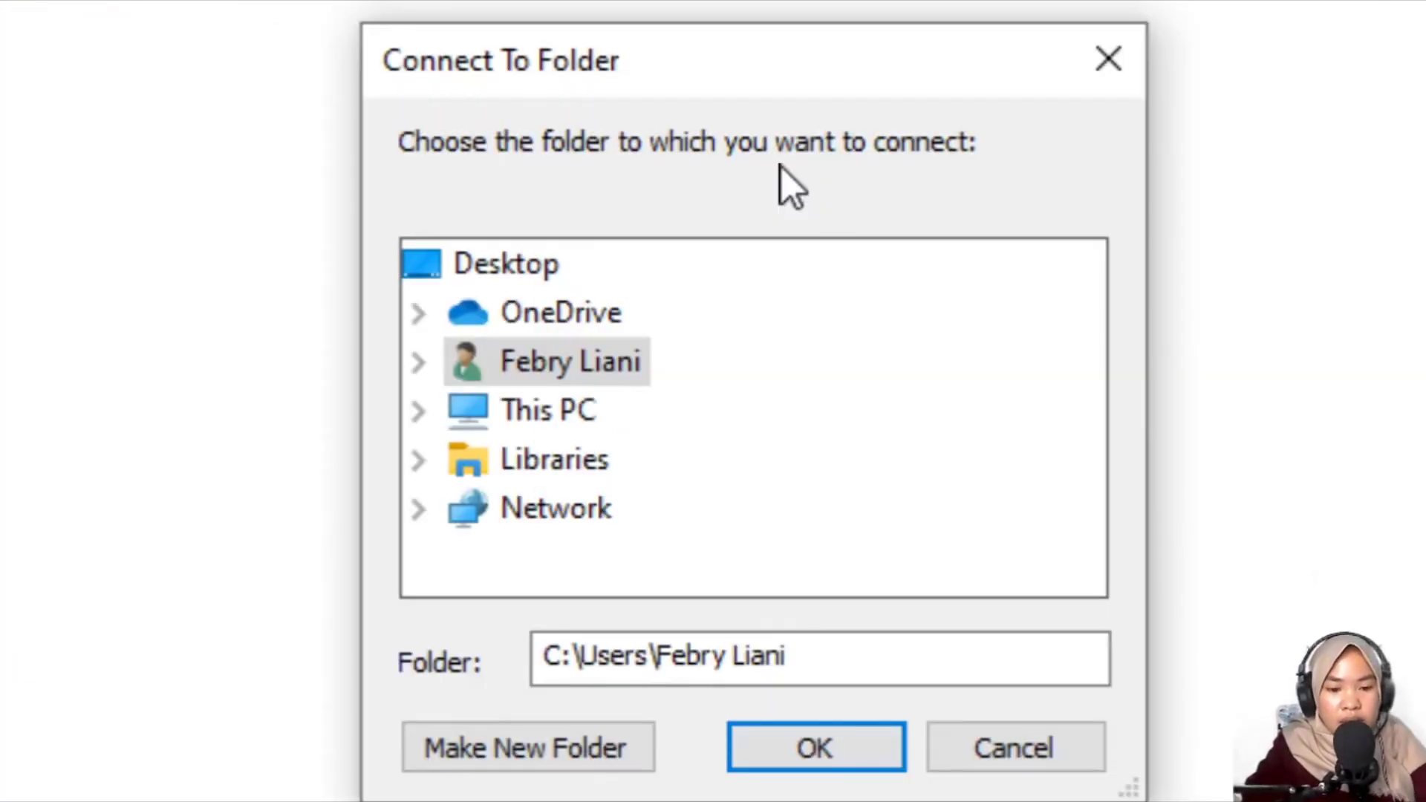
{"action": "left_click", "coordinate": [539, 375]}
{"action": "double_click", "coordinate": [475, 411]}
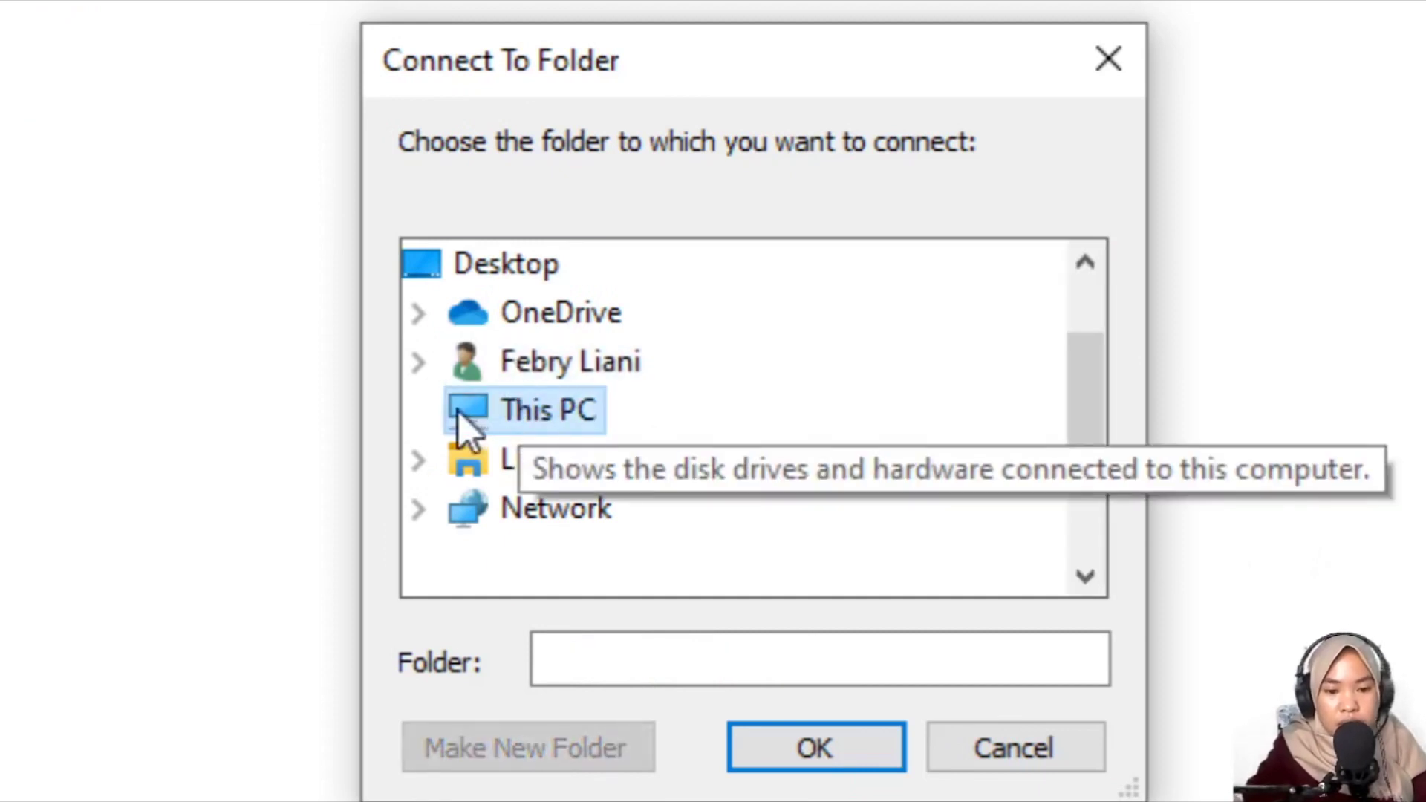
{"action": "left_click_drag", "start_coordinate": [1099, 408], "coordinate": [1099, 456]}
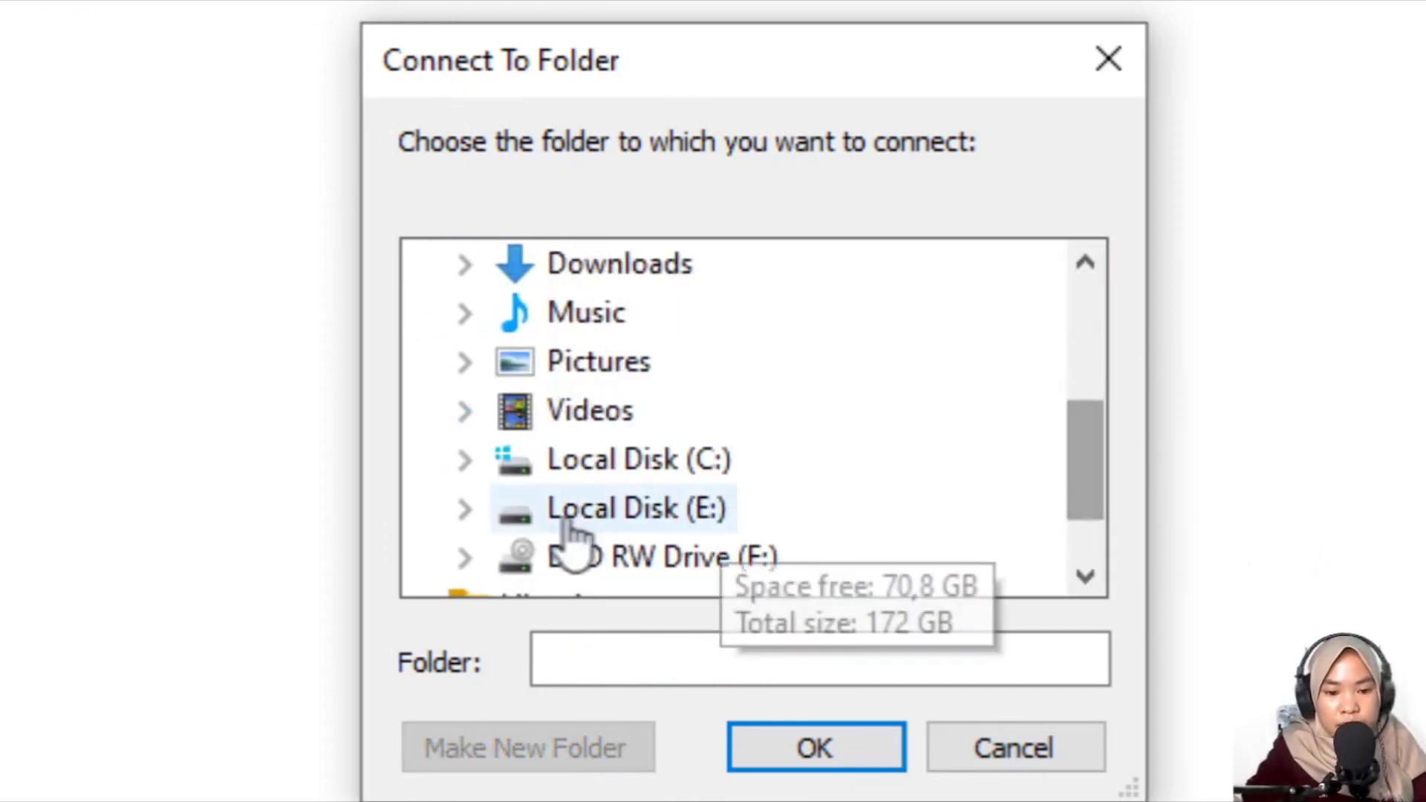
{"action": "left_click", "coordinate": [463, 520]}
{"action": "left_click_drag", "start_coordinate": [1086, 386], "coordinate": [1084, 423]}
{"action": "left_click", "coordinate": [512, 411]}
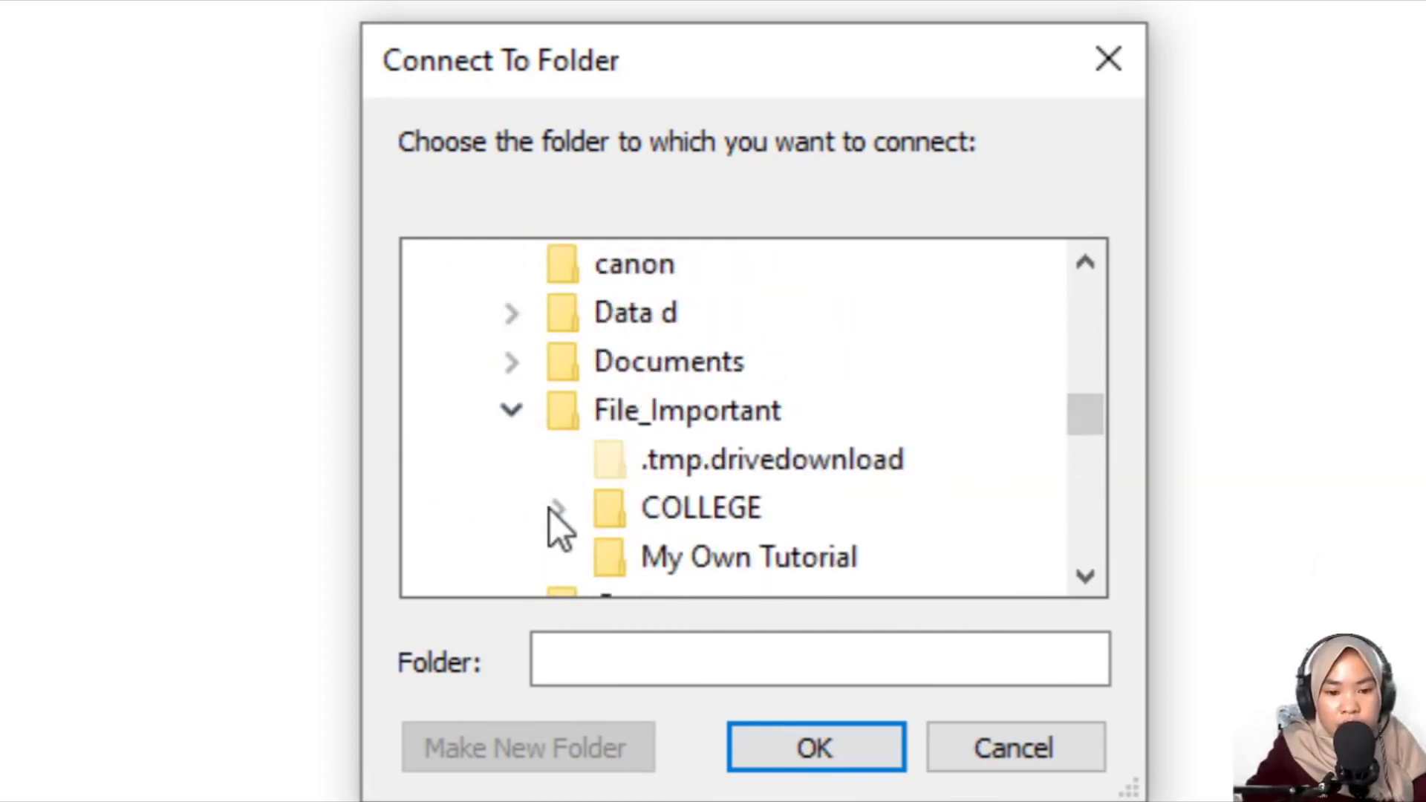
Step: Connect to the folder COLLEGE\LABKOM\SM5\GIS\P2\Bahan Georeferencing and open the connection in the Catalog
{"action": "left_click", "coordinate": [561, 512]}
{"action": "left_click", "coordinate": [604, 509]}
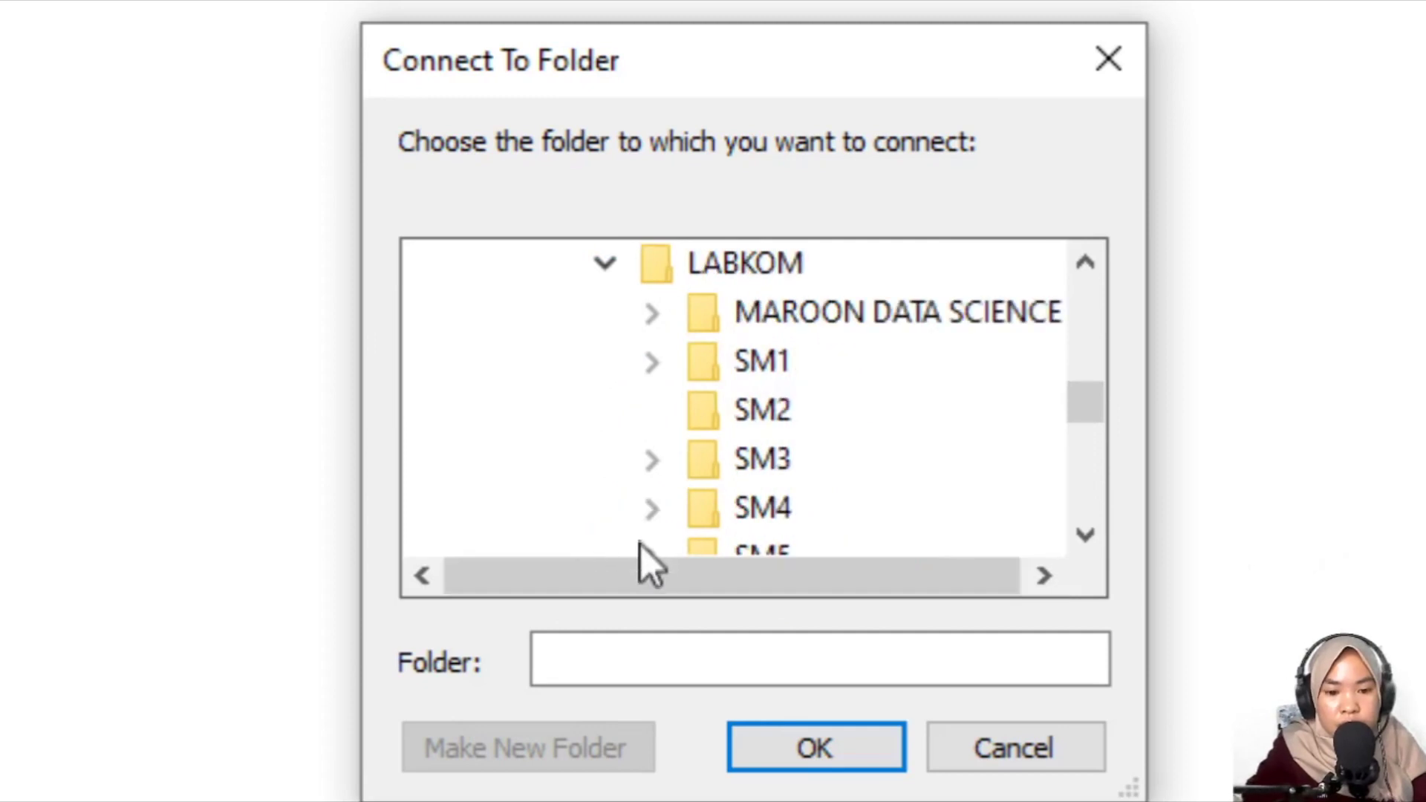
{"action": "left_click", "coordinate": [648, 552]}
{"action": "left_click", "coordinate": [701, 412]}
{"action": "left_click", "coordinate": [742, 509]}
{"action": "left_click", "coordinate": [919, 414]}
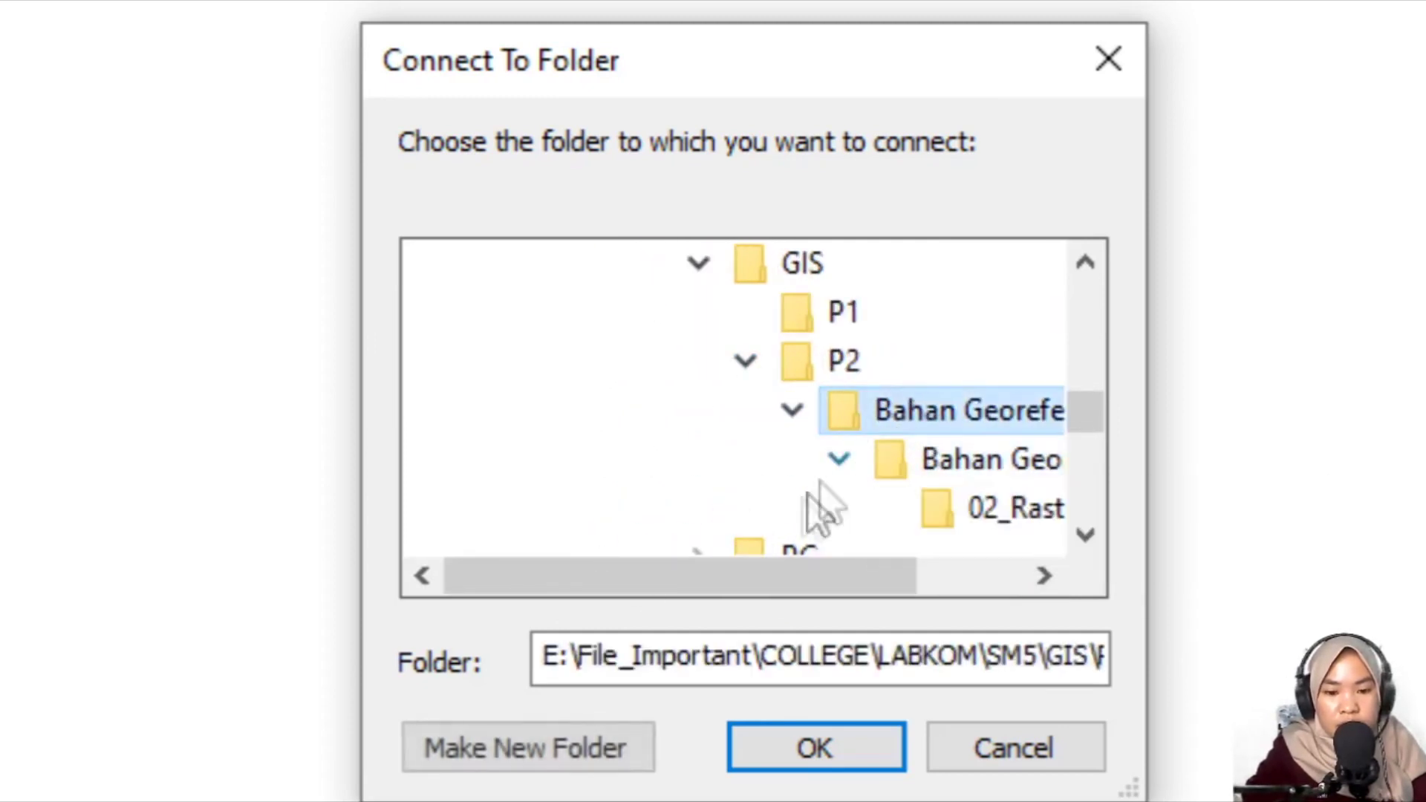
{"action": "left_click_drag", "start_coordinate": [761, 583], "coordinate": [875, 578]}
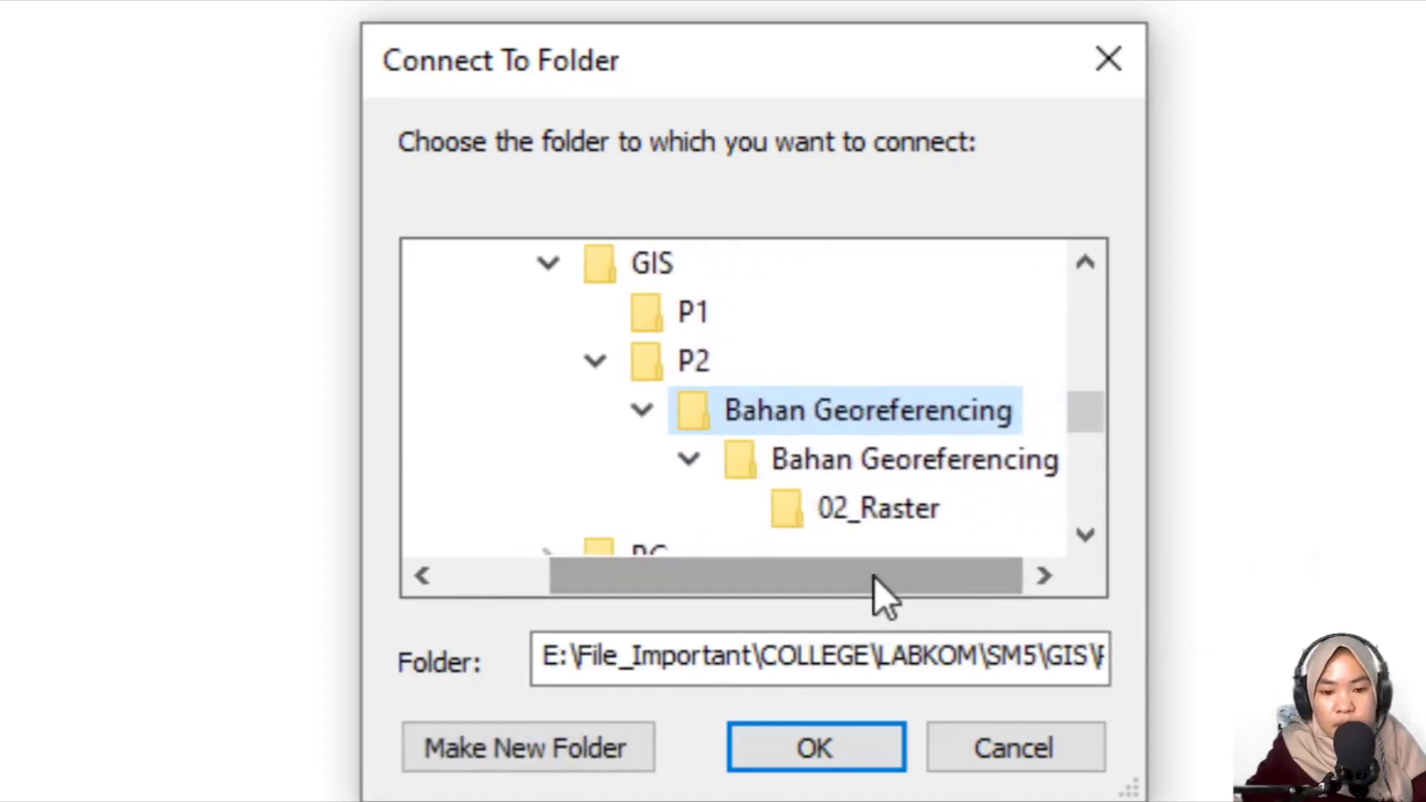
{"action": "left_click", "coordinate": [848, 759]}
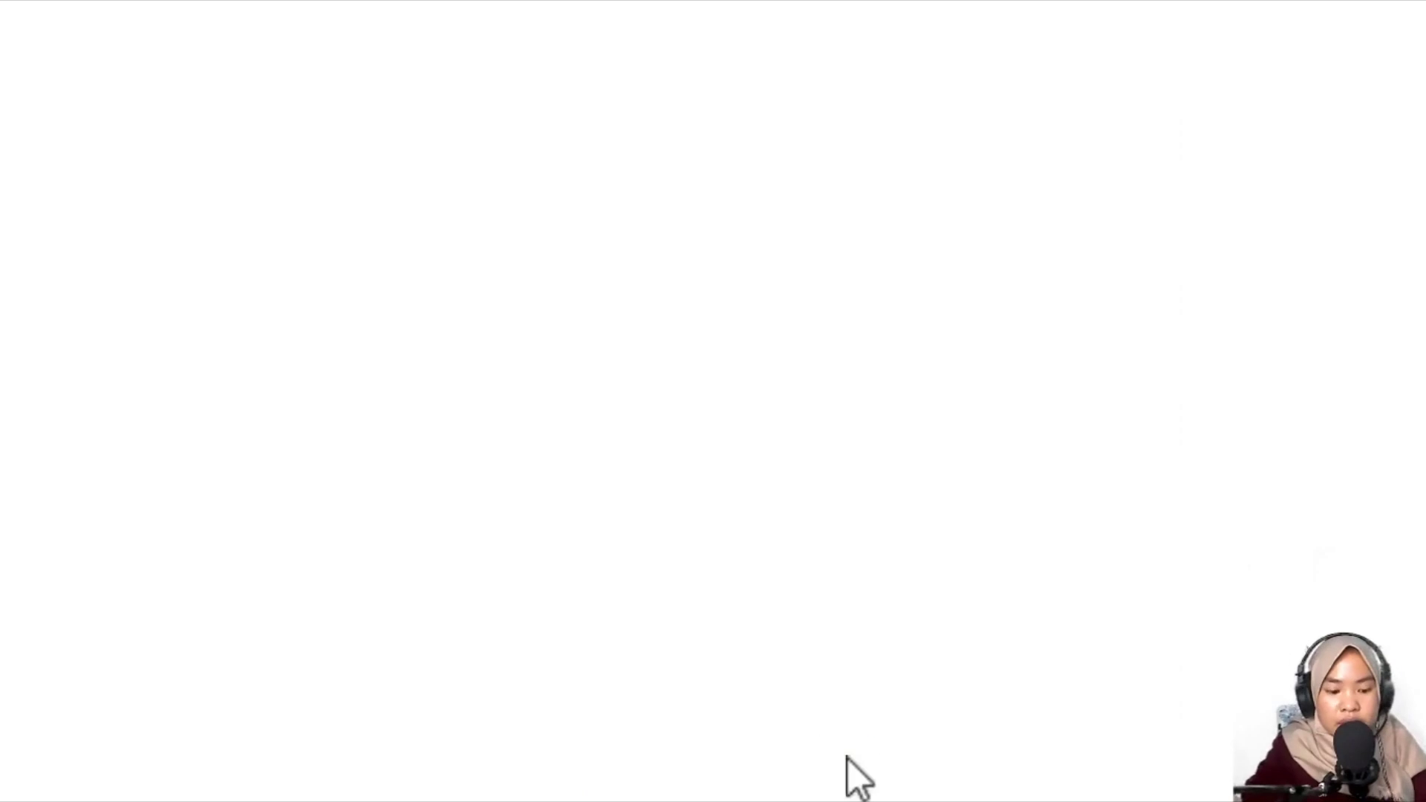
{"action": "left_click_drag", "start_coordinate": [1185, 728], "coordinate": [1118, 741]}
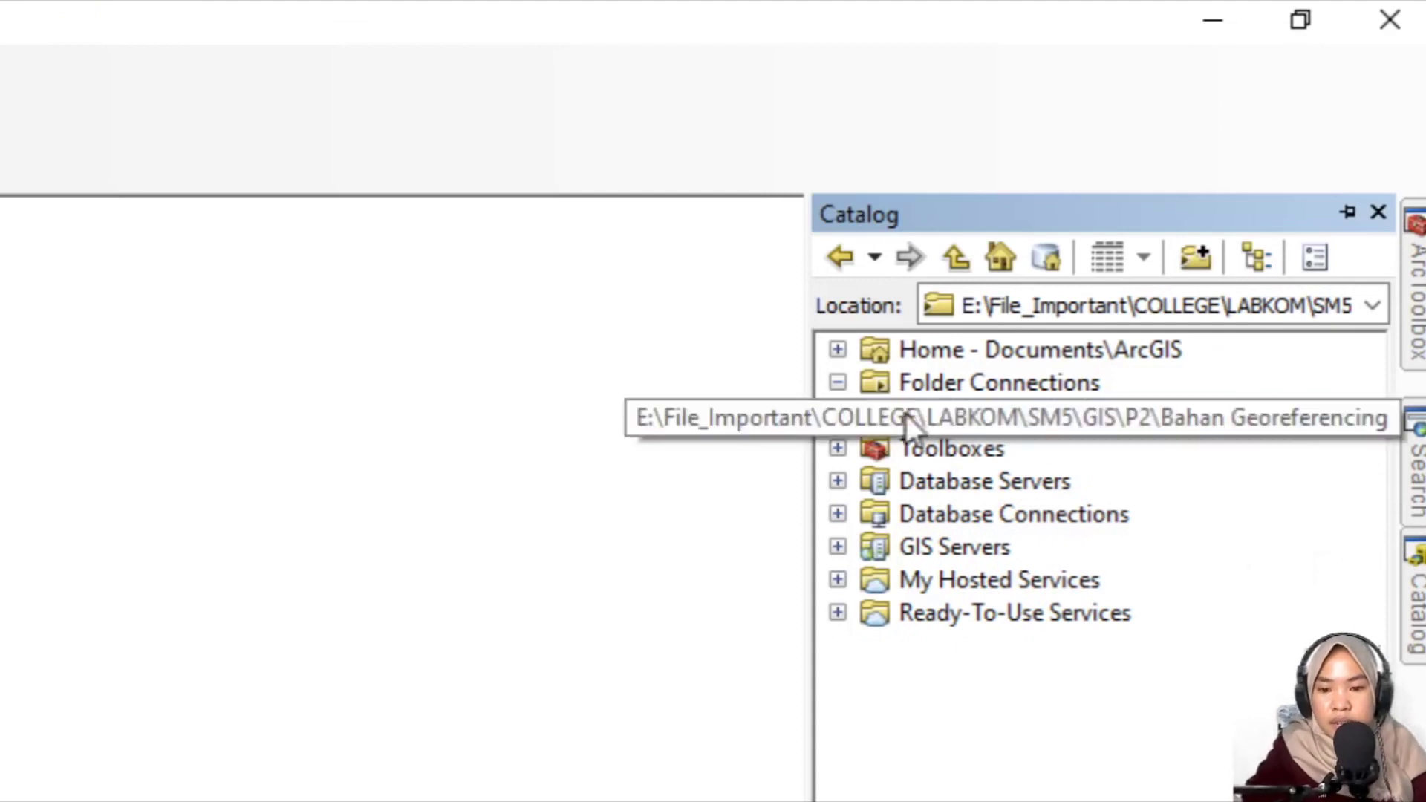
{"action": "double_click", "coordinate": [954, 417]}
{"action": "double_click", "coordinate": [936, 439]}
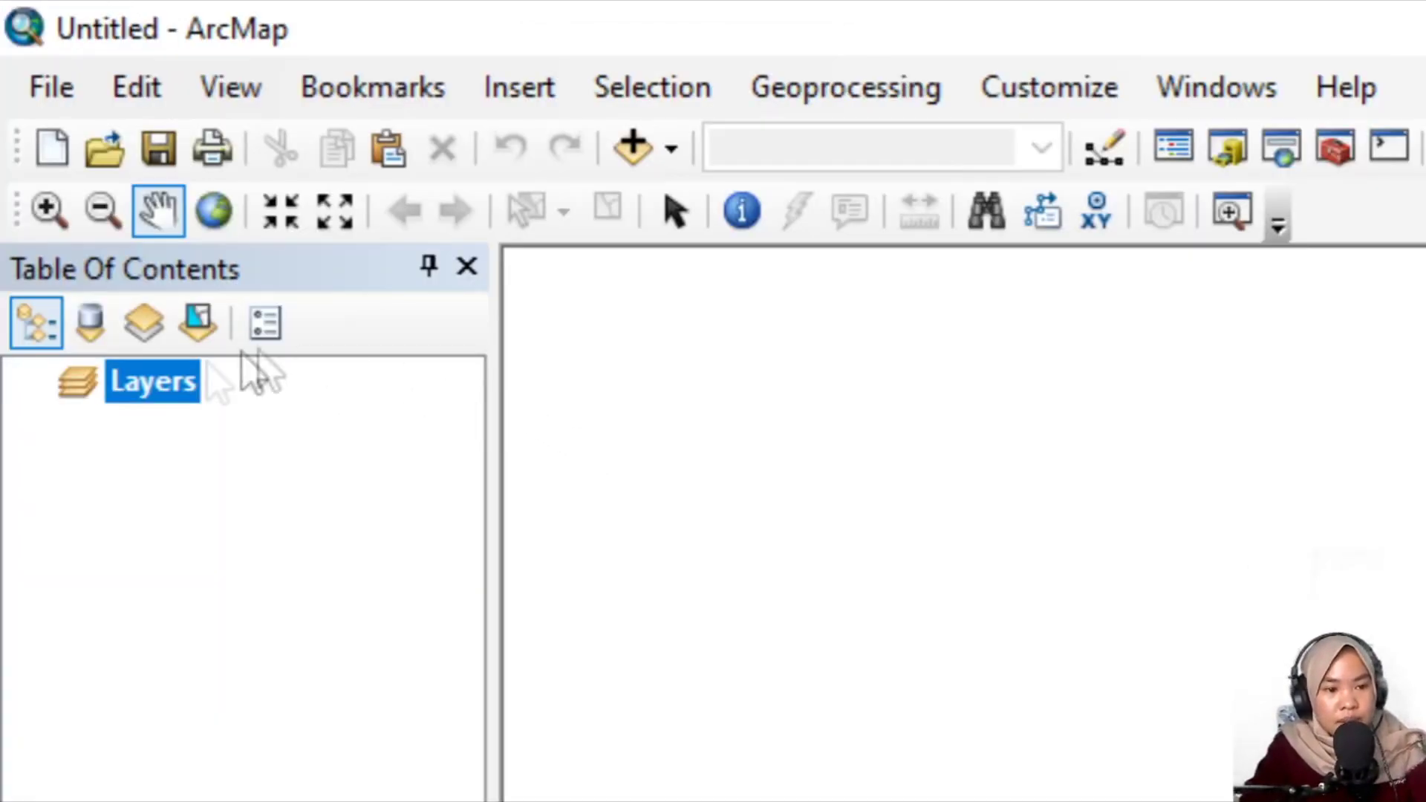
Step: Open the coordinate system settings of the Layers data frame and expand the projected UTM systems
{"action": "right_click", "coordinate": [157, 381]}
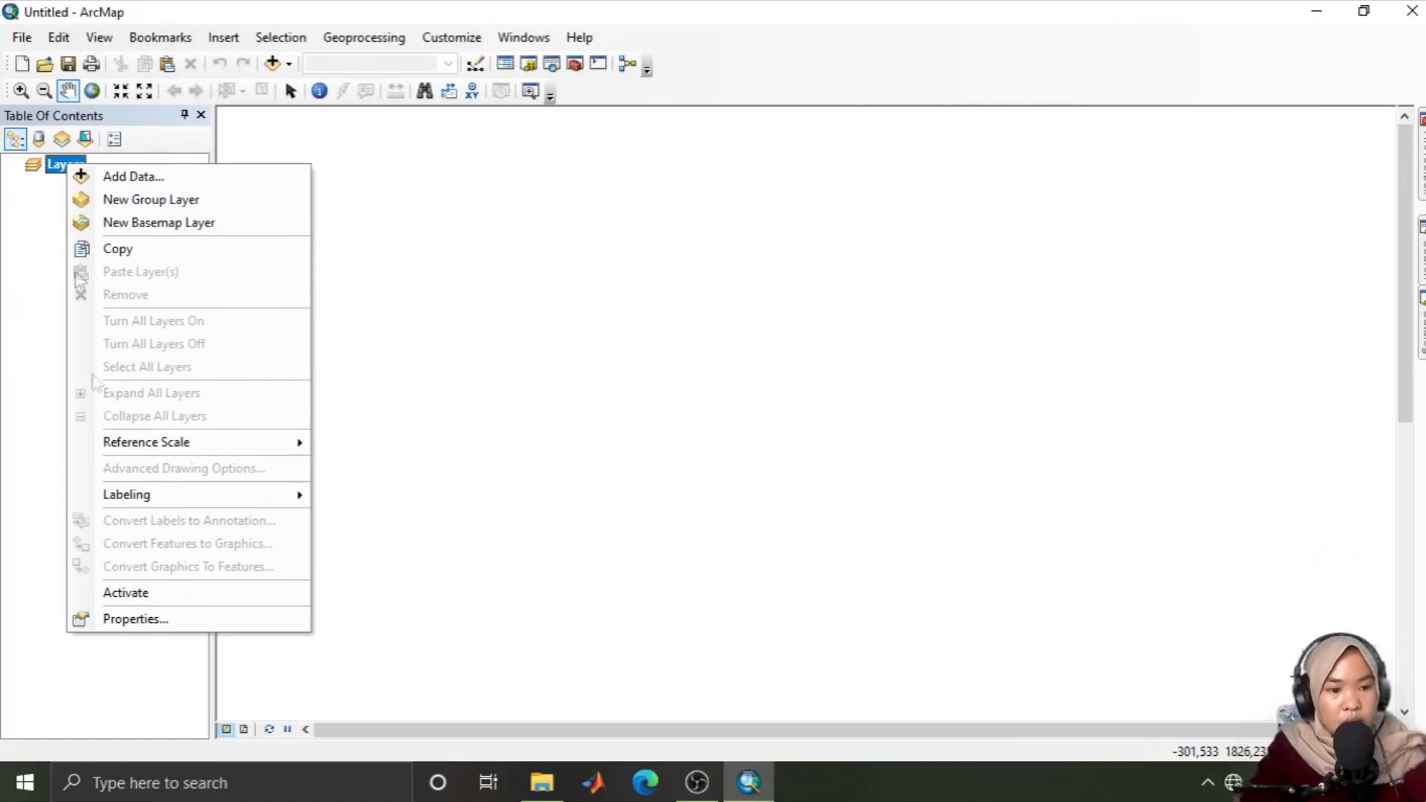
{"action": "left_click", "coordinate": [131, 621]}
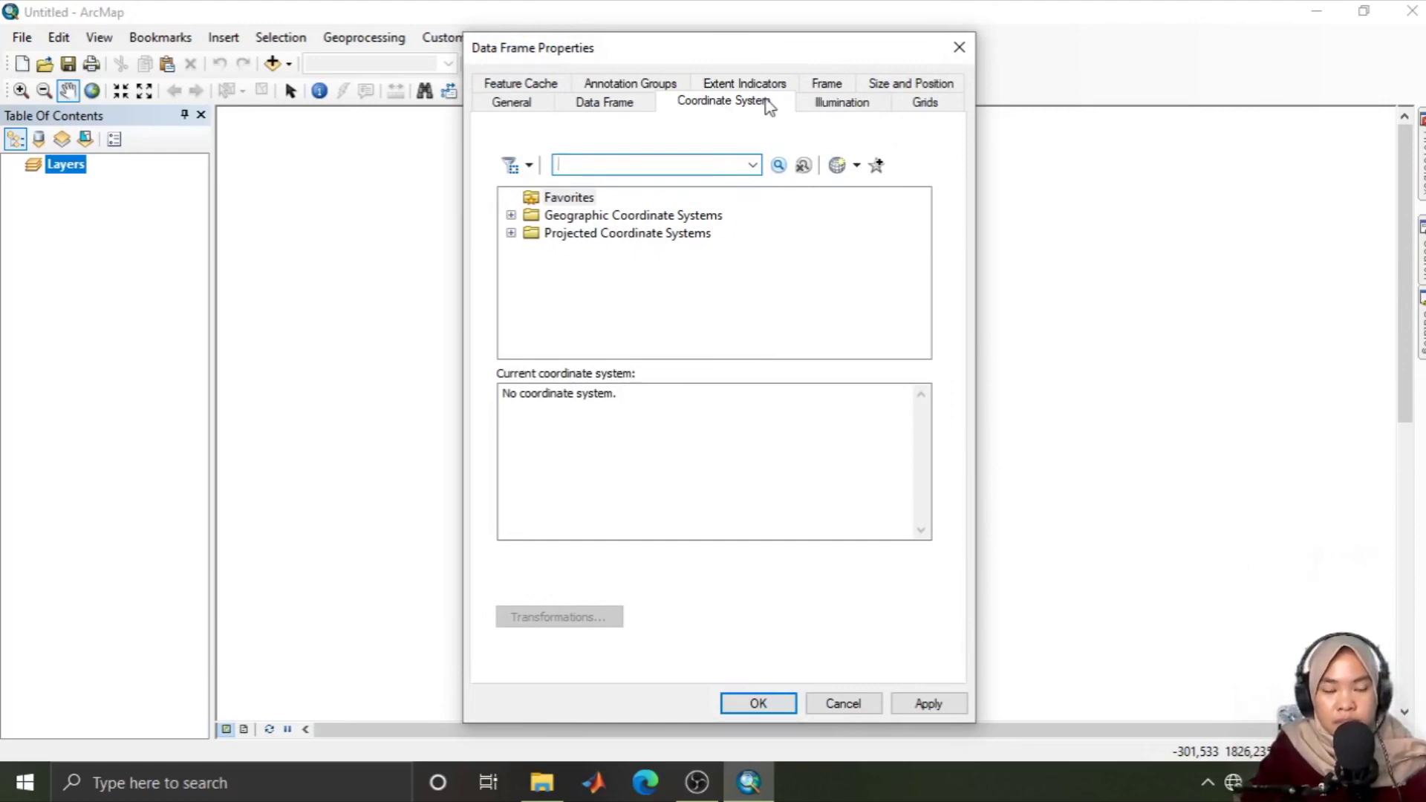
{"action": "left_click", "coordinate": [571, 235]}
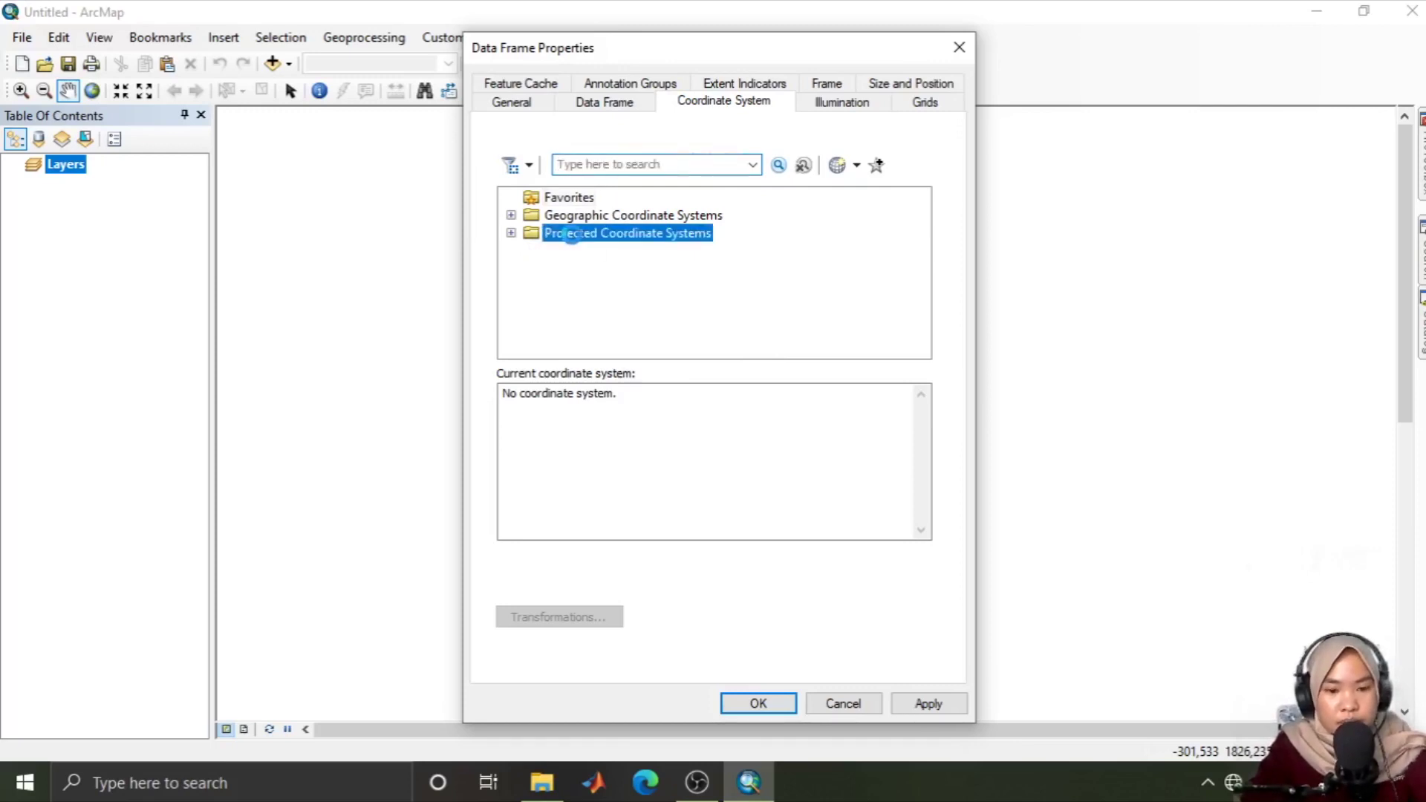
{"action": "double_click", "coordinate": [571, 234]}
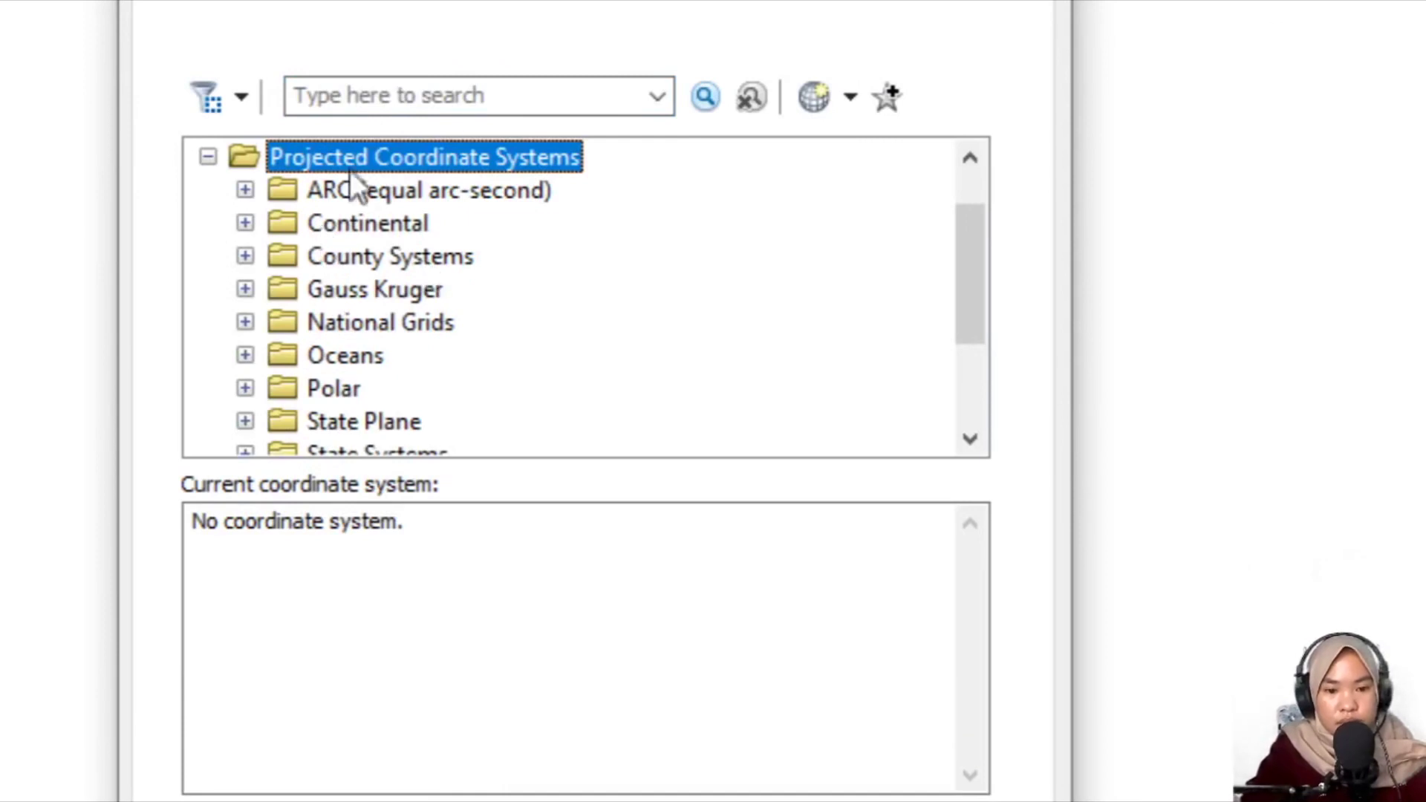
{"action": "left_click_drag", "start_coordinate": [979, 282], "coordinate": [978, 413]}
{"action": "left_click", "coordinate": [245, 354]}
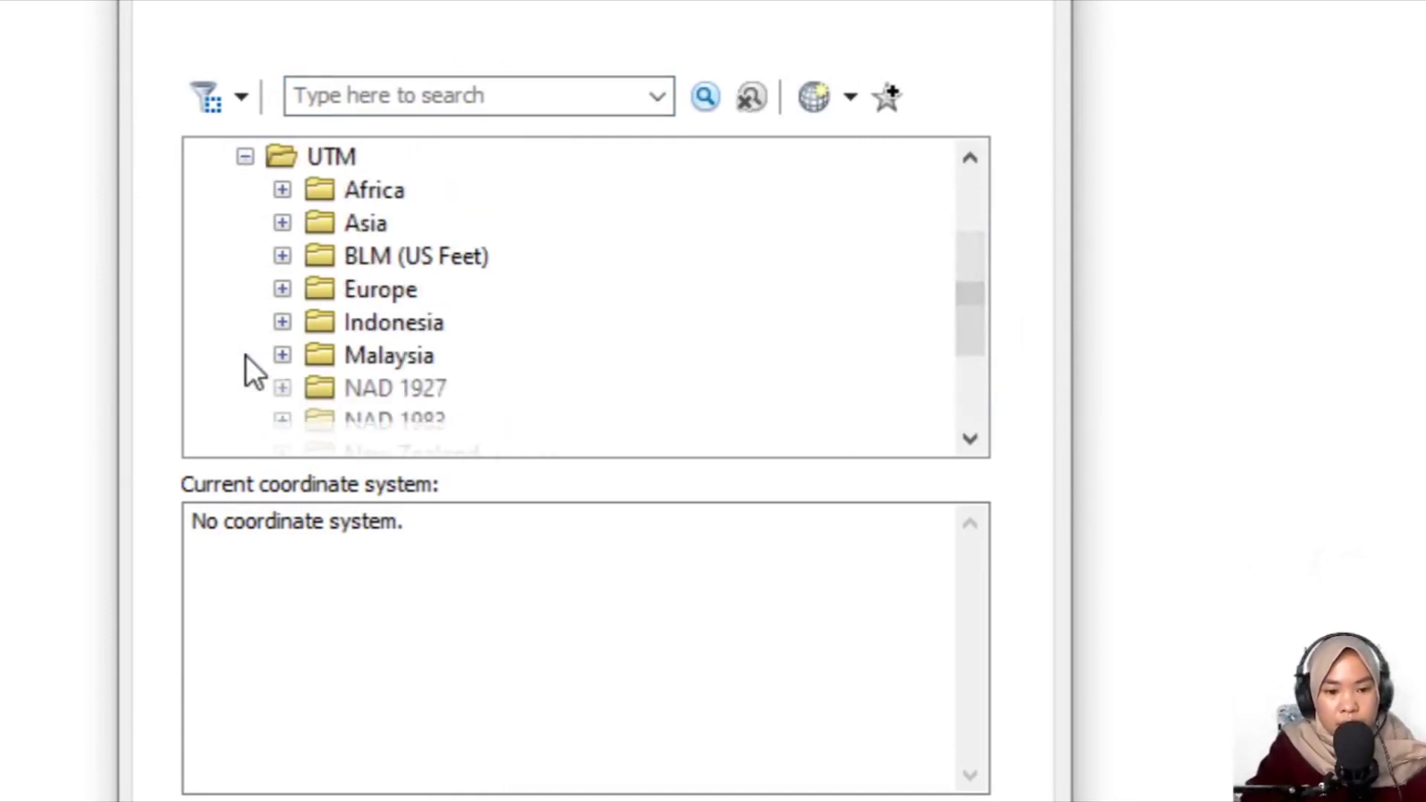
Step: Set the data frame's coordinate system to WGS 1984 UTM Zone 48S from the Southern Hemisphere group and apply it
{"action": "left_click_drag", "start_coordinate": [983, 345], "coordinate": [897, 416]}
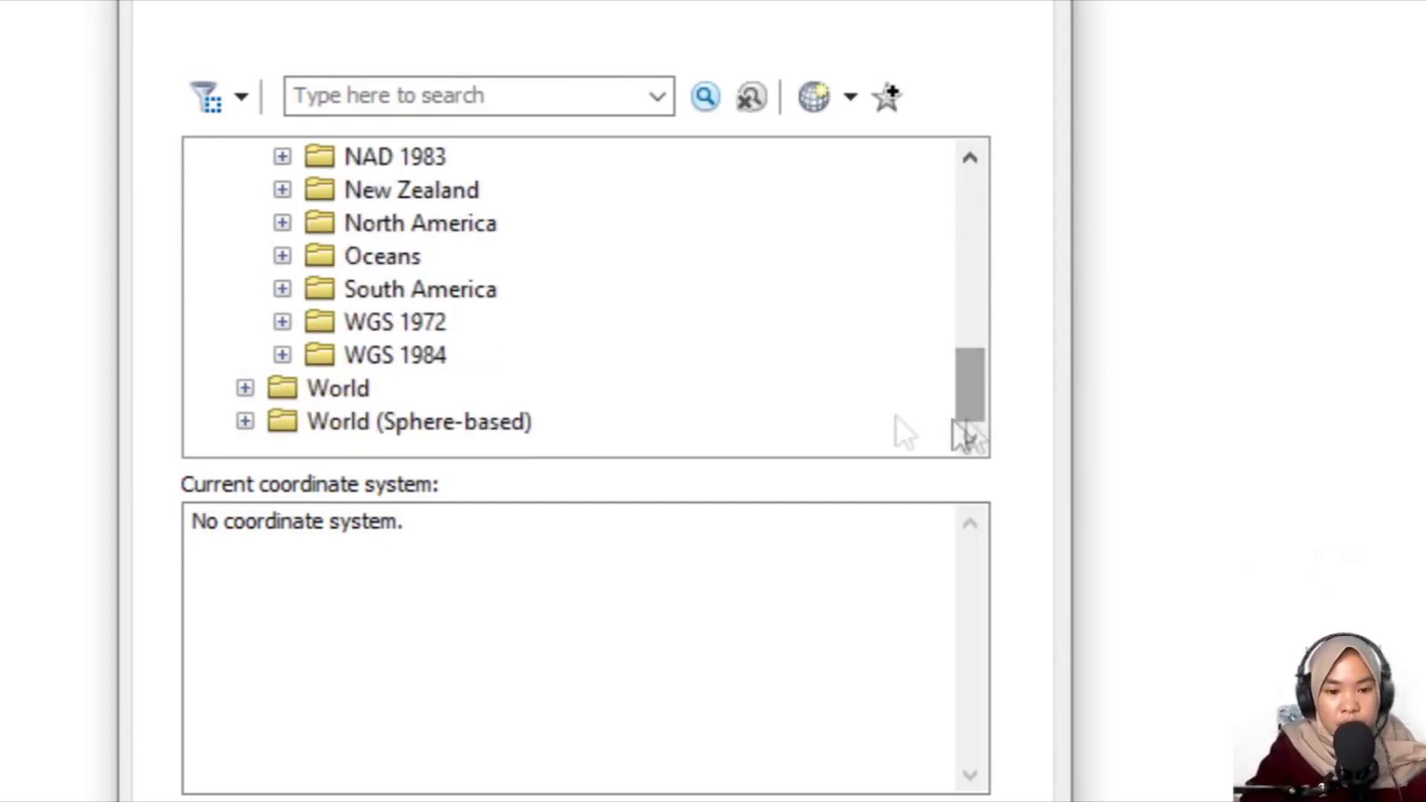
{"action": "left_click", "coordinate": [281, 357]}
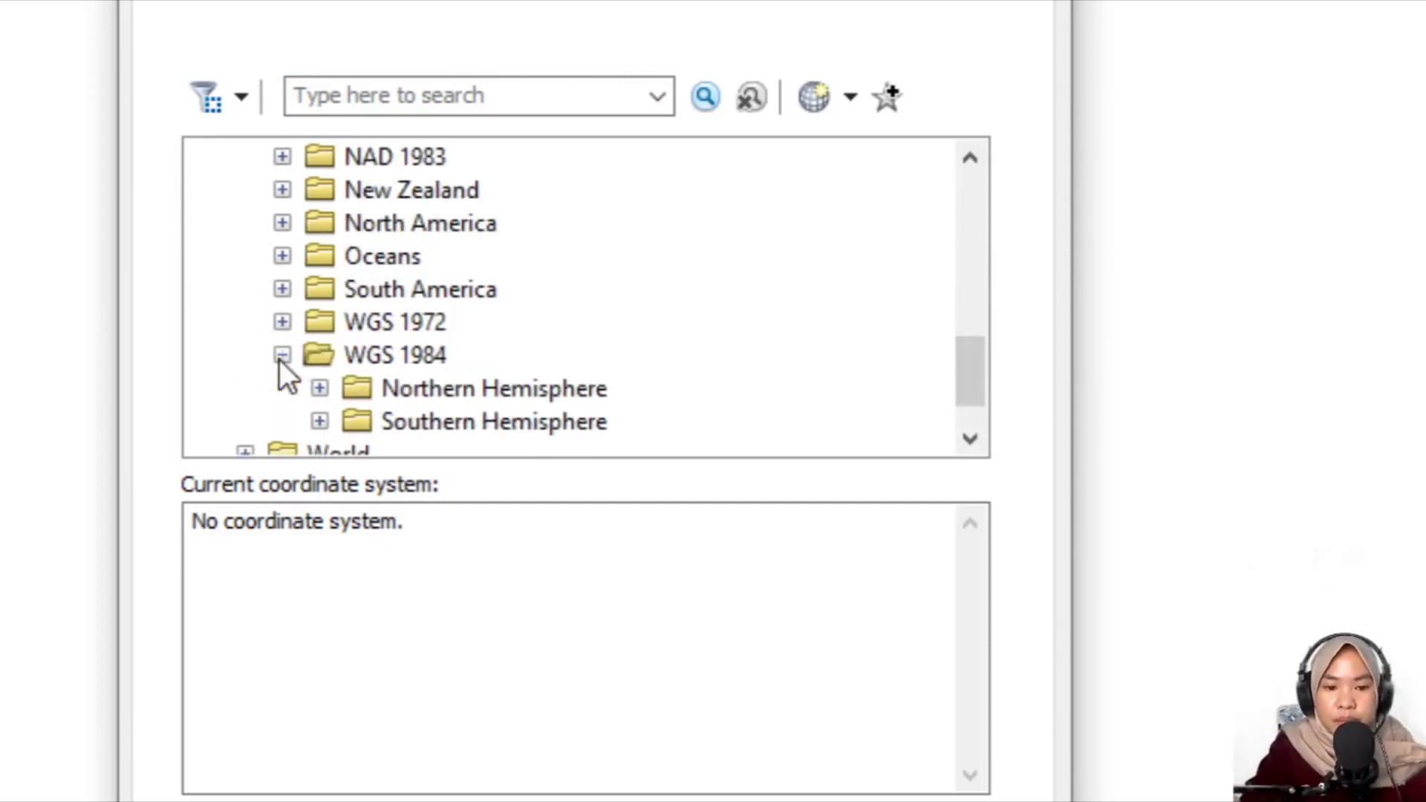
{"action": "left_click", "coordinate": [318, 422]}
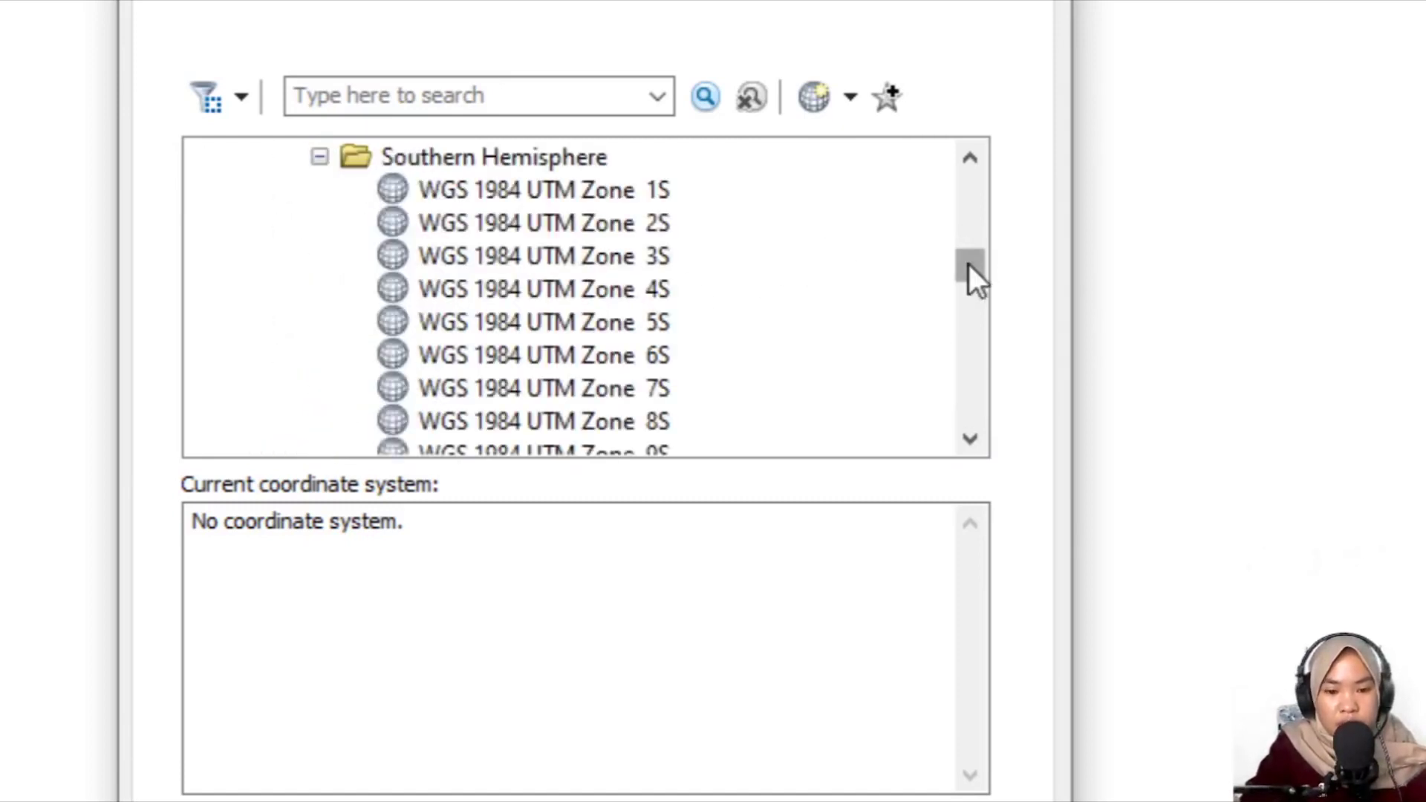
{"action": "left_click_drag", "start_coordinate": [969, 264], "coordinate": [973, 371]}
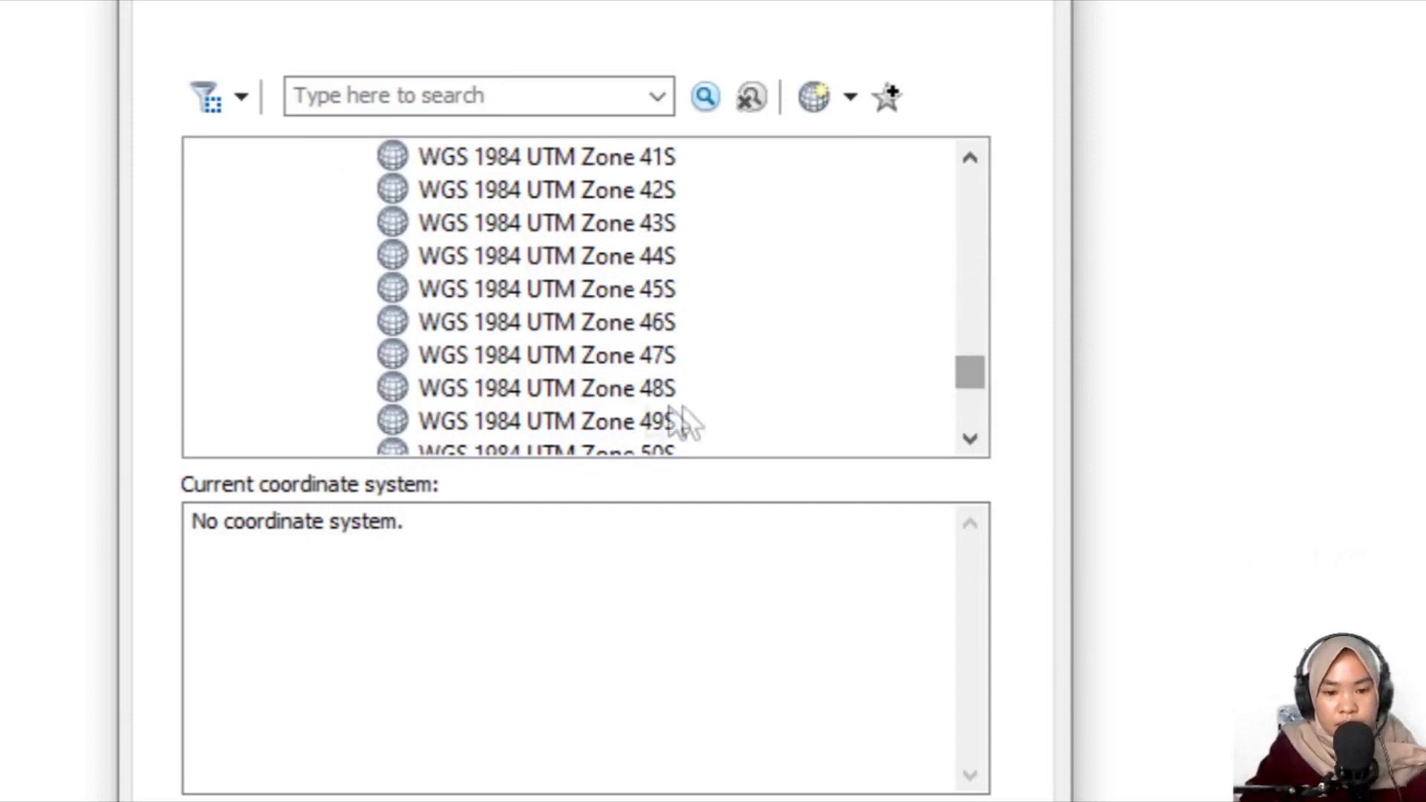
{"action": "left_click", "coordinate": [592, 388]}
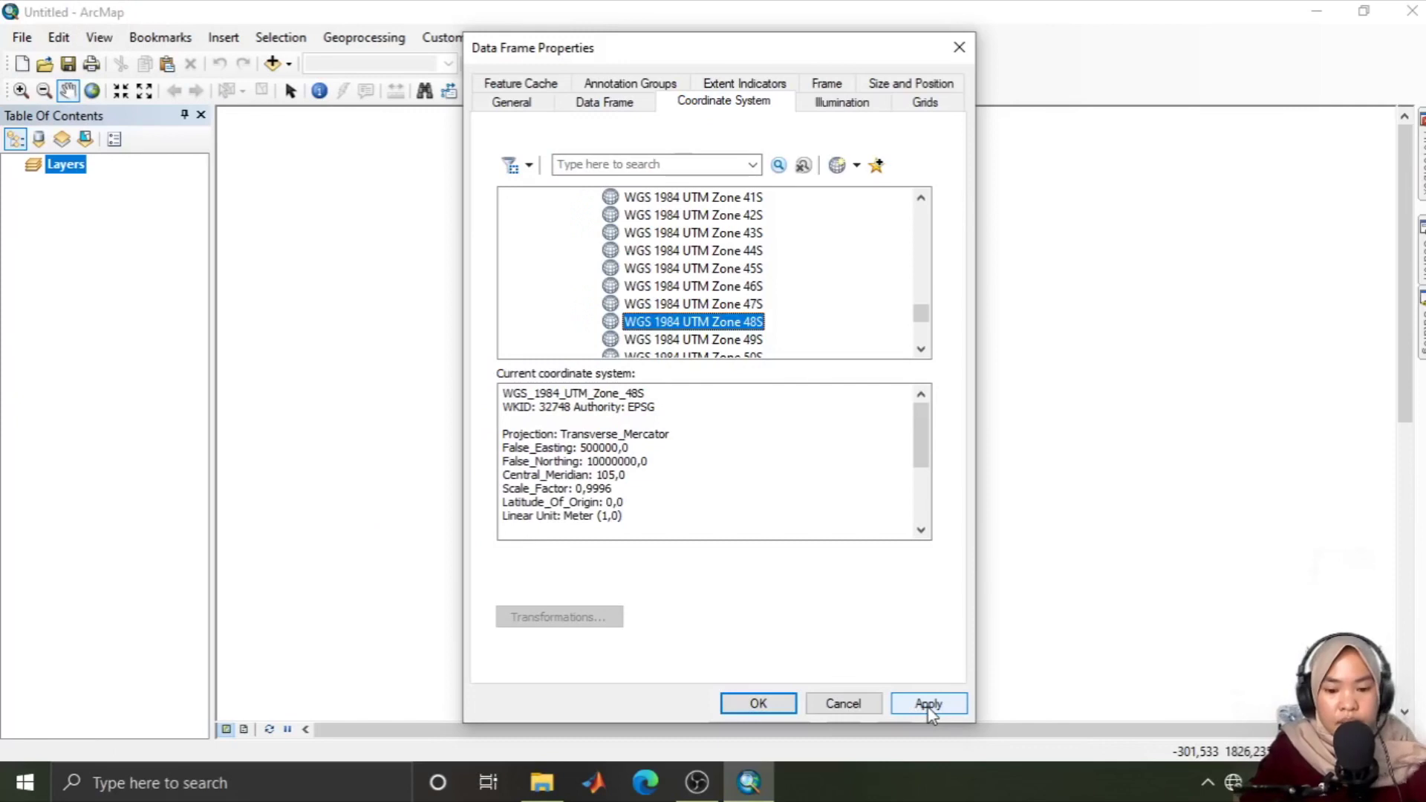
{"action": "left_click", "coordinate": [928, 704]}
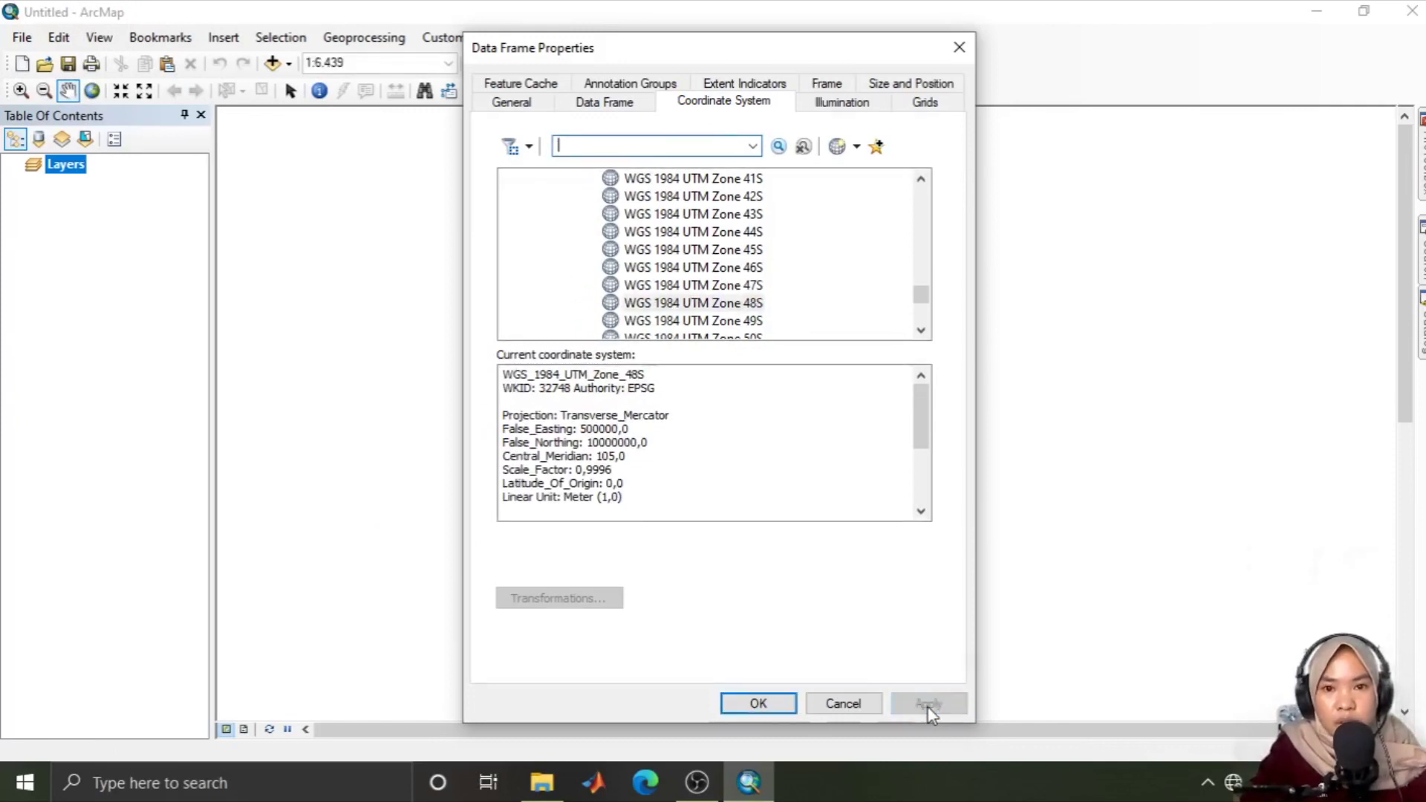
{"action": "left_click", "coordinate": [758, 704]}
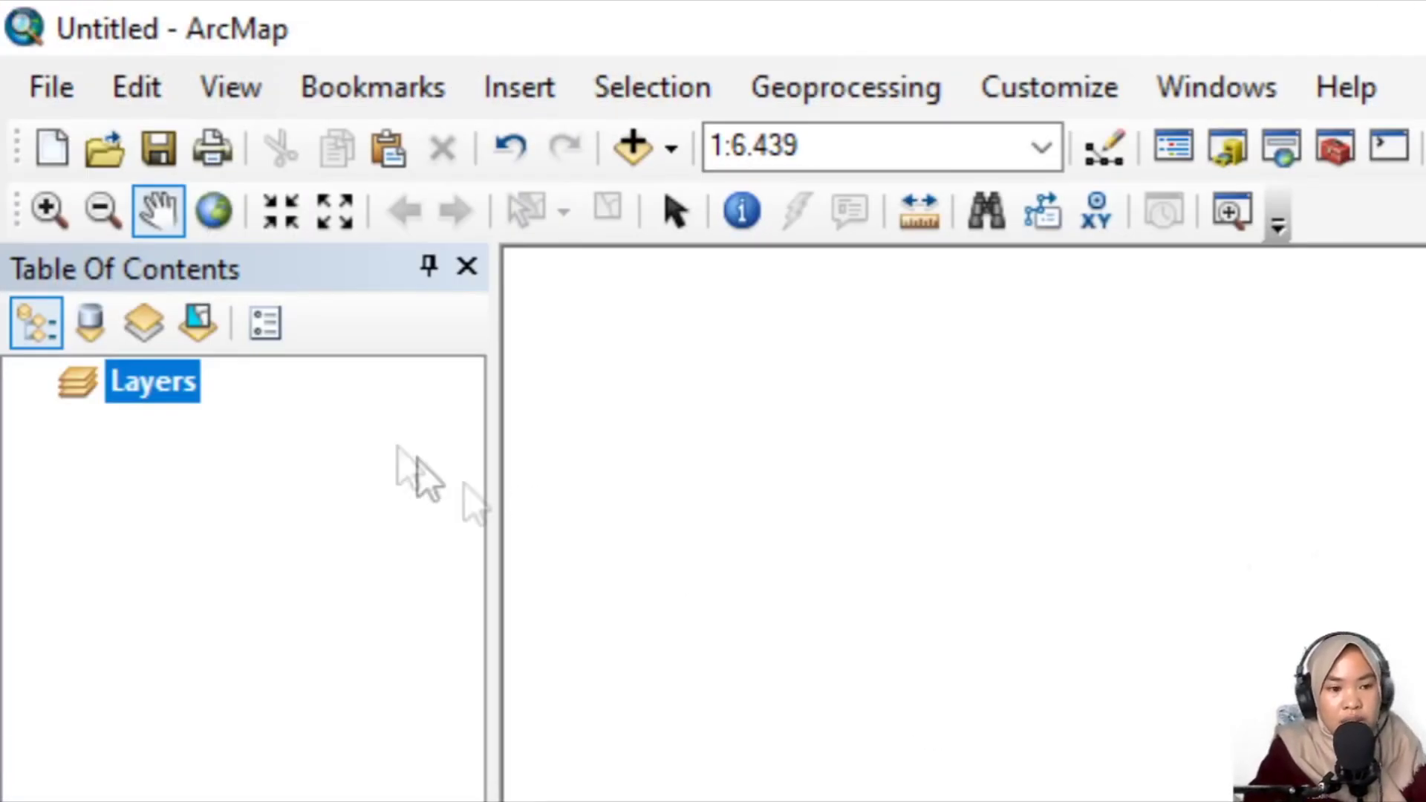
Step: Add administrasi-Bogor.jpg from the connected Bahan Georeferencing folder to the Layers data frame and acknowledge the unknown spatial reference notice
{"action": "right_click", "coordinate": [149, 386]}
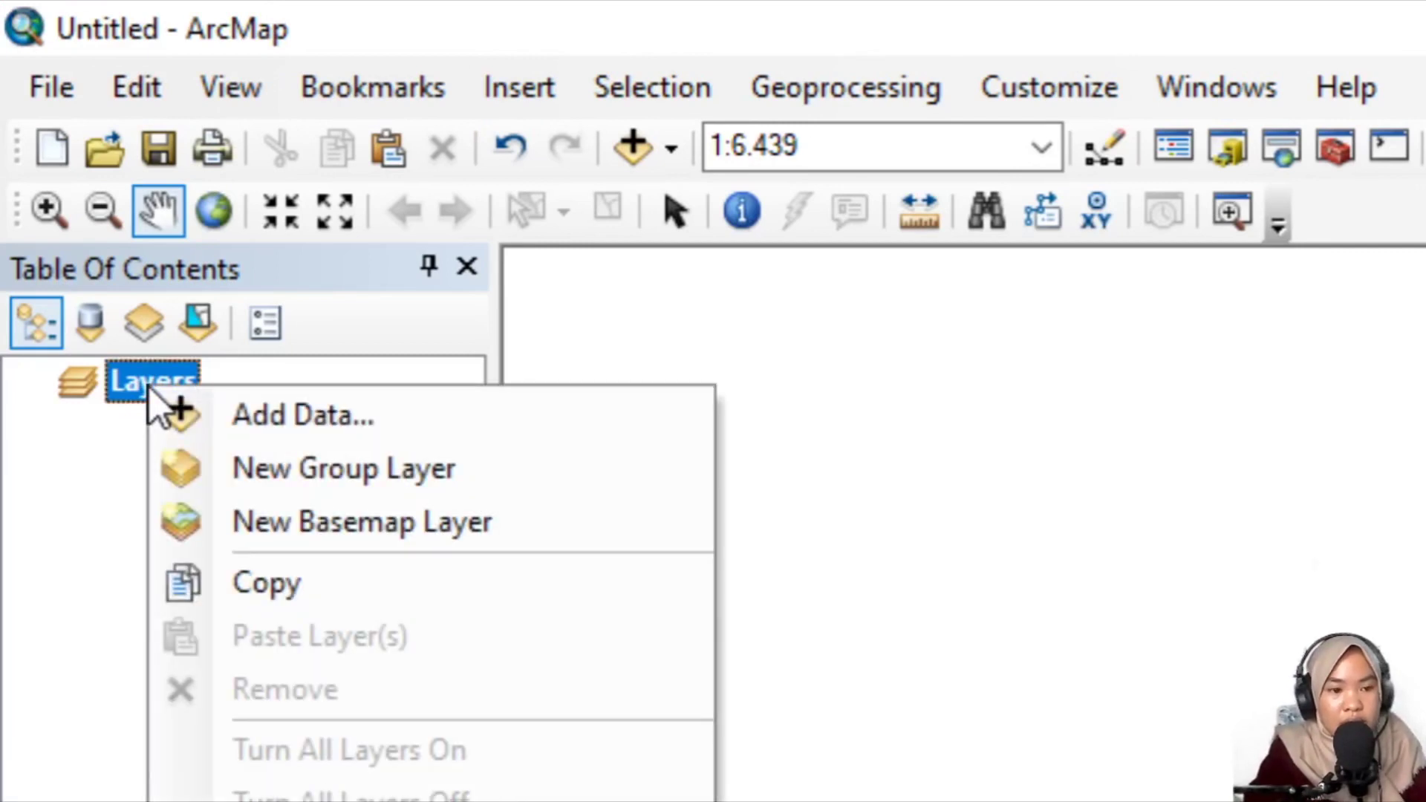
{"action": "left_click", "coordinate": [227, 407]}
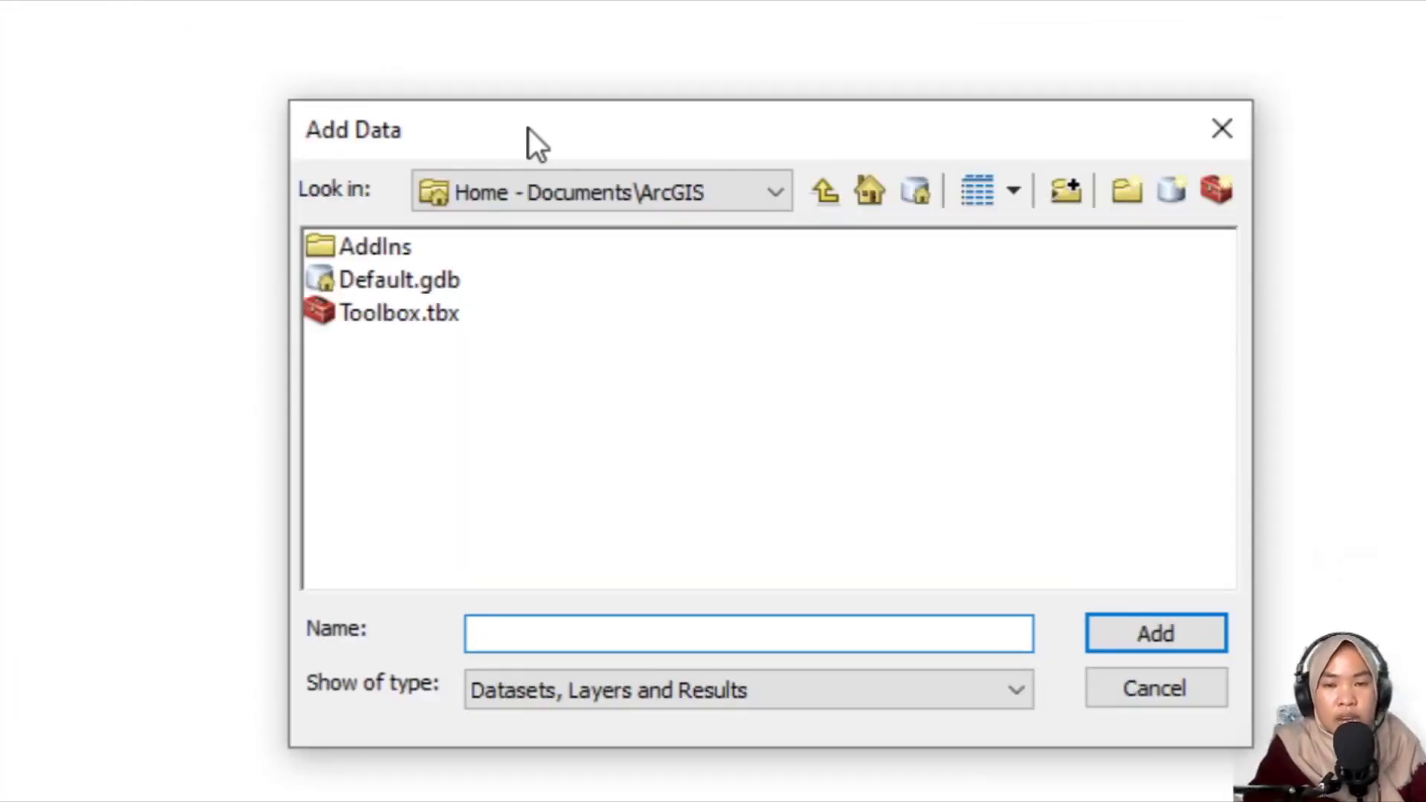
{"action": "left_click", "coordinate": [772, 194]}
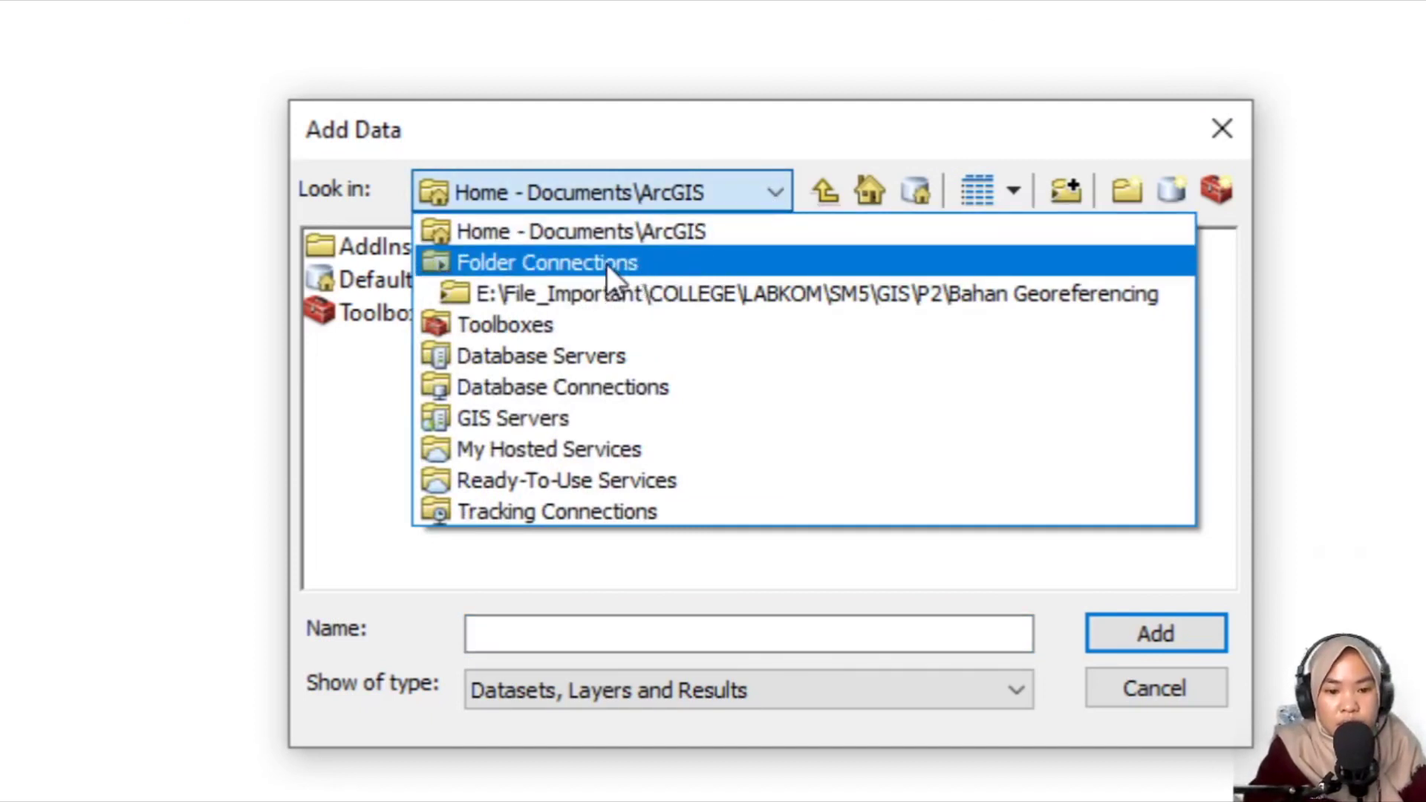
{"action": "left_click", "coordinate": [607, 265]}
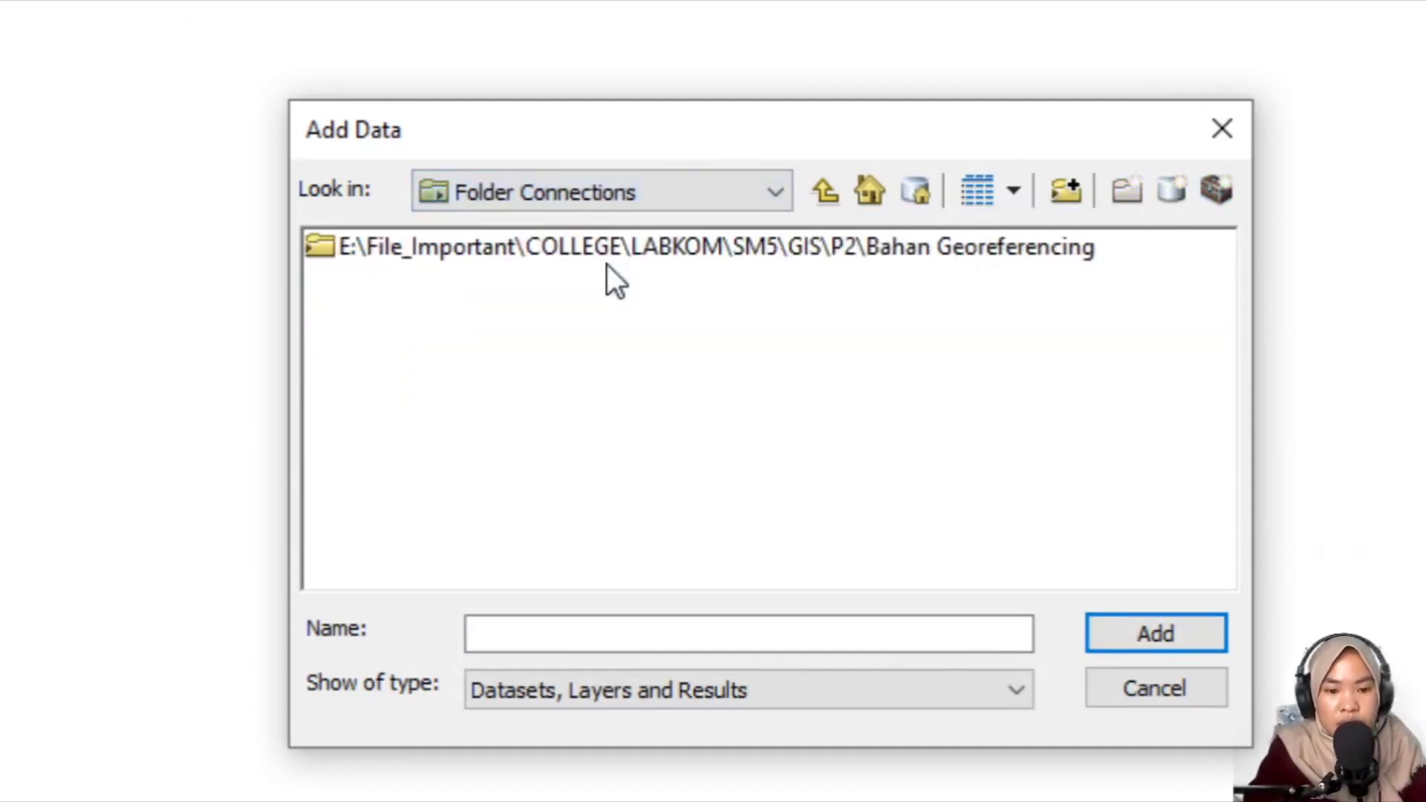
{"action": "double_click", "coordinate": [563, 242]}
{"action": "left_click", "coordinate": [476, 259]}
{"action": "double_click", "coordinate": [475, 259]}
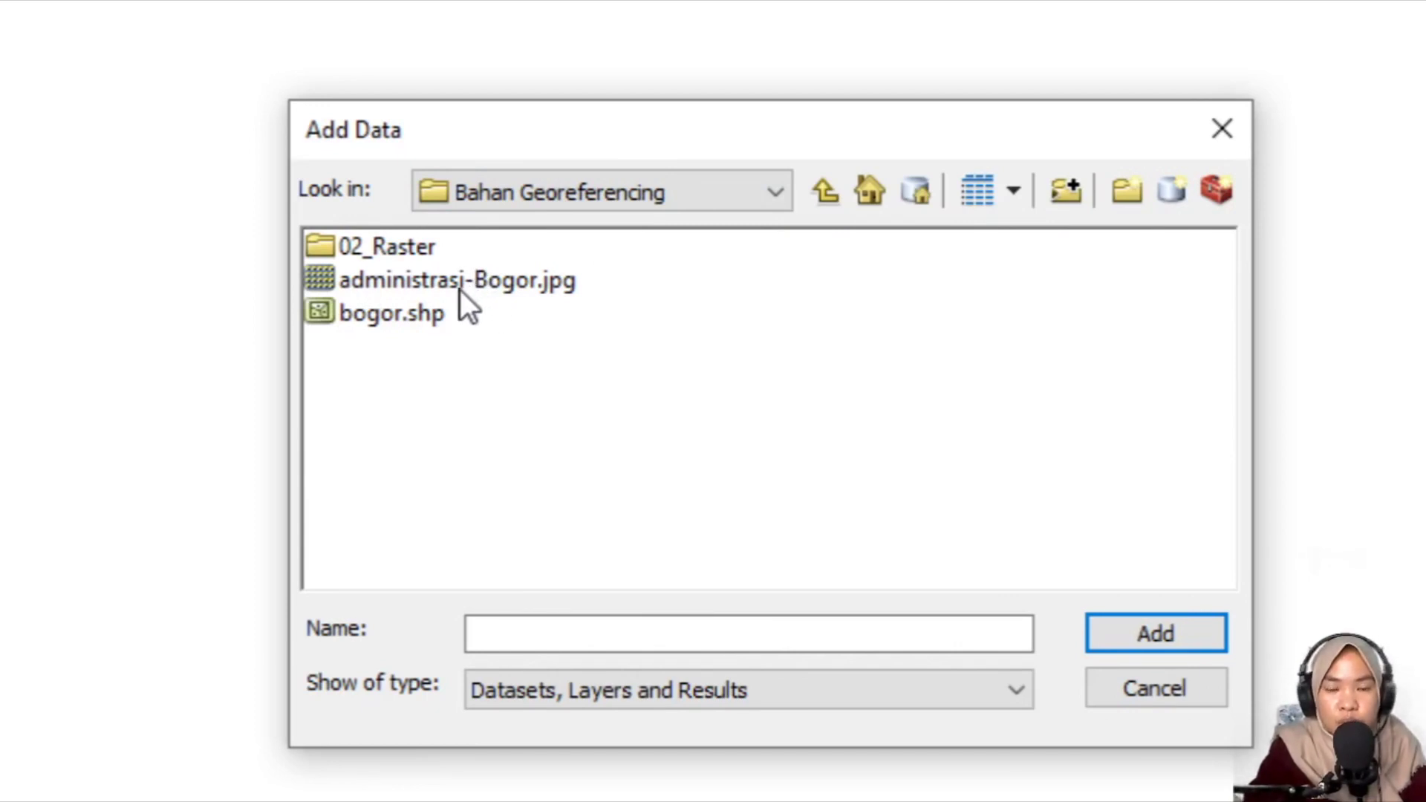
{"action": "left_click", "coordinate": [475, 285]}
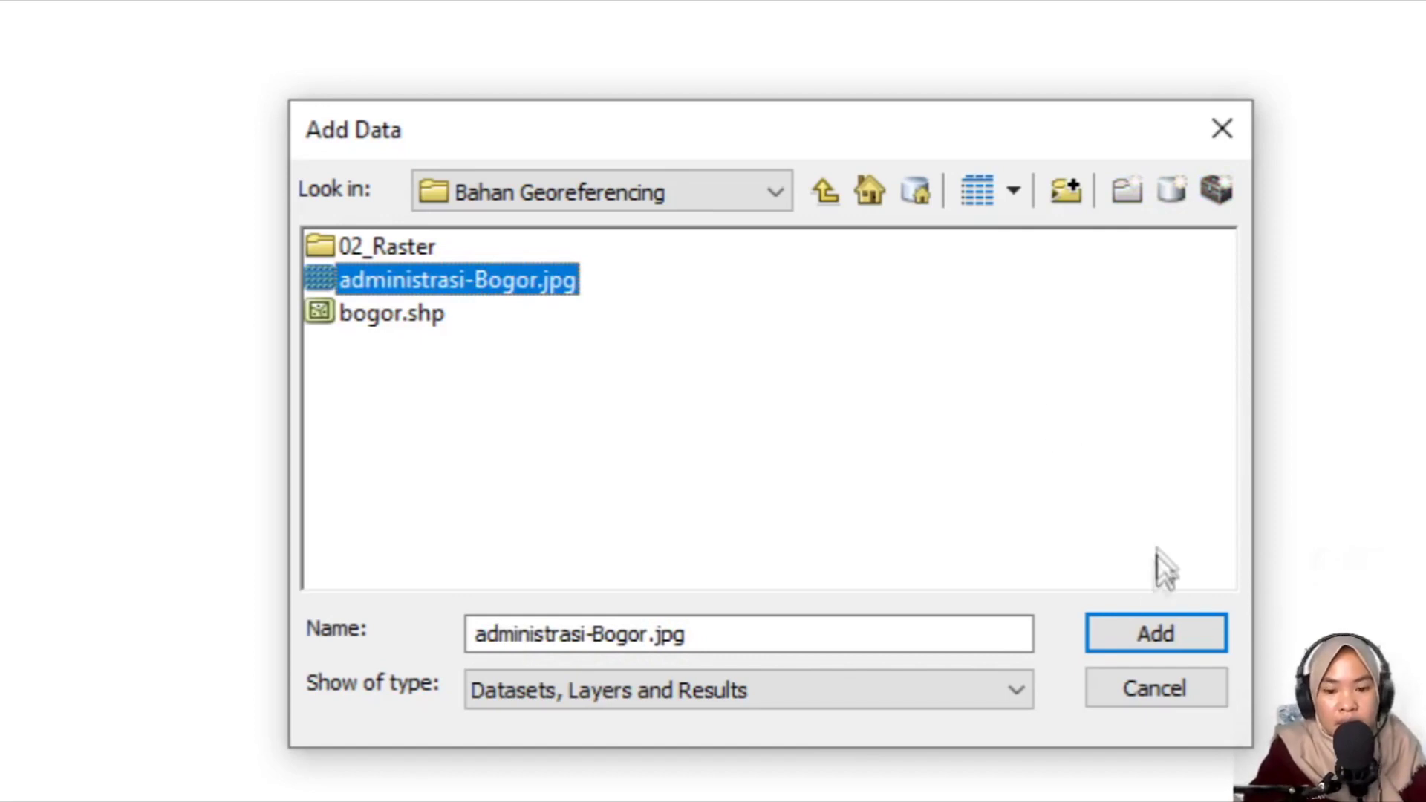
{"action": "left_click", "coordinate": [1143, 637]}
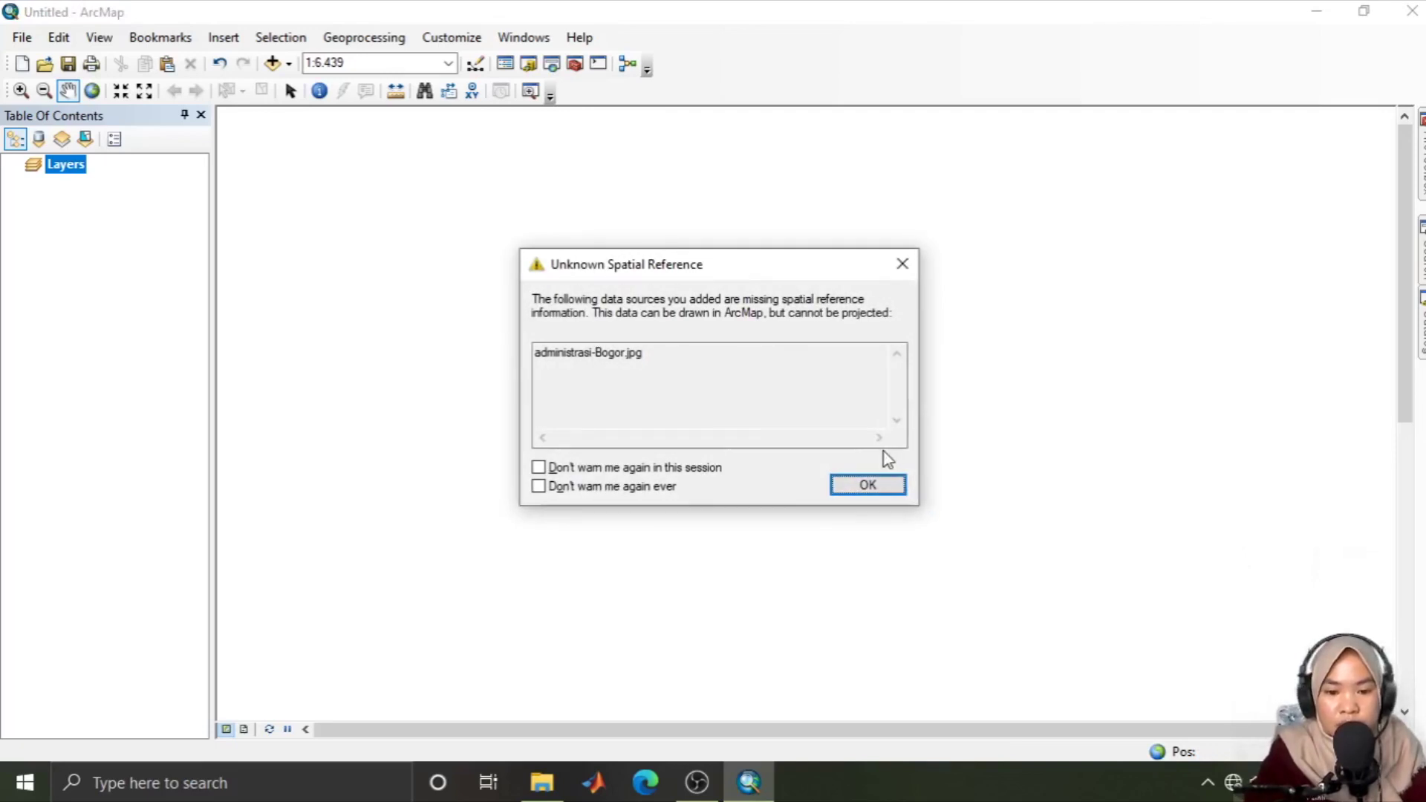
{"action": "left_click", "coordinate": [875, 489]}
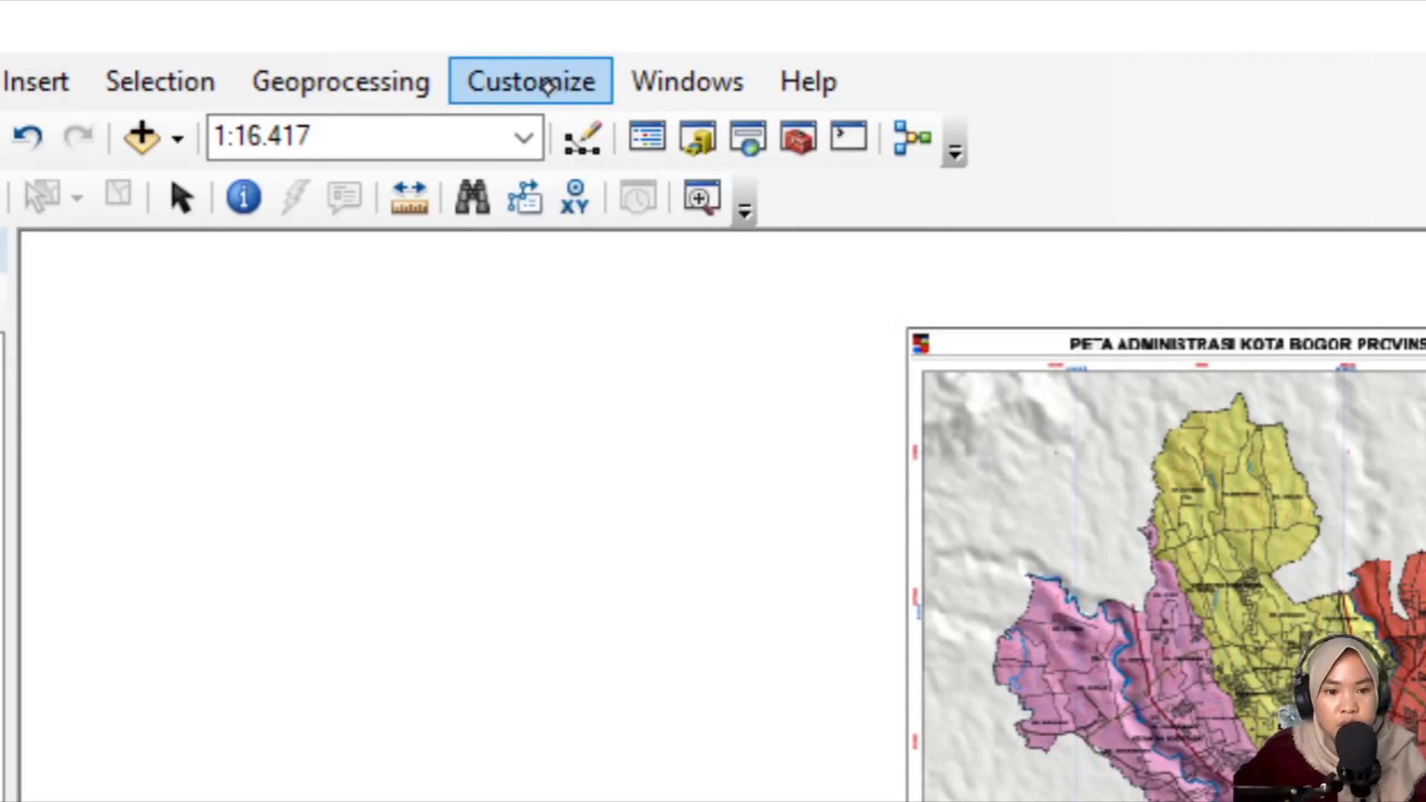
Step: Display the Georeferencing toolbar
{"action": "left_click", "coordinate": [556, 79]}
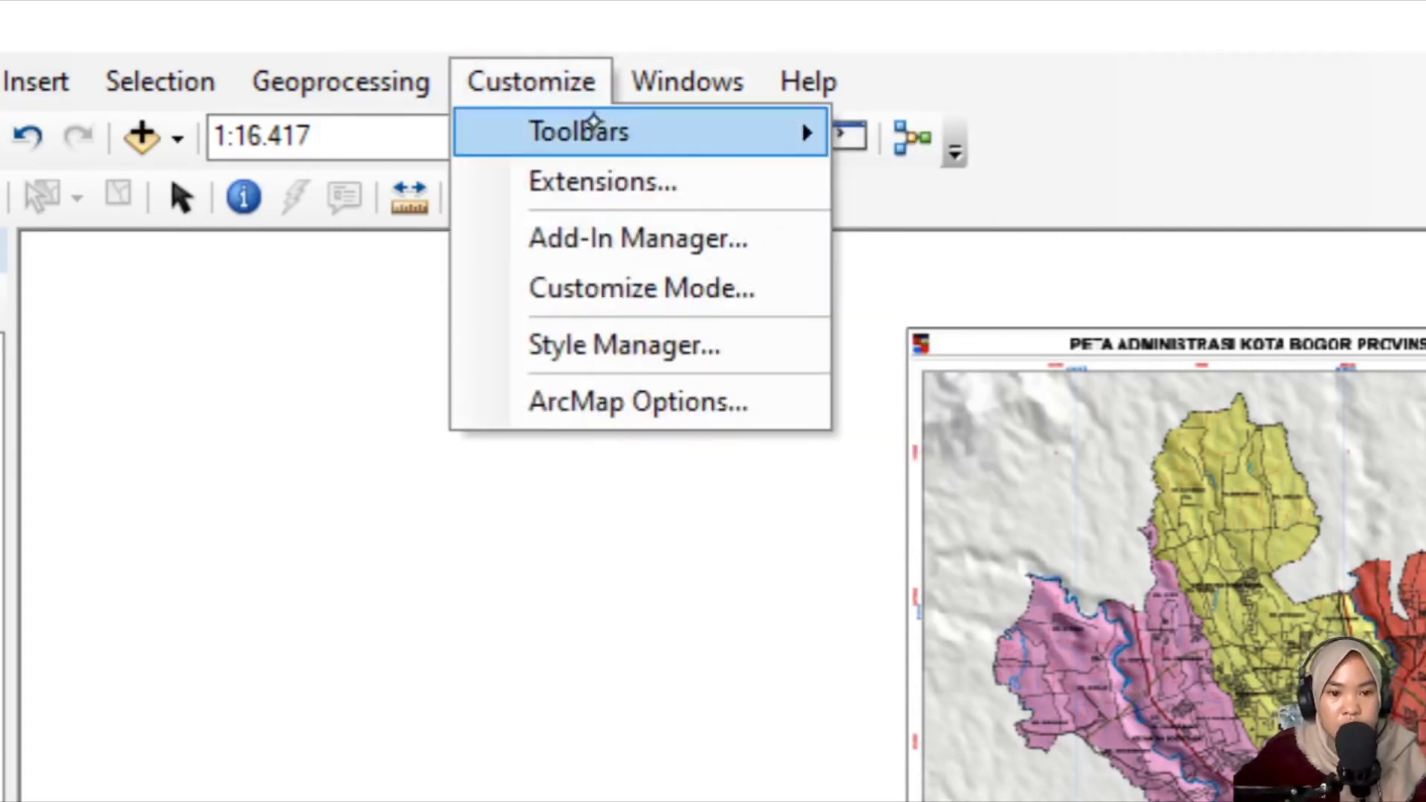
{"action": "mouse_move", "coordinate": [603, 132]}
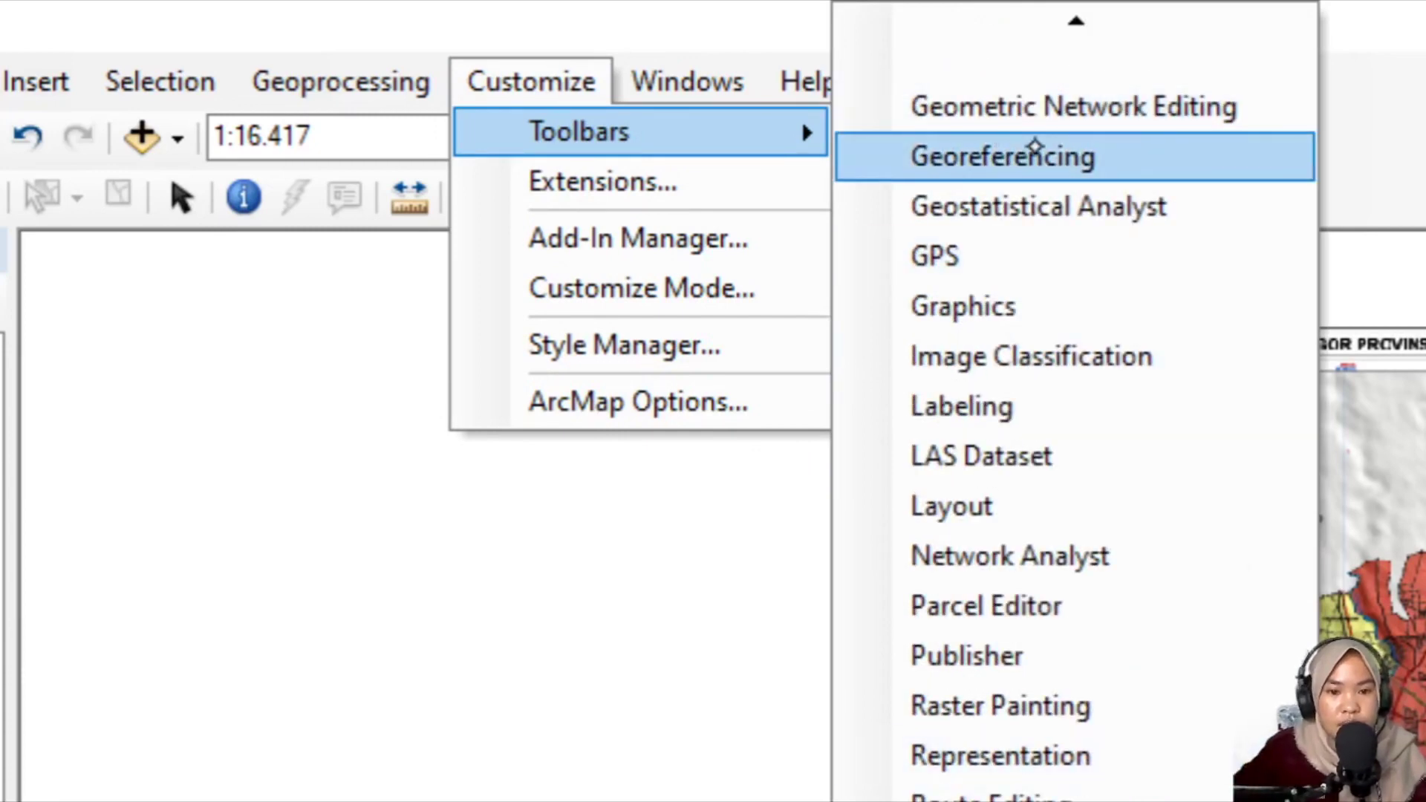
{"action": "left_click", "coordinate": [996, 176]}
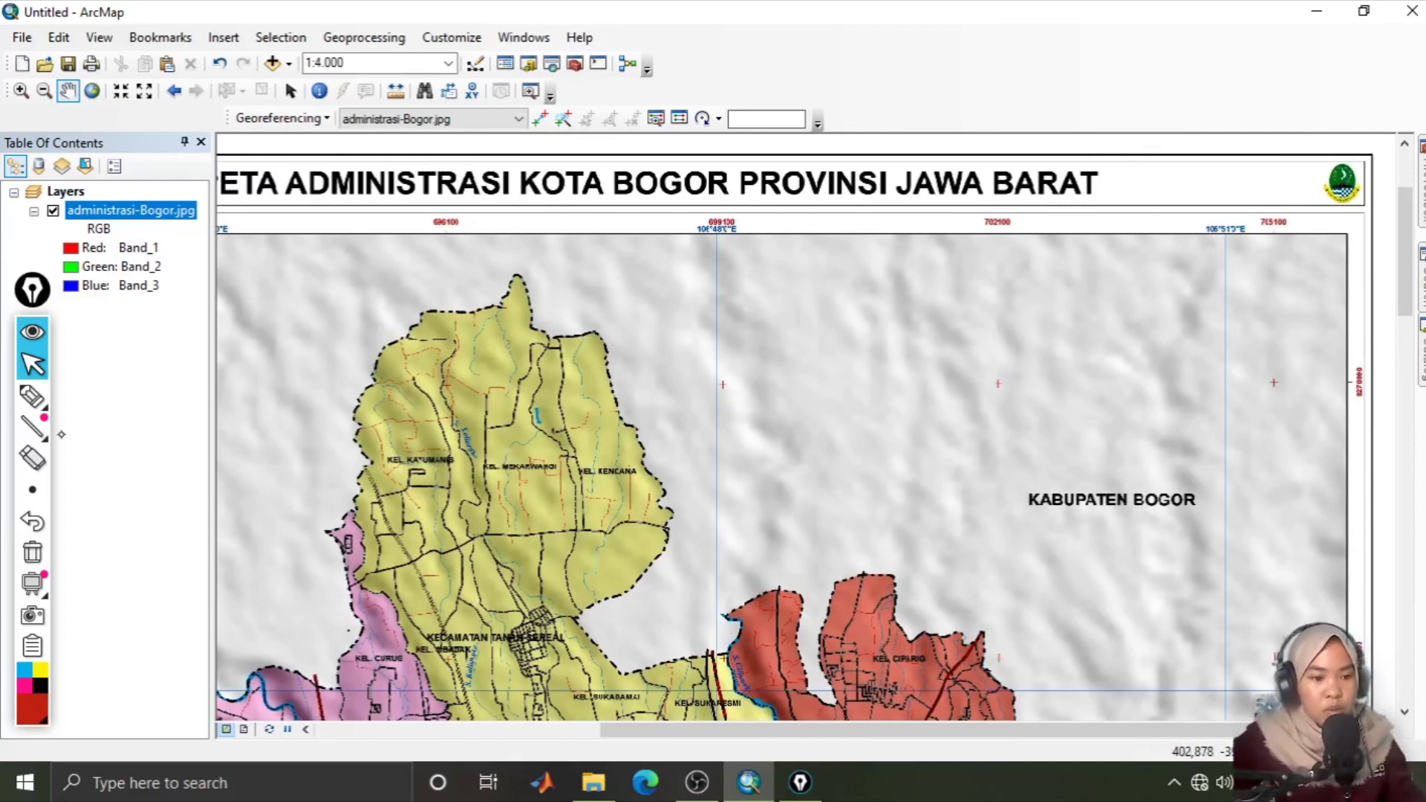
Step: Circle the red UTM labels along the map's northern and eastern borders with the annotation pen, marking them x and y
{"action": "left_click", "coordinate": [32, 396]}
{"action": "mouse_move", "coordinate": [457, 214]}
{"action": "left_mouse_down"}
{"action": "mouse_move", "coordinate": [420, 241]}
{"action": "mouse_move", "coordinate": [482, 217]}
{"action": "mouse_move", "coordinate": [475, 195]}
{"action": "left_mouse_up"}
{"action": "left_click_drag", "start_coordinate": [440, 145], "coordinate": [466, 148]}
{"action": "mouse_move", "coordinate": [748, 210]}
{"action": "left_mouse_down"}
{"action": "mouse_move", "coordinate": [705, 196]}
{"action": "mouse_move", "coordinate": [725, 158]}
{"action": "left_mouse_up"}
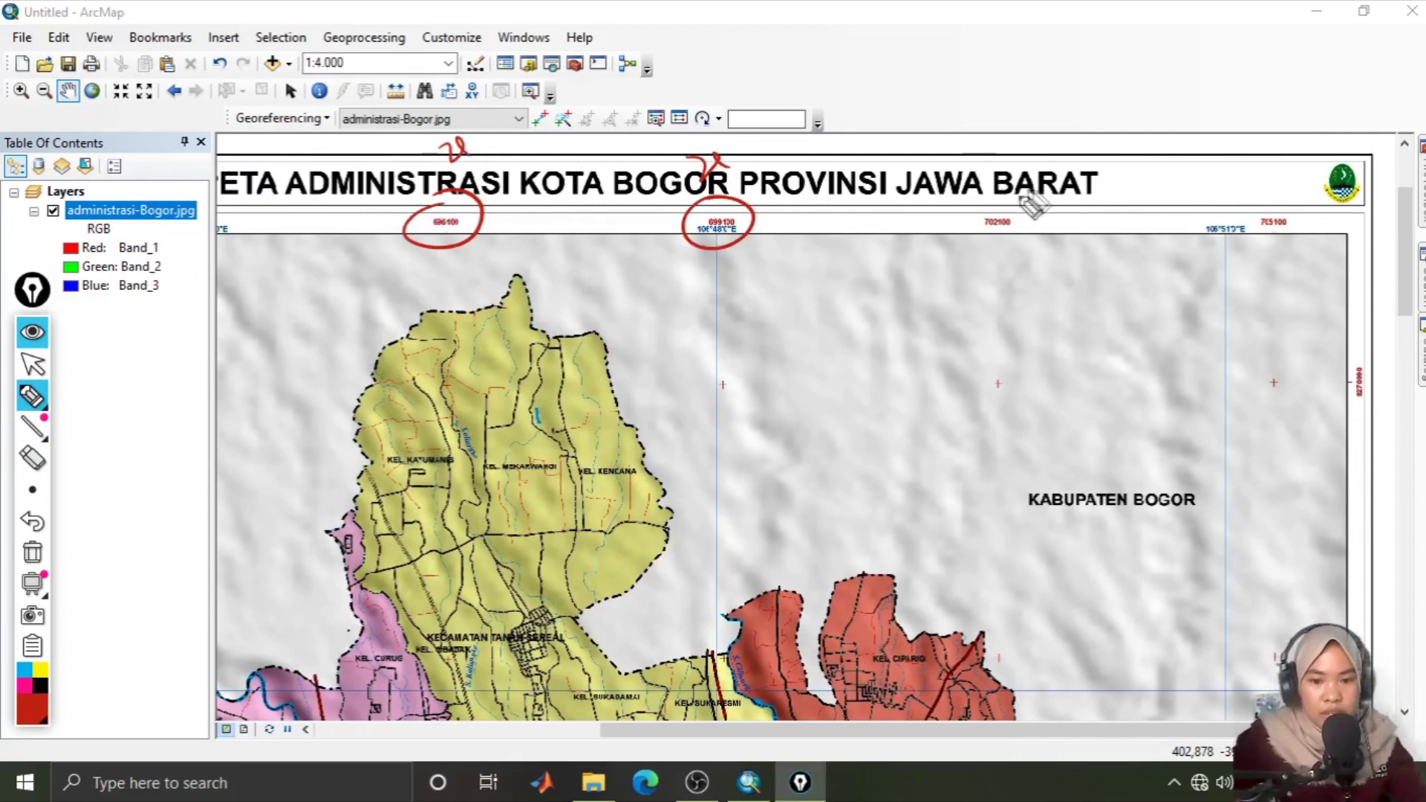
{"action": "mouse_move", "coordinate": [1025, 199]}
{"action": "left_mouse_down"}
{"action": "mouse_move", "coordinate": [988, 175]}
{"action": "mouse_move", "coordinate": [1012, 151]}
{"action": "left_mouse_up"}
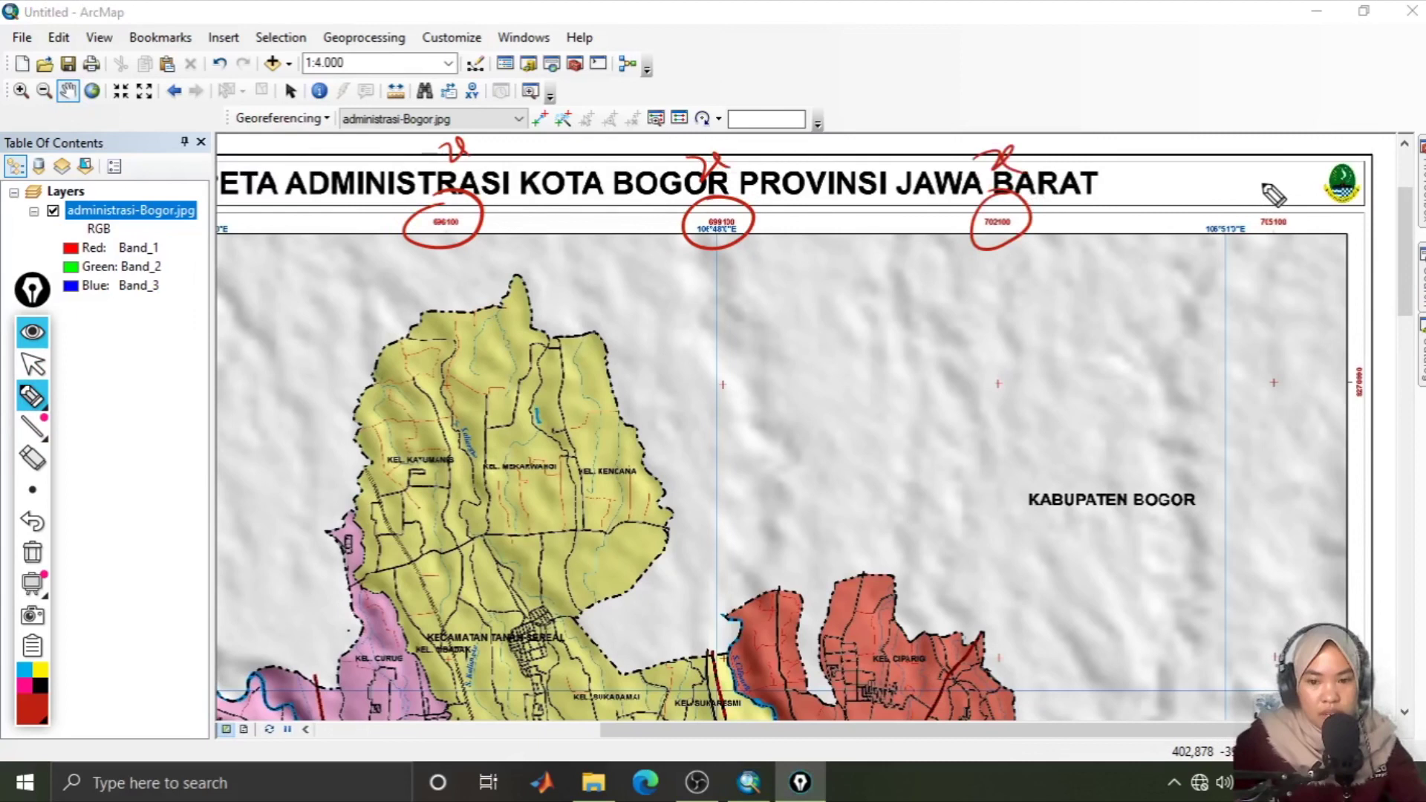
{"action": "left_click_drag", "start_coordinate": [1263, 186], "coordinate": [1284, 177]}
{"action": "left_click_drag", "start_coordinate": [1239, 138], "coordinate": [1293, 131]}
{"action": "left_click_drag", "start_coordinate": [1370, 355], "coordinate": [1380, 371]}
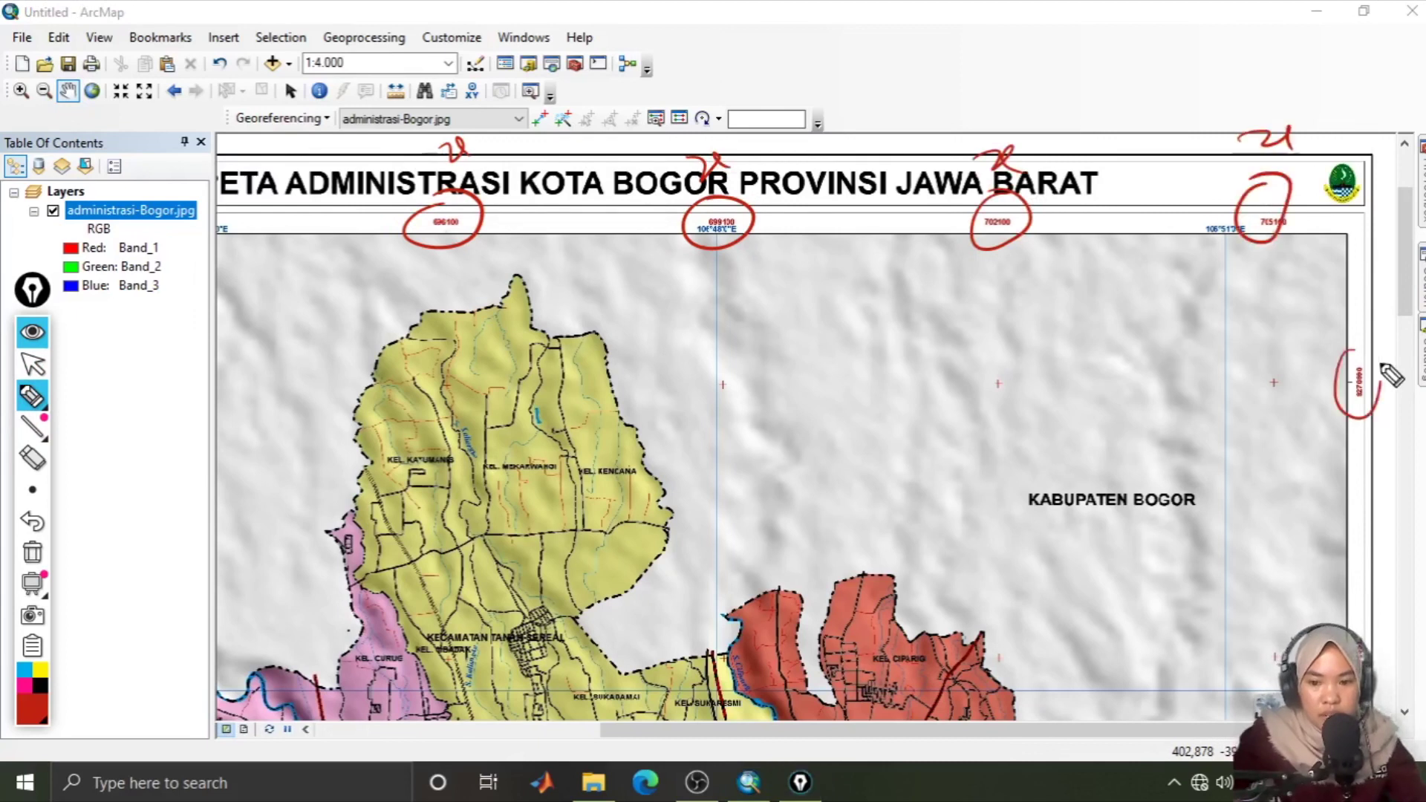
{"action": "left_click_drag", "start_coordinate": [1360, 627], "coordinate": [1356, 609]}
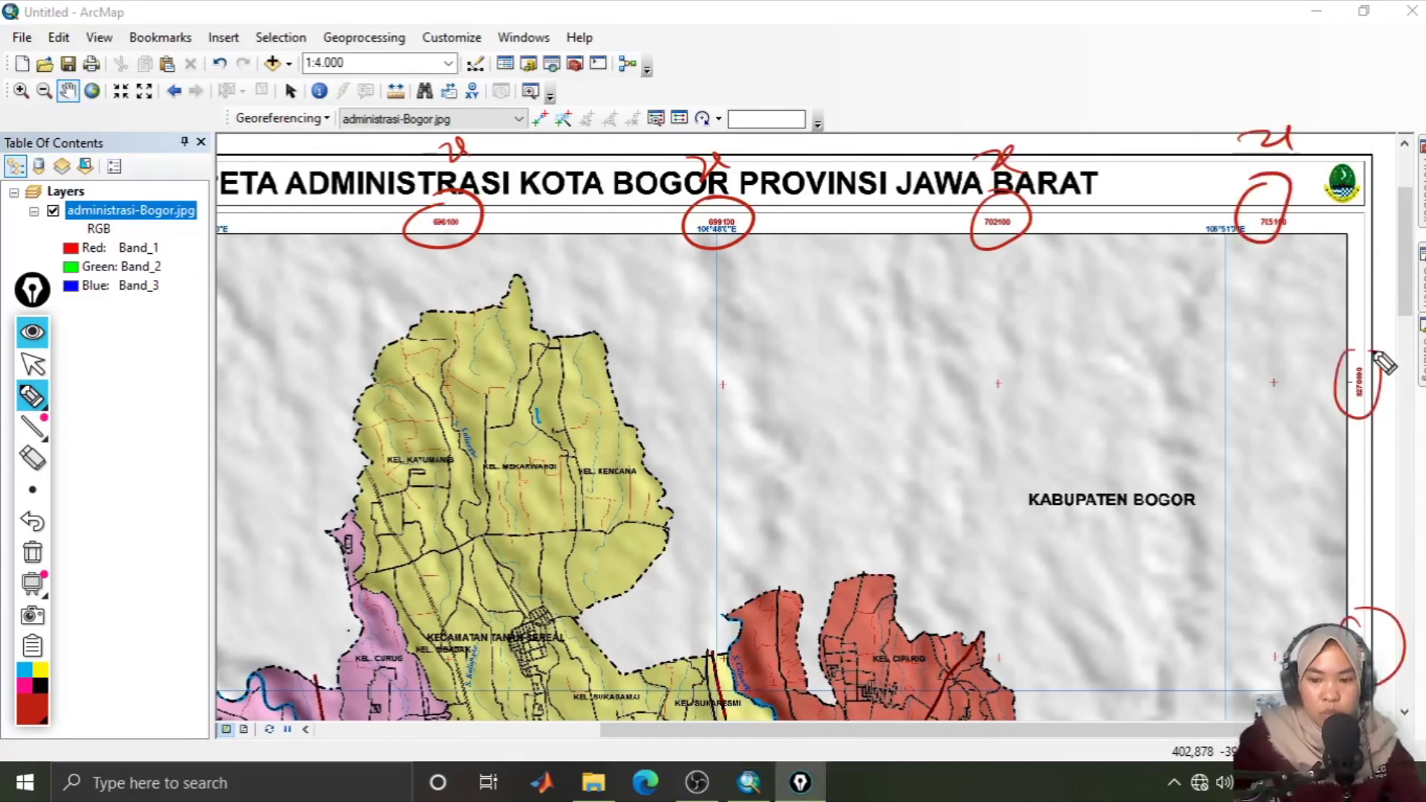
{"action": "left_click_drag", "start_coordinate": [1387, 332], "coordinate": [1390, 365]}
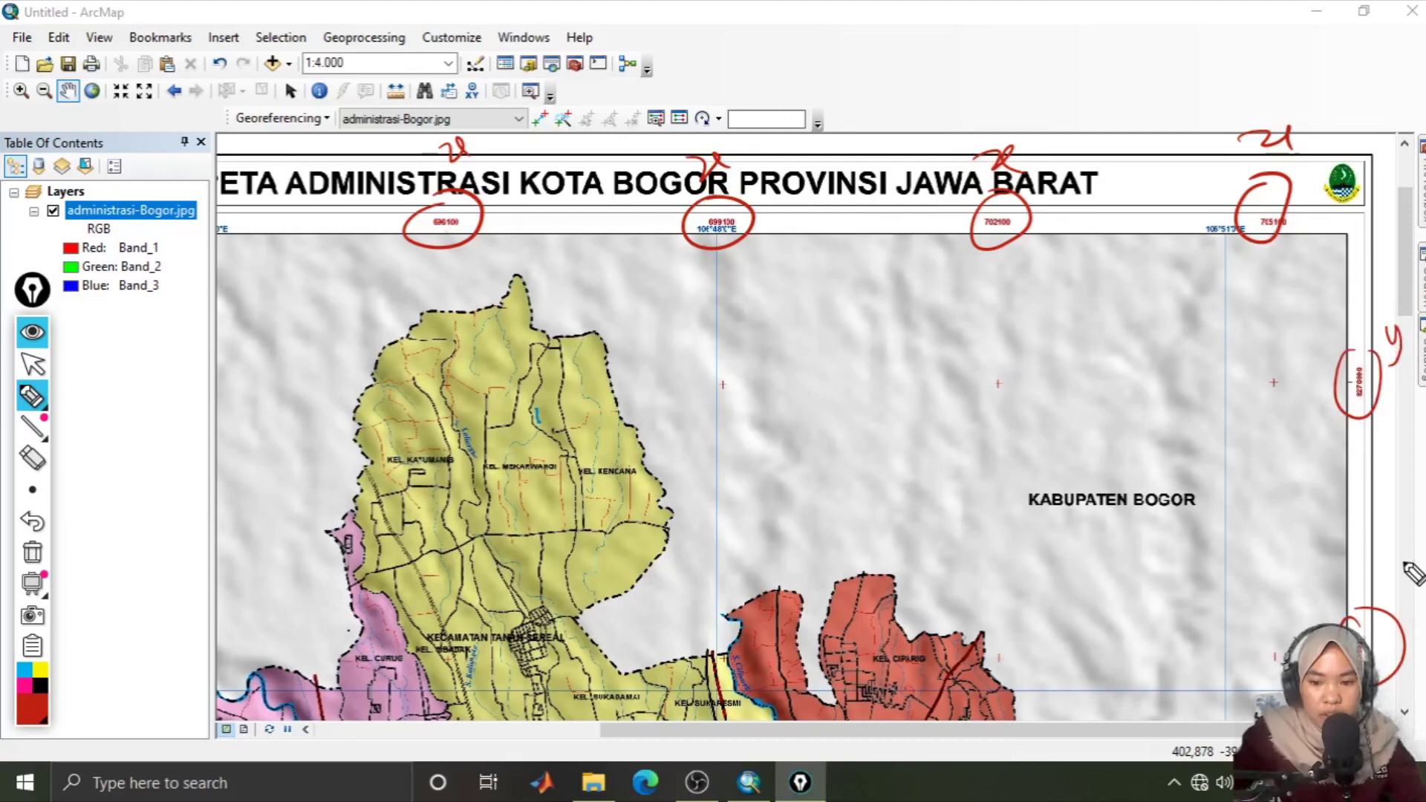
{"action": "left_click_drag", "start_coordinate": [1364, 571], "coordinate": [1370, 597]}
Step: Circle the red grid crosses inside the map, clear all pen annotations and return to the normal pointer
{"action": "left_click_drag", "start_coordinate": [717, 368], "coordinate": [752, 376]}
{"action": "left_click_drag", "start_coordinate": [997, 360], "coordinate": [1009, 362]}
{"action": "left_click_drag", "start_coordinate": [1271, 360], "coordinate": [1284, 364]}
{"action": "left_click_drag", "start_coordinate": [1275, 629], "coordinate": [1261, 665]}
{"action": "left_click_drag", "start_coordinate": [990, 632], "coordinate": [1025, 663]}
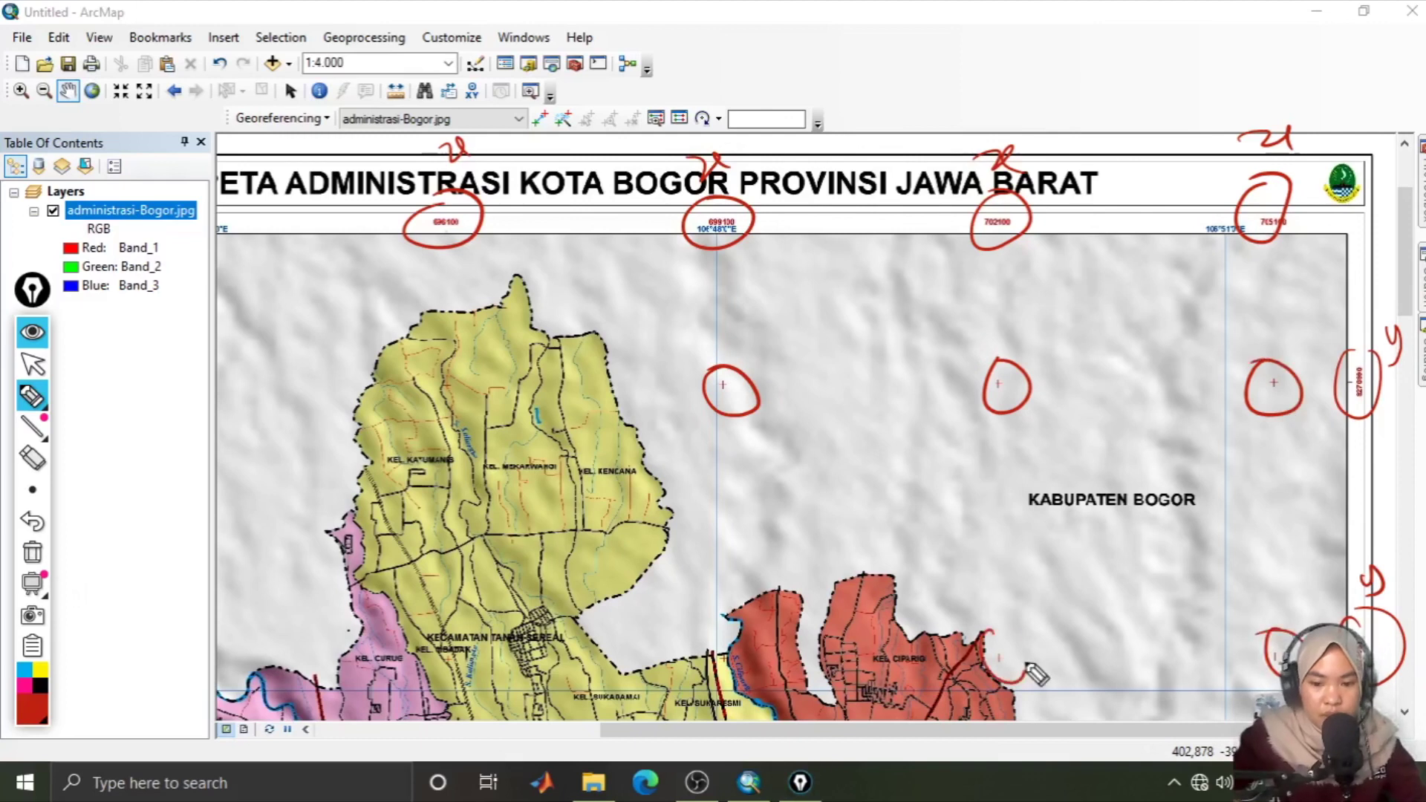
{"action": "left_click", "coordinate": [32, 551]}
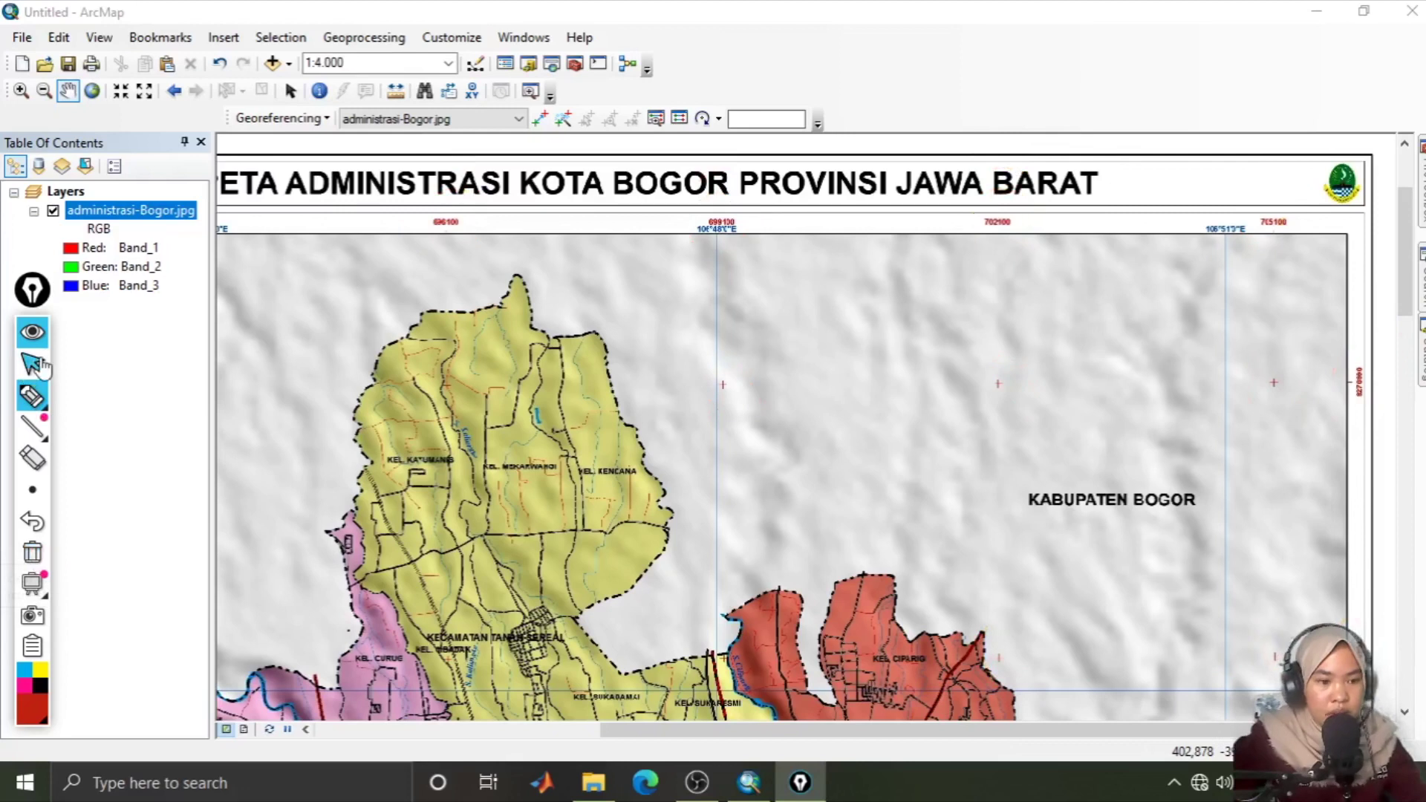
{"action": "left_click", "coordinate": [34, 364]}
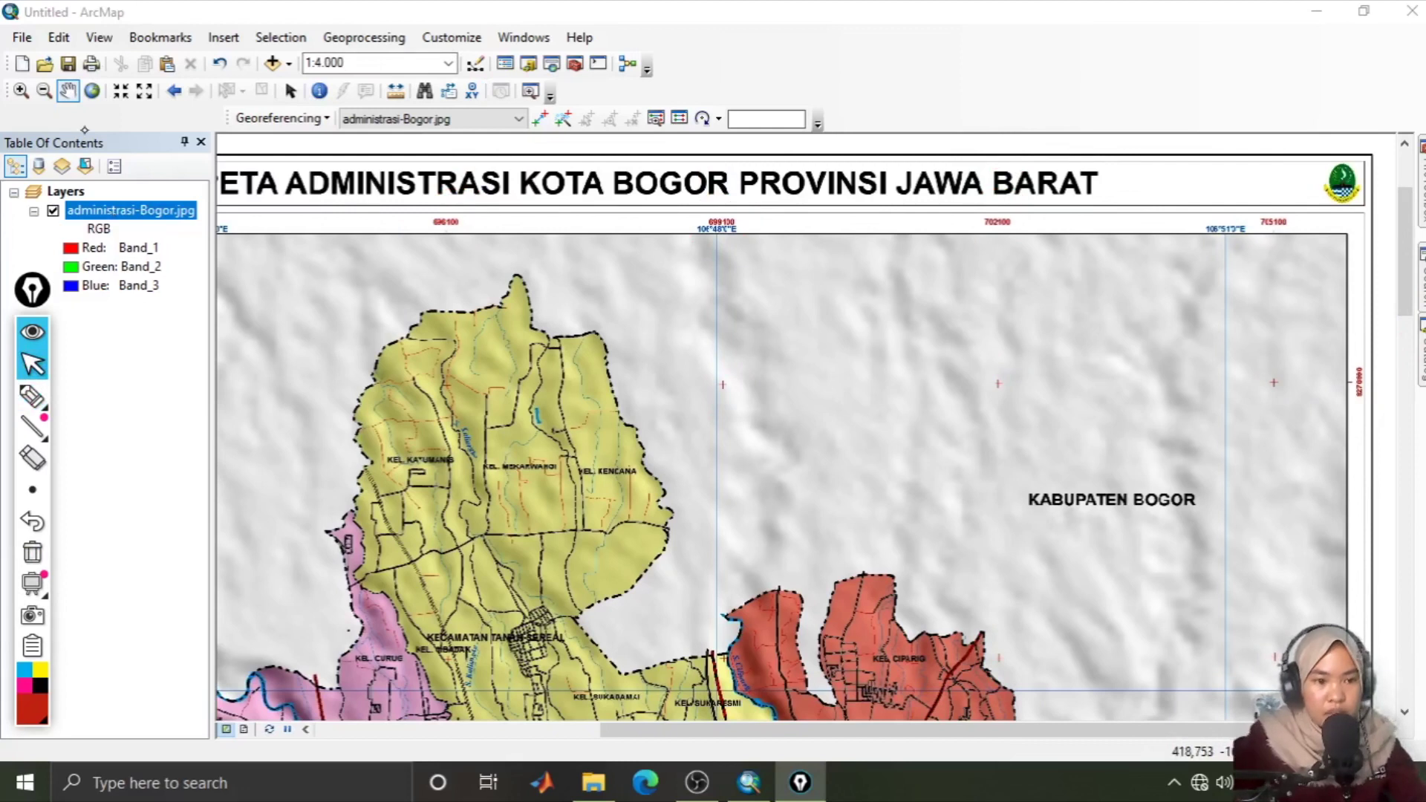
Step: Magnify the 699100 label in a viewer window, annotate the red coordinate as UTM and the blue one as DMS, and clear the annotations
{"action": "left_click", "coordinate": [530, 91]}
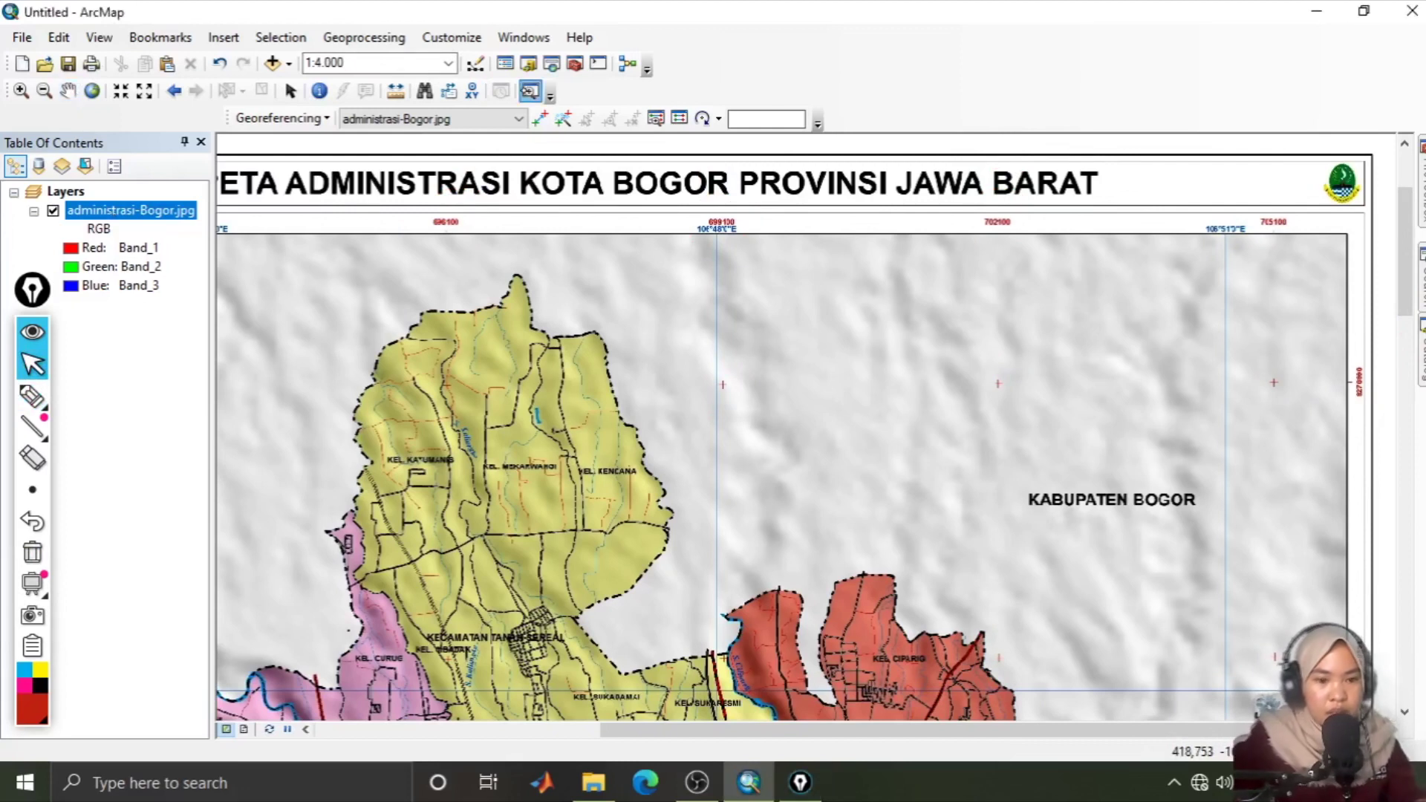
{"action": "left_click_drag", "start_coordinate": [669, 197], "coordinate": [745, 237]}
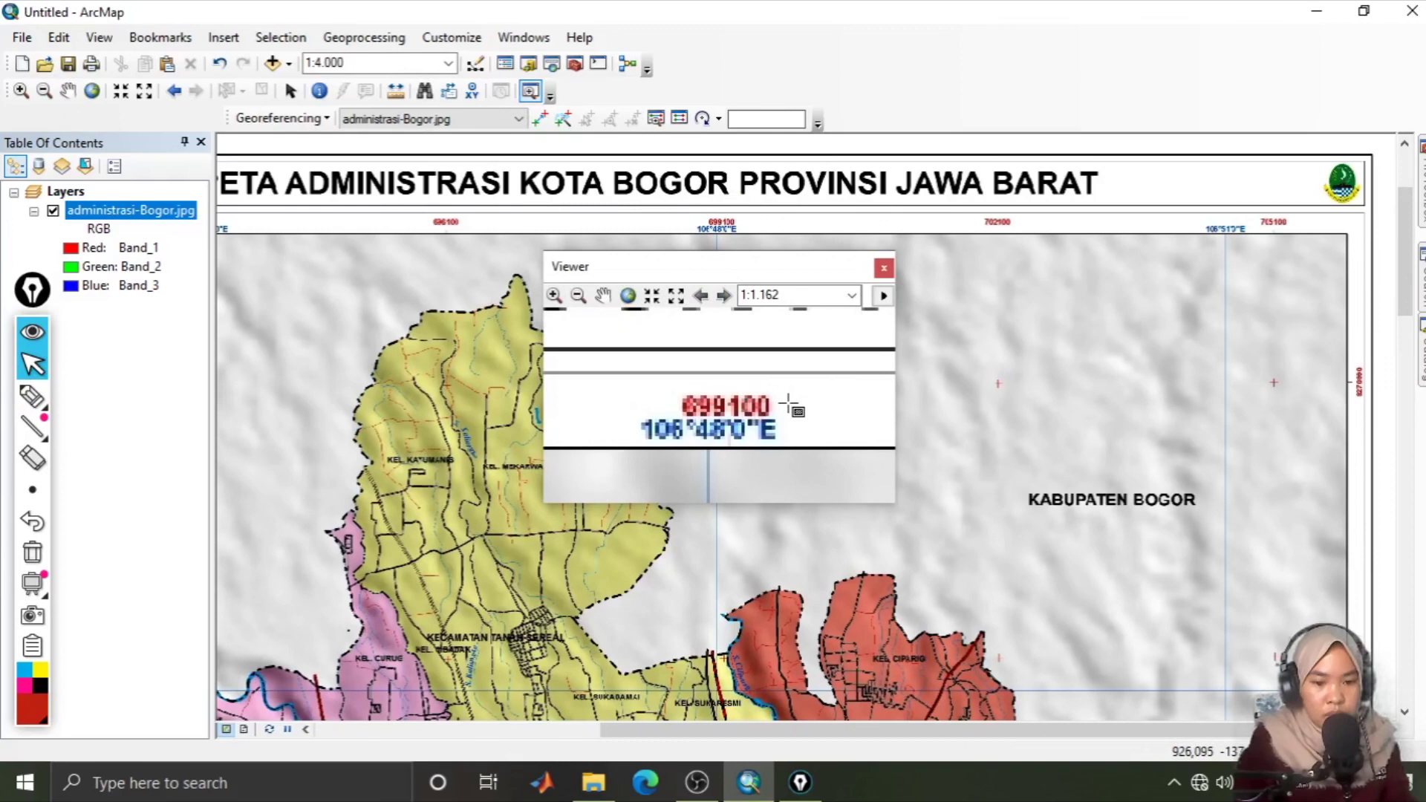
{"action": "left_click", "coordinate": [32, 396]}
{"action": "mouse_move", "coordinate": [788, 402]}
{"action": "left_mouse_down"}
{"action": "mouse_move", "coordinate": [849, 396]}
{"action": "mouse_move", "coordinate": [842, 410]}
{"action": "mouse_move", "coordinate": [871, 379]}
{"action": "mouse_move", "coordinate": [919, 380]}
{"action": "left_mouse_up"}
{"action": "left_click_drag", "start_coordinate": [791, 430], "coordinate": [904, 445]}
{"action": "left_click_drag", "start_coordinate": [923, 416], "coordinate": [914, 450]}
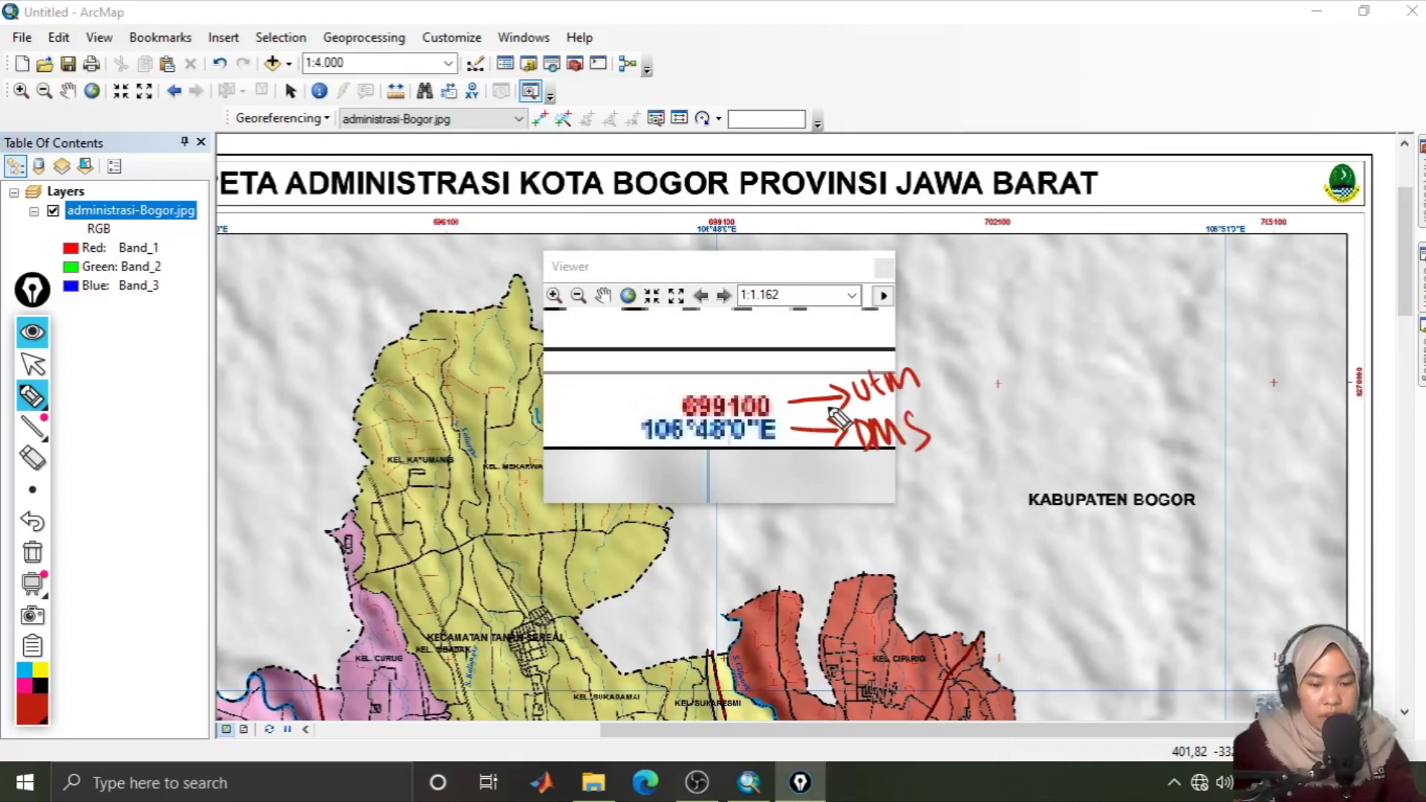
{"action": "left_click", "coordinate": [34, 459]}
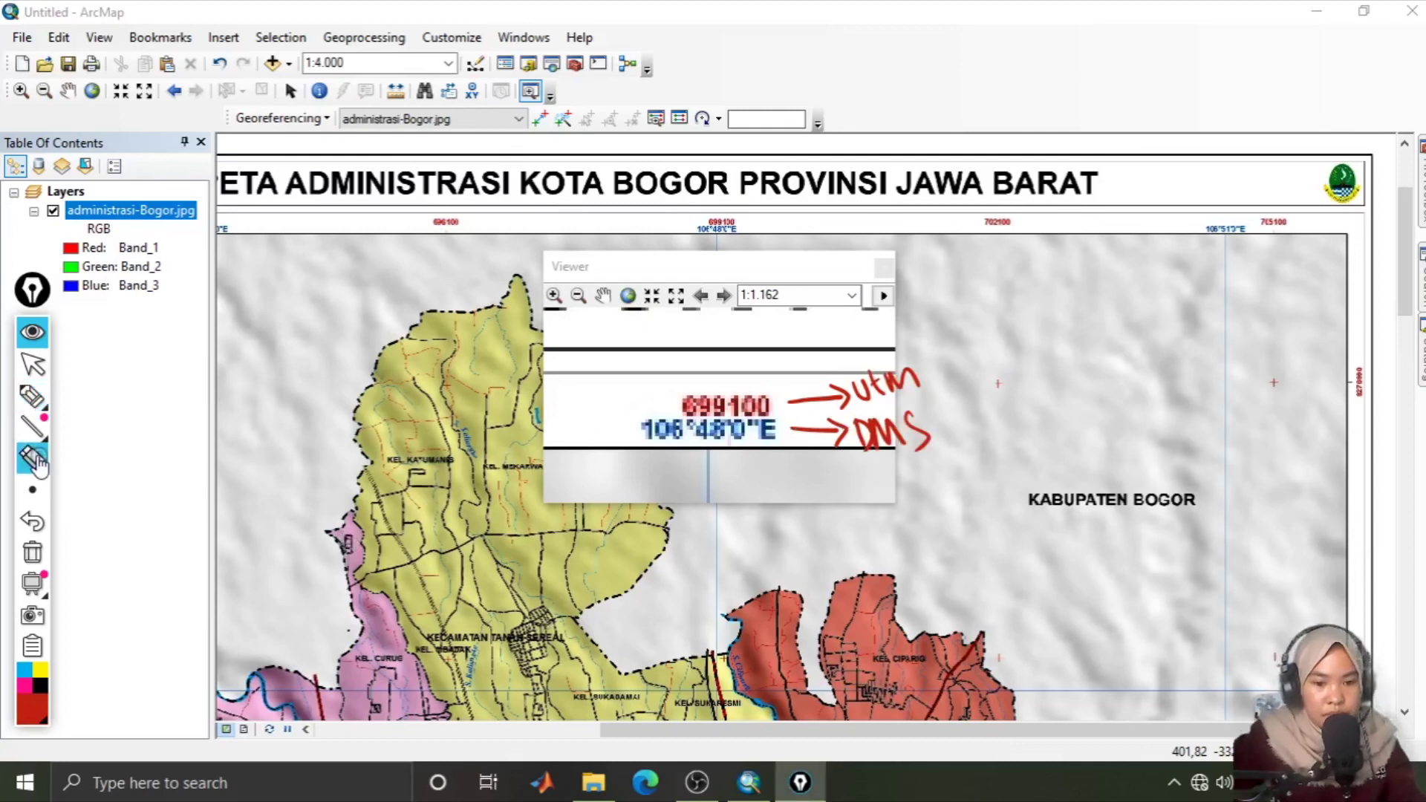
{"action": "left_click", "coordinate": [34, 551]}
Step: Handwrite the first control point's note "t1 : x = 699100" above the map with "y =" beneath it, and return to the normal pointer
{"action": "left_click", "coordinate": [32, 398]}
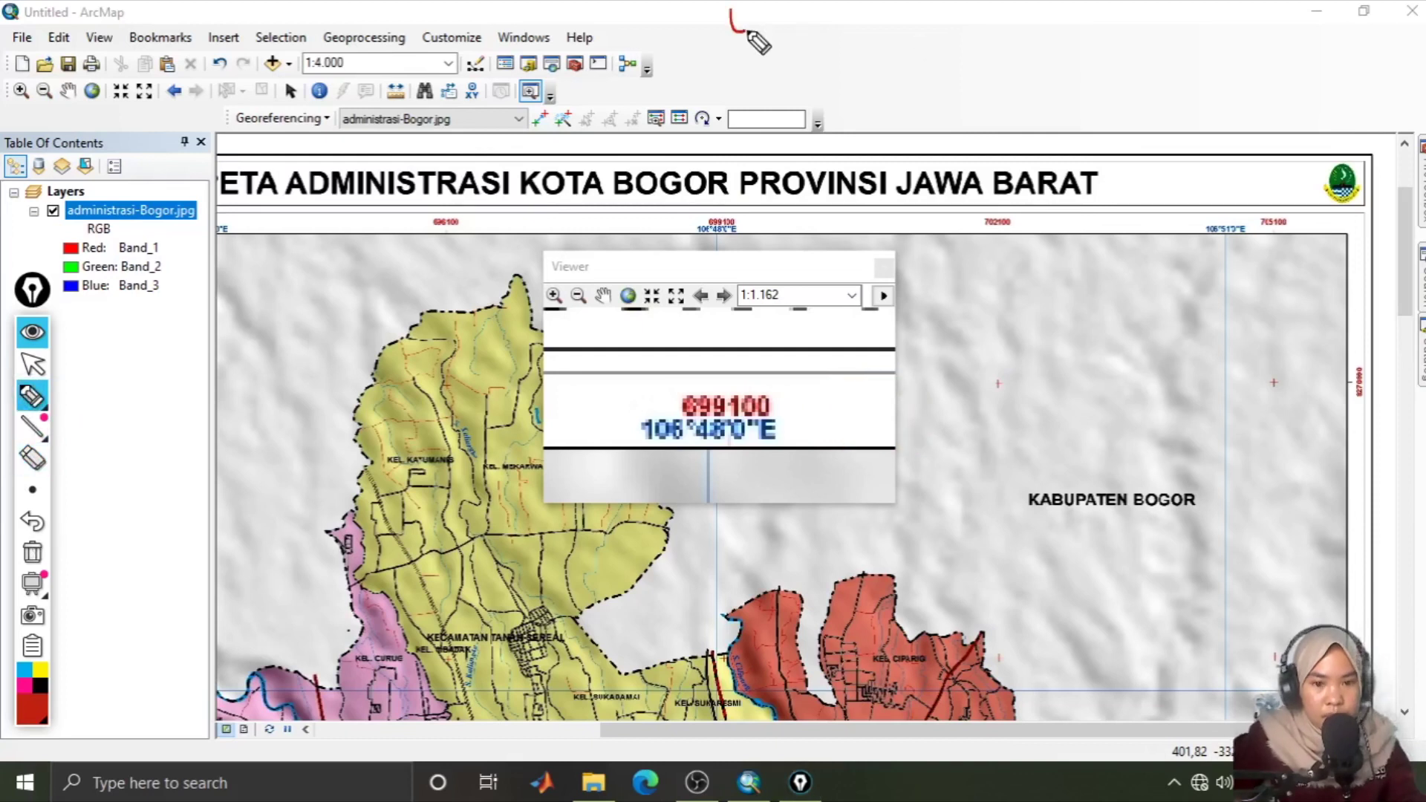
{"action": "left_click_drag", "start_coordinate": [733, 16], "coordinate": [749, 27]}
{"action": "left_click_drag", "start_coordinate": [745, 18], "coordinate": [747, 38]}
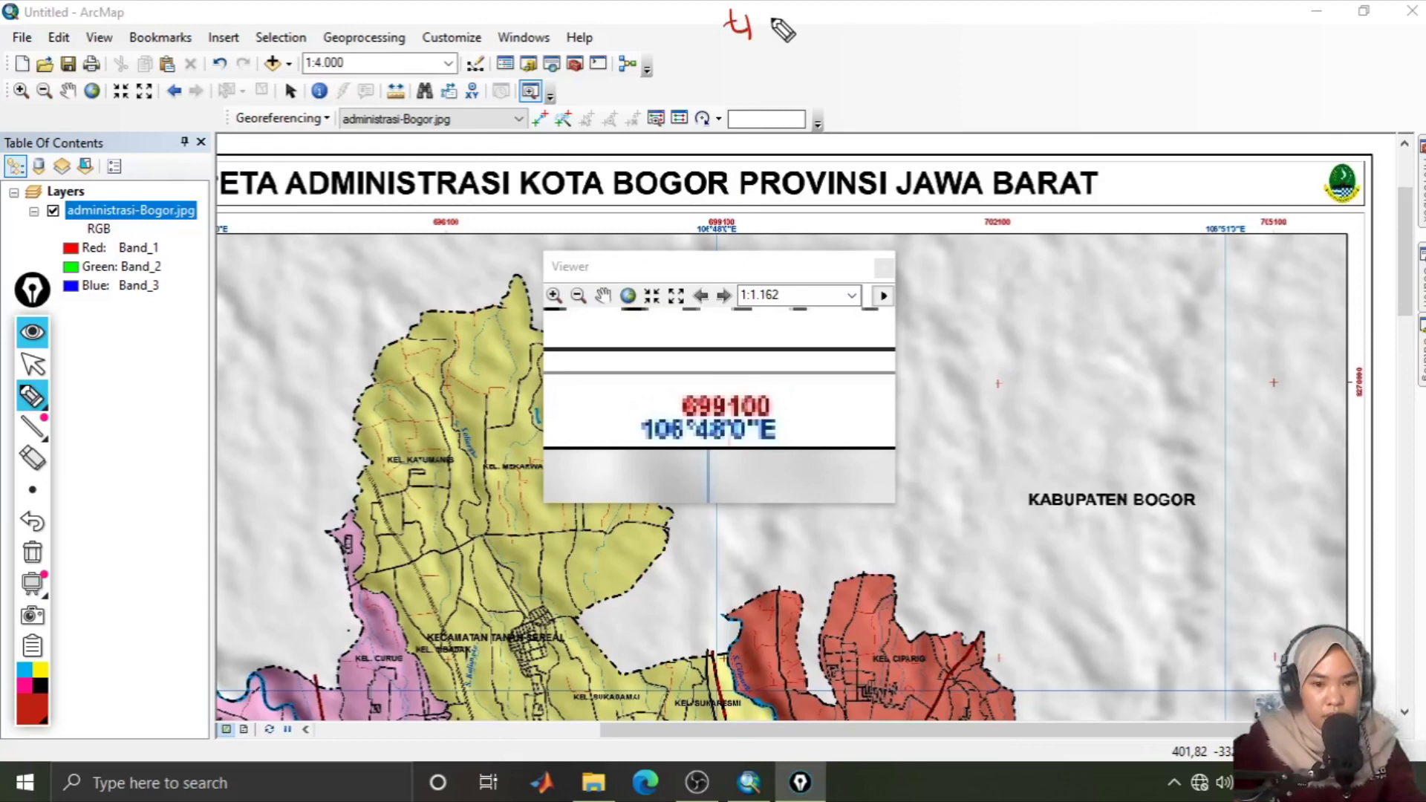
{"action": "left_click", "coordinate": [770, 23]}
{"action": "left_click", "coordinate": [770, 34]}
{"action": "left_click_drag", "start_coordinate": [789, 18], "coordinate": [809, 34]}
{"action": "mouse_move", "coordinate": [807, 16]}
{"action": "left_mouse_down"}
{"action": "mouse_move", "coordinate": [790, 35]}
{"action": "mouse_move", "coordinate": [832, 18]}
{"action": "left_mouse_up"}
{"action": "left_click_drag", "start_coordinate": [820, 28], "coordinate": [863, 15]}
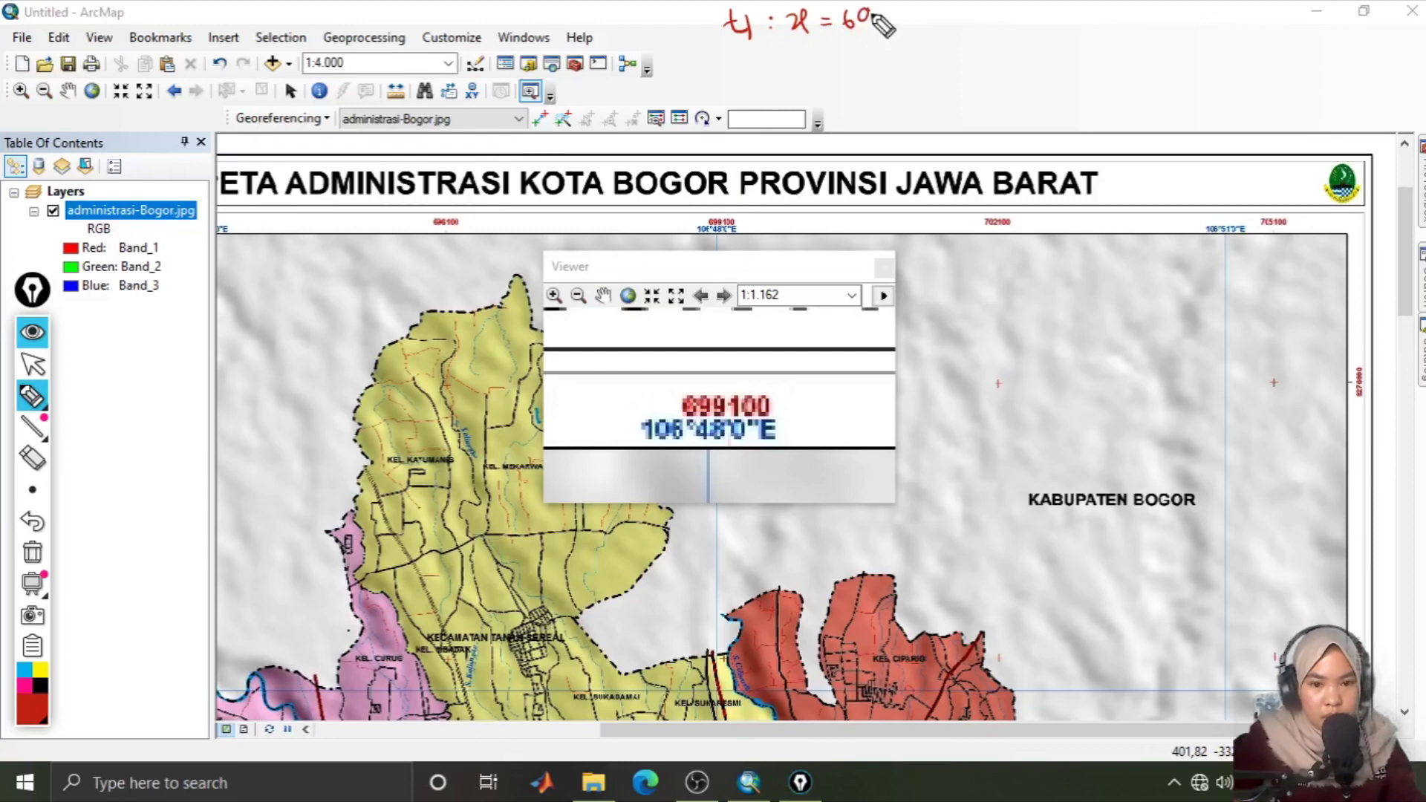
{"action": "left_click_drag", "start_coordinate": [875, 18], "coordinate": [871, 32]}
{"action": "left_click_drag", "start_coordinate": [884, 11], "coordinate": [878, 33]}
{"action": "left_click_drag", "start_coordinate": [894, 7], "coordinate": [893, 30]}
{"action": "left_click_drag", "start_coordinate": [908, 9], "coordinate": [907, 10]}
{"action": "left_click_drag", "start_coordinate": [921, 8], "coordinate": [920, 8]}
{"action": "left_click_drag", "start_coordinate": [794, 46], "coordinate": [800, 55]}
{"action": "mouse_move", "coordinate": [808, 45]}
{"action": "left_mouse_down"}
{"action": "mouse_move", "coordinate": [796, 68]}
{"action": "mouse_move", "coordinate": [833, 48]}
{"action": "left_mouse_up"}
{"action": "left_click_drag", "start_coordinate": [822, 56], "coordinate": [834, 55]}
{"action": "left_click", "coordinate": [32, 364]}
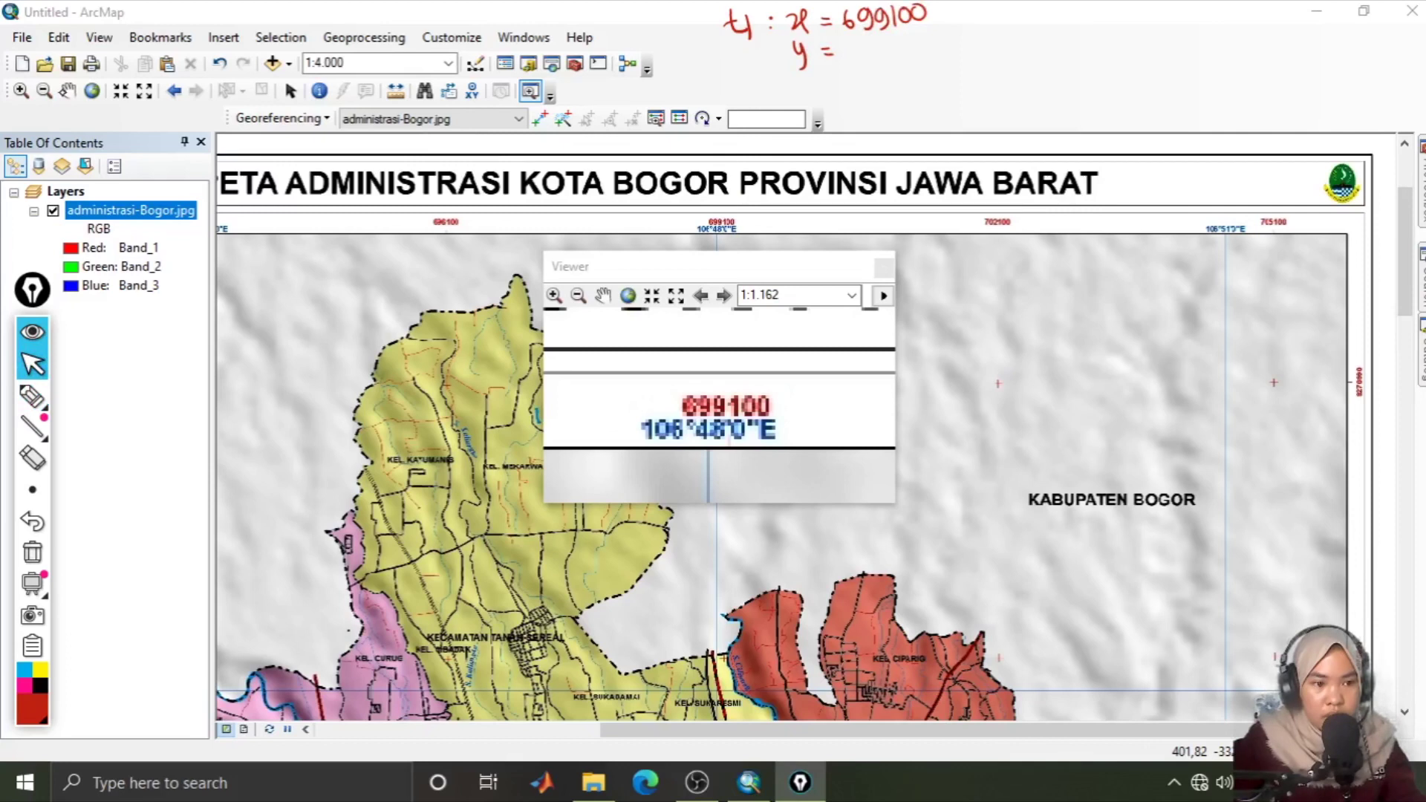
Step: Close the x-label viewer and magnify the upper red y-coordinate label on the map's eastern border in a new viewer window
{"action": "left_click", "coordinate": [881, 266]}
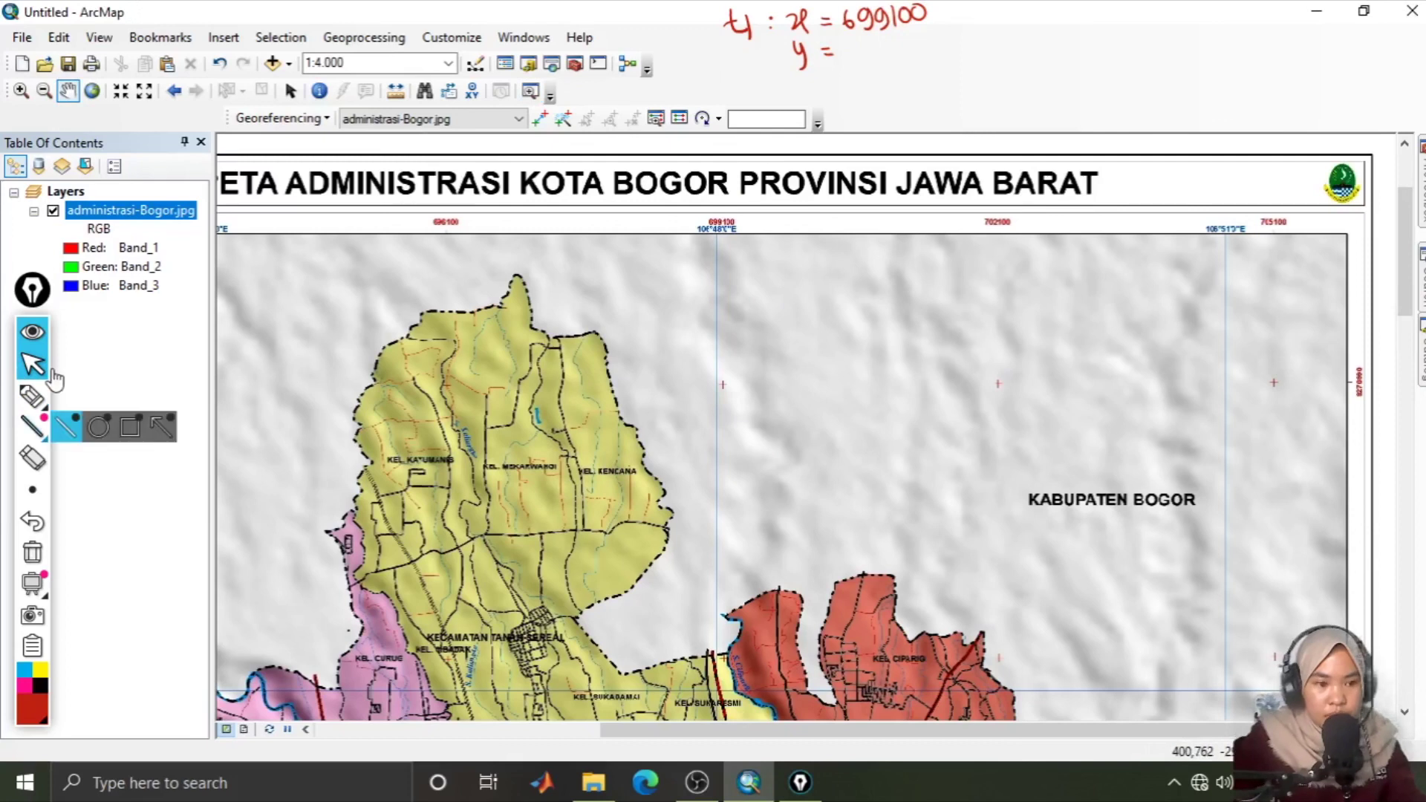
{"action": "left_click", "coordinate": [529, 92]}
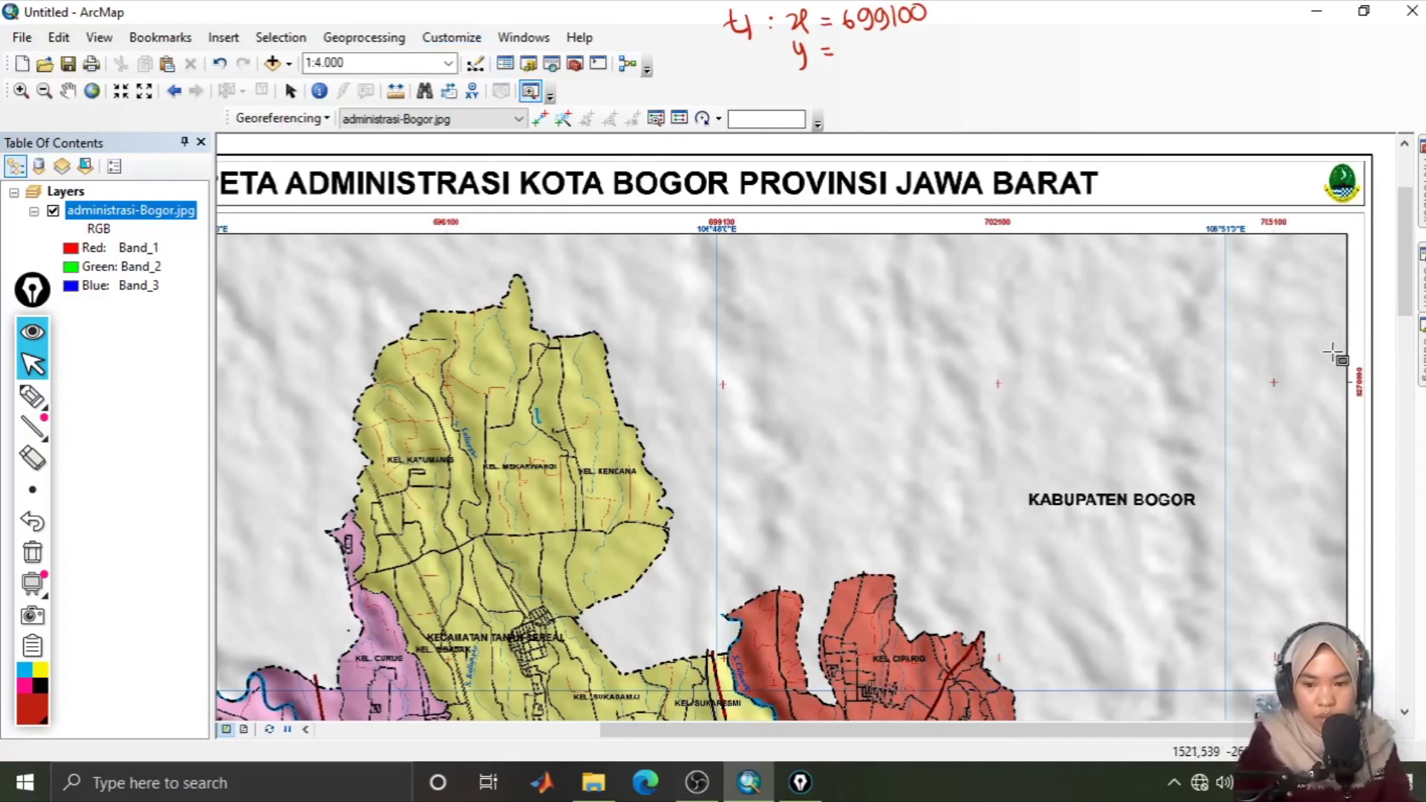
{"action": "left_click_drag", "start_coordinate": [1315, 335], "coordinate": [1401, 457]}
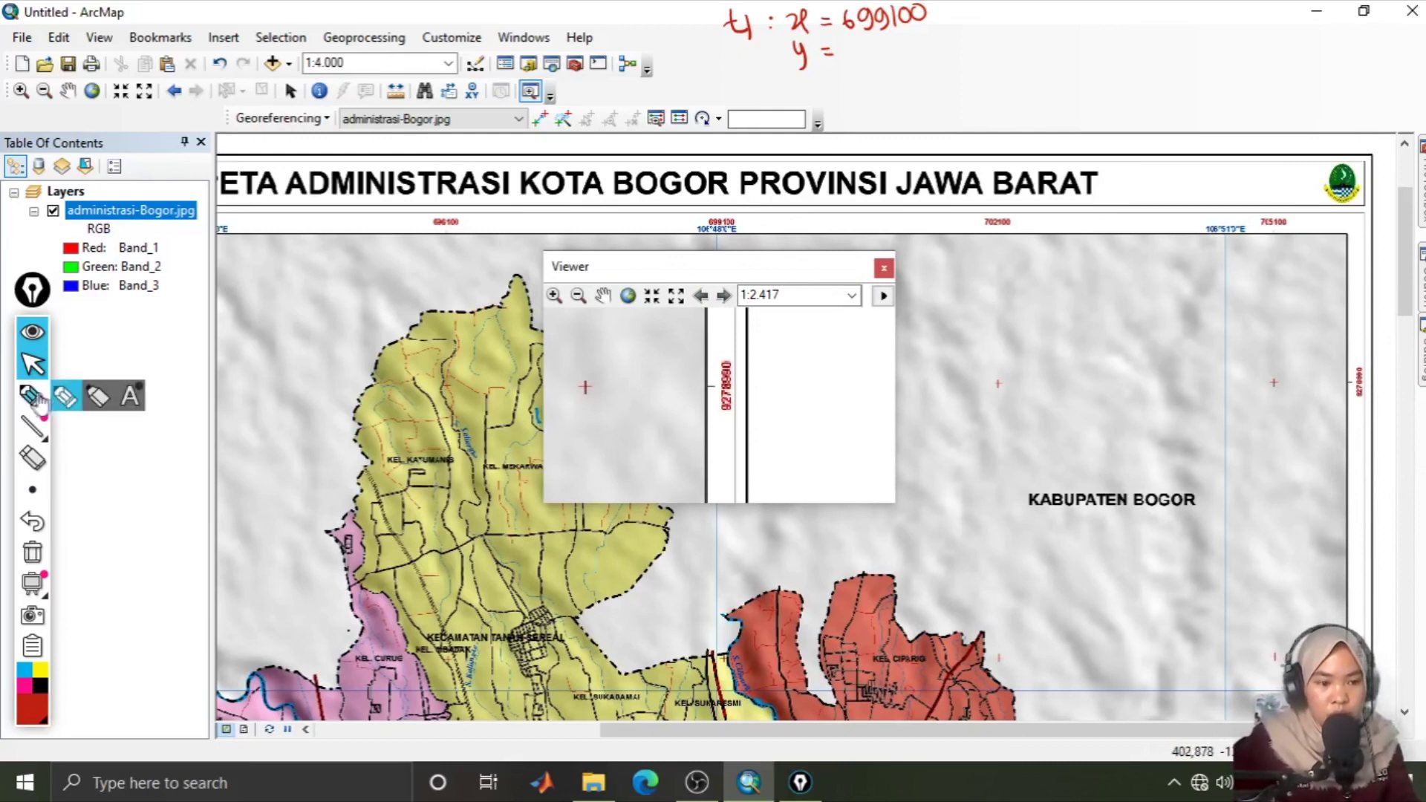
Step: Complete the first control point's handwritten note with y = 9278990 and close the viewer window
{"action": "left_click", "coordinate": [40, 401]}
{"action": "mouse_move", "coordinate": [854, 43]}
{"action": "left_mouse_down"}
{"action": "mouse_move", "coordinate": [848, 61]}
{"action": "mouse_move", "coordinate": [886, 60]}
{"action": "mouse_move", "coordinate": [897, 42]}
{"action": "mouse_move", "coordinate": [920, 57]}
{"action": "left_mouse_up"}
{"action": "left_click_drag", "start_coordinate": [935, 33], "coordinate": [932, 36]}
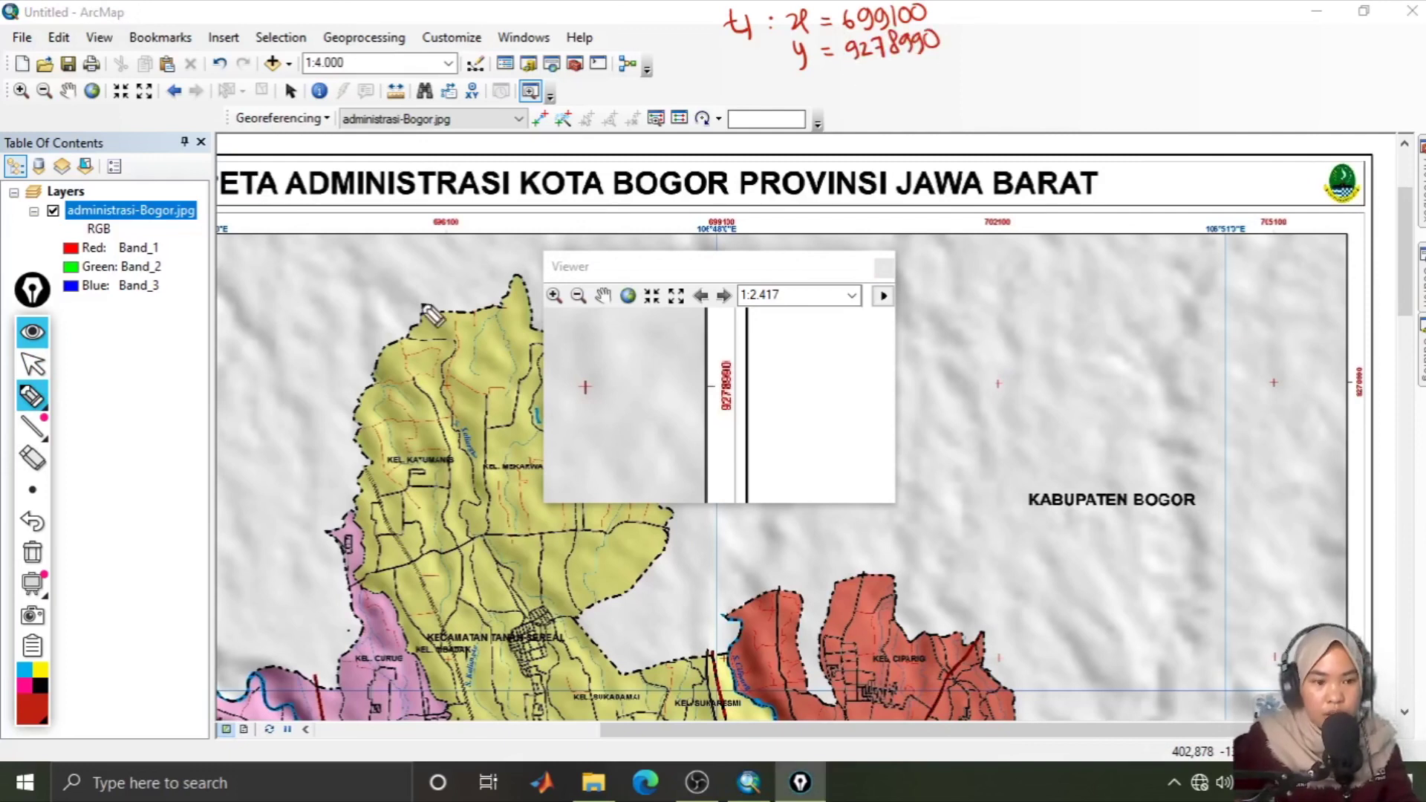
{"action": "left_click", "coordinate": [32, 364]}
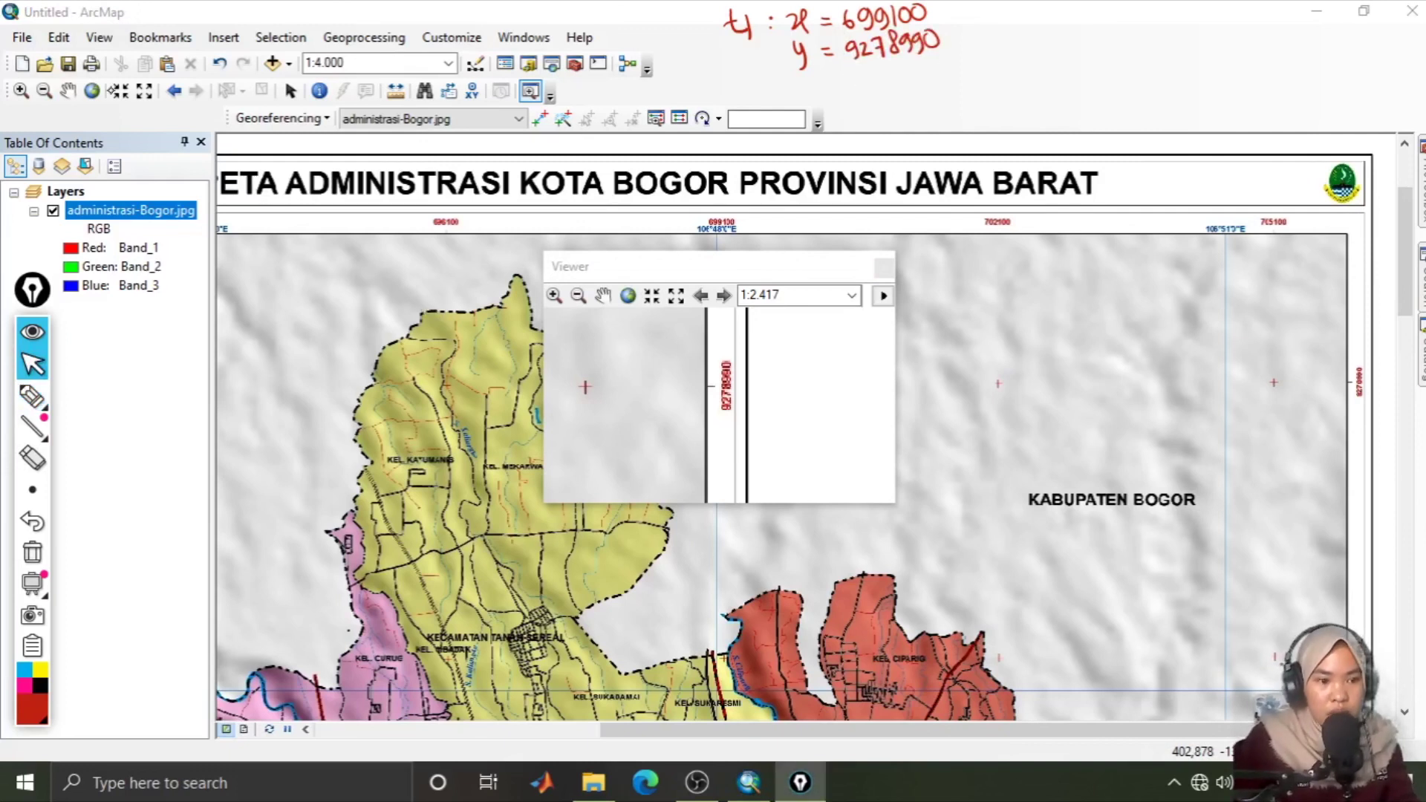
{"action": "left_click", "coordinate": [878, 223]}
{"action": "left_click", "coordinate": [884, 268]}
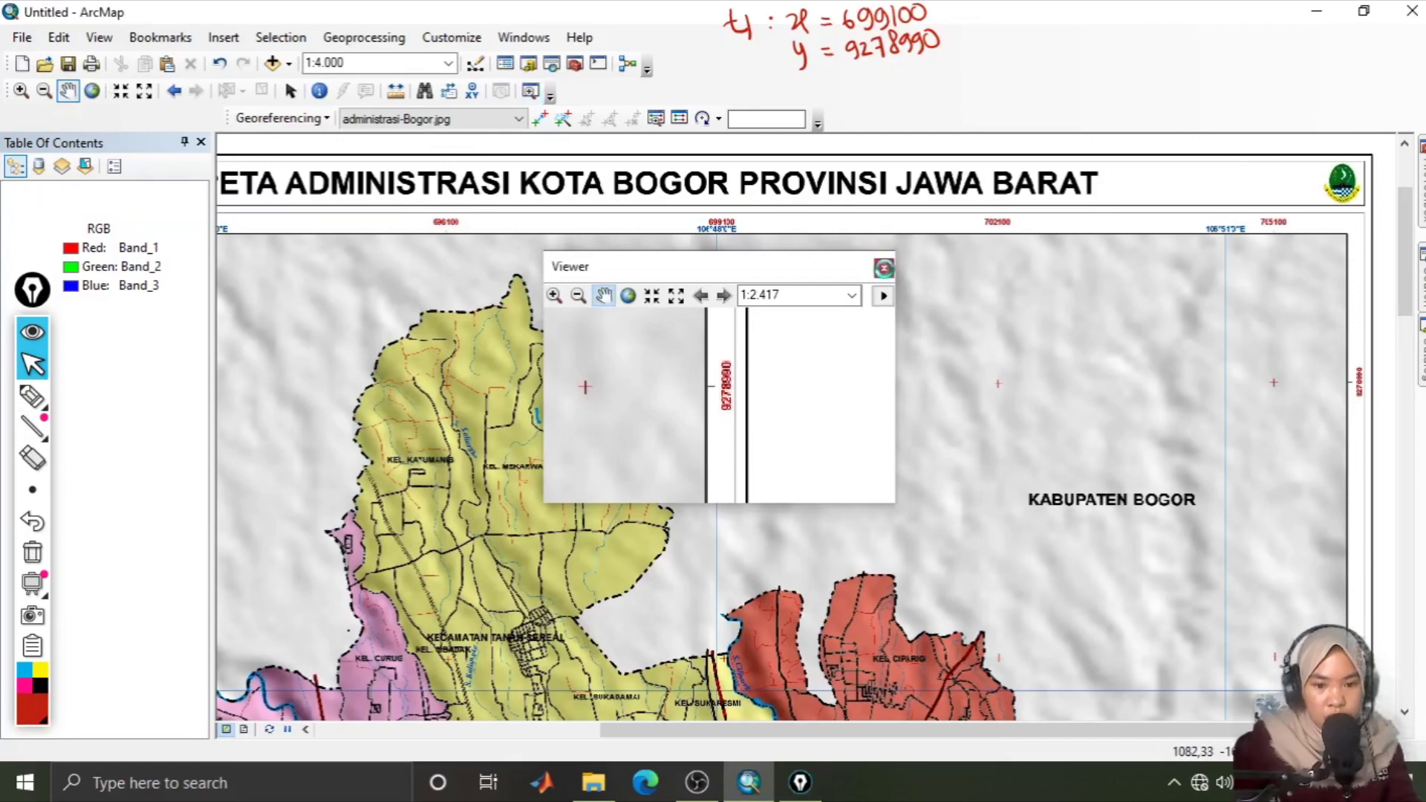
Step: Magnify the red 693100 x-coordinate label on the map's northern border in a new viewer window
{"action": "left_click_drag", "start_coordinate": [339, 396], "coordinate": [560, 362]}
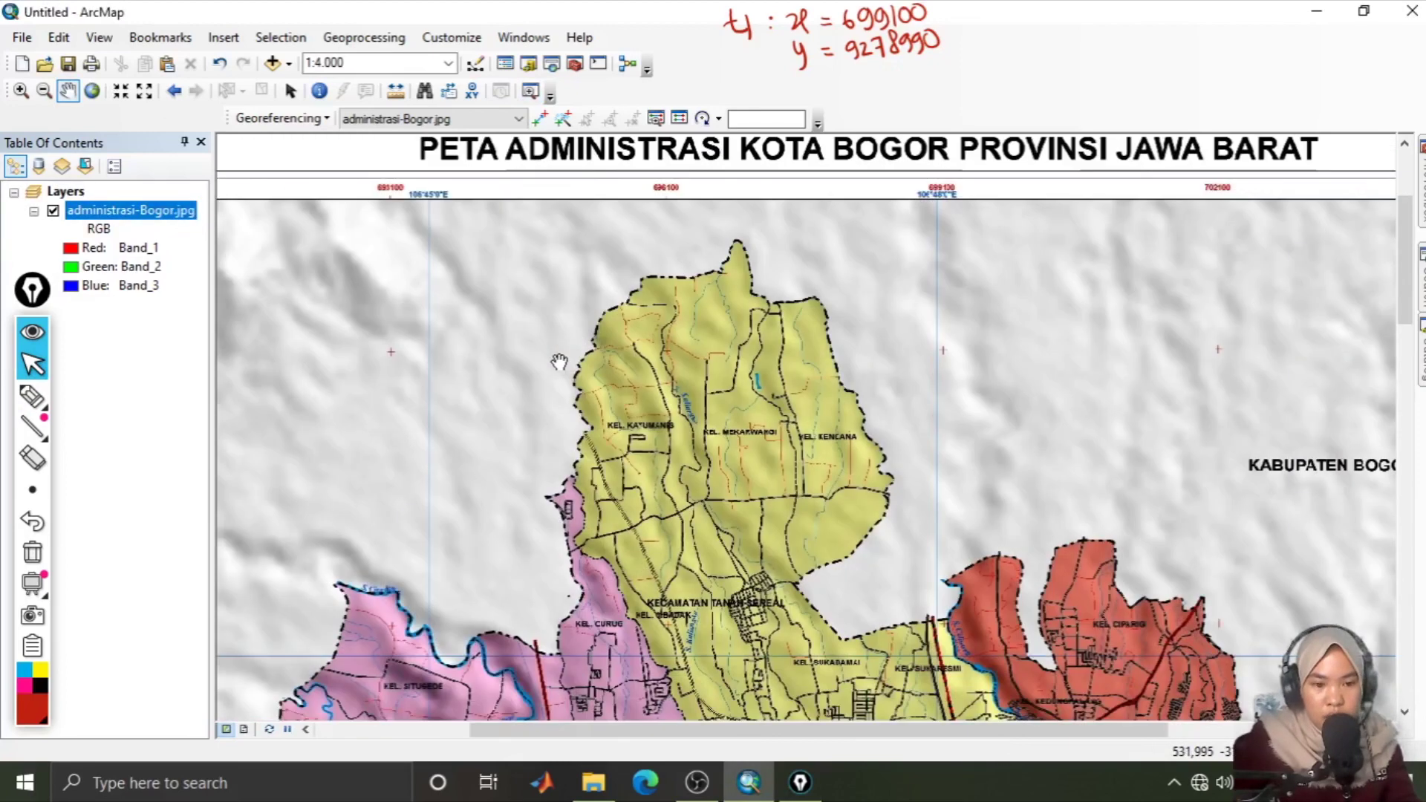
{"action": "left_click_drag", "start_coordinate": [387, 359], "coordinate": [573, 389]}
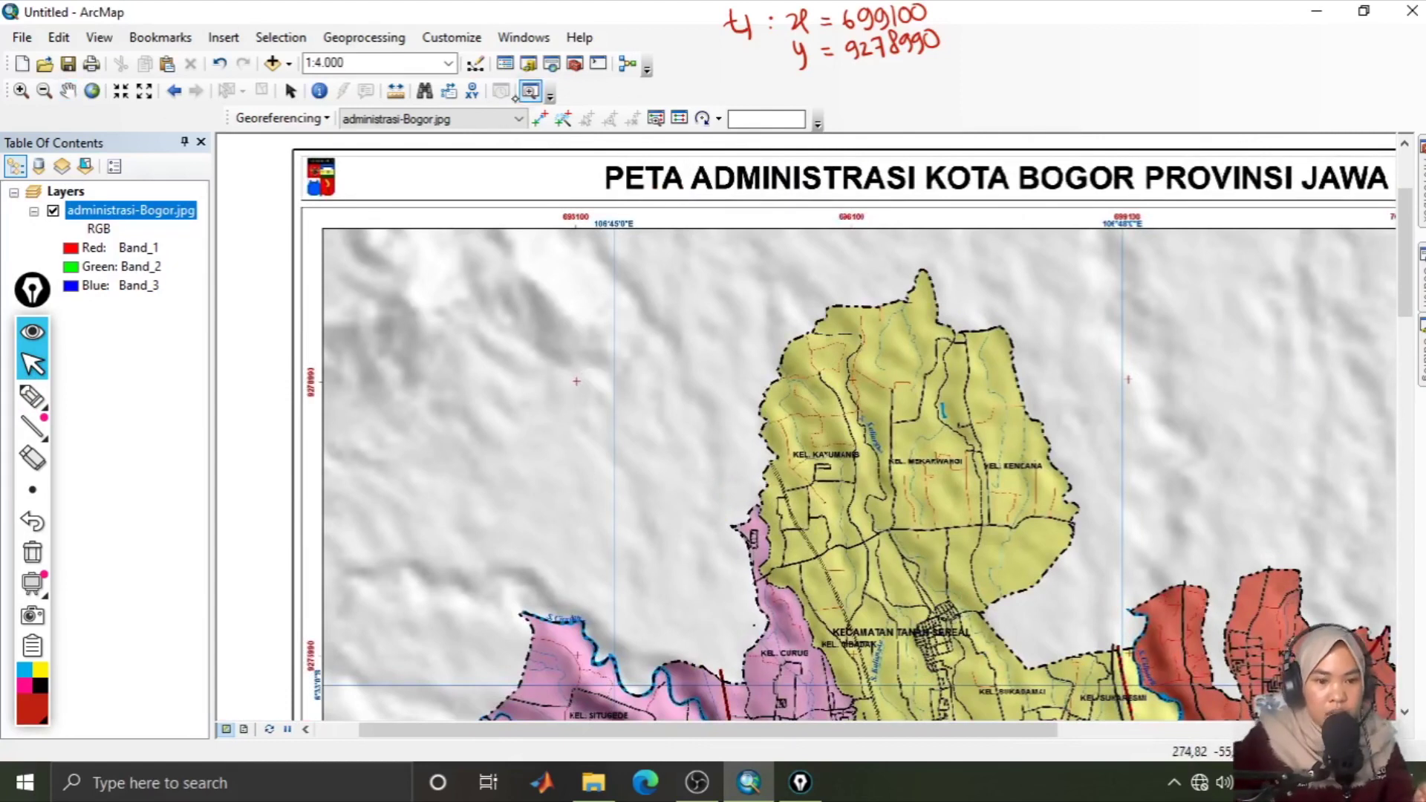
{"action": "left_click", "coordinate": [530, 90]}
{"action": "left_click_drag", "start_coordinate": [543, 194], "coordinate": [623, 271]}
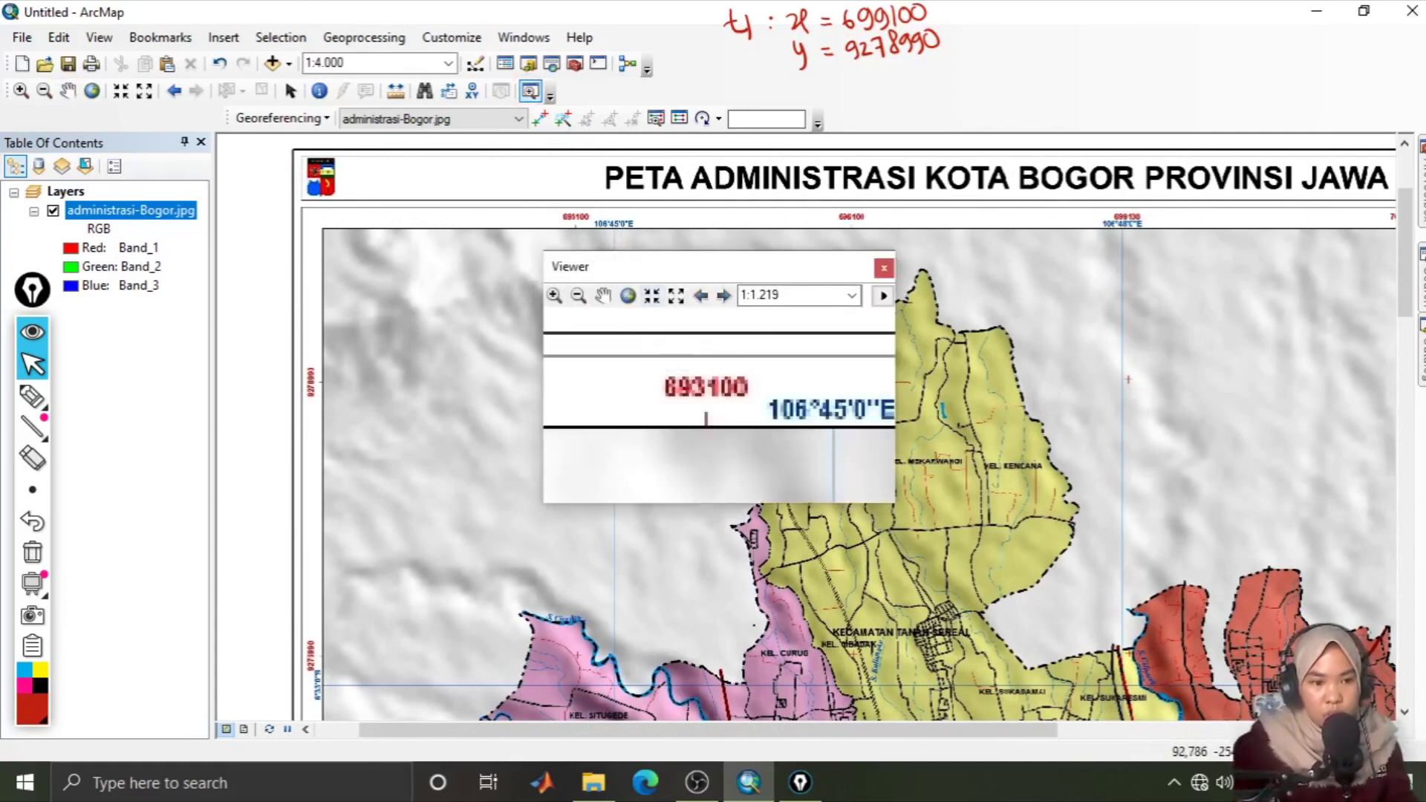
Step: Handwrite the second control point's note "t2 : x = 693100" above the map beside the first point's note
{"action": "left_click", "coordinate": [32, 396]}
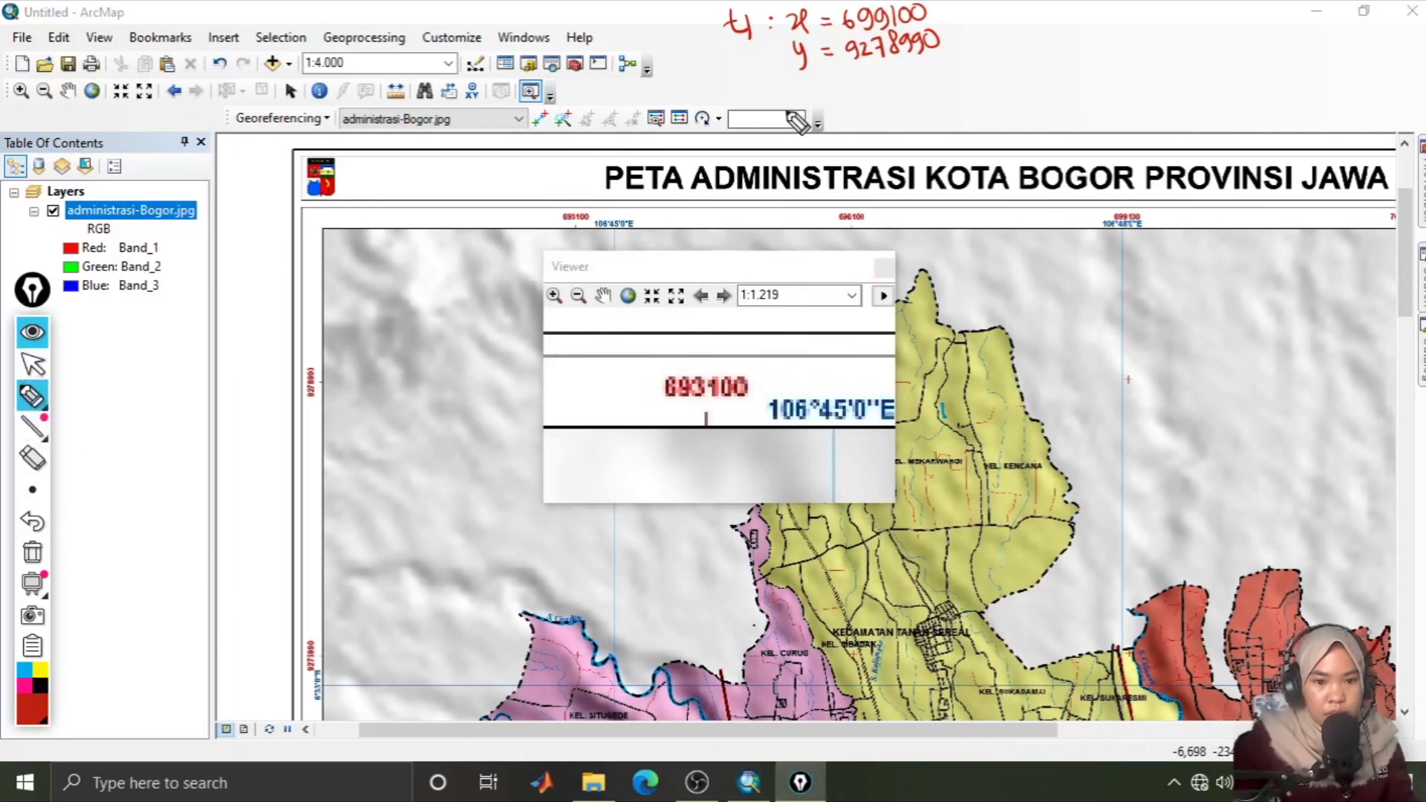
{"action": "left_click_drag", "start_coordinate": [989, 11], "coordinate": [997, 16]}
{"action": "mouse_move", "coordinate": [999, 12]}
{"action": "left_mouse_down"}
{"action": "mouse_move", "coordinate": [1012, 25]}
{"action": "mouse_move", "coordinate": [1090, 12]}
{"action": "left_mouse_up"}
{"action": "left_click", "coordinate": [1034, 15]}
{"action": "left_click", "coordinate": [1034, 22]}
{"action": "left_click_drag", "start_coordinate": [1077, 20], "coordinate": [1124, 22]}
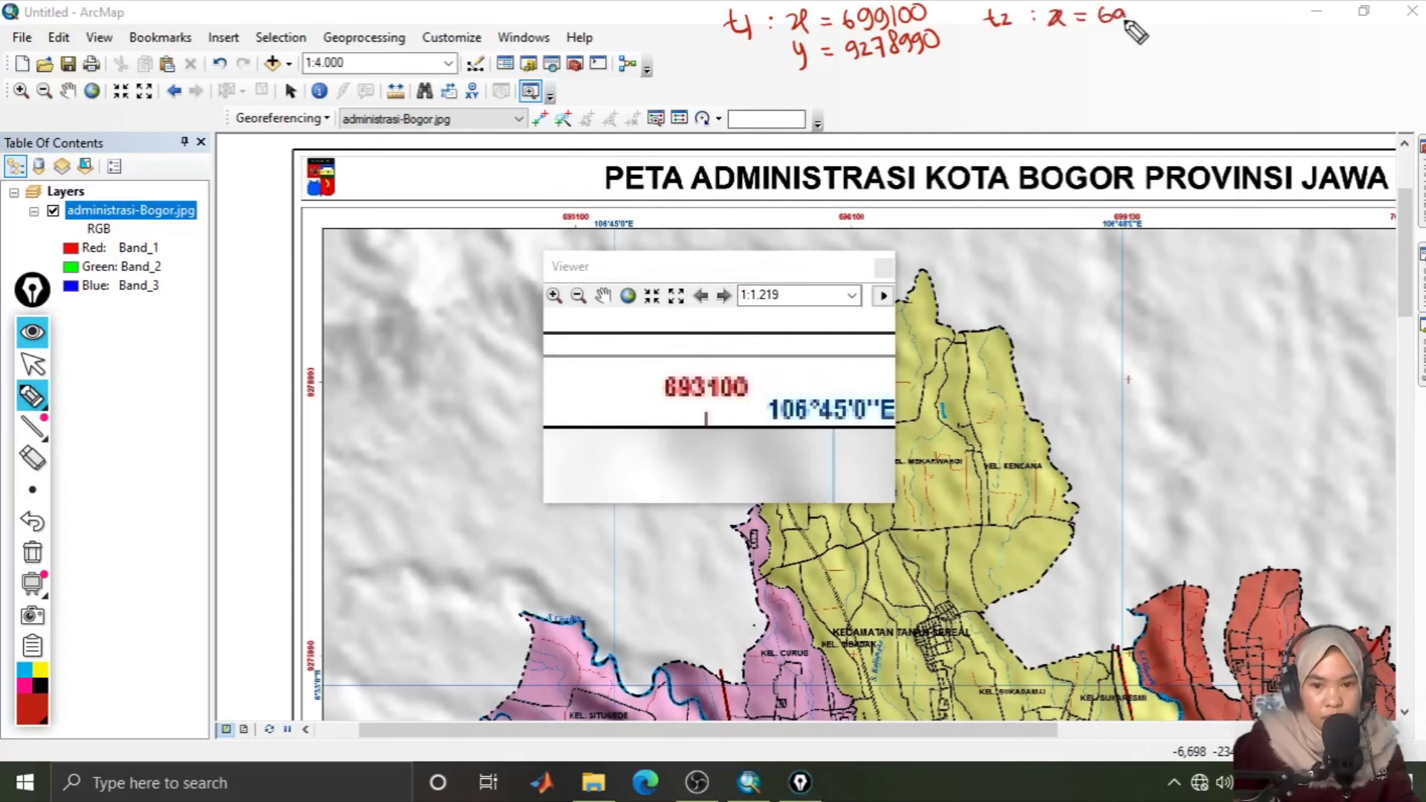
{"action": "left_click_drag", "start_coordinate": [1129, 9], "coordinate": [1132, 23]}
{"action": "left_click_drag", "start_coordinate": [1145, 8], "coordinate": [1145, 24]}
{"action": "left_click_drag", "start_coordinate": [1155, 9], "coordinate": [1155, 11]}
{"action": "left_click_drag", "start_coordinate": [1167, 9], "coordinate": [1167, 11]}
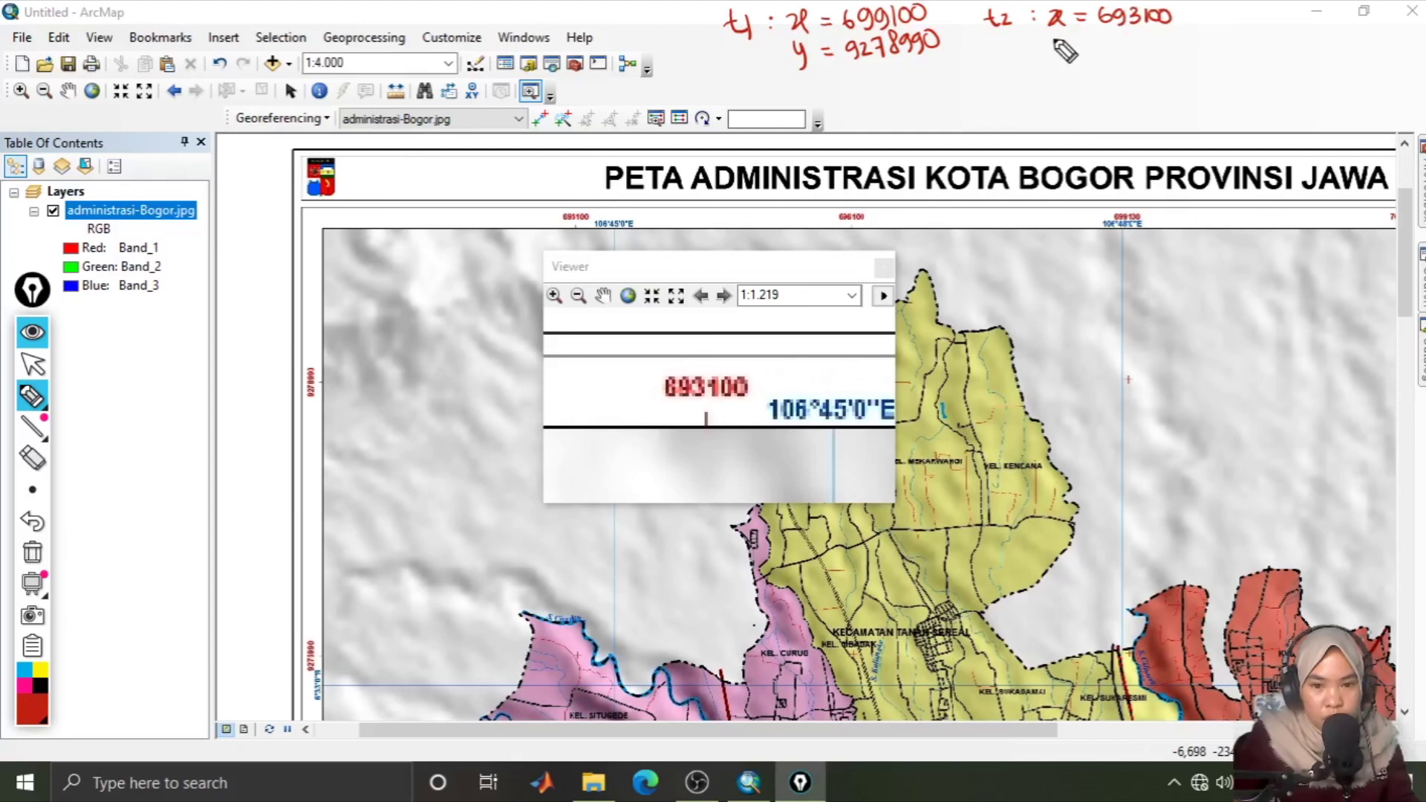
Step: Complete the second control point's handwritten note with y = 9278990, return to the normal pointer and close the viewer window
{"action": "left_click_drag", "start_coordinate": [1053, 37], "coordinate": [1058, 58]}
{"action": "left_click_drag", "start_coordinate": [1074, 43], "coordinate": [1088, 42]}
{"action": "left_click_drag", "start_coordinate": [1075, 50], "coordinate": [1089, 50]}
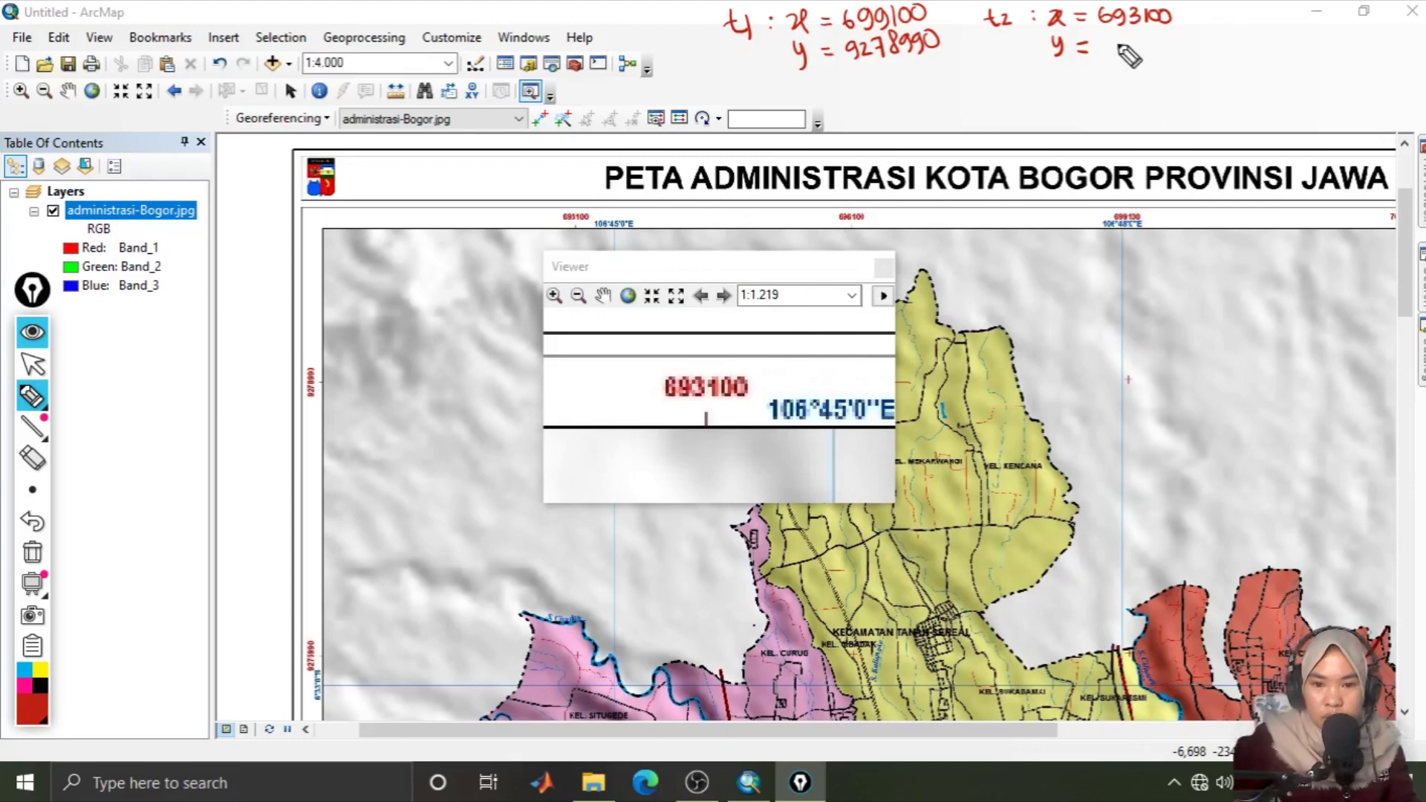
{"action": "left_click_drag", "start_coordinate": [1111, 38], "coordinate": [1106, 55]}
{"action": "left_click_drag", "start_coordinate": [1117, 39], "coordinate": [1131, 54]}
{"action": "left_click_drag", "start_coordinate": [1132, 38], "coordinate": [1137, 54]}
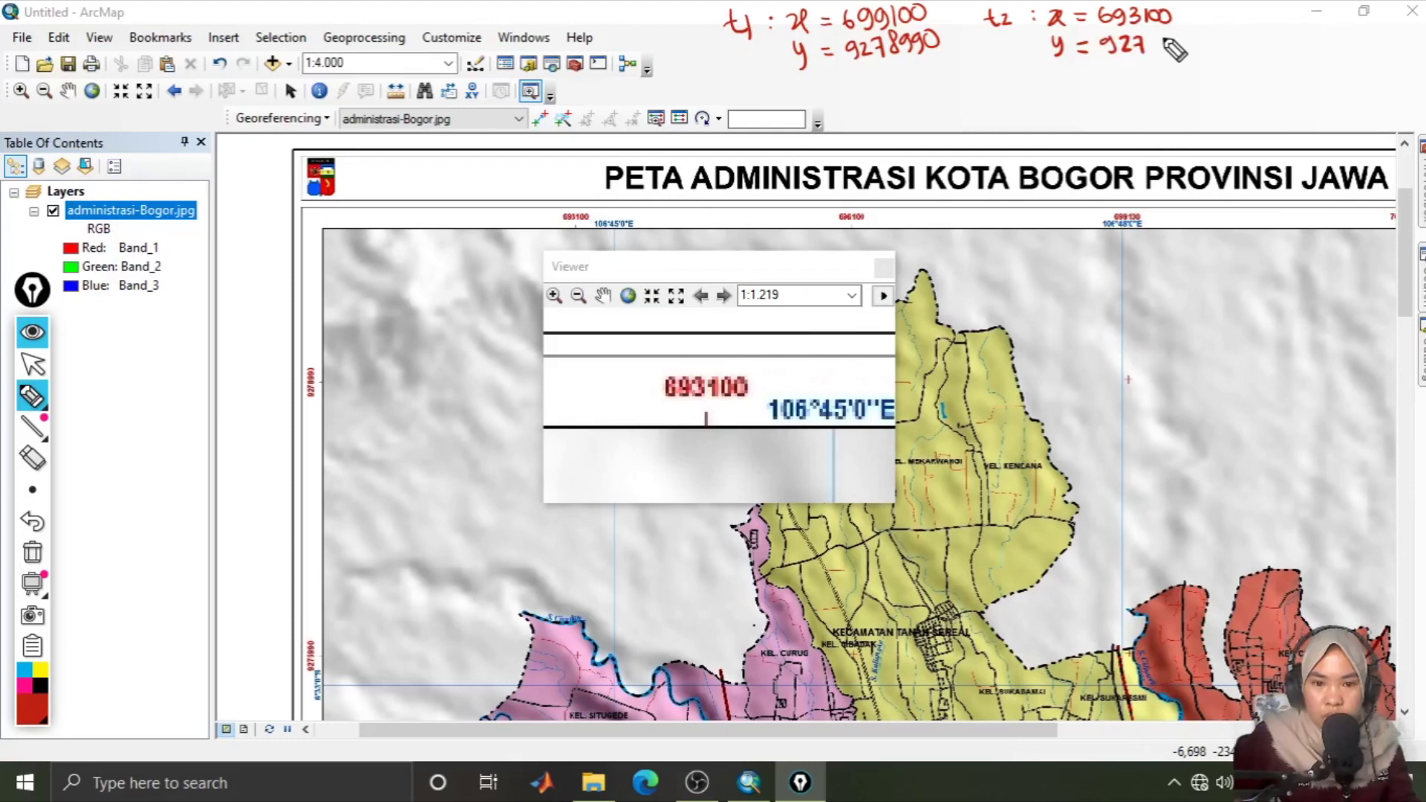
{"action": "left_click_drag", "start_coordinate": [1165, 30], "coordinate": [1163, 31]}
{"action": "left_click_drag", "start_coordinate": [1182, 33], "coordinate": [1179, 52]}
{"action": "left_click_drag", "start_coordinate": [1196, 33], "coordinate": [1193, 52]}
{"action": "left_click_drag", "start_coordinate": [1205, 33], "coordinate": [1204, 34]}
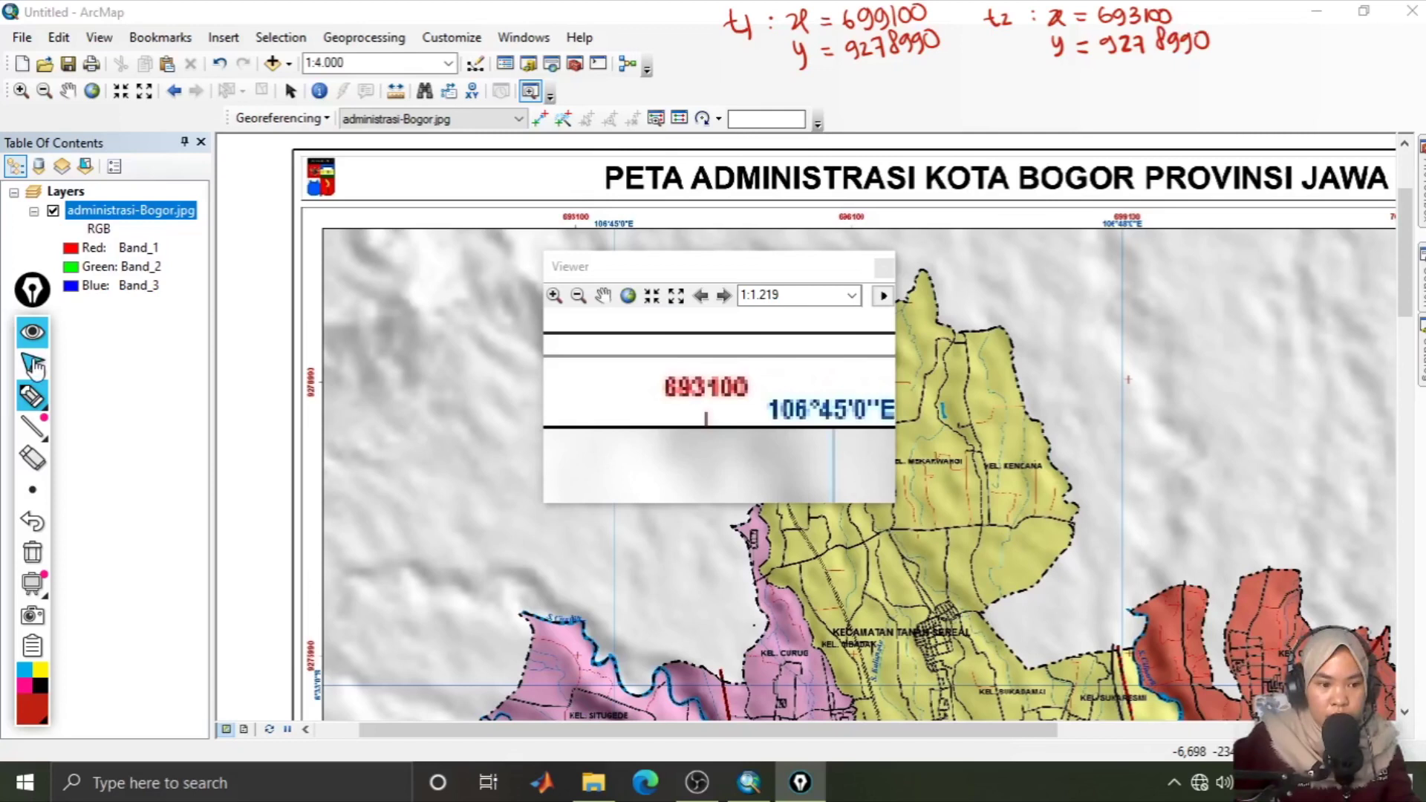
{"action": "left_click", "coordinate": [32, 364]}
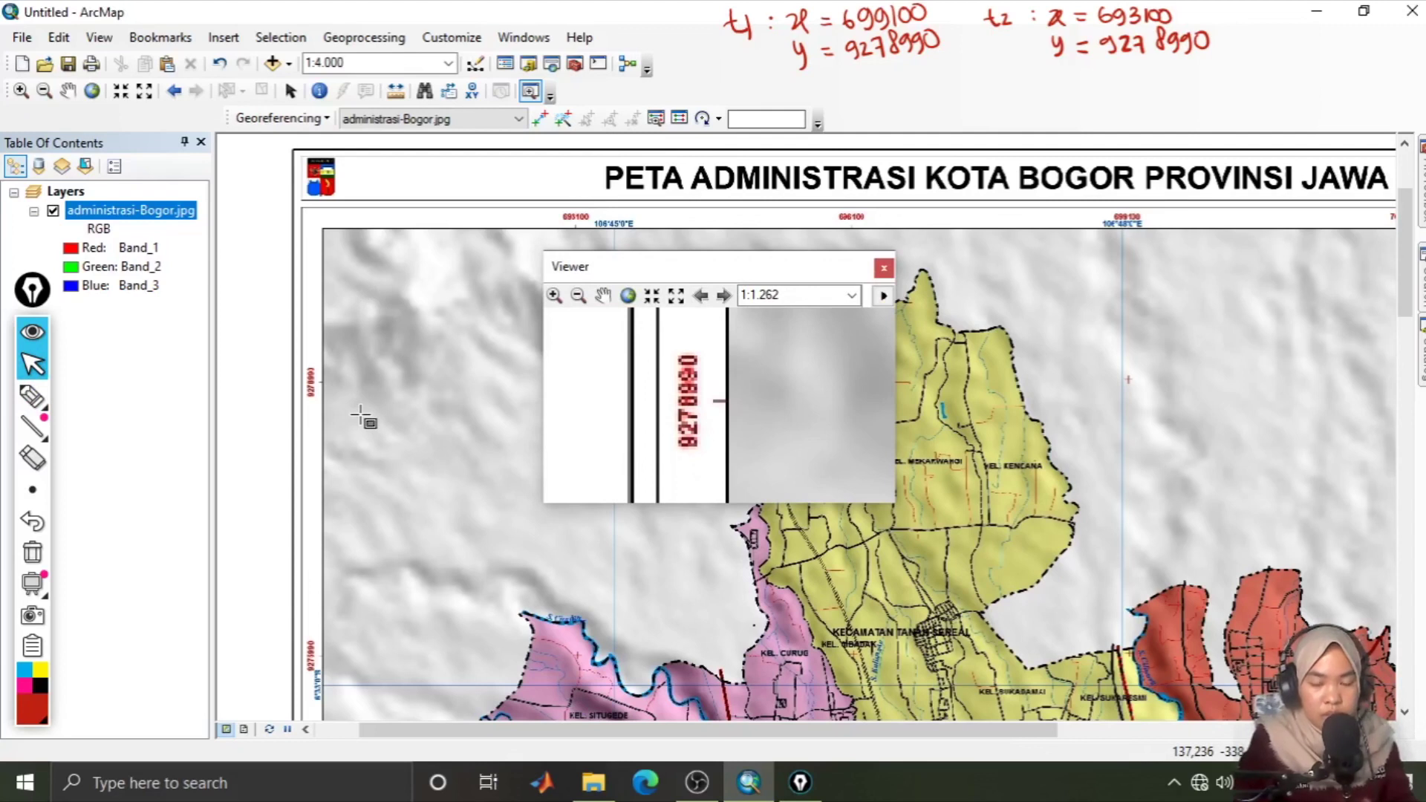
{"action": "left_click", "coordinate": [884, 268]}
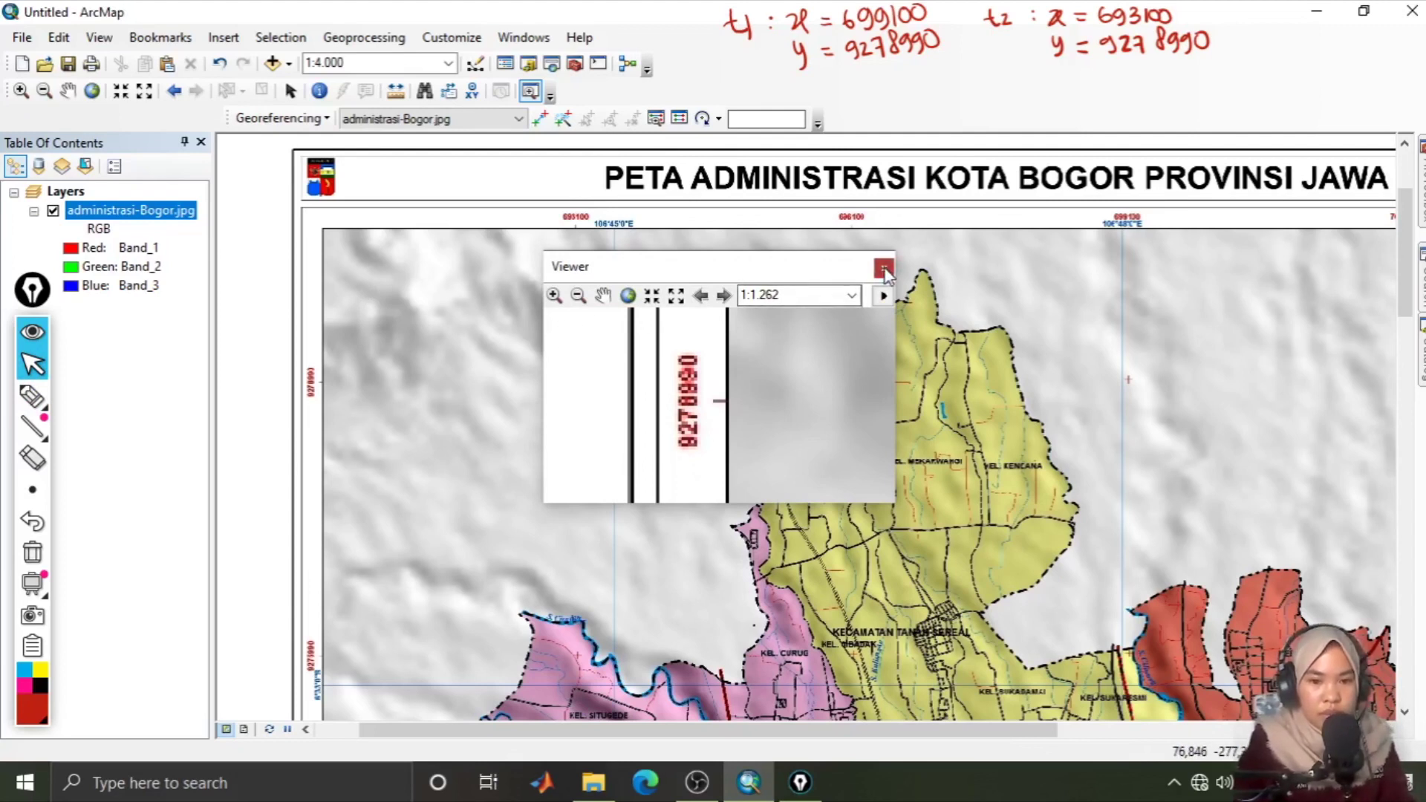
Step: Magnify the red 696100 x-coordinate label on the map's southern border in a new viewer window
{"action": "left_click", "coordinate": [68, 90]}
{"action": "left_click_drag", "start_coordinate": [904, 520], "coordinate": [892, 271]}
{"action": "left_click_drag", "start_coordinate": [867, 633], "coordinate": [907, 350]}
{"action": "left_click_drag", "start_coordinate": [904, 623], "coordinate": [928, 332]}
{"action": "left_click_drag", "start_coordinate": [927, 607], "coordinate": [937, 436]}
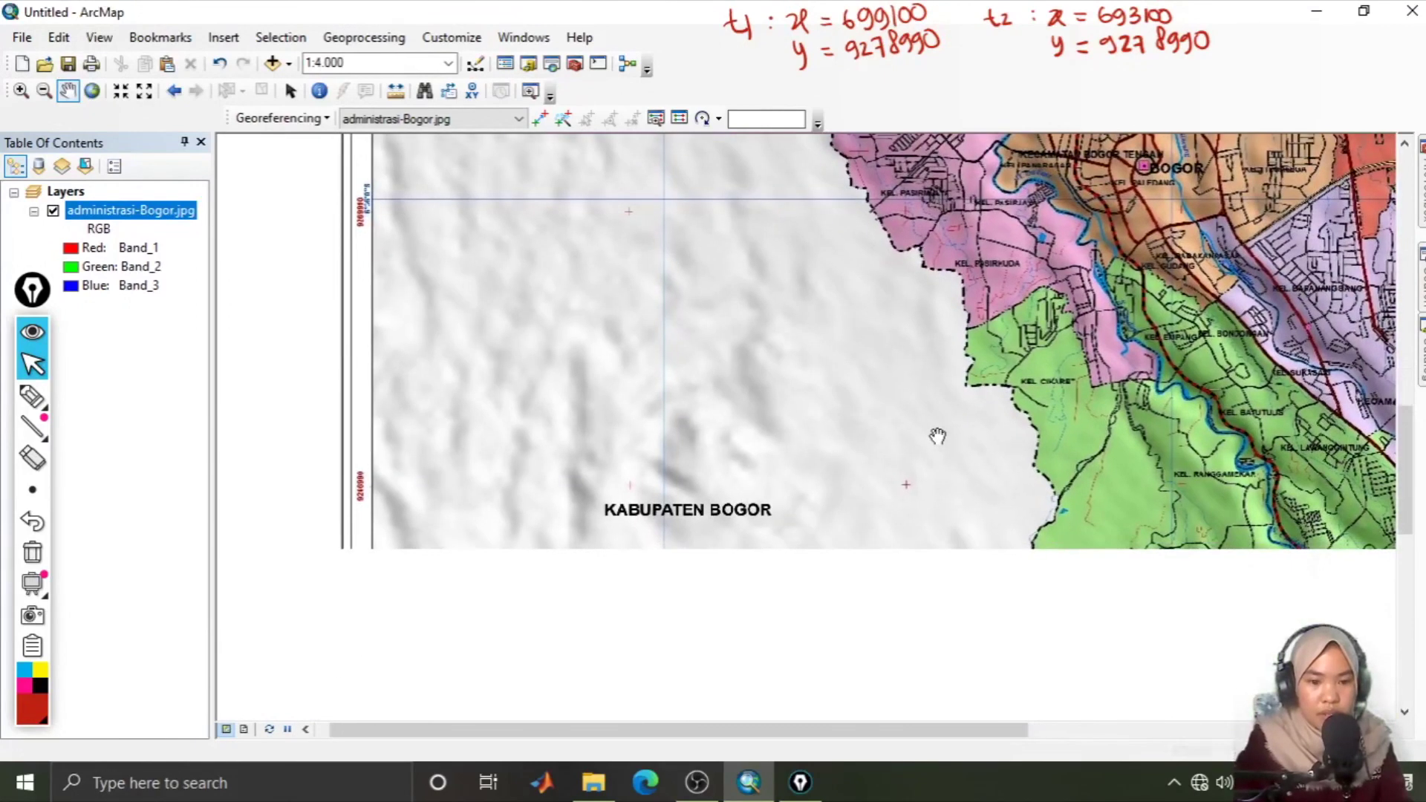
{"action": "left_click", "coordinate": [44, 90]}
{"action": "left_click", "coordinate": [621, 353]}
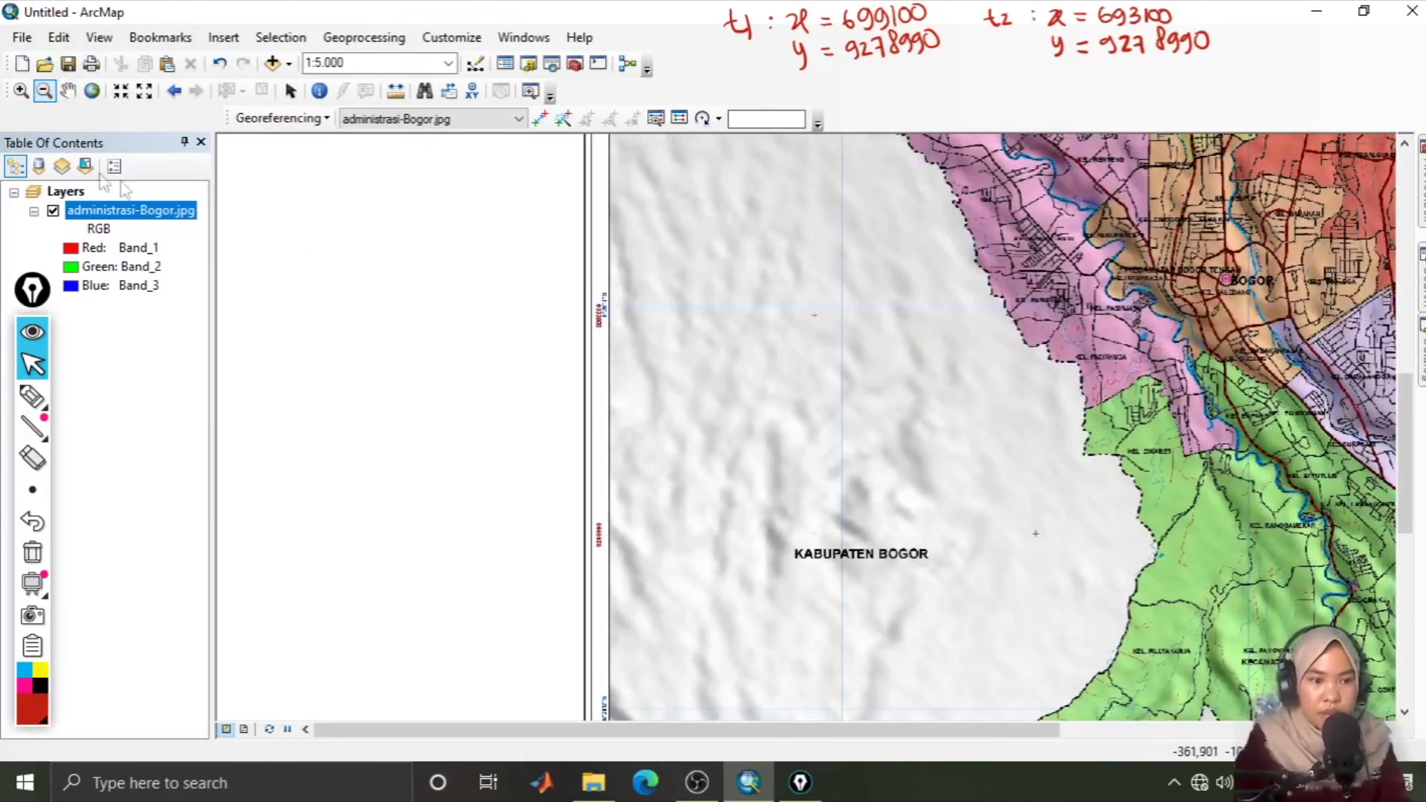
{"action": "left_click", "coordinate": [68, 90]}
{"action": "left_click_drag", "start_coordinate": [909, 506], "coordinate": [770, 344]}
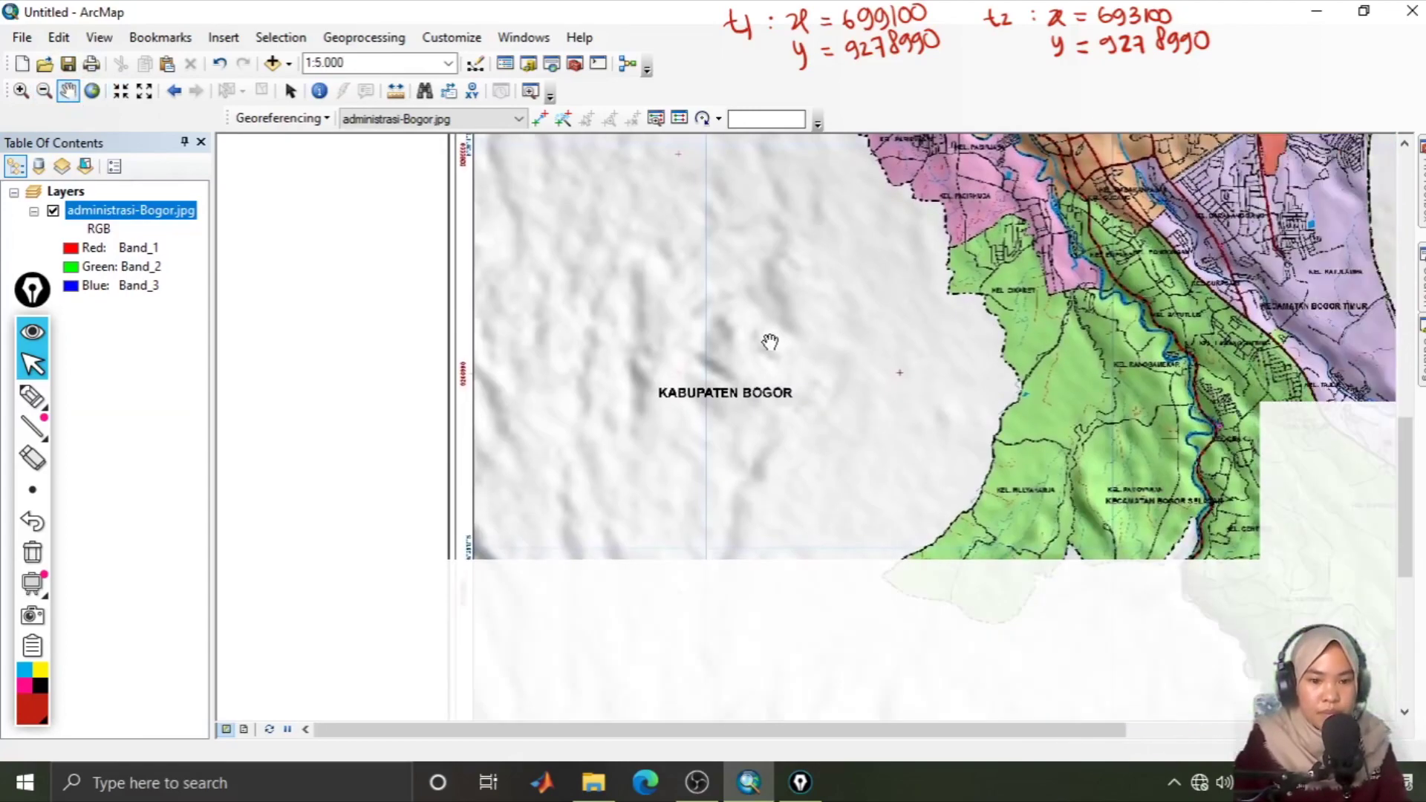
{"action": "left_click", "coordinate": [44, 92]}
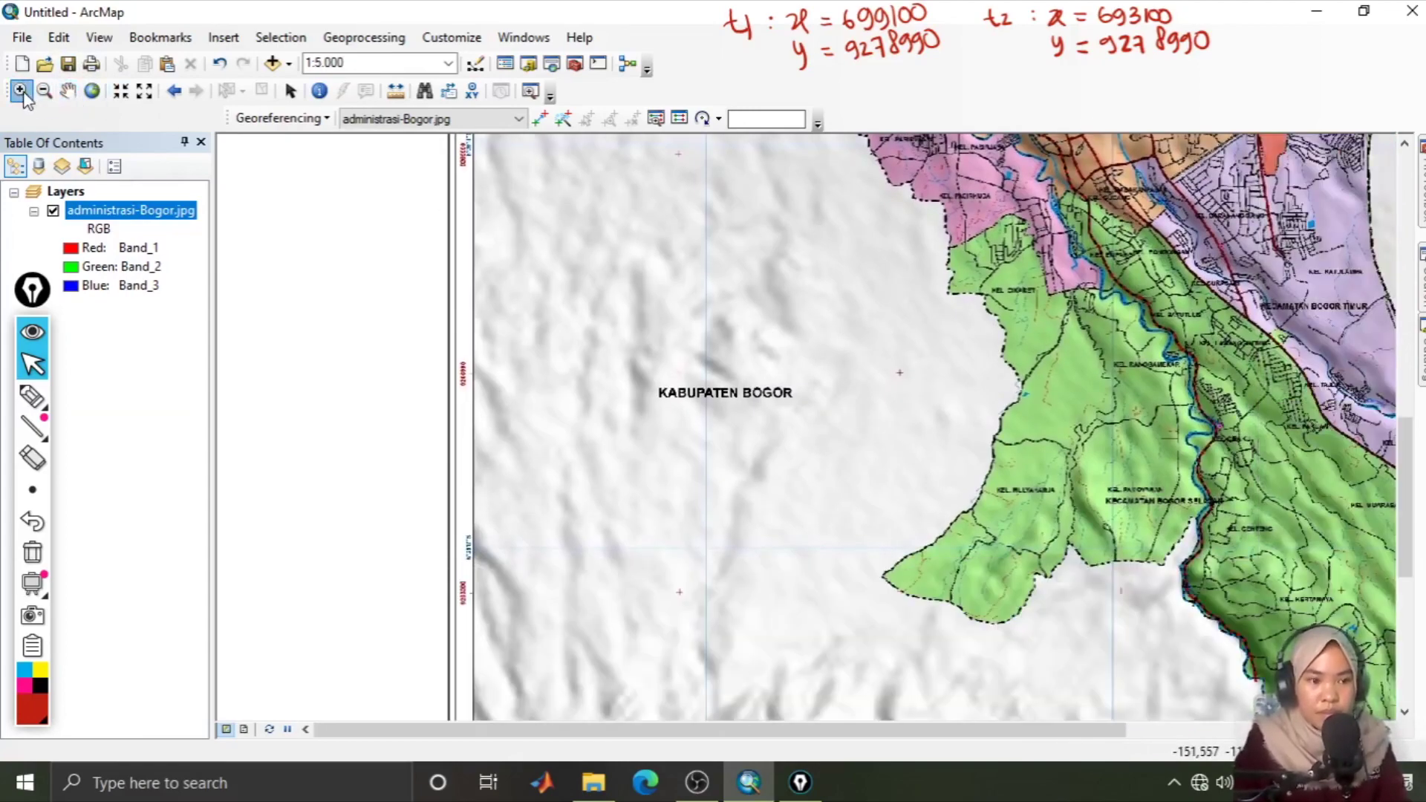
{"action": "left_click", "coordinate": [807, 438]}
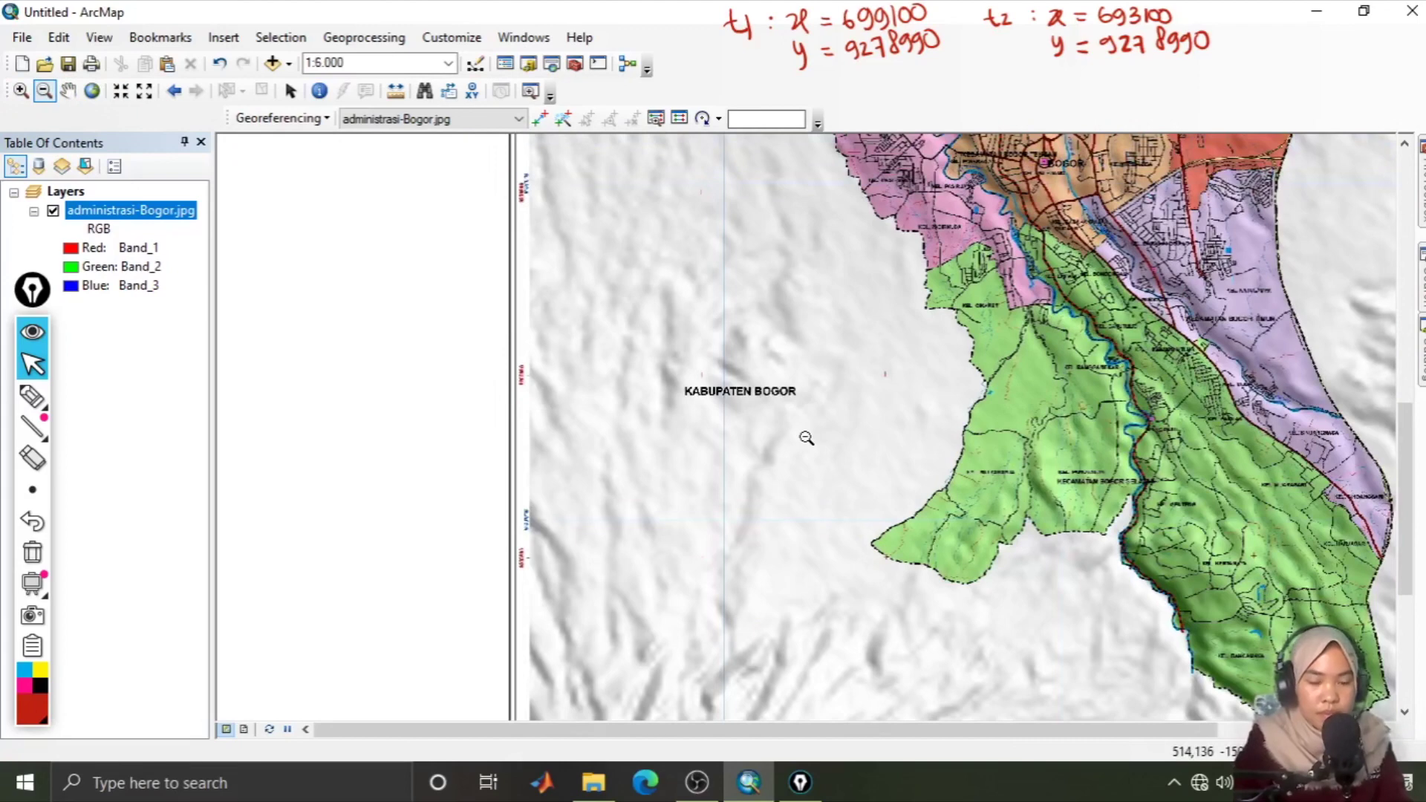
{"action": "left_click", "coordinate": [728, 435]}
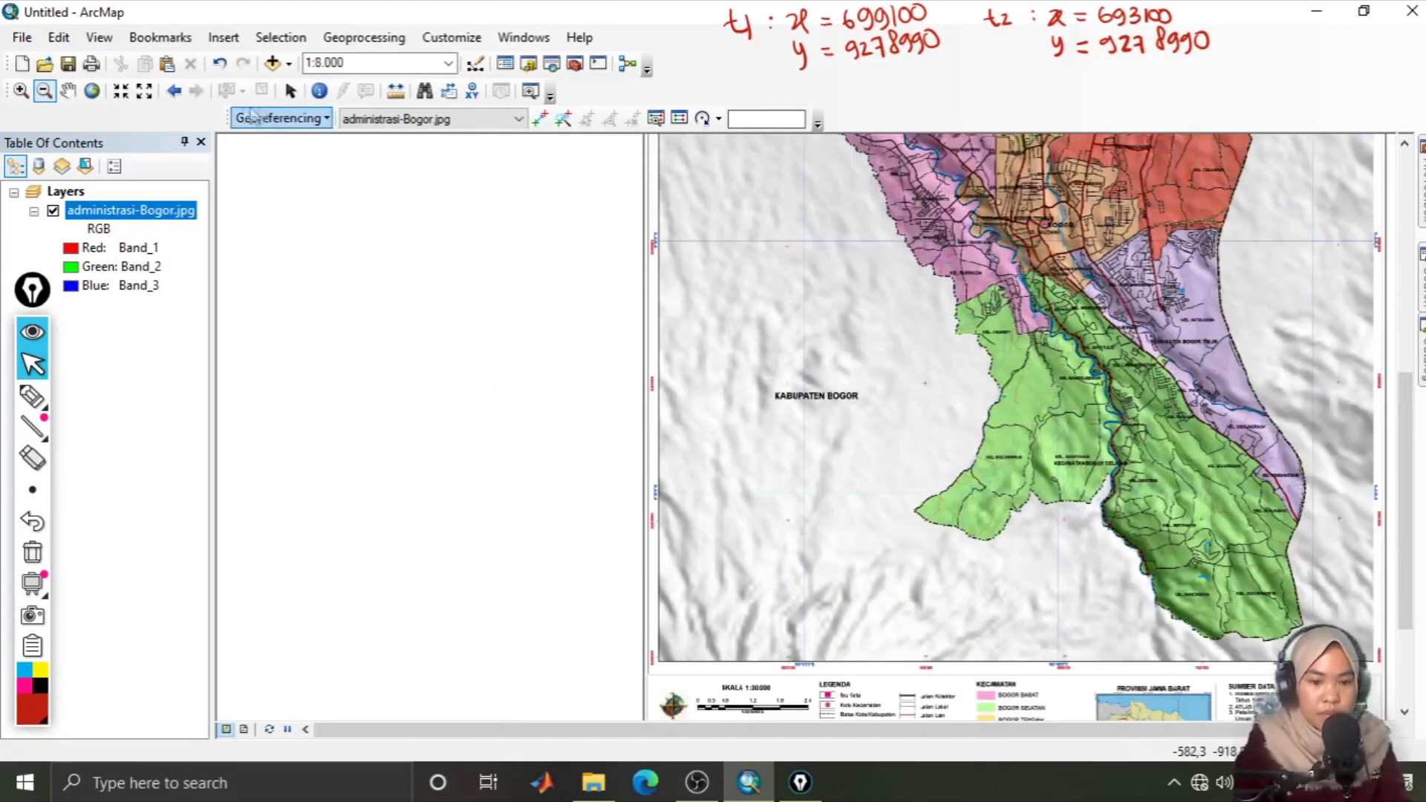
{"action": "left_click", "coordinate": [21, 91]}
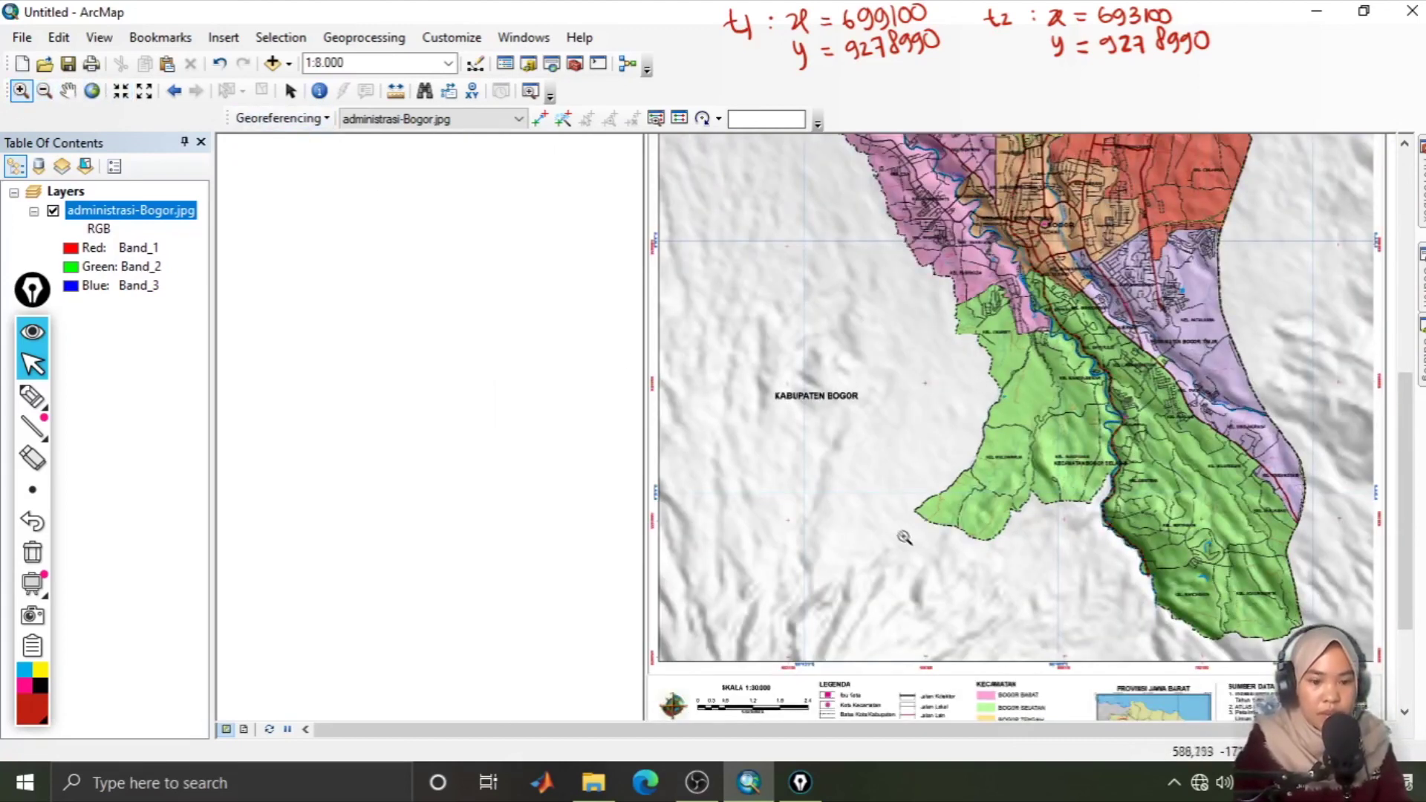
{"action": "left_click", "coordinate": [904, 536]}
{"action": "left_click", "coordinate": [67, 91]}
{"action": "left_click_drag", "start_coordinate": [856, 452], "coordinate": [755, 434]}
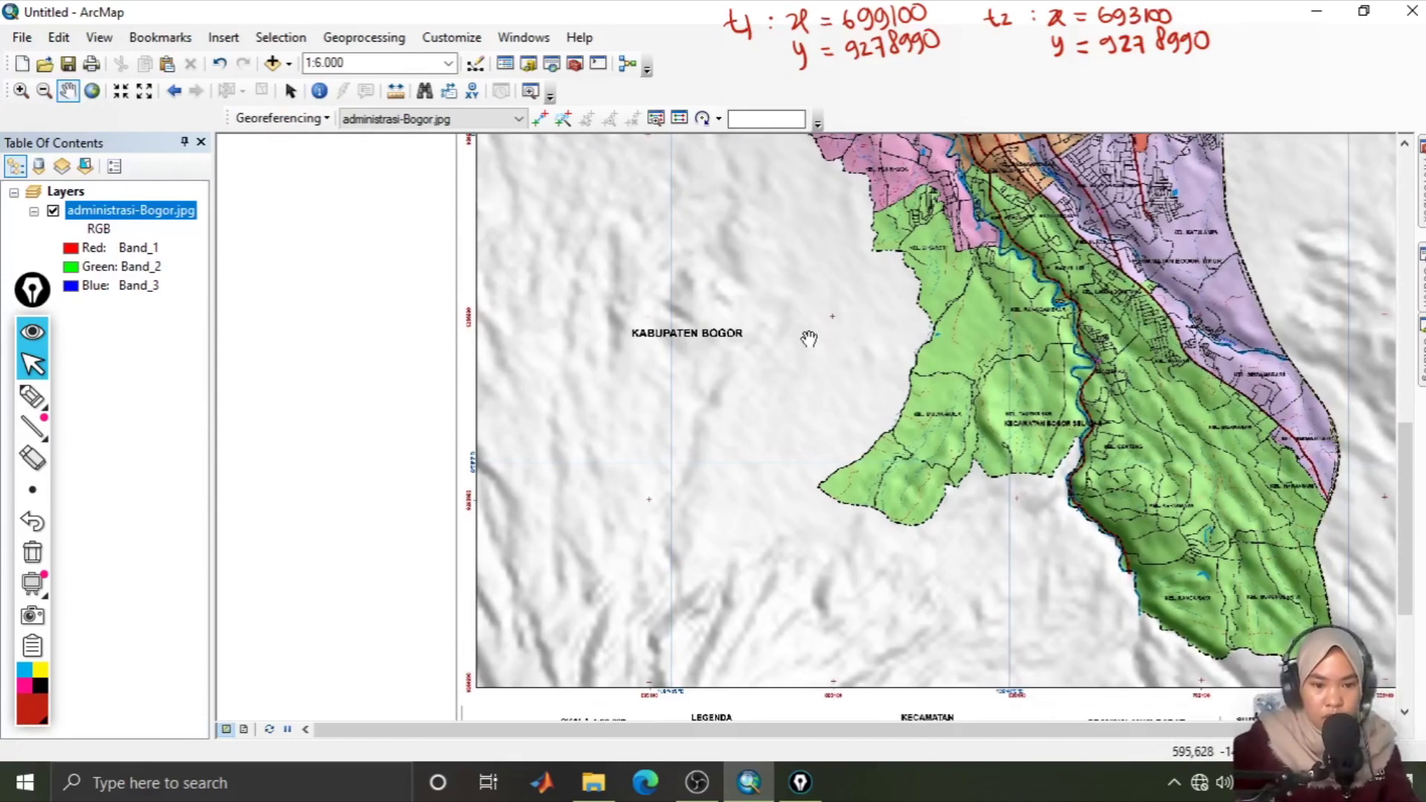
{"action": "left_click", "coordinate": [530, 90]}
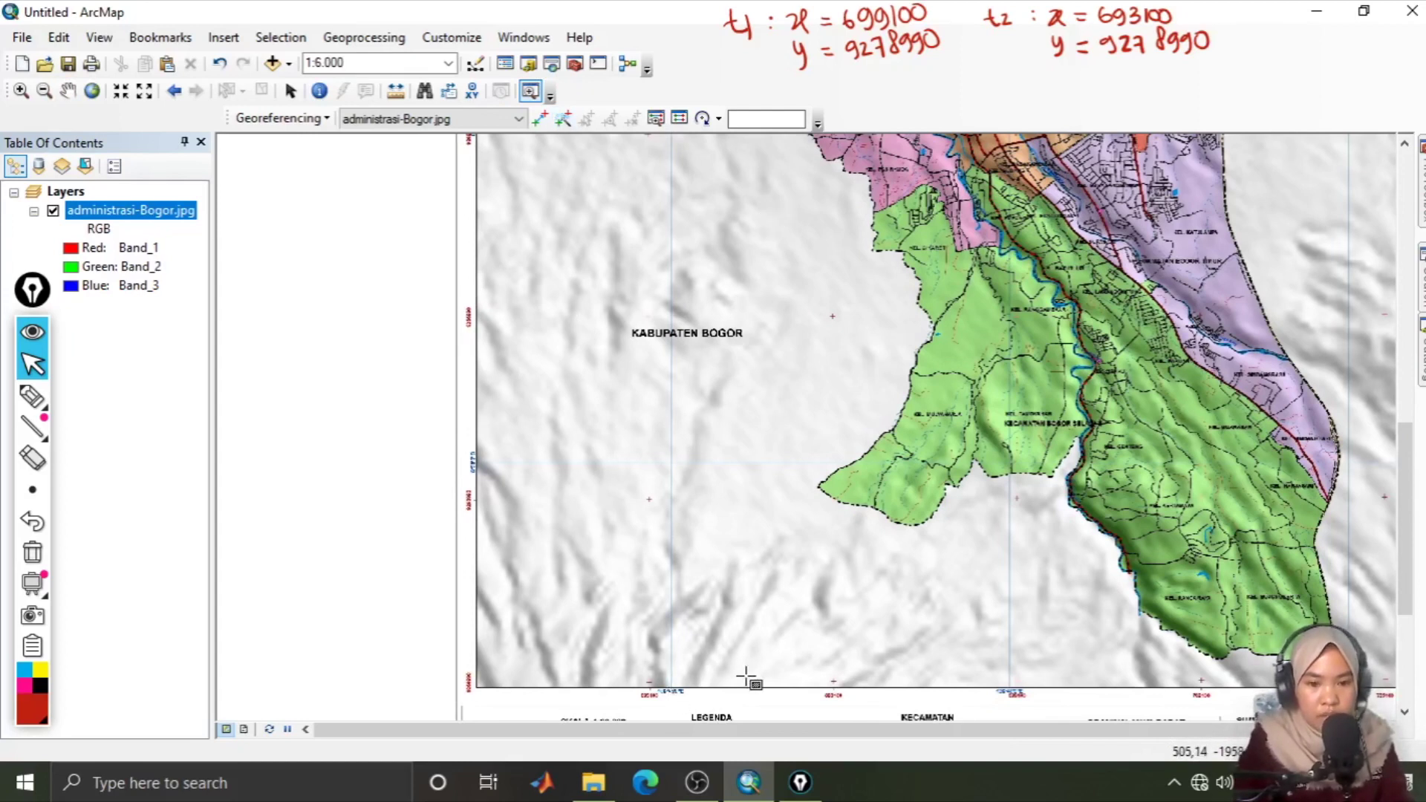
{"action": "left_click_drag", "start_coordinate": [799, 674], "coordinate": [876, 709]}
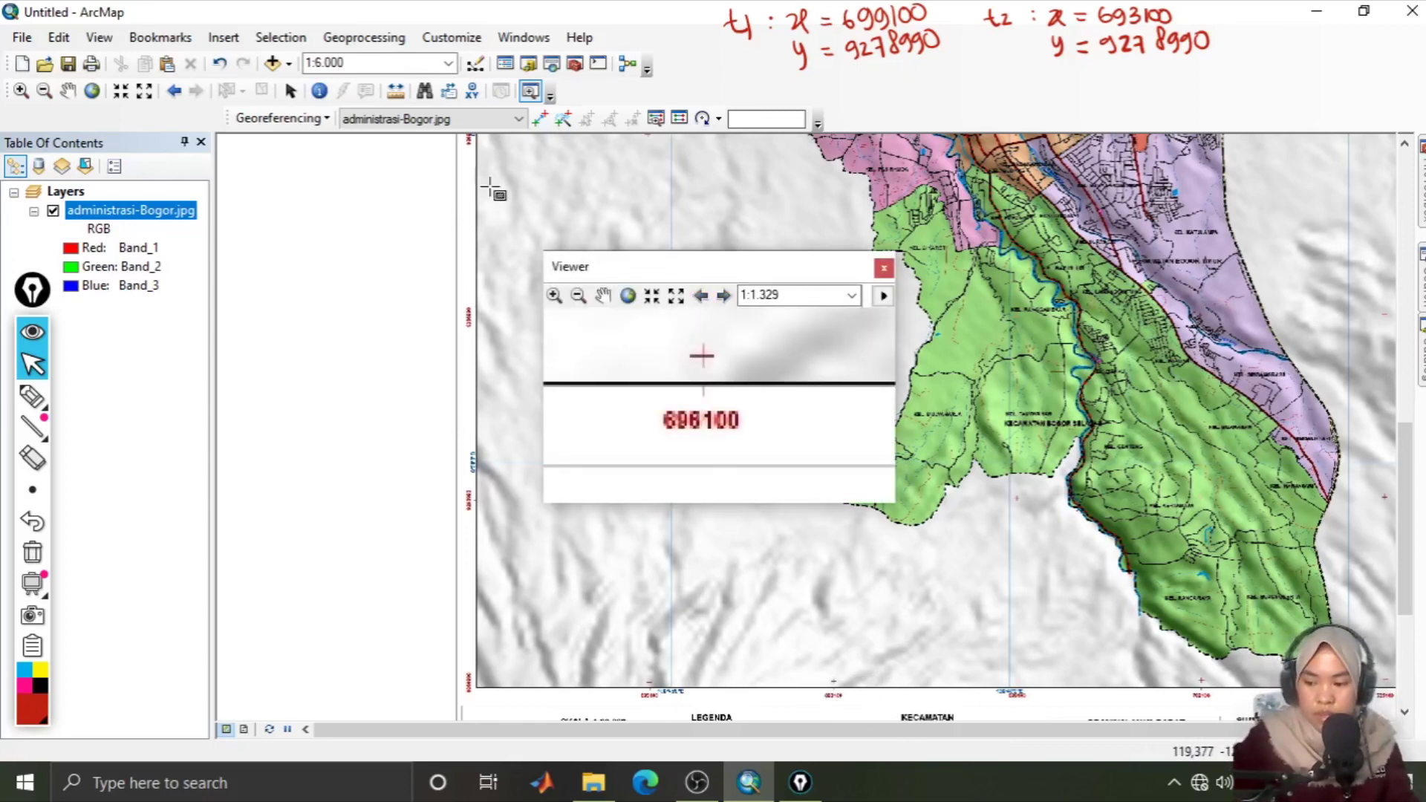
Step: Handwrite the third control point's note "t3 : x = 696100" with "y =" beneath it, below the second point's note
{"action": "left_click", "coordinate": [32, 396]}
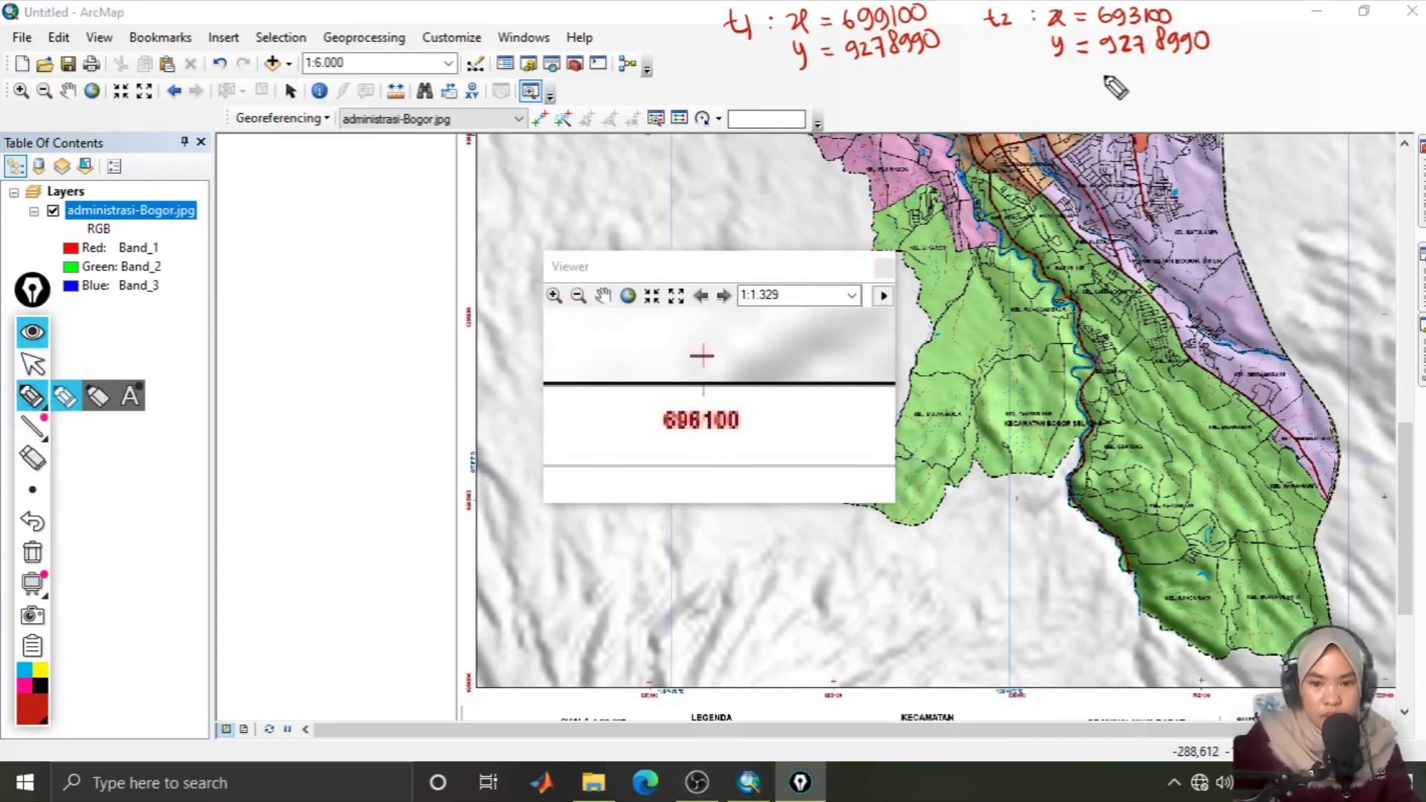
{"action": "left_click_drag", "start_coordinate": [1104, 72], "coordinate": [1104, 92]}
{"action": "left_click_drag", "start_coordinate": [1099, 80], "coordinate": [1120, 91]}
{"action": "left_click", "coordinate": [1144, 77]}
{"action": "left_click", "coordinate": [1143, 87]}
{"action": "left_click_drag", "start_coordinate": [1157, 83], "coordinate": [1171, 72]}
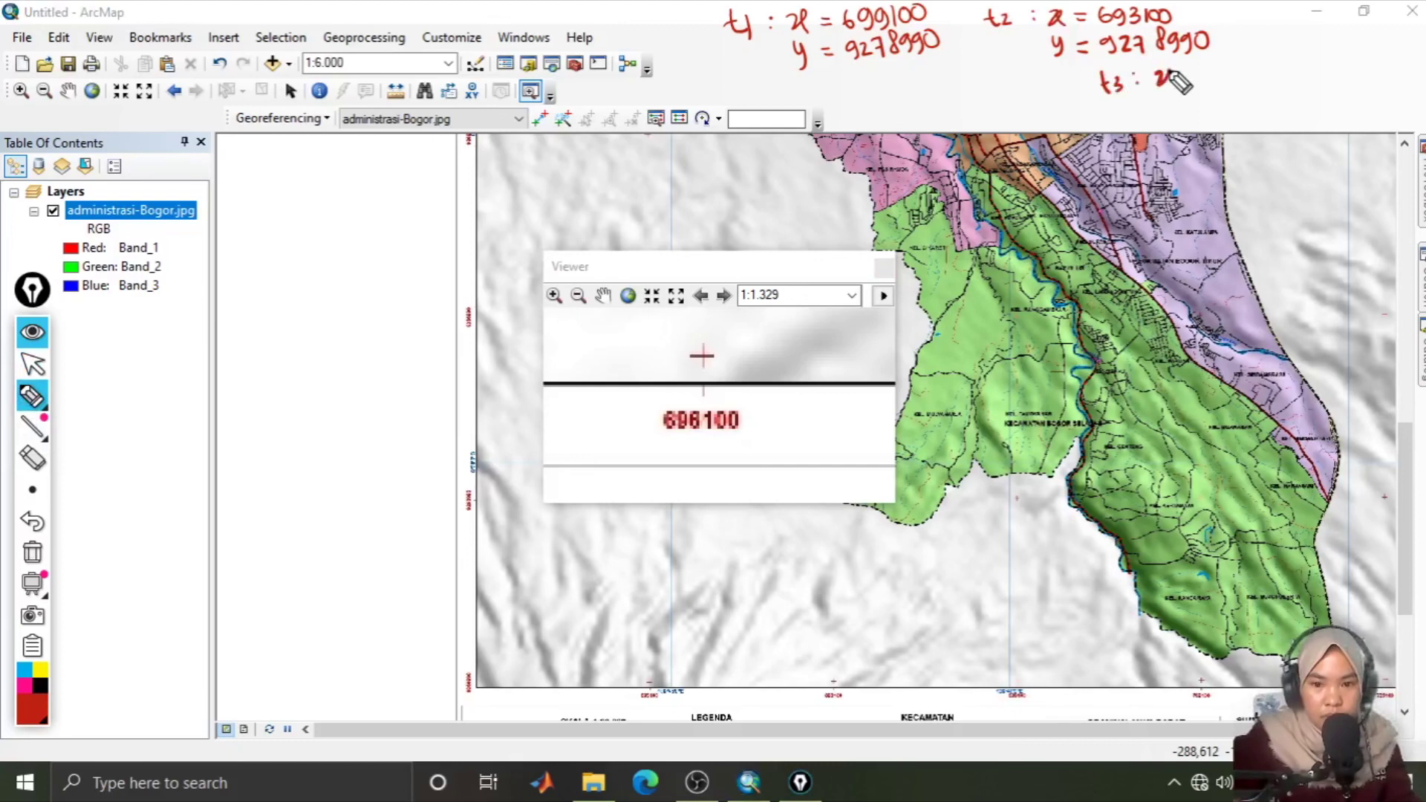
{"action": "left_click_drag", "start_coordinate": [1158, 71], "coordinate": [1172, 85]}
{"action": "left_click_drag", "start_coordinate": [1182, 74], "coordinate": [1197, 73]}
{"action": "left_click_drag", "start_coordinate": [1183, 81], "coordinate": [1197, 81]}
{"action": "left_click_drag", "start_coordinate": [1212, 67], "coordinate": [1207, 83]}
{"action": "left_click_drag", "start_coordinate": [1233, 71], "coordinate": [1229, 88]}
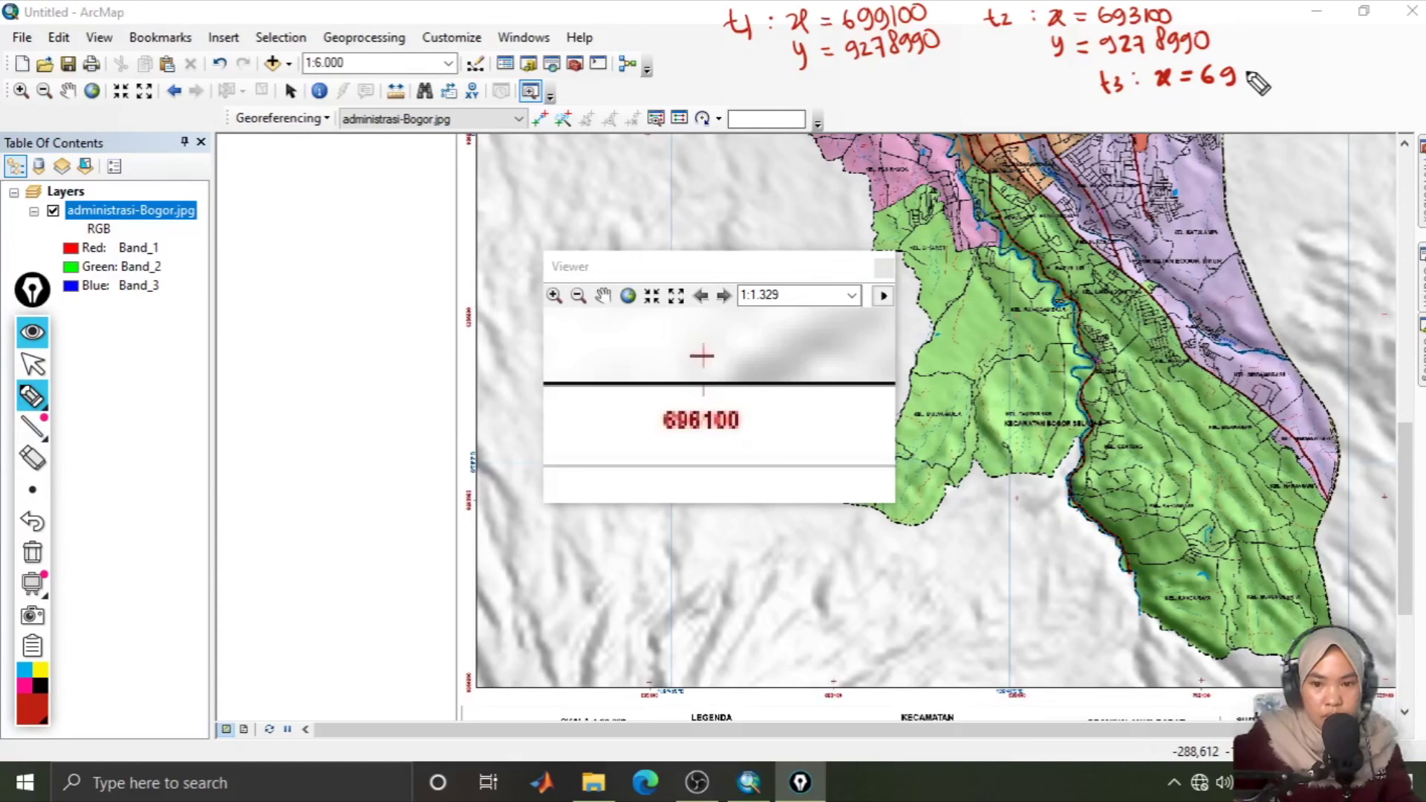
{"action": "left_click_drag", "start_coordinate": [1247, 66], "coordinate": [1243, 82]}
{"action": "left_click_drag", "start_coordinate": [1261, 65], "coordinate": [1260, 82]}
{"action": "left_click_drag", "start_coordinate": [1276, 65], "coordinate": [1275, 80]}
{"action": "left_click_drag", "start_coordinate": [1294, 64], "coordinate": [1292, 81]}
{"action": "left_click_drag", "start_coordinate": [1158, 100], "coordinate": [1173, 119]}
{"action": "left_click_drag", "start_coordinate": [1187, 104], "coordinate": [1200, 104]}
{"action": "left_click_drag", "start_coordinate": [1187, 112], "coordinate": [1200, 113]}
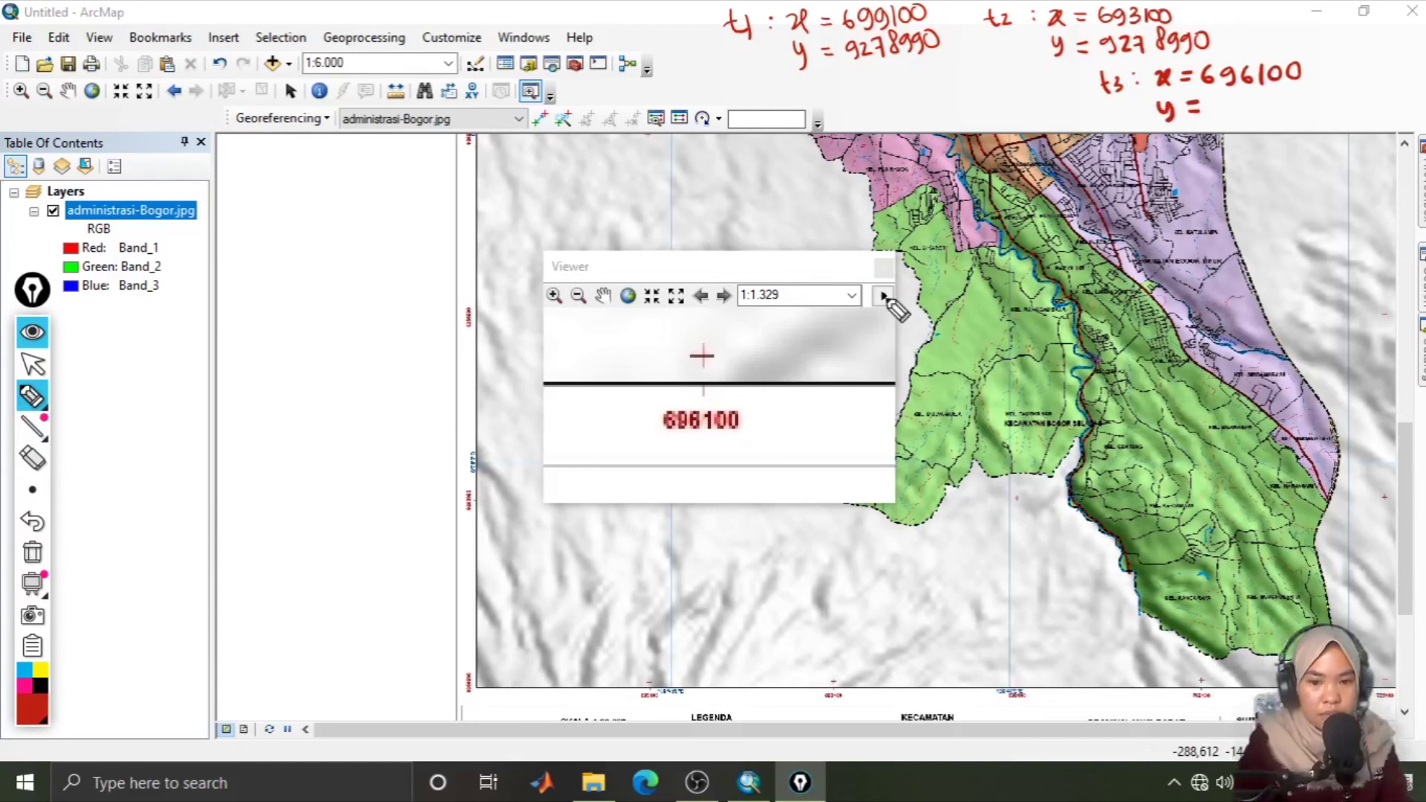
Step: Close the x-label viewer and magnify the red 9266990 y-coordinate label on the map's western border in a new viewer window
{"action": "left_click", "coordinate": [32, 364]}
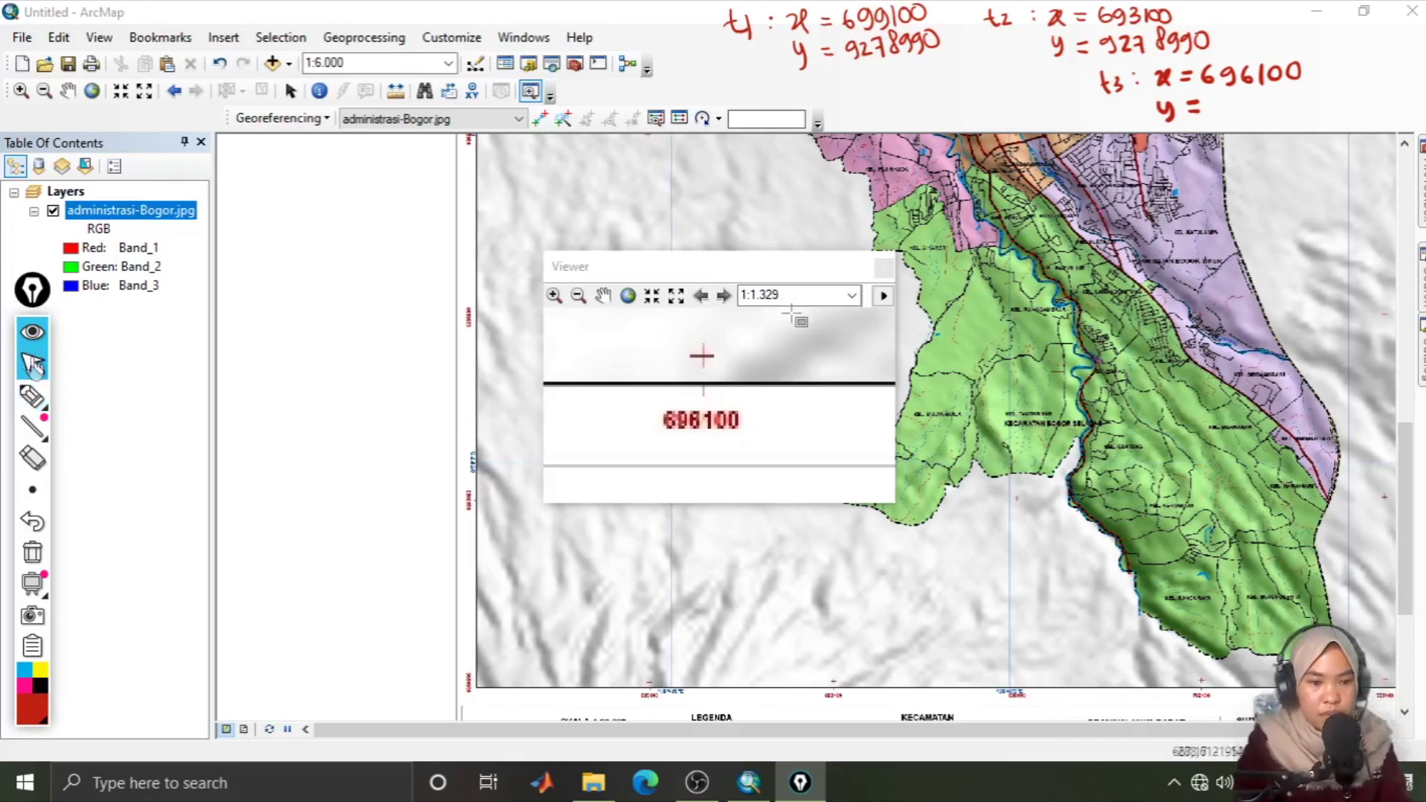
{"action": "left_click", "coordinate": [884, 266]}
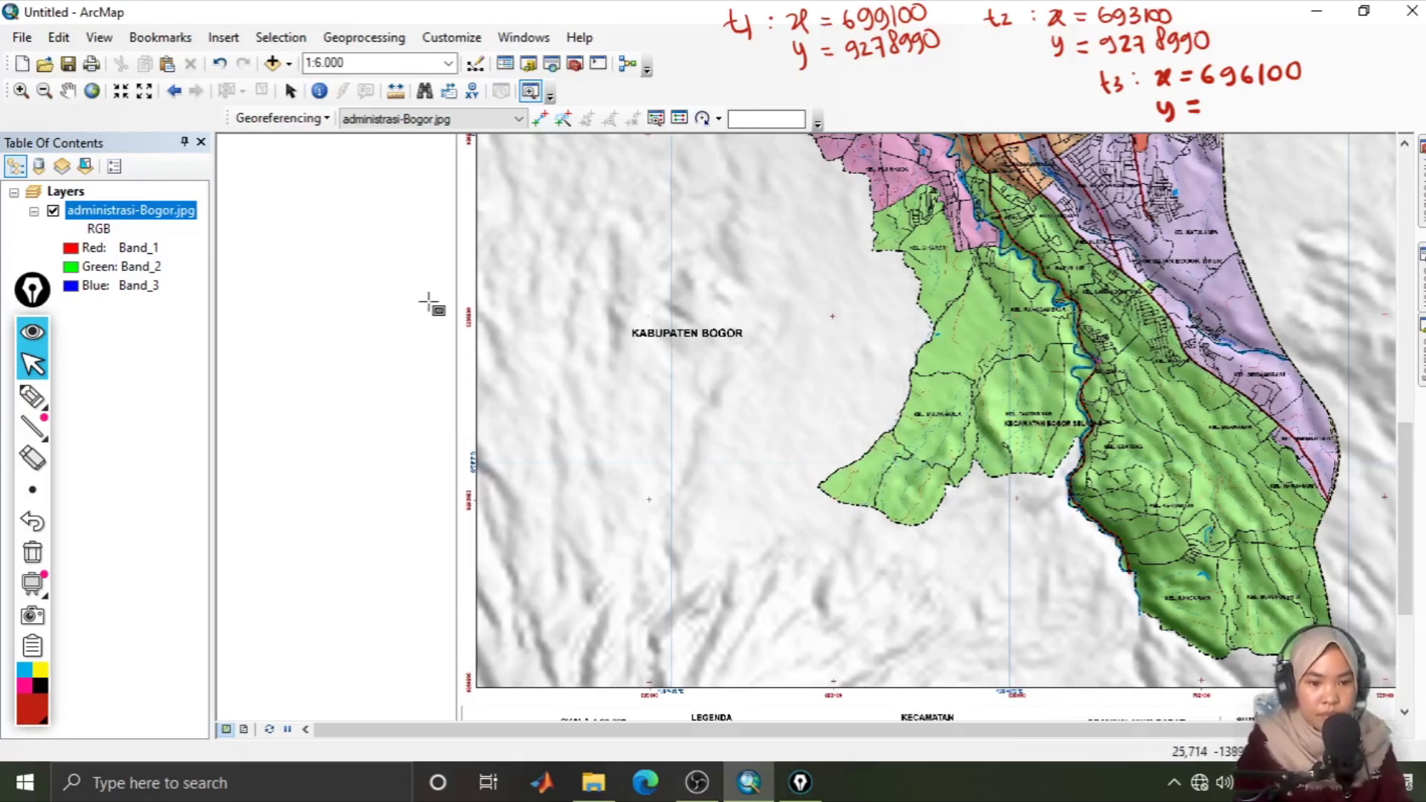
{"action": "left_click_drag", "start_coordinate": [428, 296], "coordinate": [505, 346]}
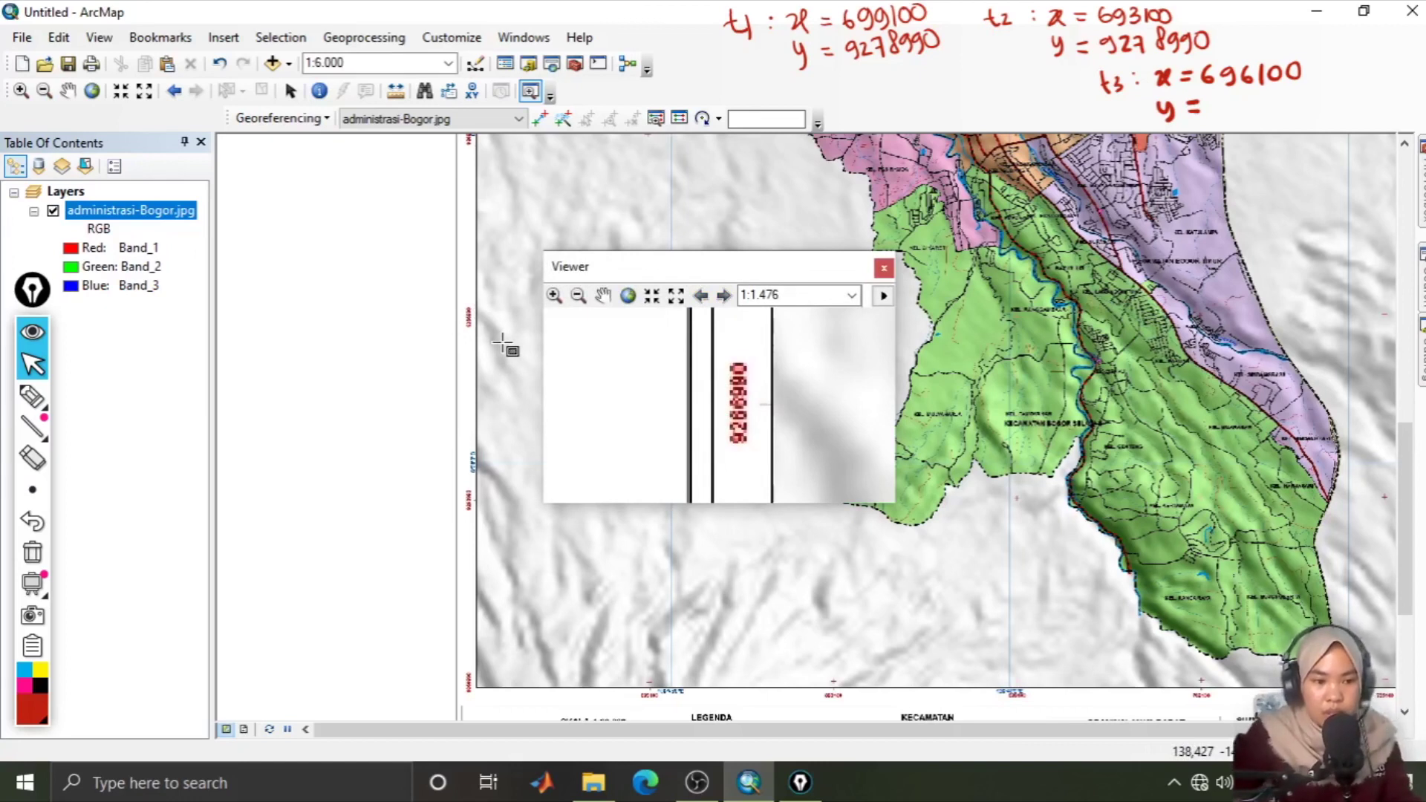
Step: Complete the third control point's handwritten note with y = 9266990 and close the viewer window
{"action": "left_click", "coordinate": [32, 396]}
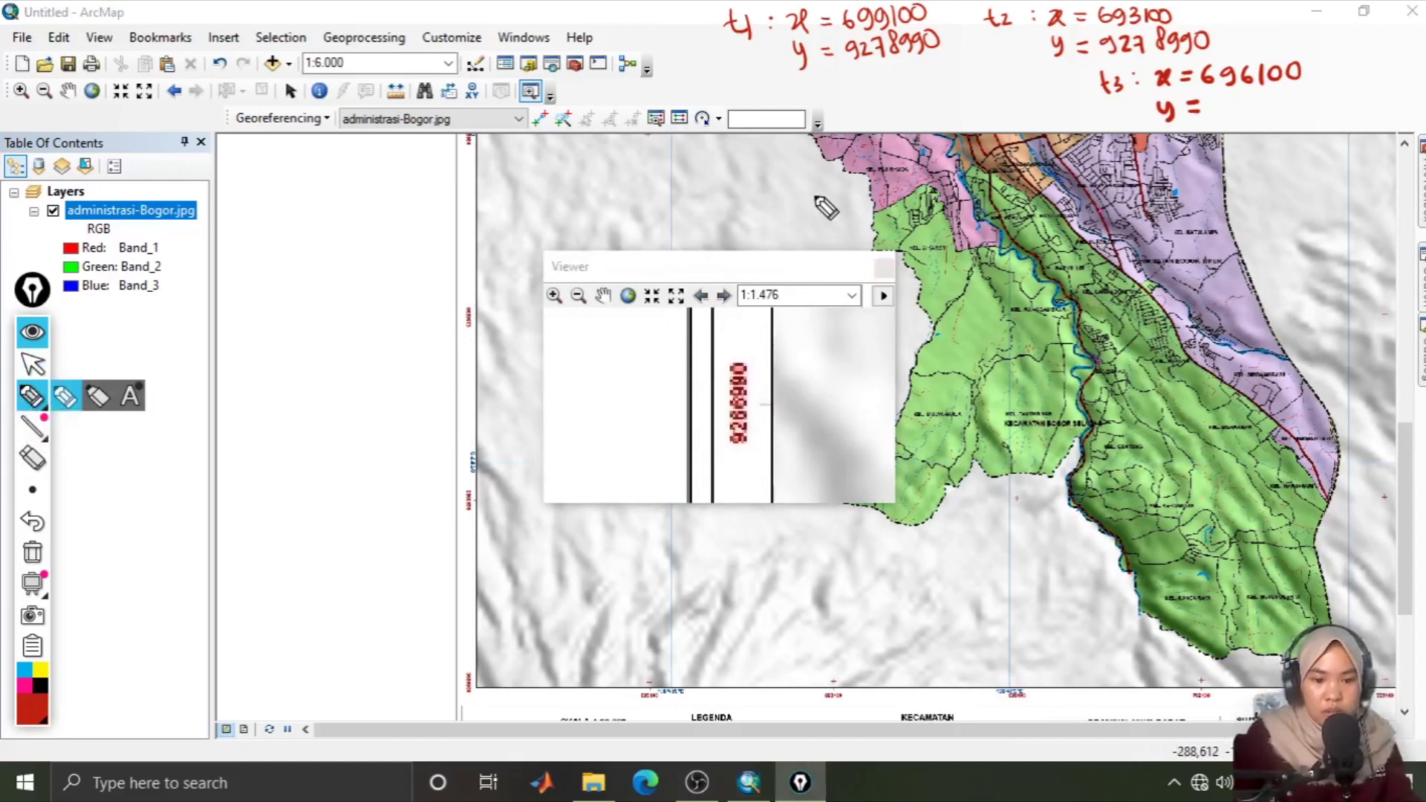
{"action": "mouse_move", "coordinate": [1248, 101]}
{"action": "left_mouse_down"}
{"action": "mouse_move", "coordinate": [1239, 119]}
{"action": "mouse_move", "coordinate": [1318, 114]}
{"action": "mouse_move", "coordinate": [1305, 104]}
{"action": "left_mouse_up"}
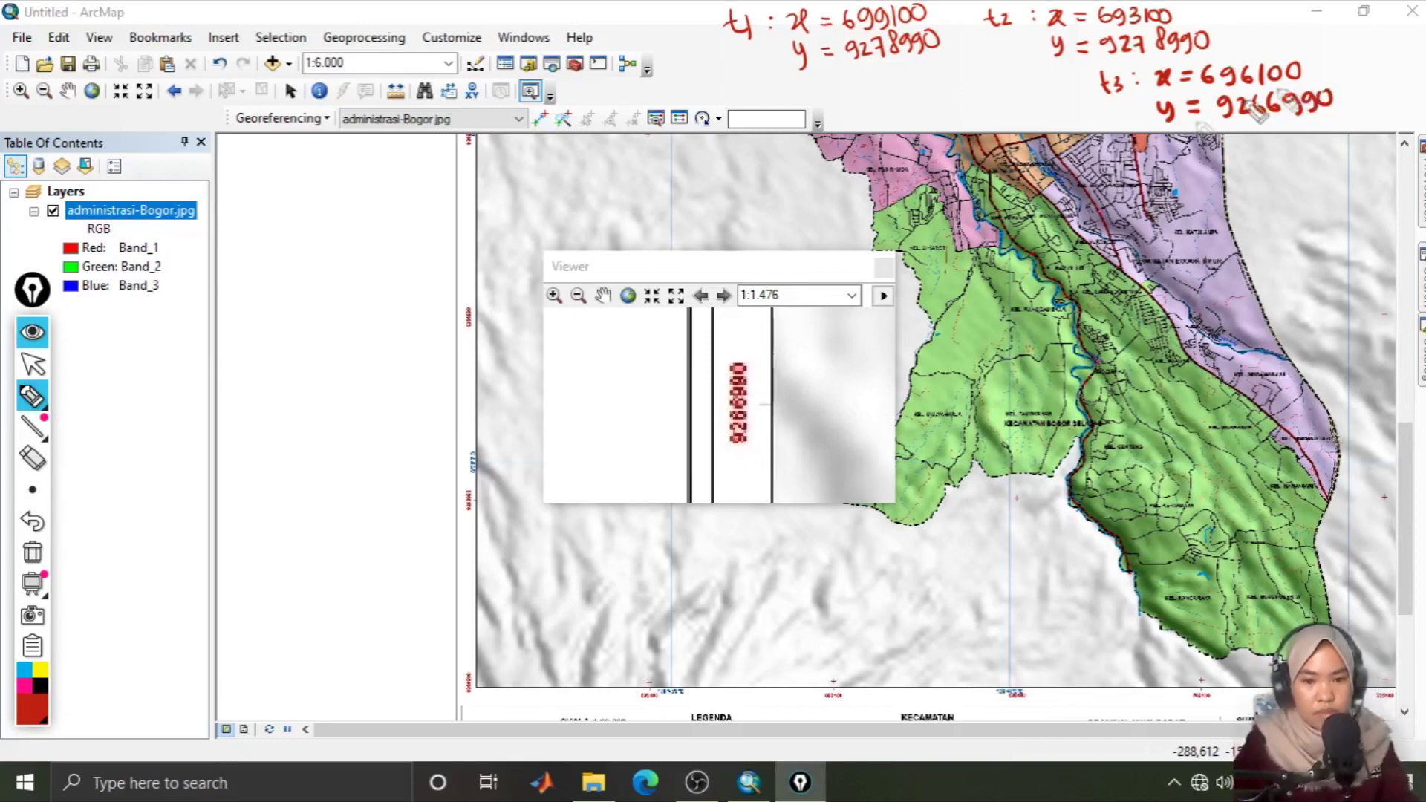
{"action": "left_click", "coordinate": [32, 364]}
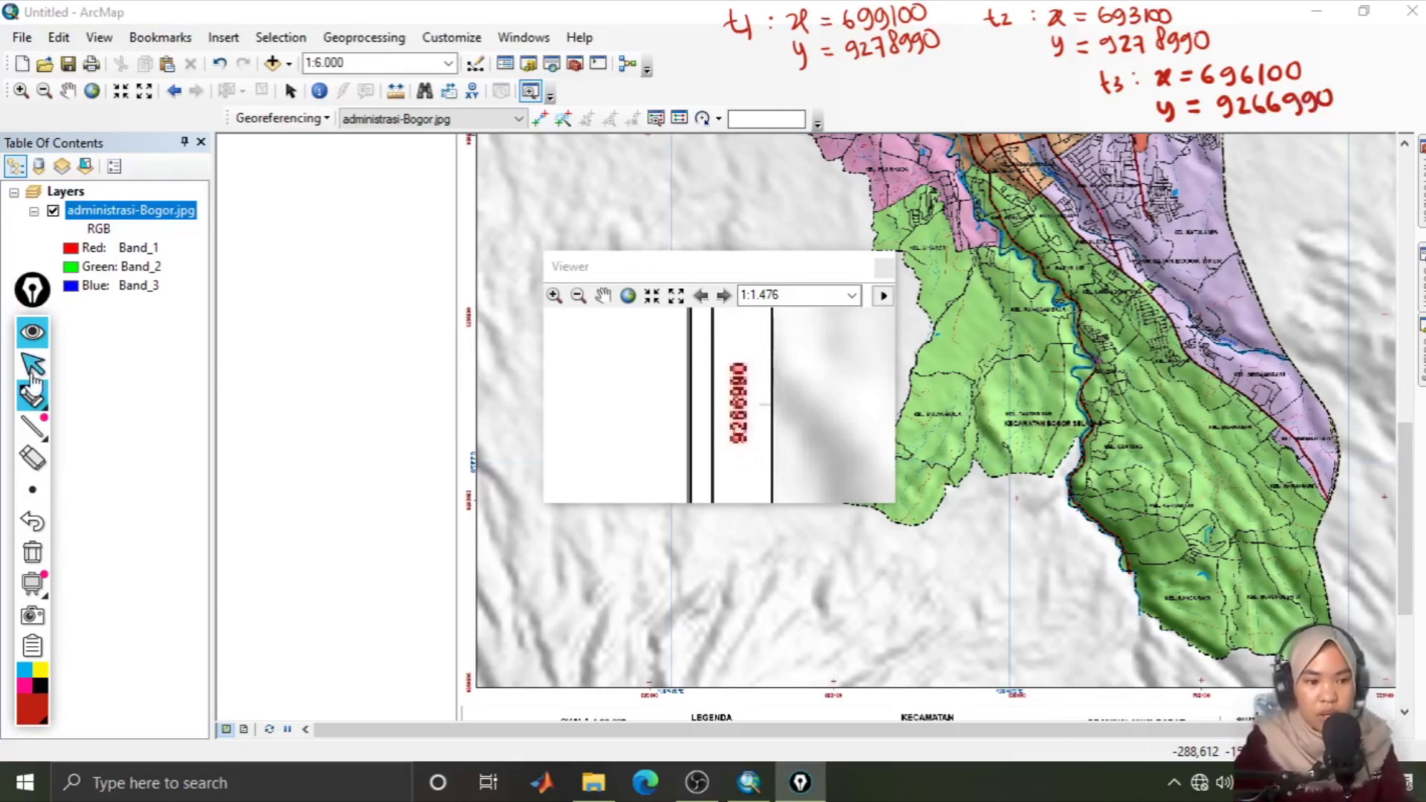
{"action": "left_click", "coordinate": [883, 270]}
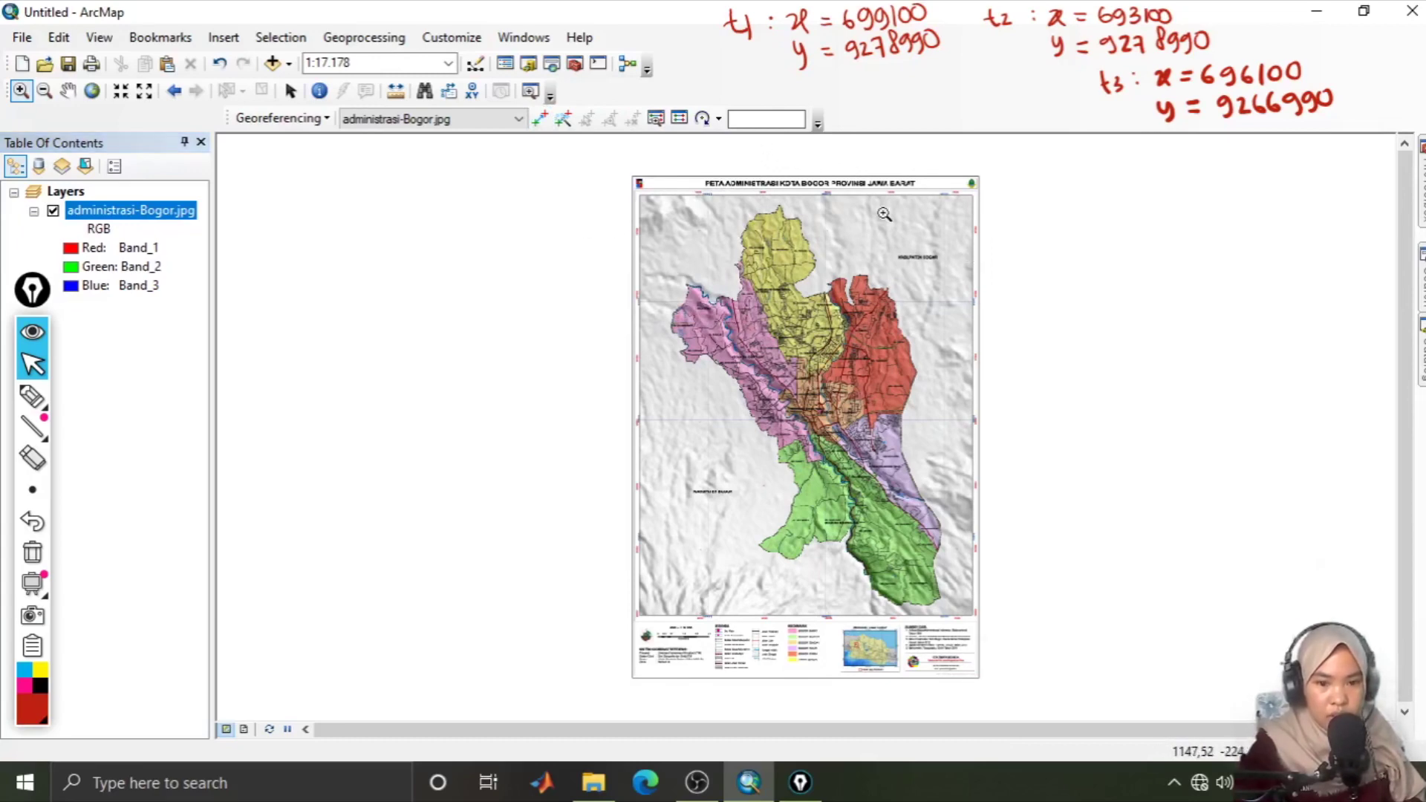
Step: Magnify the grid cross at x 699100, y 9278990 near the map's northern edge to 1:300 in a new viewer window
{"action": "scroll", "coordinate": [884, 214], "scroll_direction": "up", "scroll_amount": 3}
{"action": "scroll", "coordinate": [884, 213], "scroll_direction": "up", "scroll_amount": 2}
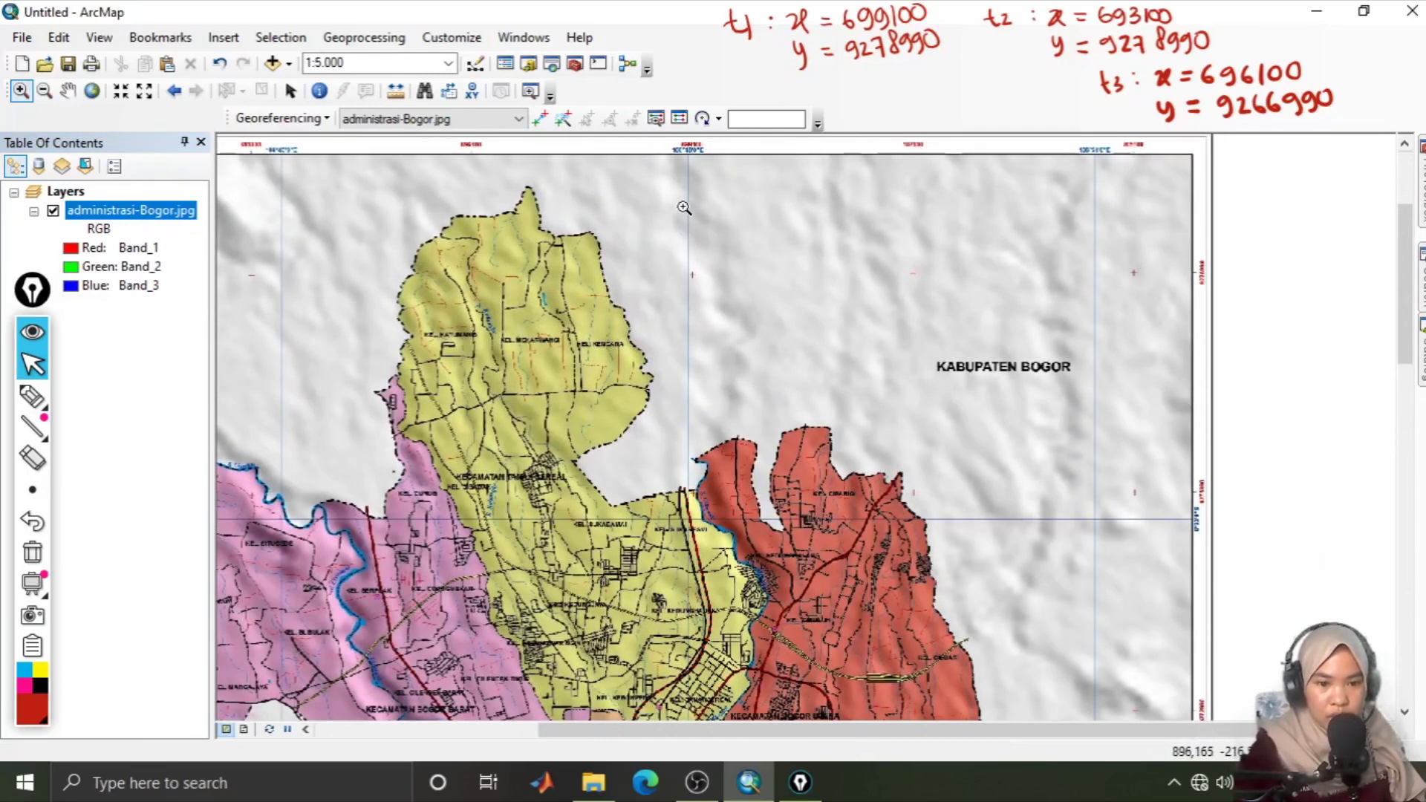
{"action": "scroll", "coordinate": [684, 208], "scroll_direction": "up", "scroll_amount": 1}
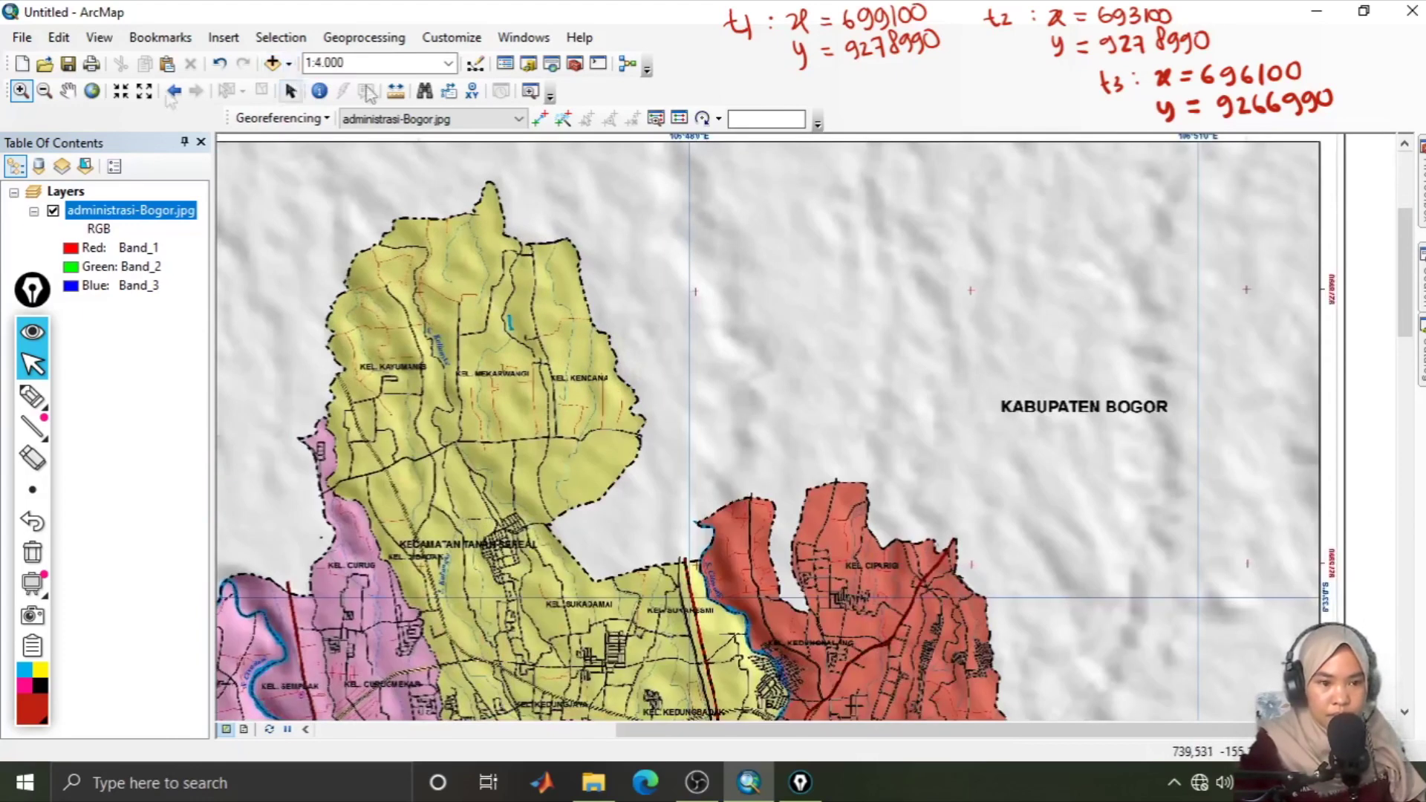
{"action": "left_click", "coordinate": [67, 90]}
{"action": "left_click_drag", "start_coordinate": [672, 252], "coordinate": [660, 285]}
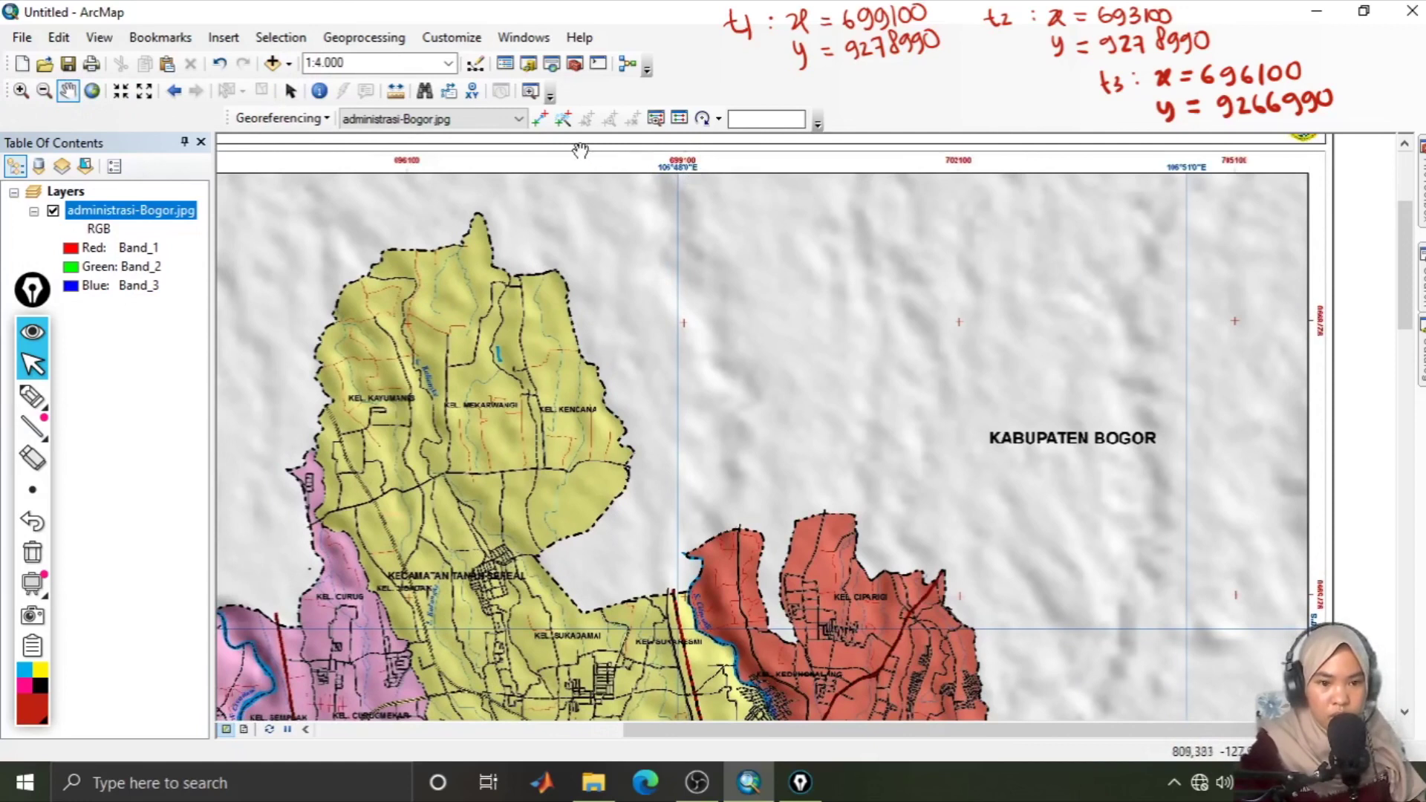
{"action": "left_click", "coordinate": [534, 97]}
{"action": "left_click_drag", "start_coordinate": [651, 298], "coordinate": [728, 359]}
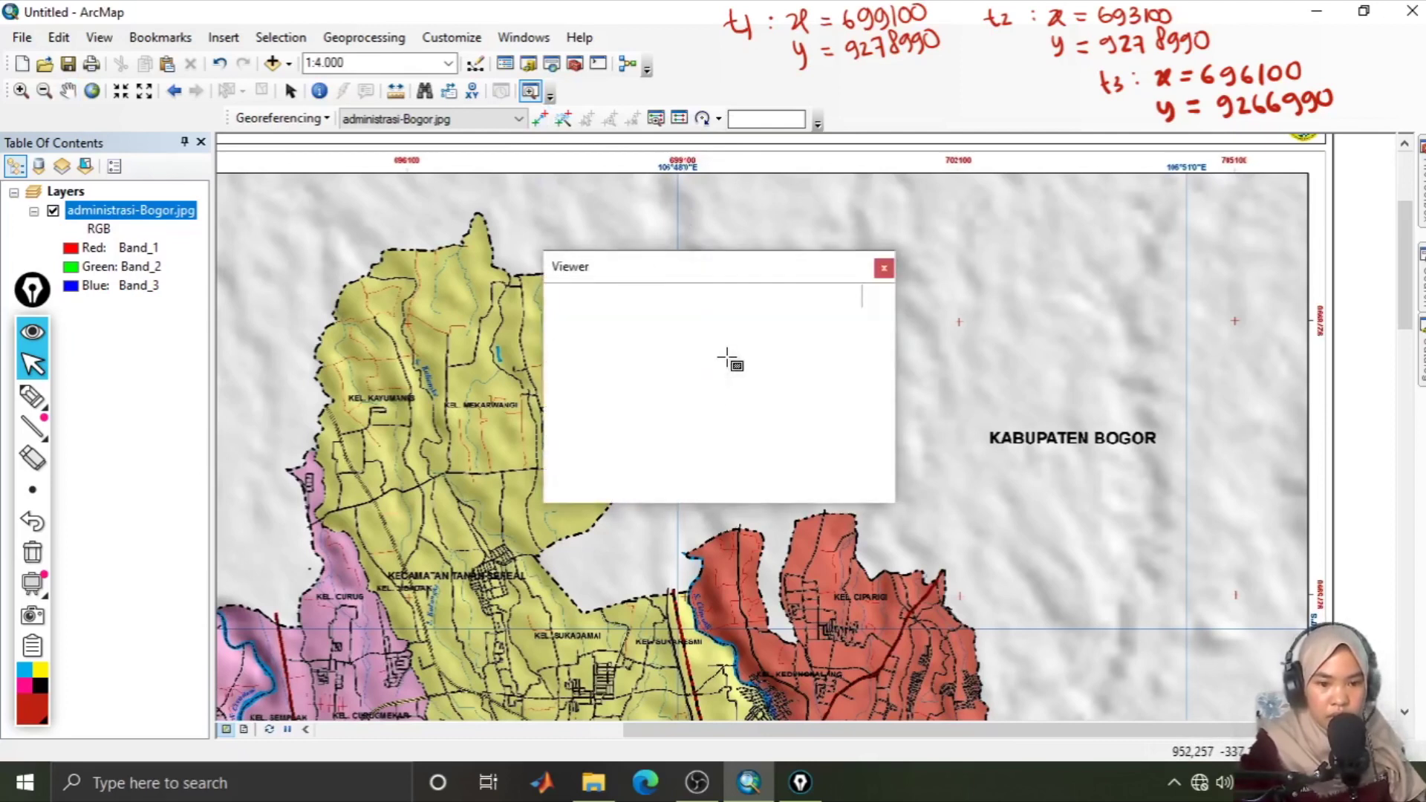
{"action": "left_click", "coordinate": [554, 296]}
{"action": "scroll", "coordinate": [712, 404], "scroll_direction": "up", "scroll_amount": 4}
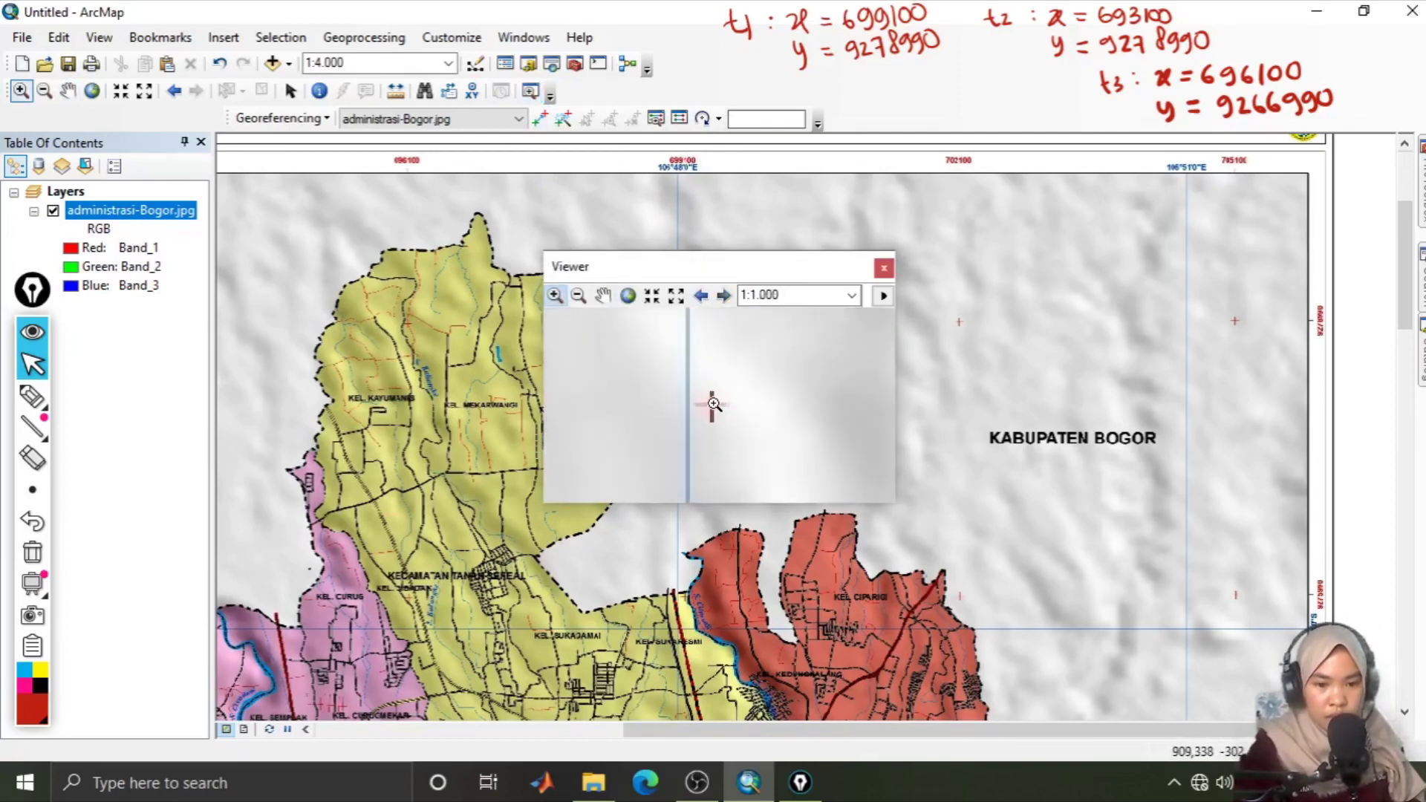
{"action": "scroll", "coordinate": [713, 404], "scroll_direction": "up", "scroll_amount": 2}
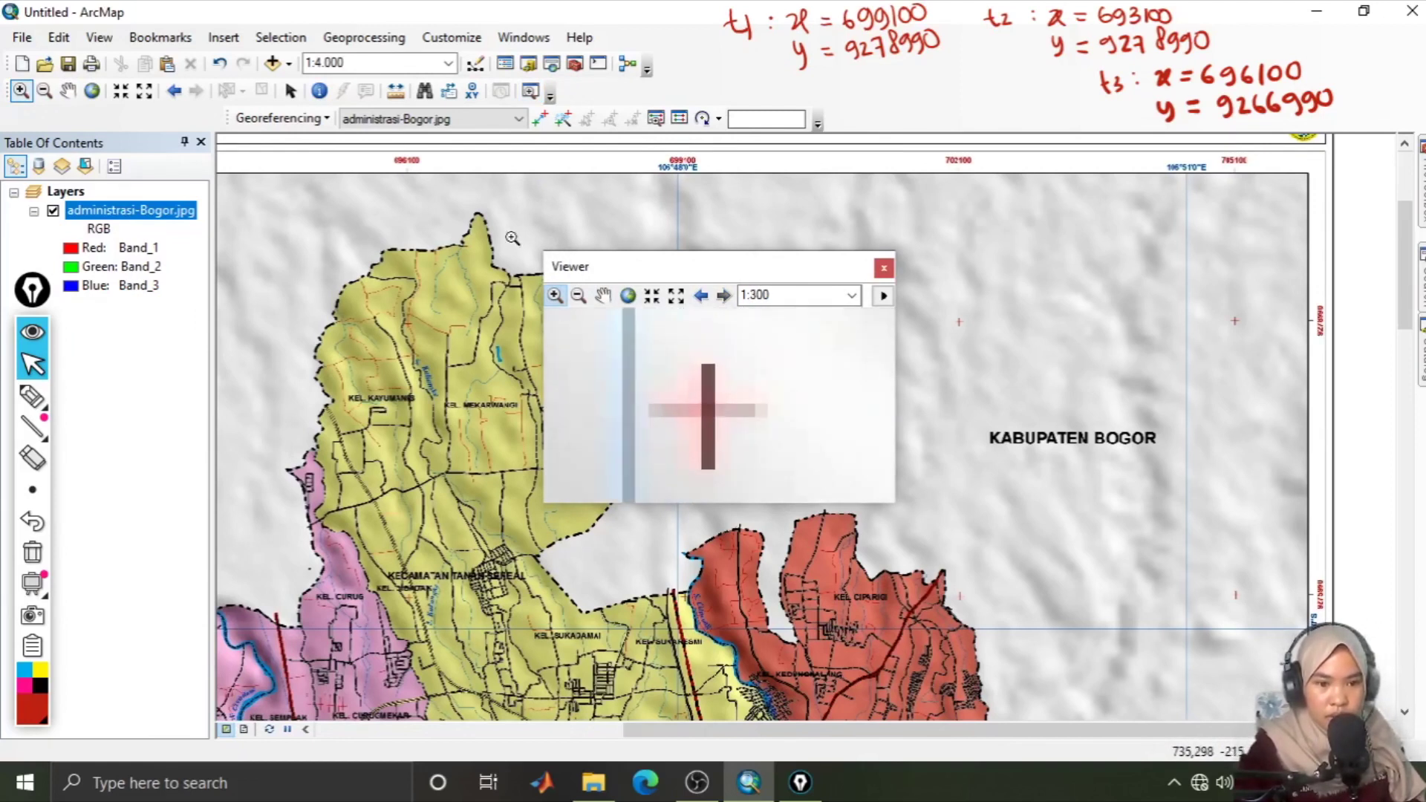
Step: Place the first control point on the centre of the magnified cross and open its X and Y coordinate entry
{"action": "left_click", "coordinate": [540, 119]}
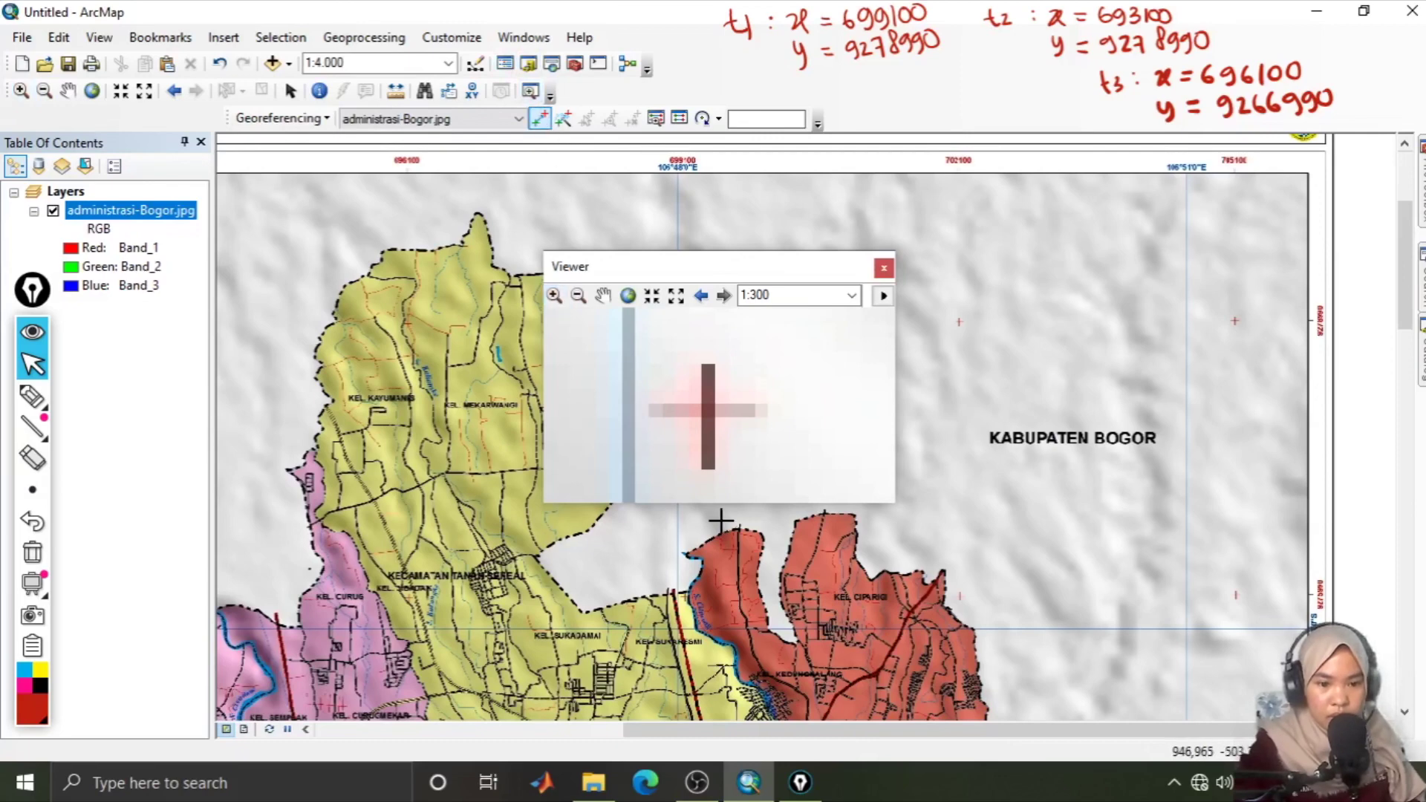
{"action": "left_click", "coordinate": [707, 409]}
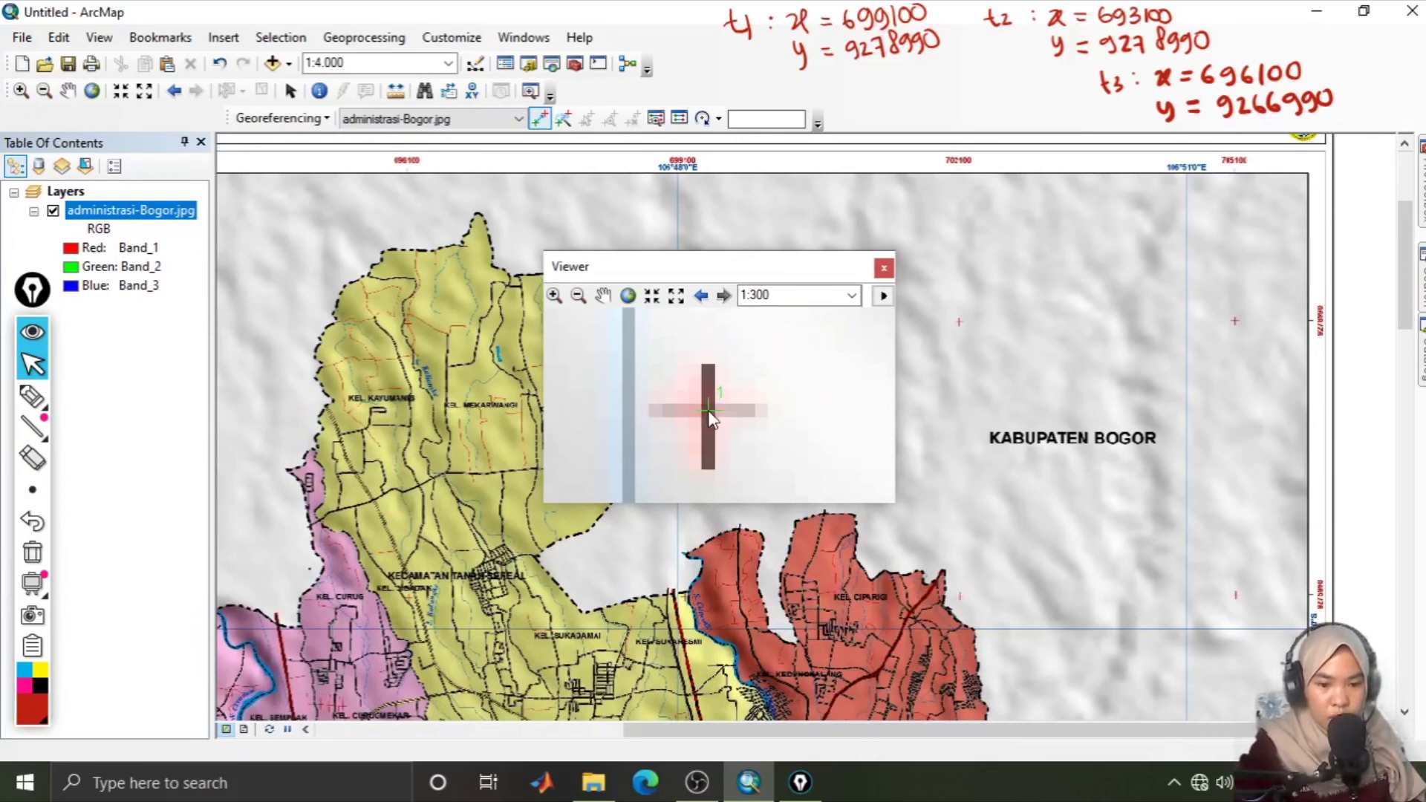
{"action": "right_click", "coordinate": [707, 410]}
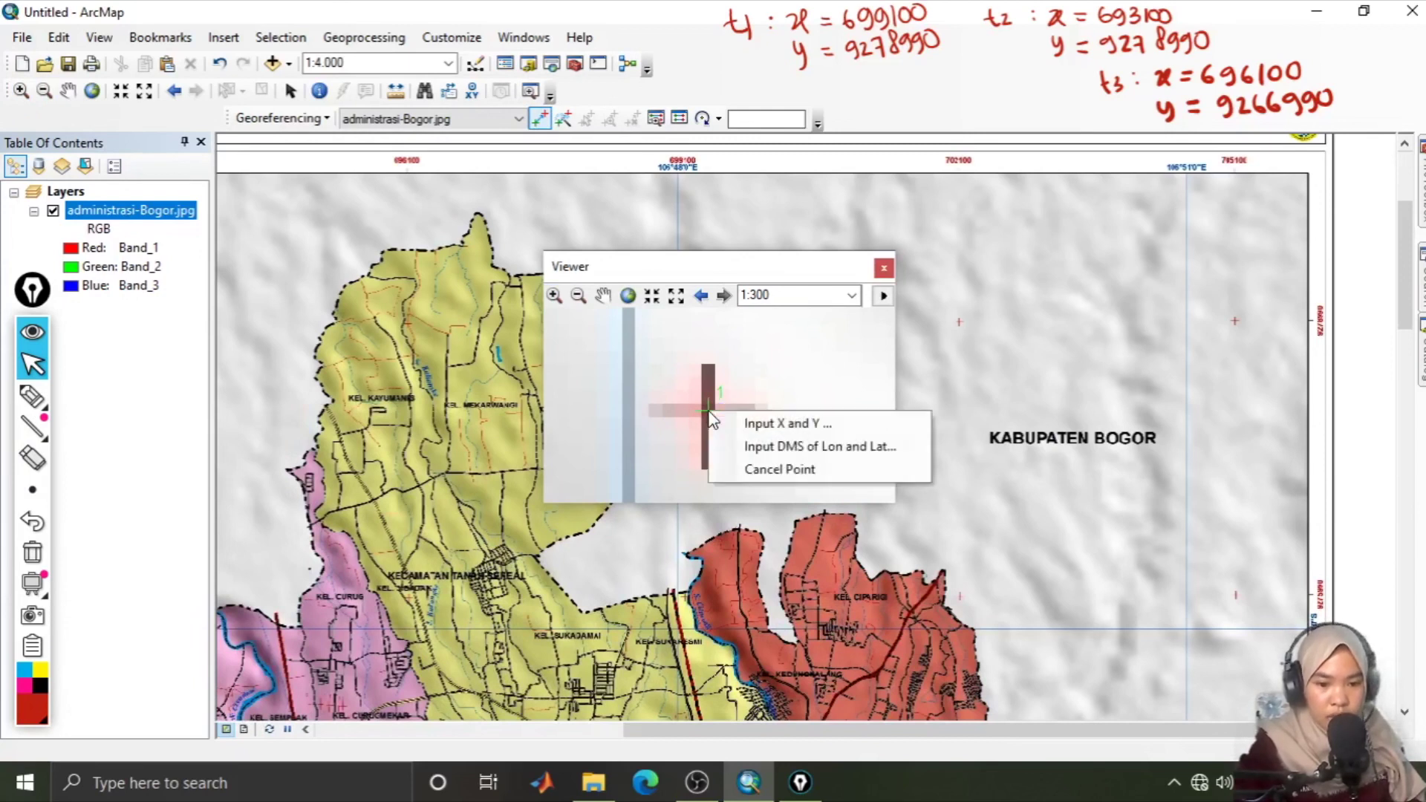
{"action": "left_click", "coordinate": [748, 424]}
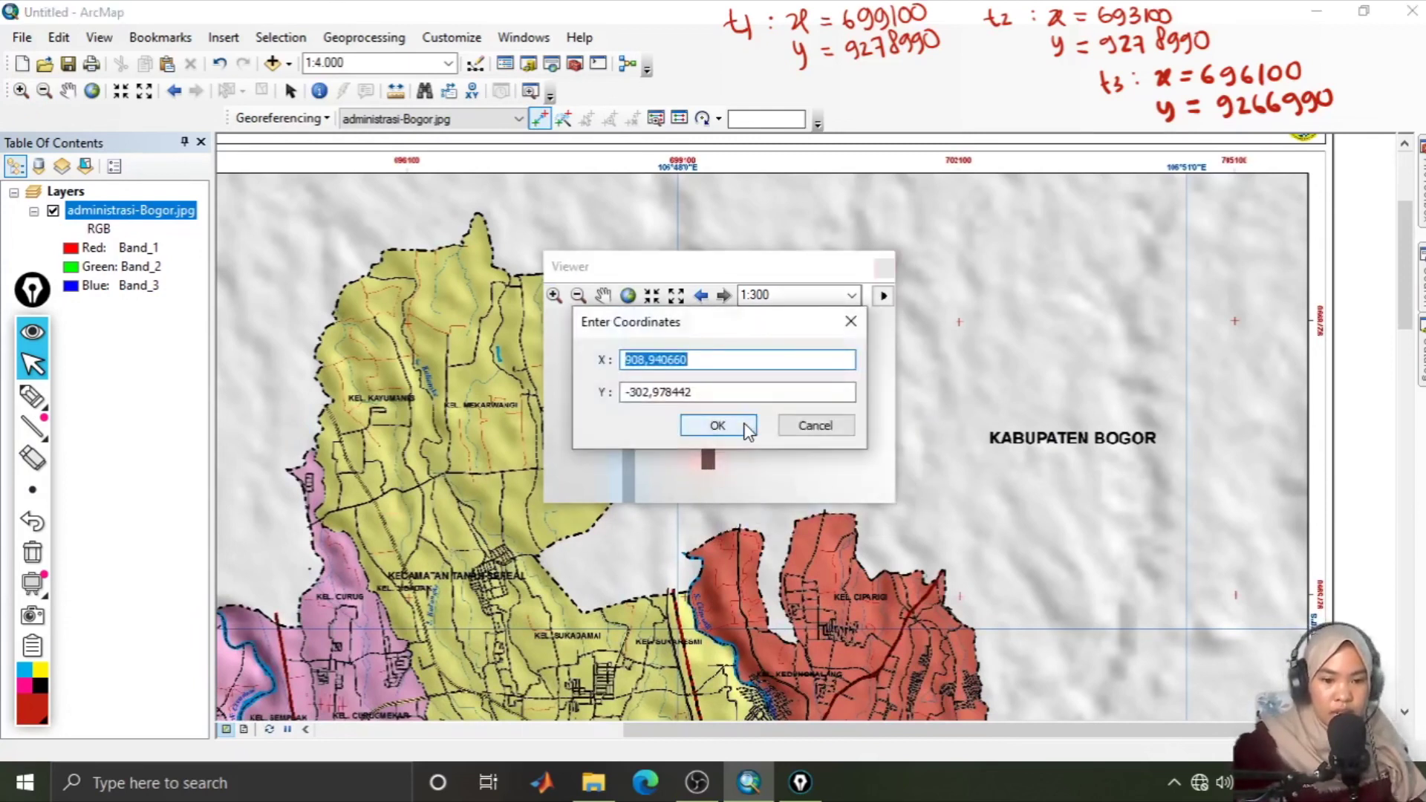
Step: Circle the first point's handwritten x-value and set the control point's X coordinate to 699100
{"action": "left_click", "coordinate": [32, 395]}
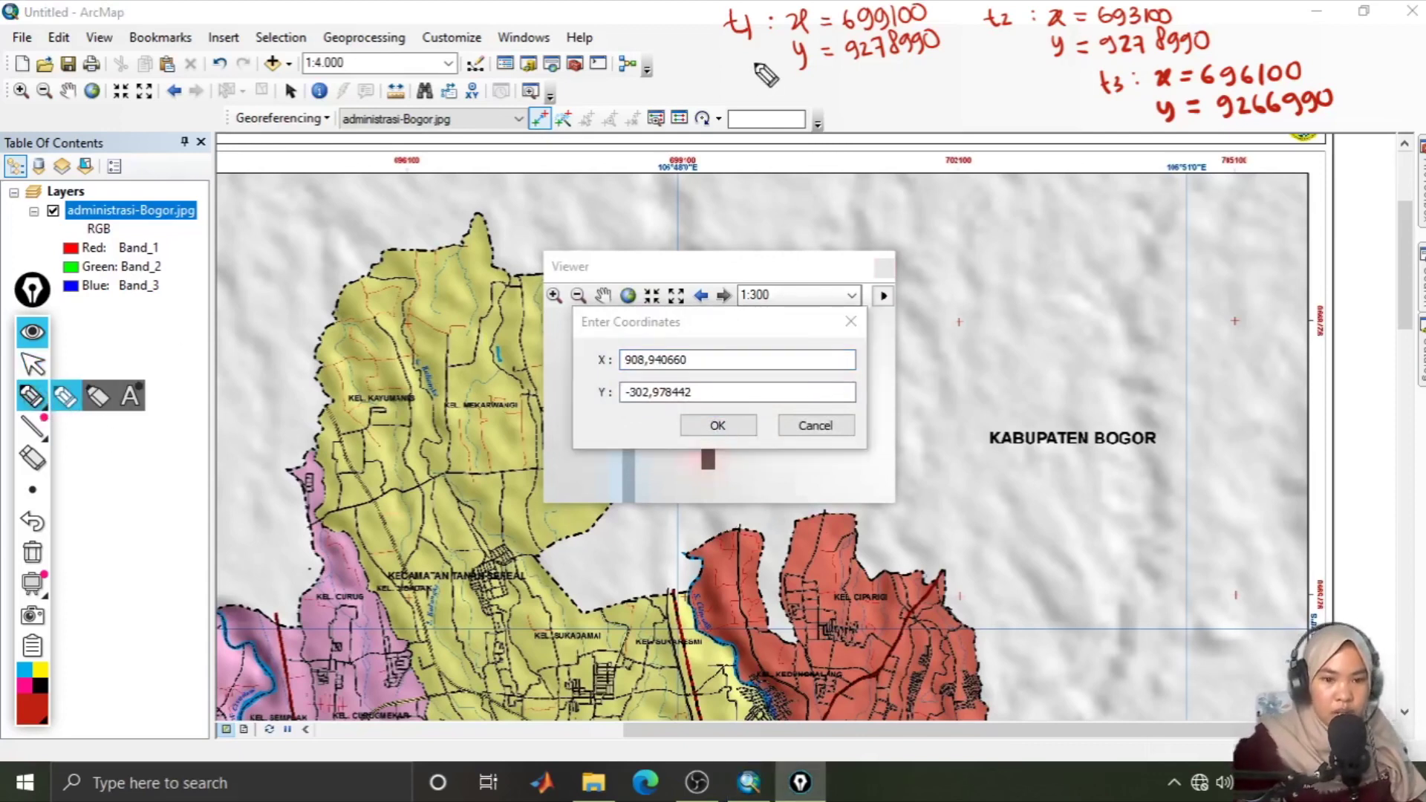
{"action": "mouse_move", "coordinate": [817, 15]}
{"action": "left_mouse_down"}
{"action": "mouse_move", "coordinate": [854, 33]}
{"action": "mouse_move", "coordinate": [936, 30]}
{"action": "mouse_move", "coordinate": [939, 6]}
{"action": "mouse_move", "coordinate": [847, 9]}
{"action": "left_mouse_up"}
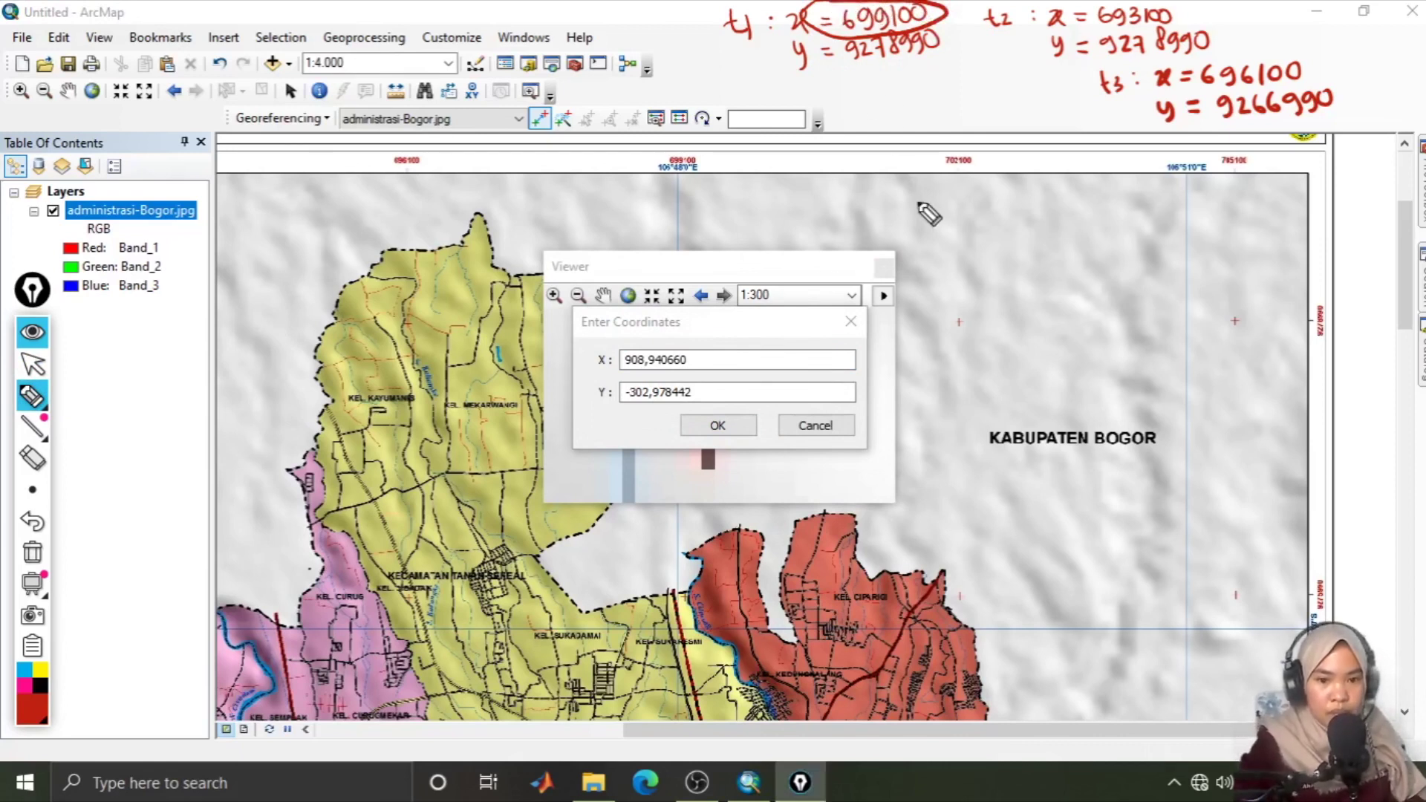
{"action": "left_click", "coordinate": [32, 365]}
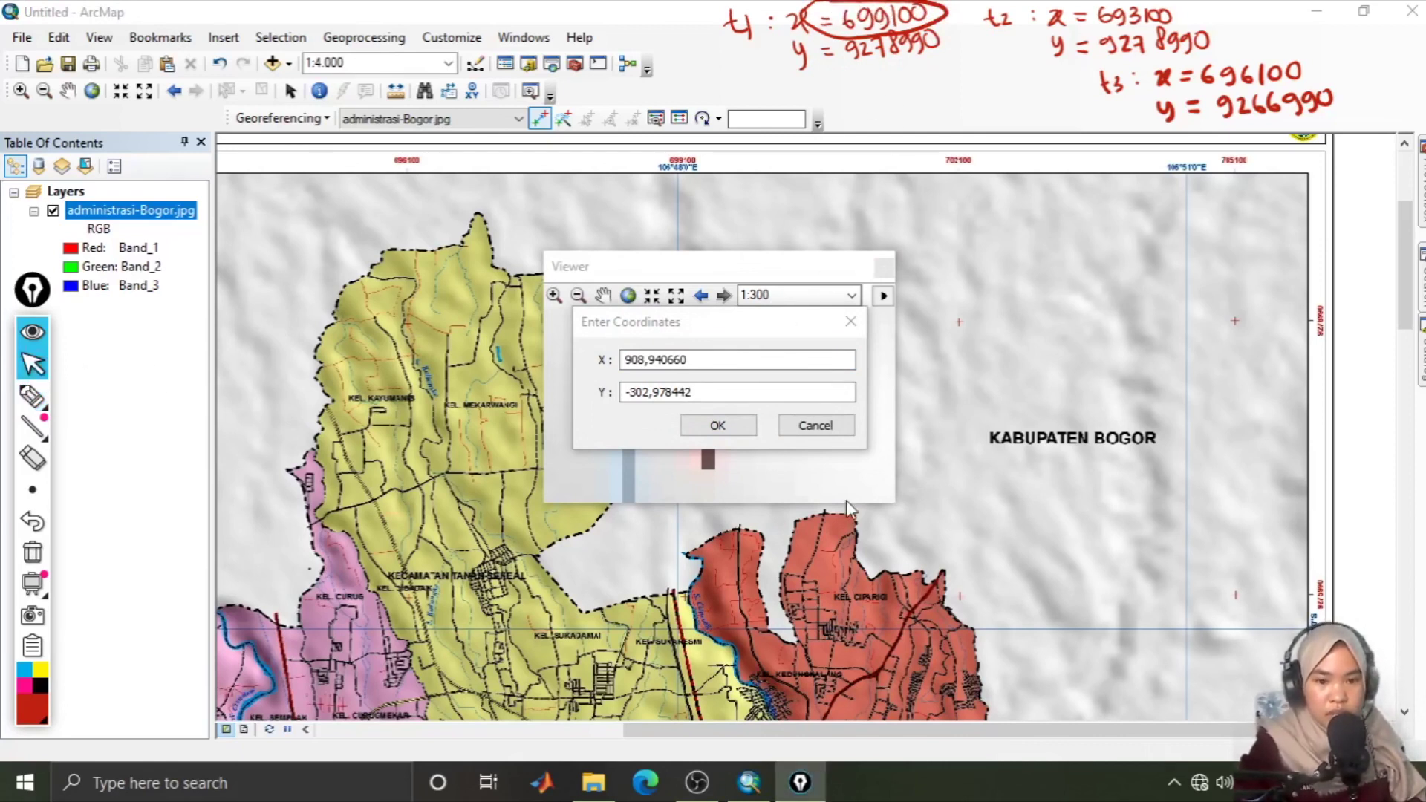
{"action": "left_click", "coordinate": [704, 358]}
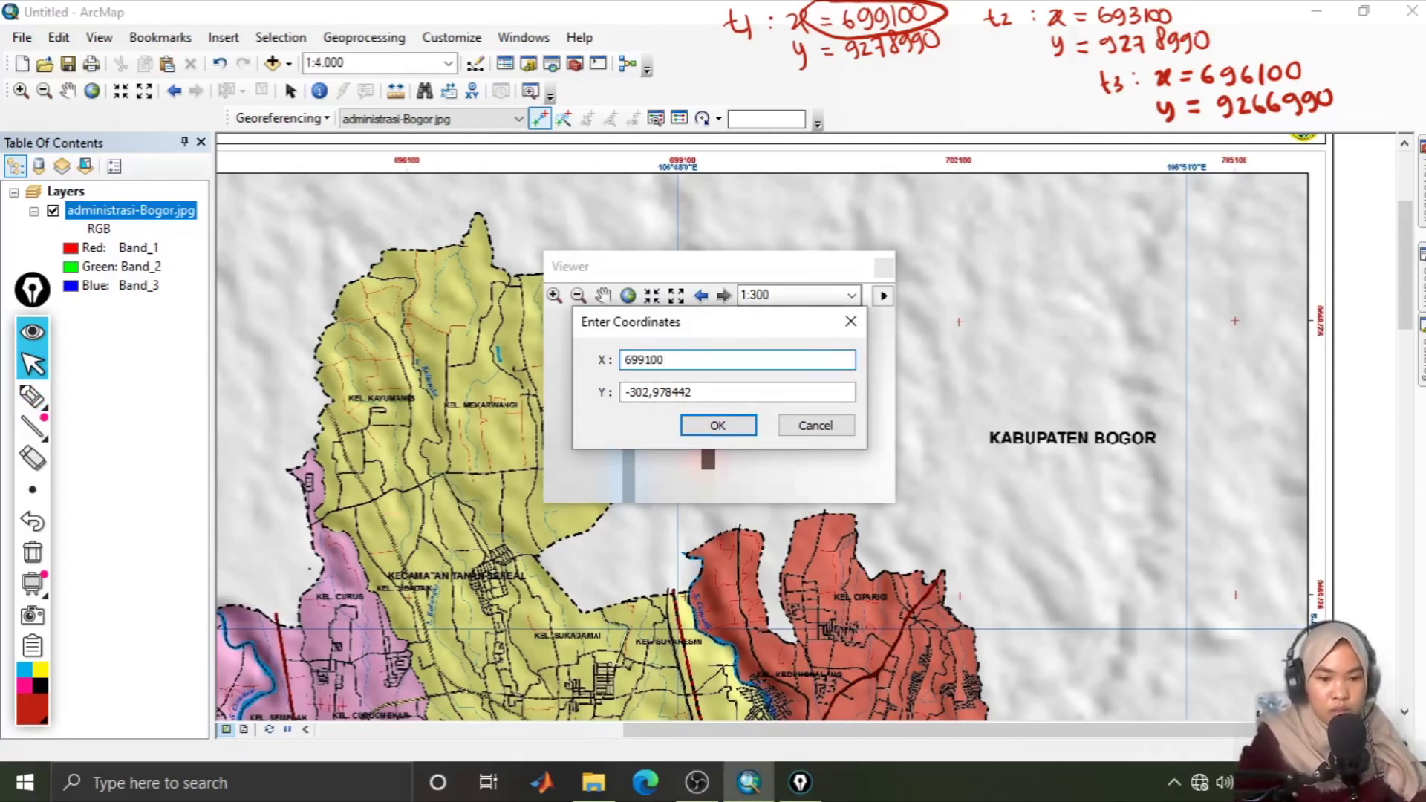
Step: Circle the first point's handwritten y-value, set the control point's Y coordinate to 9278990 and confirm the coordinates
{"action": "left_click", "coordinate": [32, 396]}
{"action": "mouse_move", "coordinate": [854, 37]}
{"action": "left_mouse_down"}
{"action": "mouse_move", "coordinate": [914, 70]}
{"action": "mouse_move", "coordinate": [948, 48]}
{"action": "mouse_move", "coordinate": [937, 29]}
{"action": "left_mouse_up"}
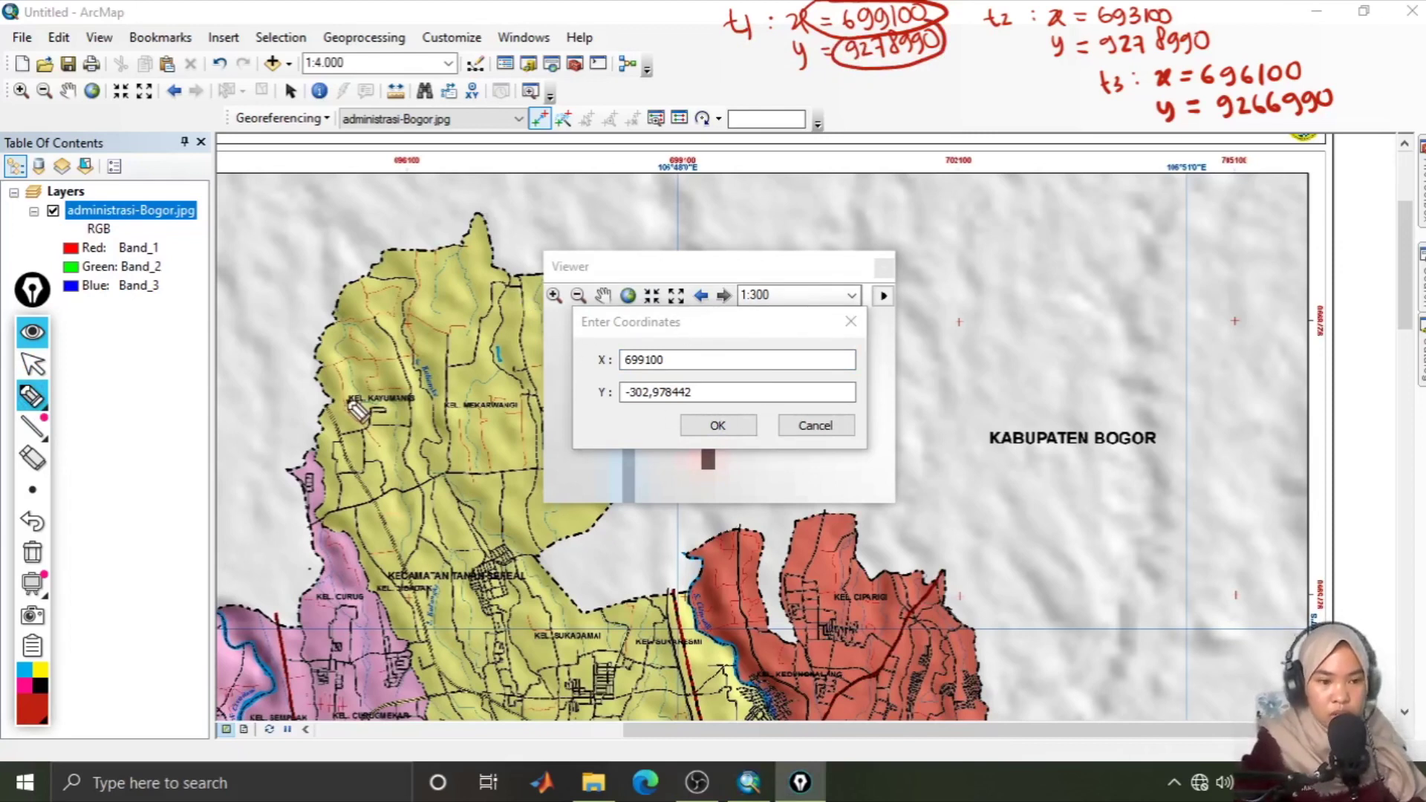
{"action": "left_click", "coordinate": [33, 364]}
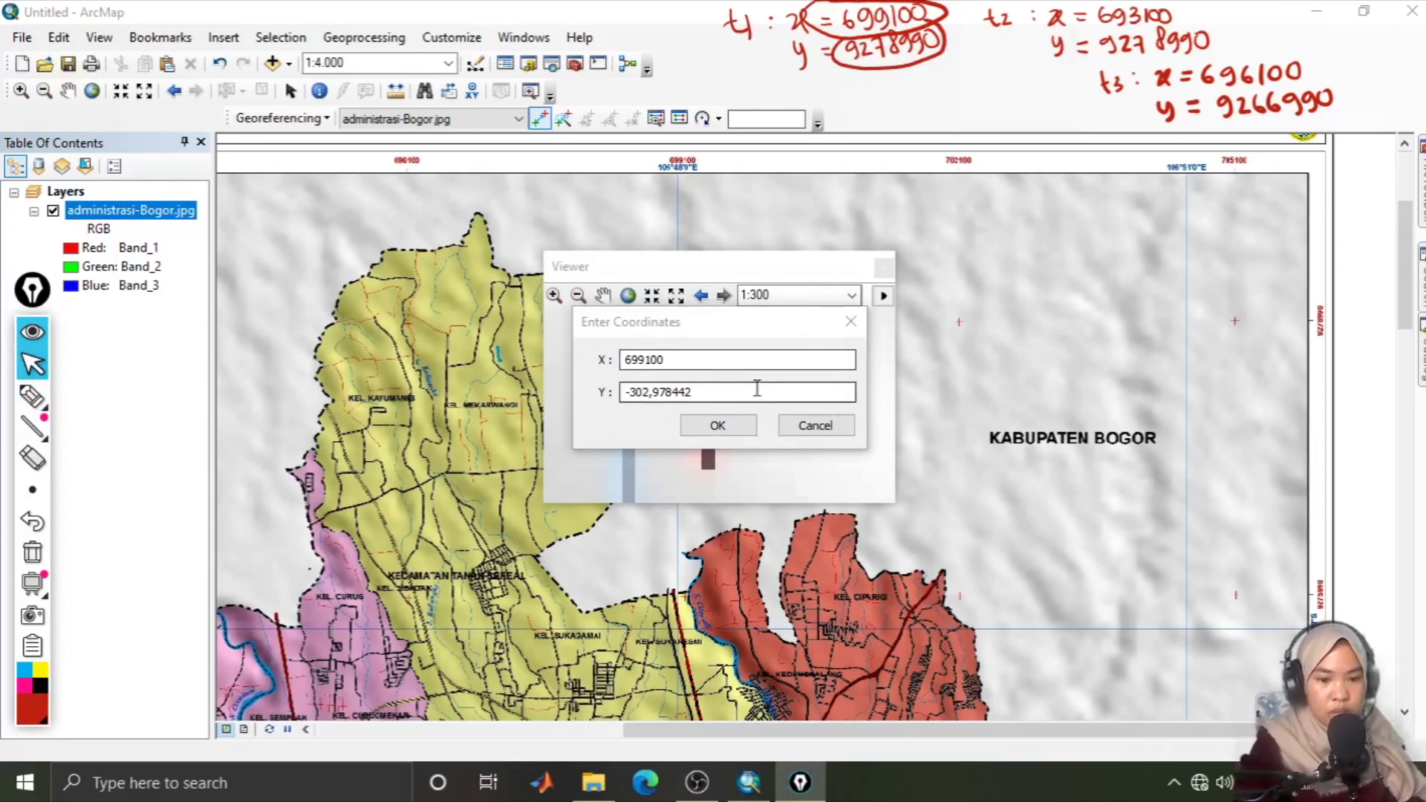
{"action": "double_click", "coordinate": [714, 393]}
{"action": "key", "text": "BackSpace"}
{"action": "type", "text": "9278990"}
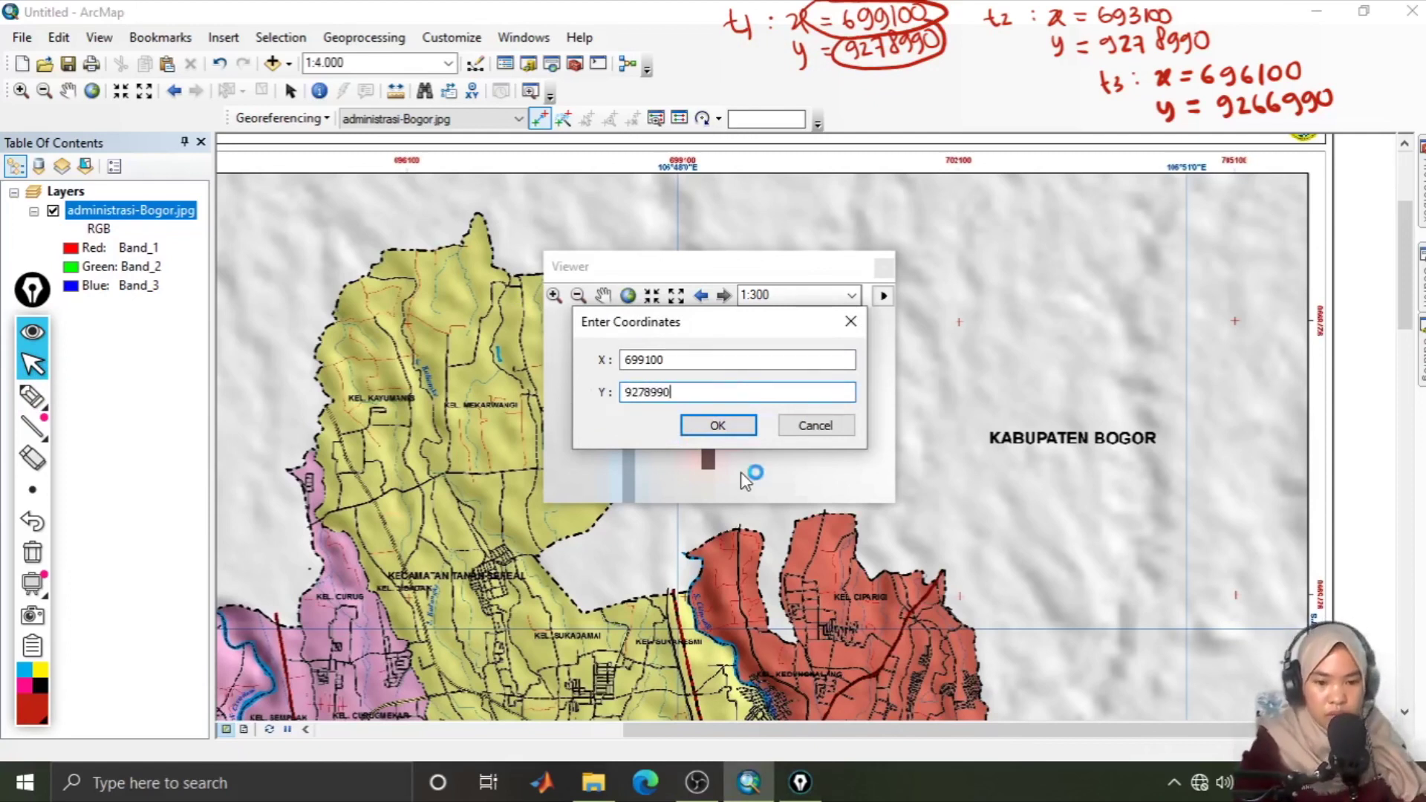
{"action": "left_click", "coordinate": [732, 433]}
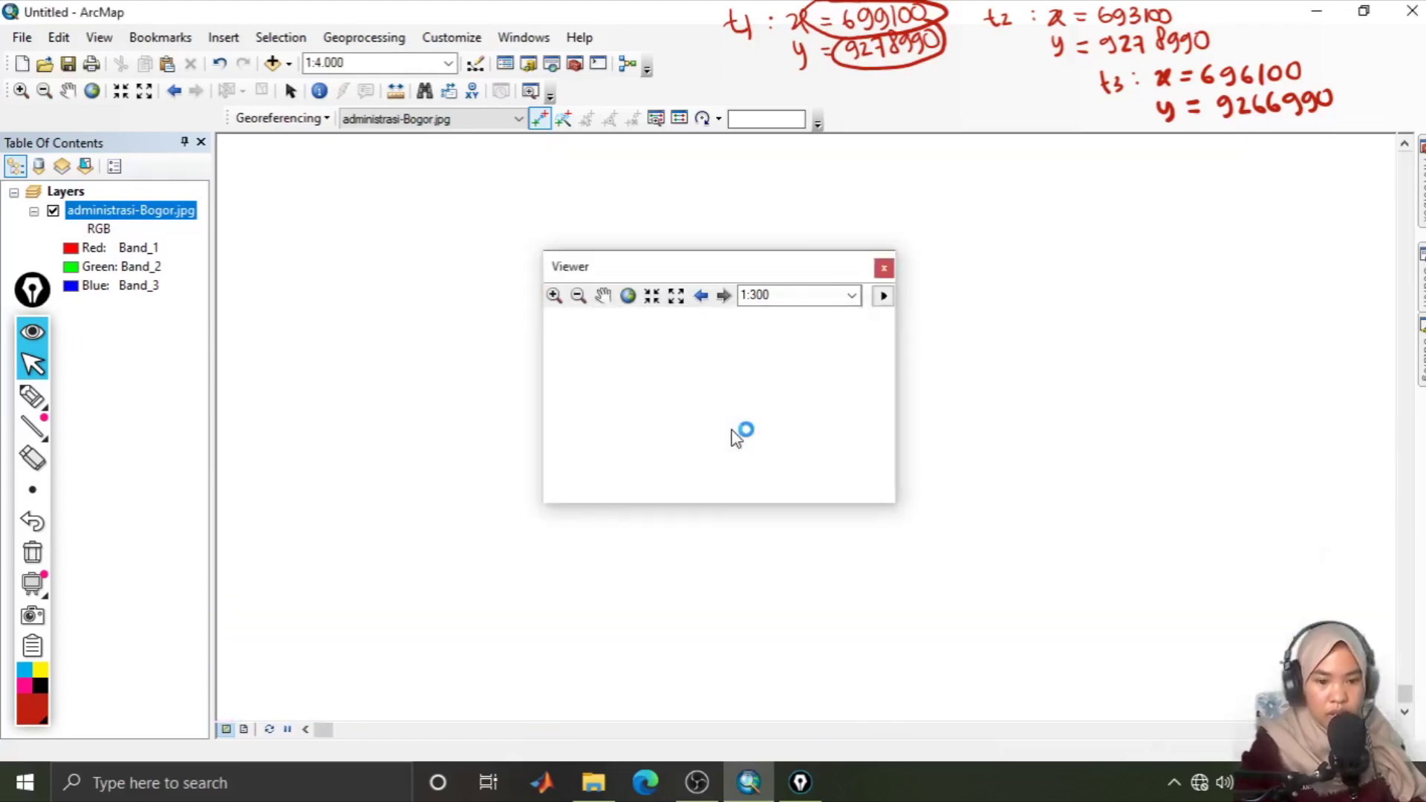
Step: Close the viewer window and zoom the map to the full extent of the administrasi-Bogor.jpg layer
{"action": "left_click", "coordinate": [885, 265]}
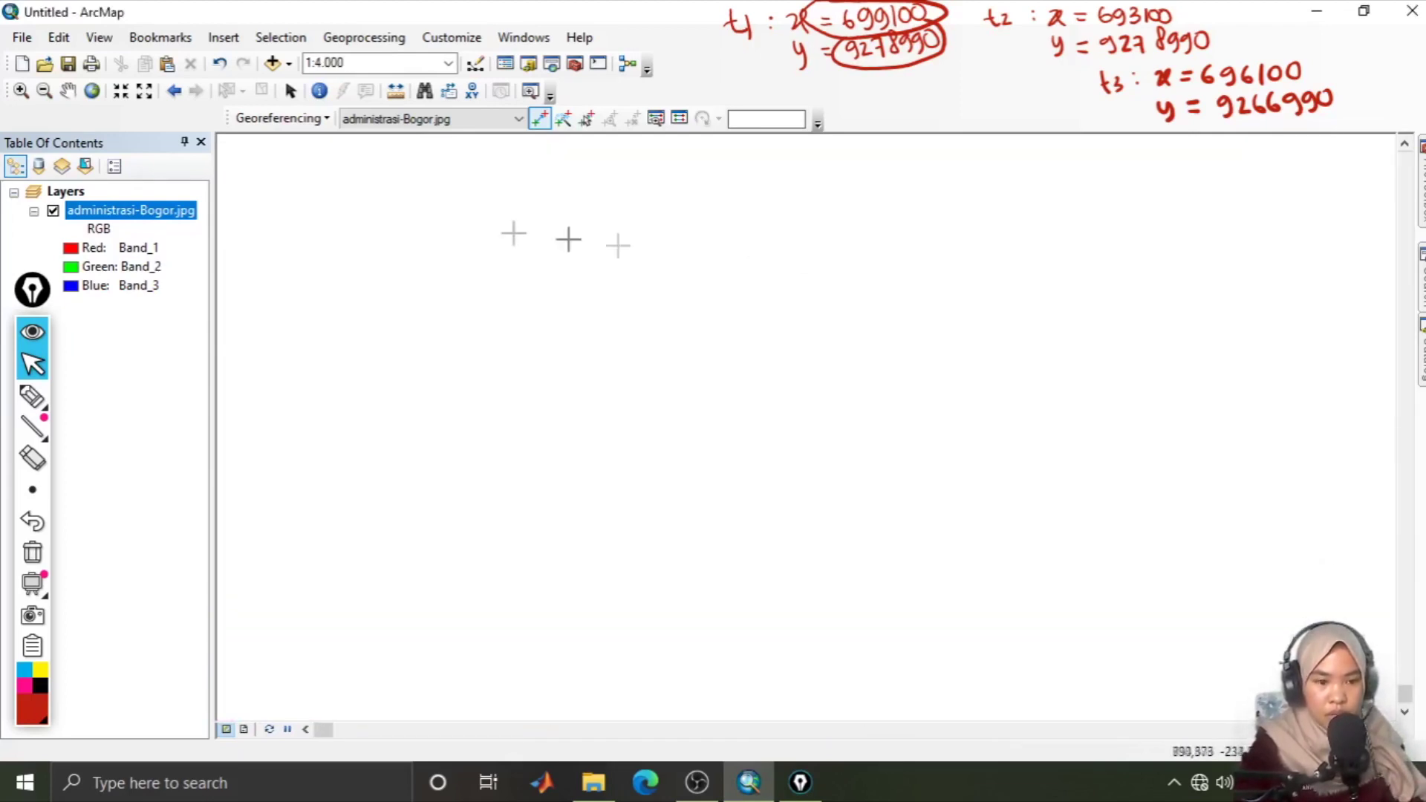
{"action": "right_click", "coordinate": [147, 218]}
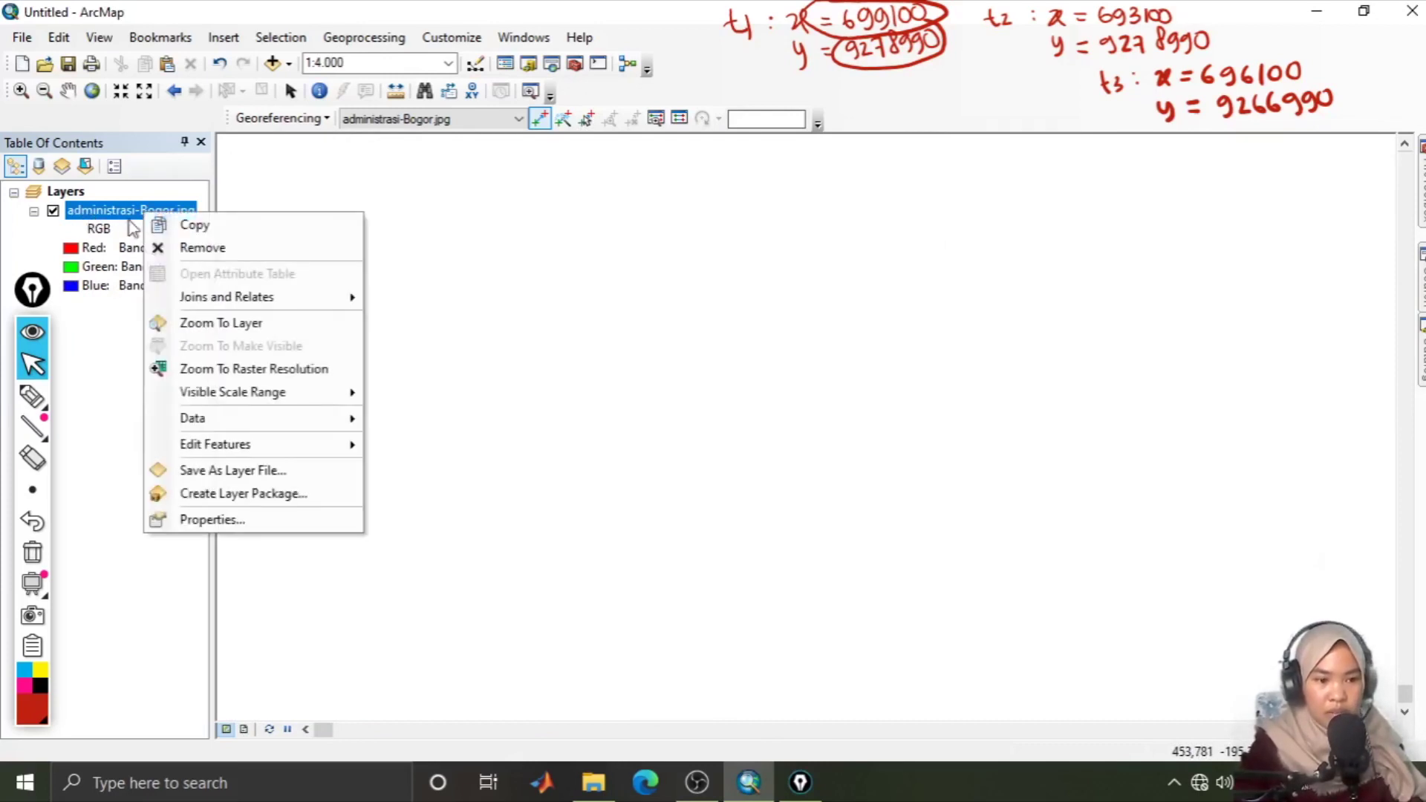
{"action": "left_click", "coordinate": [206, 324]}
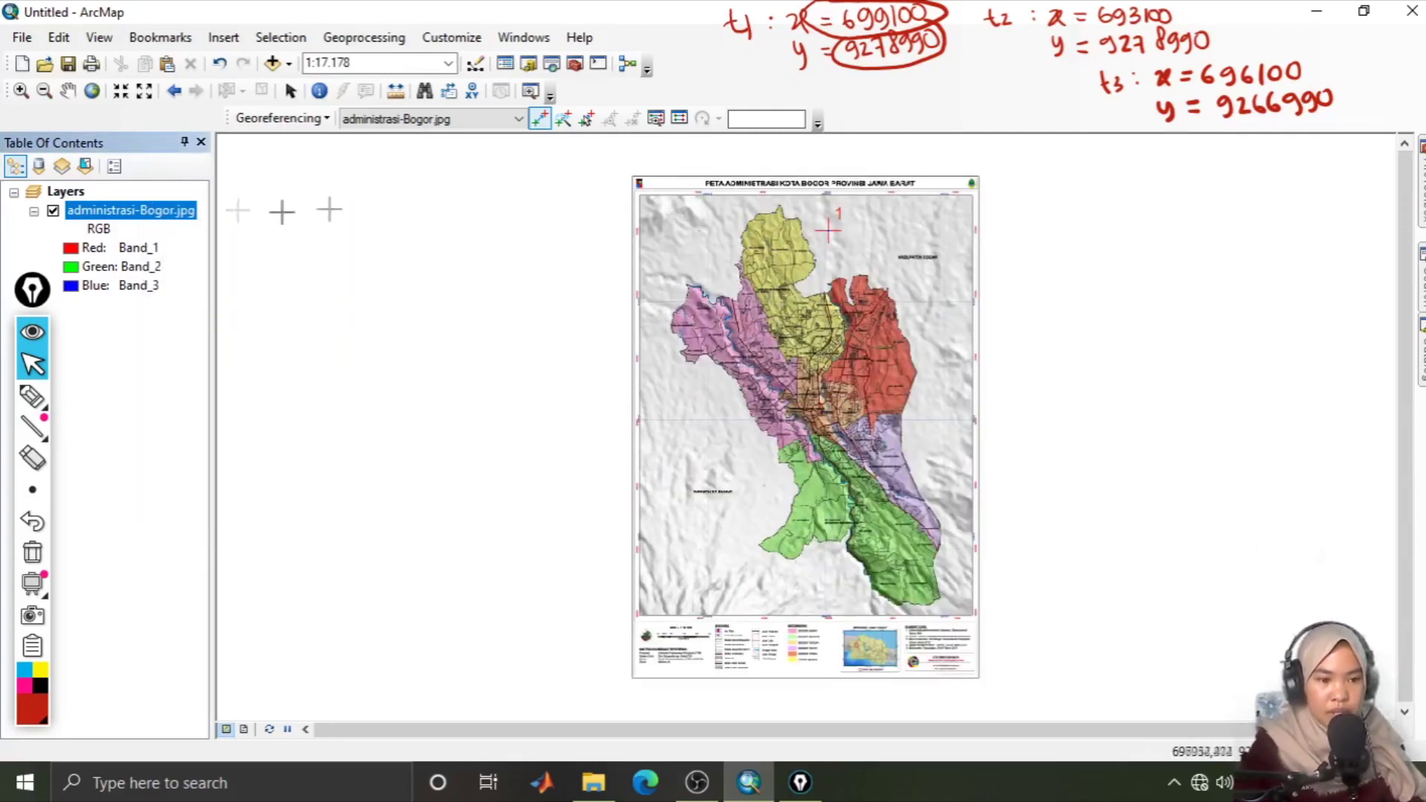
Step: Magnify the grid cross at x 693100, y 9278990 in the map's northwest to 1:300 in a new viewer window
{"action": "left_click", "coordinate": [21, 90]}
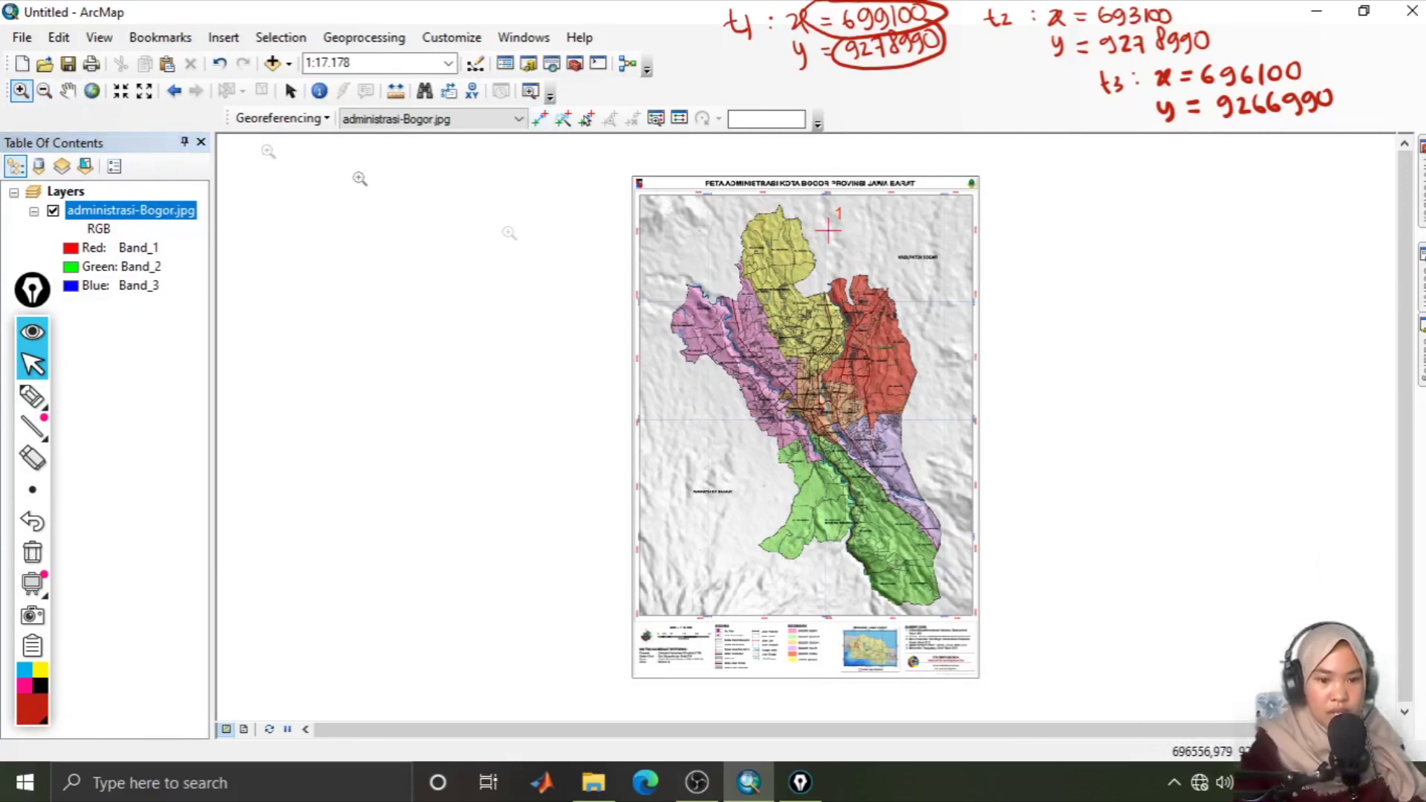
{"action": "scroll", "coordinate": [699, 231], "scroll_direction": "up", "scroll_amount": 4}
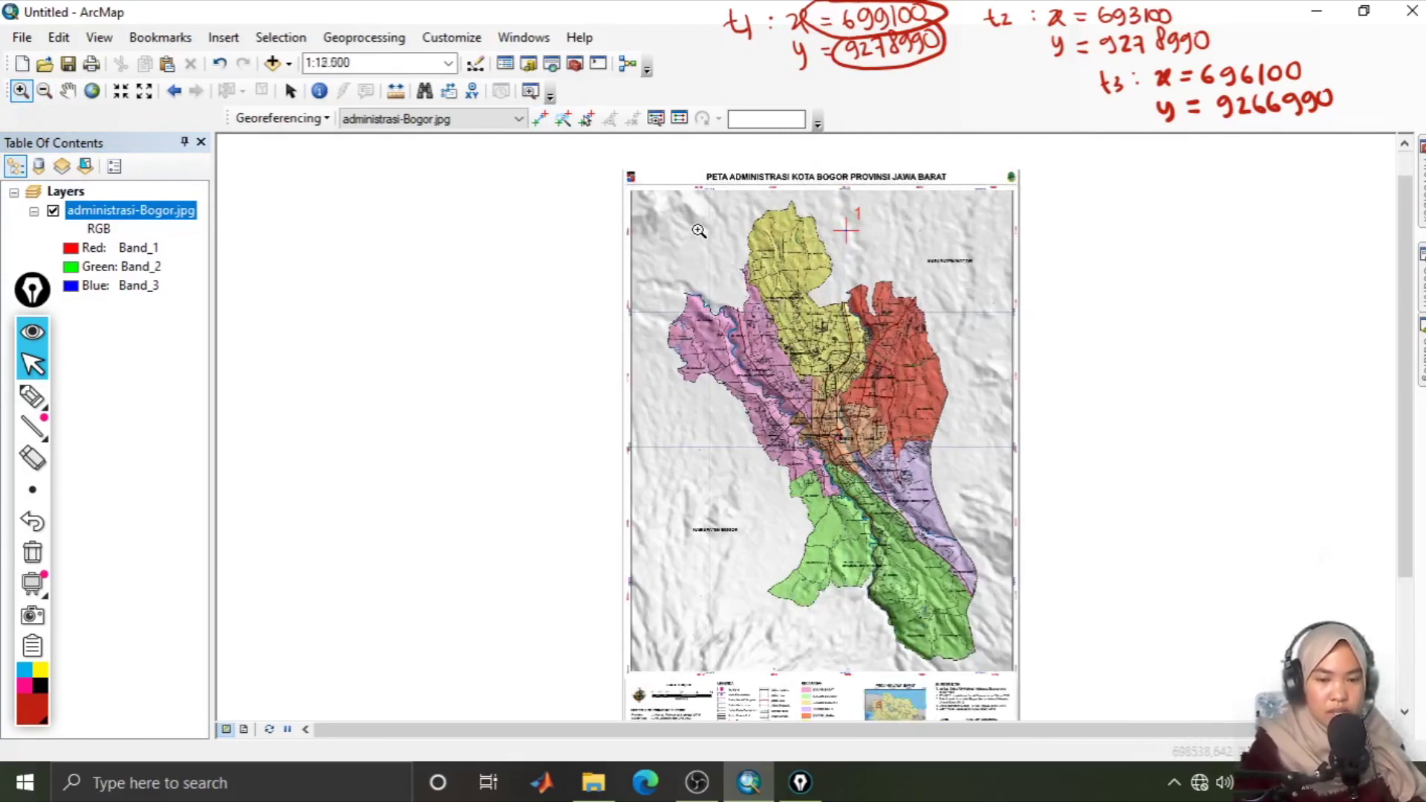
{"action": "scroll", "coordinate": [699, 231], "scroll_direction": "up", "scroll_amount": 4}
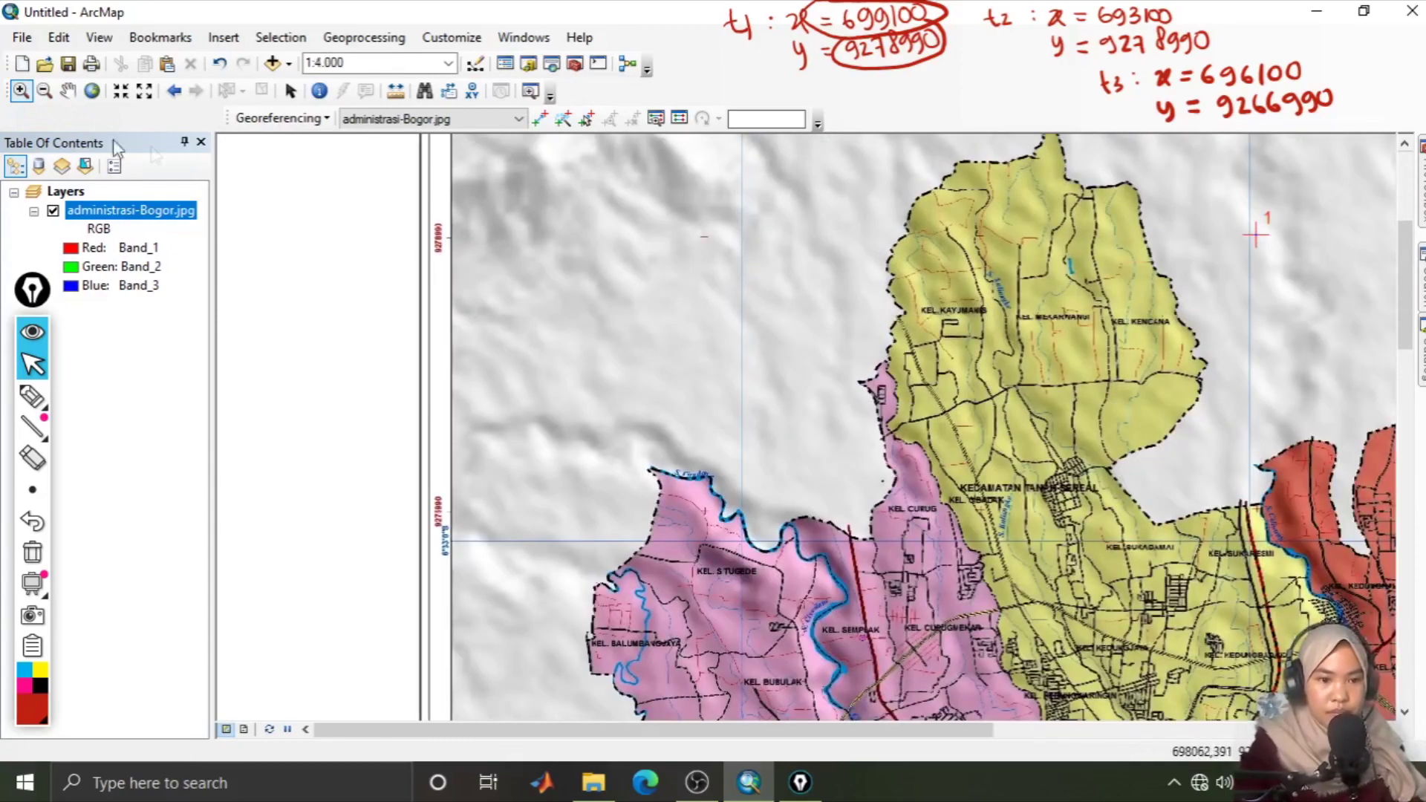
{"action": "left_click", "coordinate": [67, 90]}
{"action": "left_click_drag", "start_coordinate": [802, 295], "coordinate": [798, 404]}
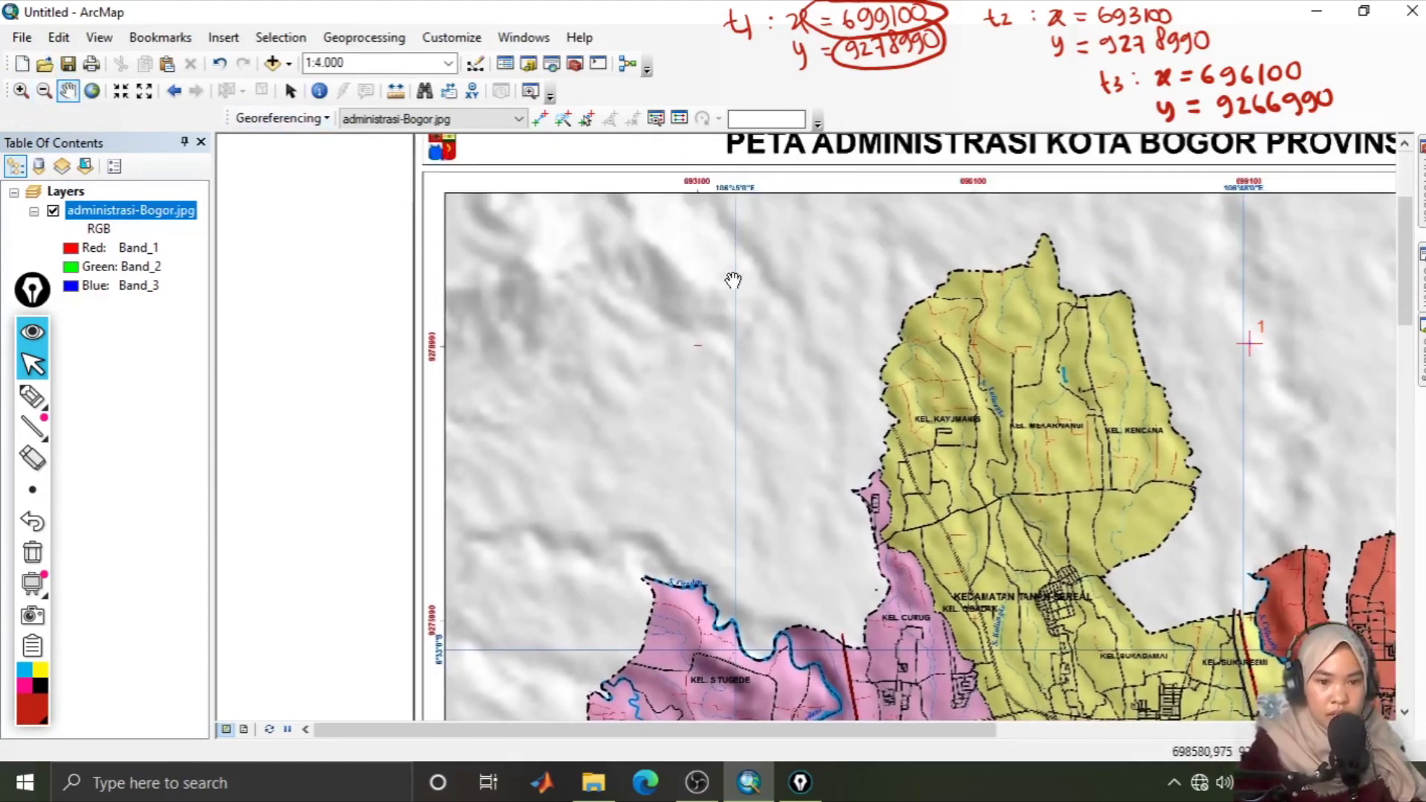
{"action": "left_click", "coordinate": [530, 91]}
{"action": "left_click_drag", "start_coordinate": [656, 316], "coordinate": [750, 375]}
{"action": "left_click", "coordinate": [745, 378]}
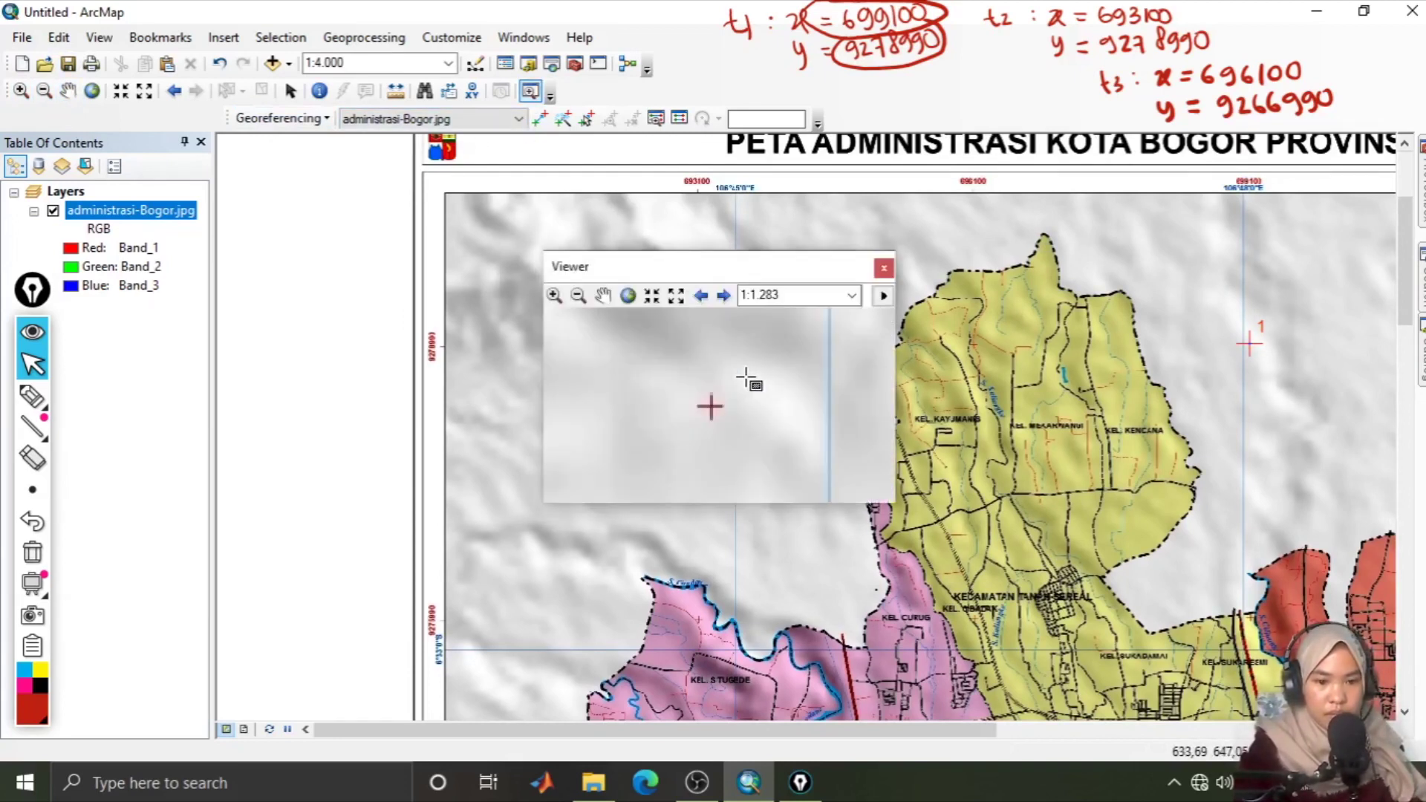
{"action": "left_click", "coordinate": [555, 296]}
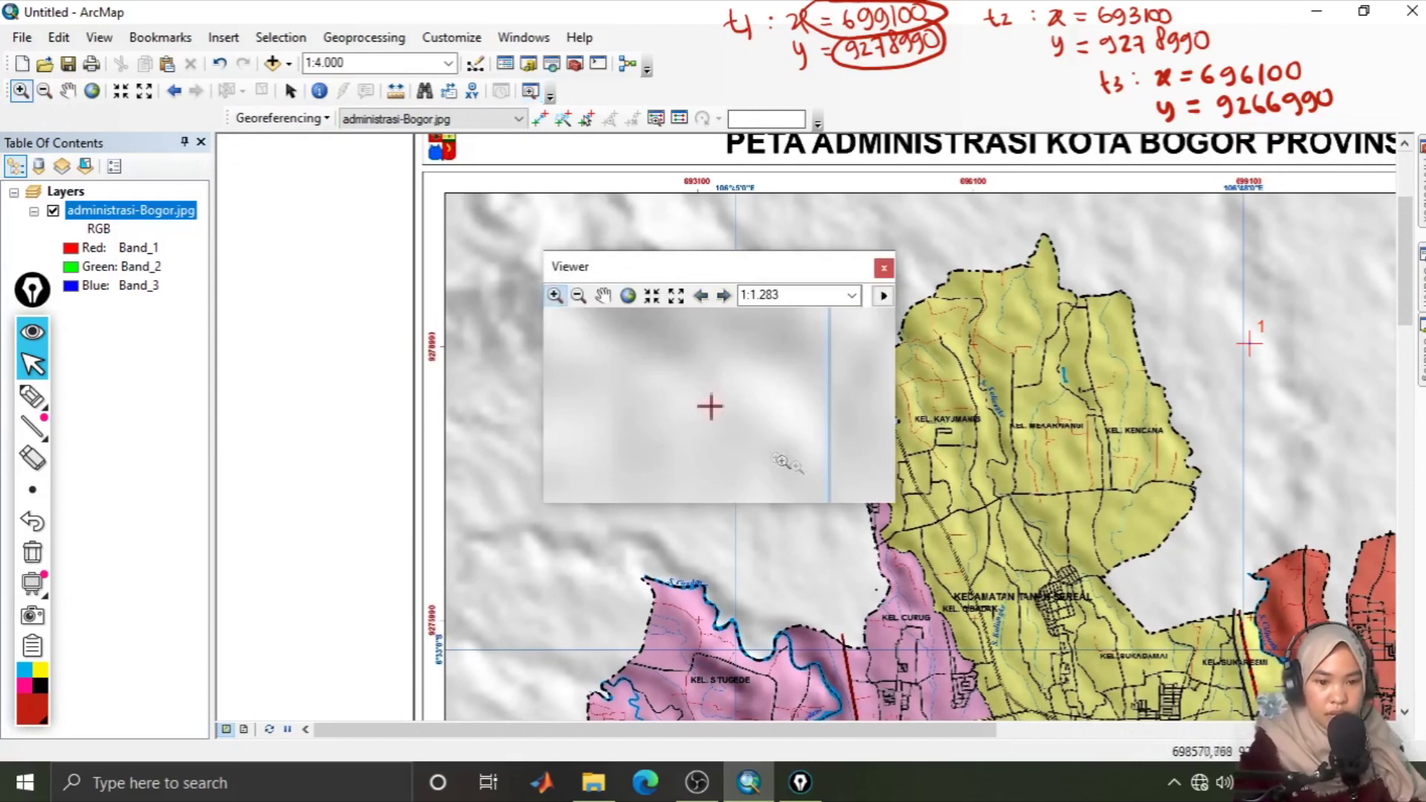
{"action": "left_click", "coordinate": [715, 403]}
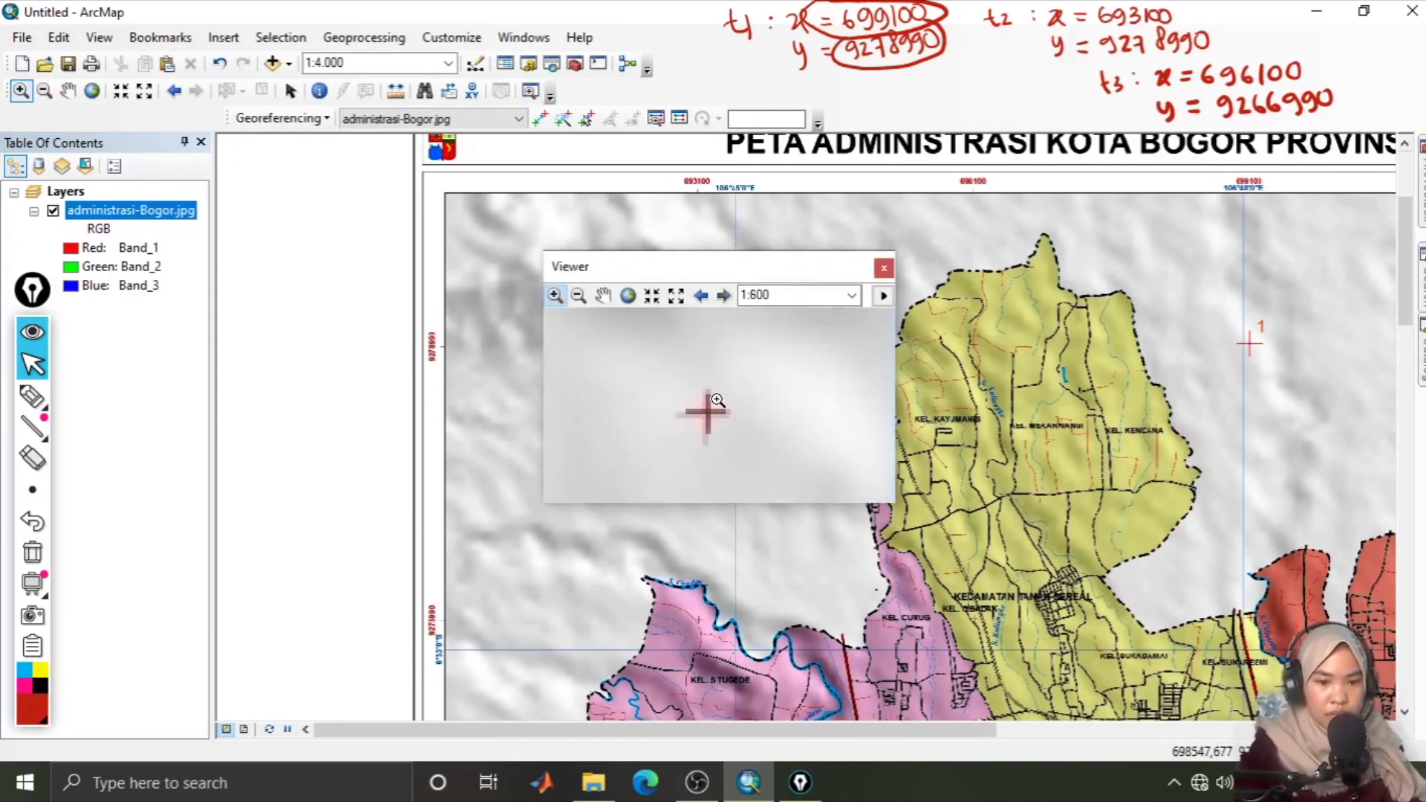
{"action": "left_click", "coordinate": [716, 401]}
{"action": "left_click", "coordinate": [717, 400]}
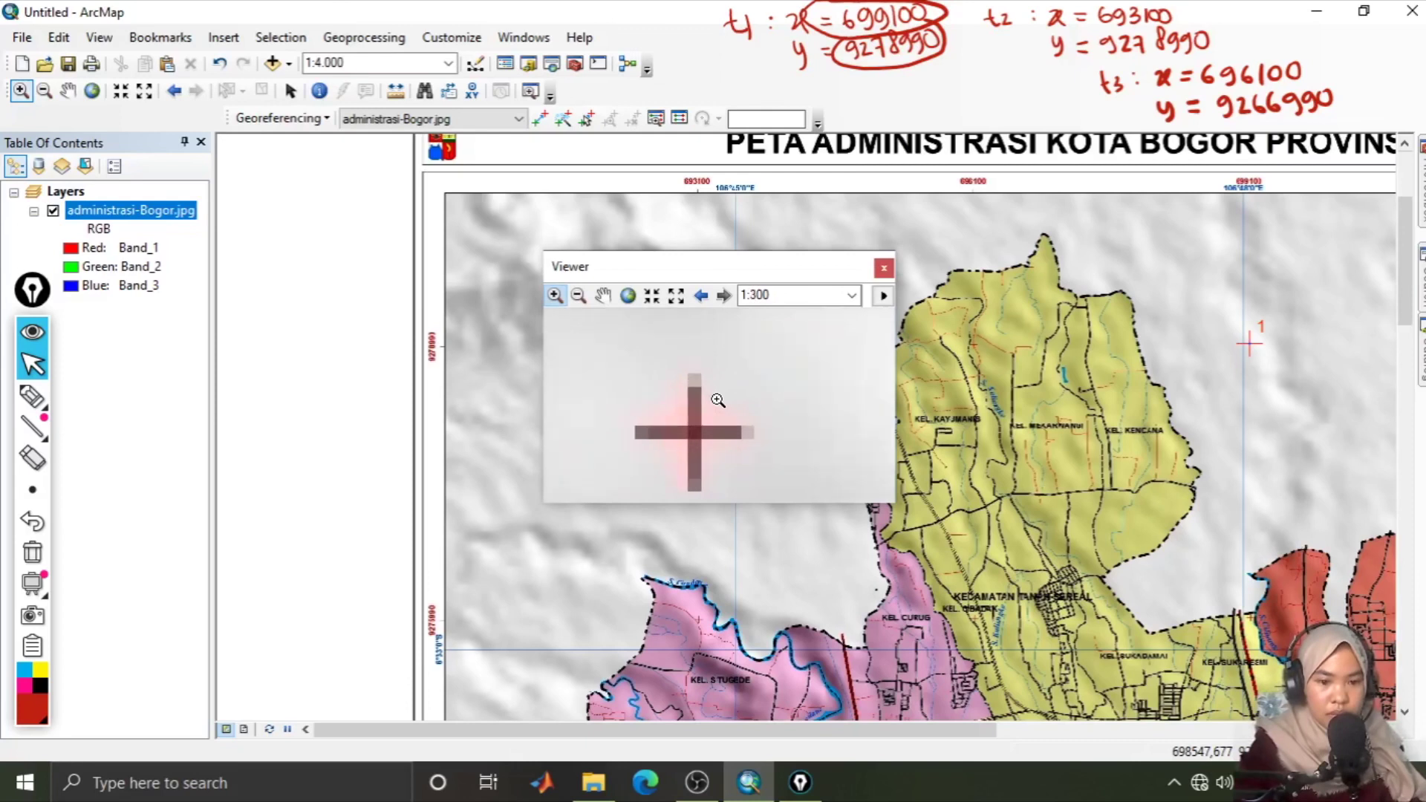
Step: Place the second control point on the centre of the magnified northwest cross and open its X and Y coordinate entry
{"action": "left_click", "coordinate": [540, 119]}
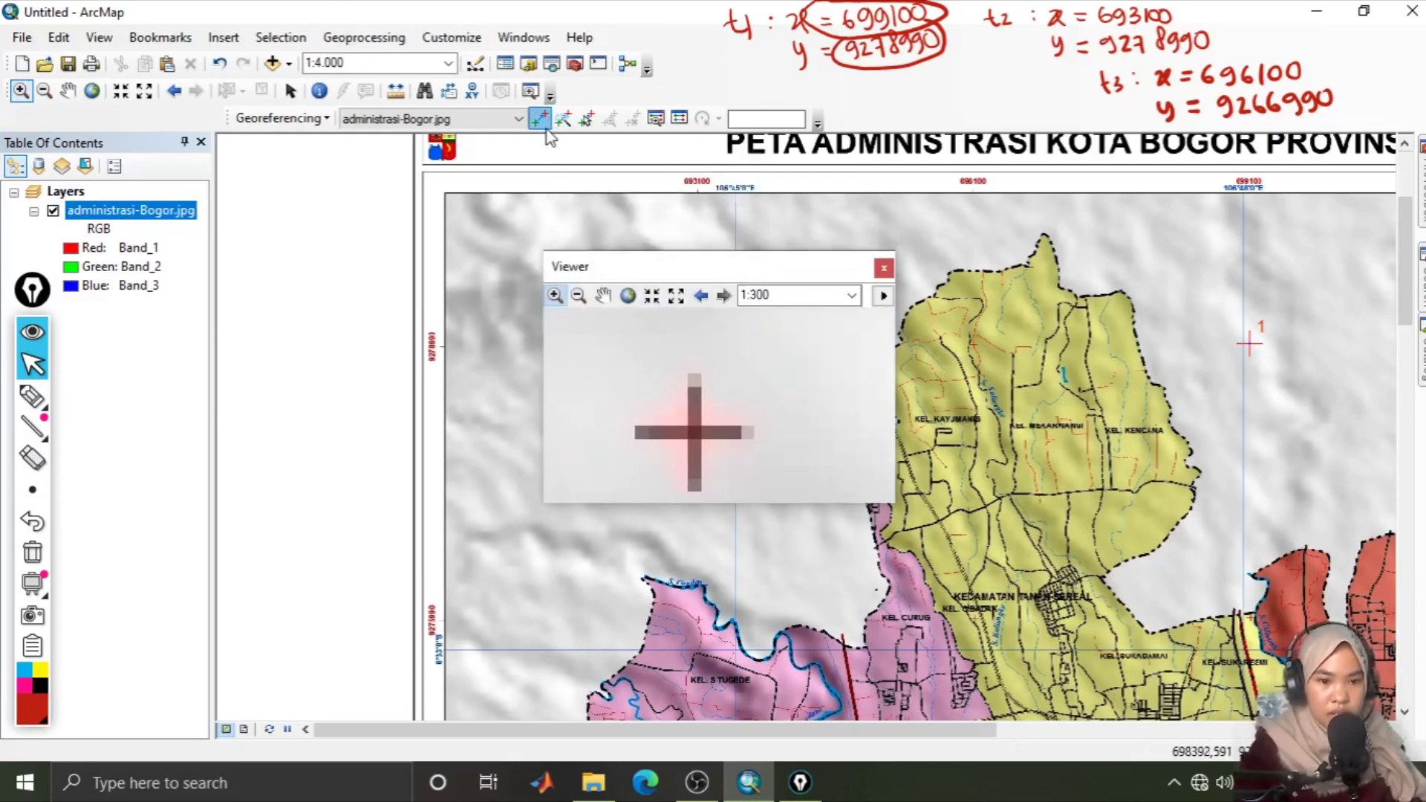
{"action": "left_click", "coordinate": [694, 433]}
{"action": "right_click", "coordinate": [694, 433]}
{"action": "left_click", "coordinate": [773, 446]}
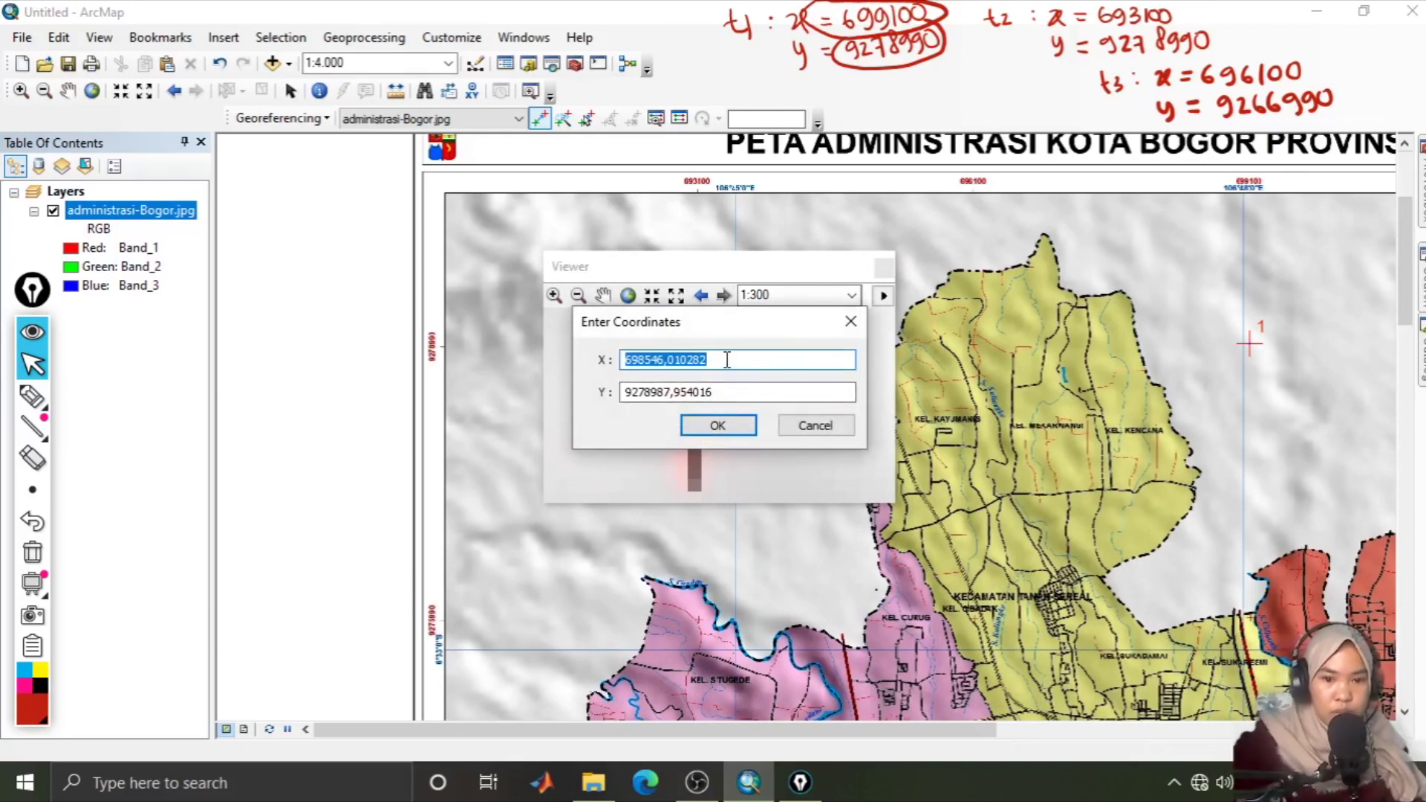
Step: Circle the second point's handwritten x-value and set the control point's X coordinate to 693100
{"action": "left_click", "coordinate": [32, 396]}
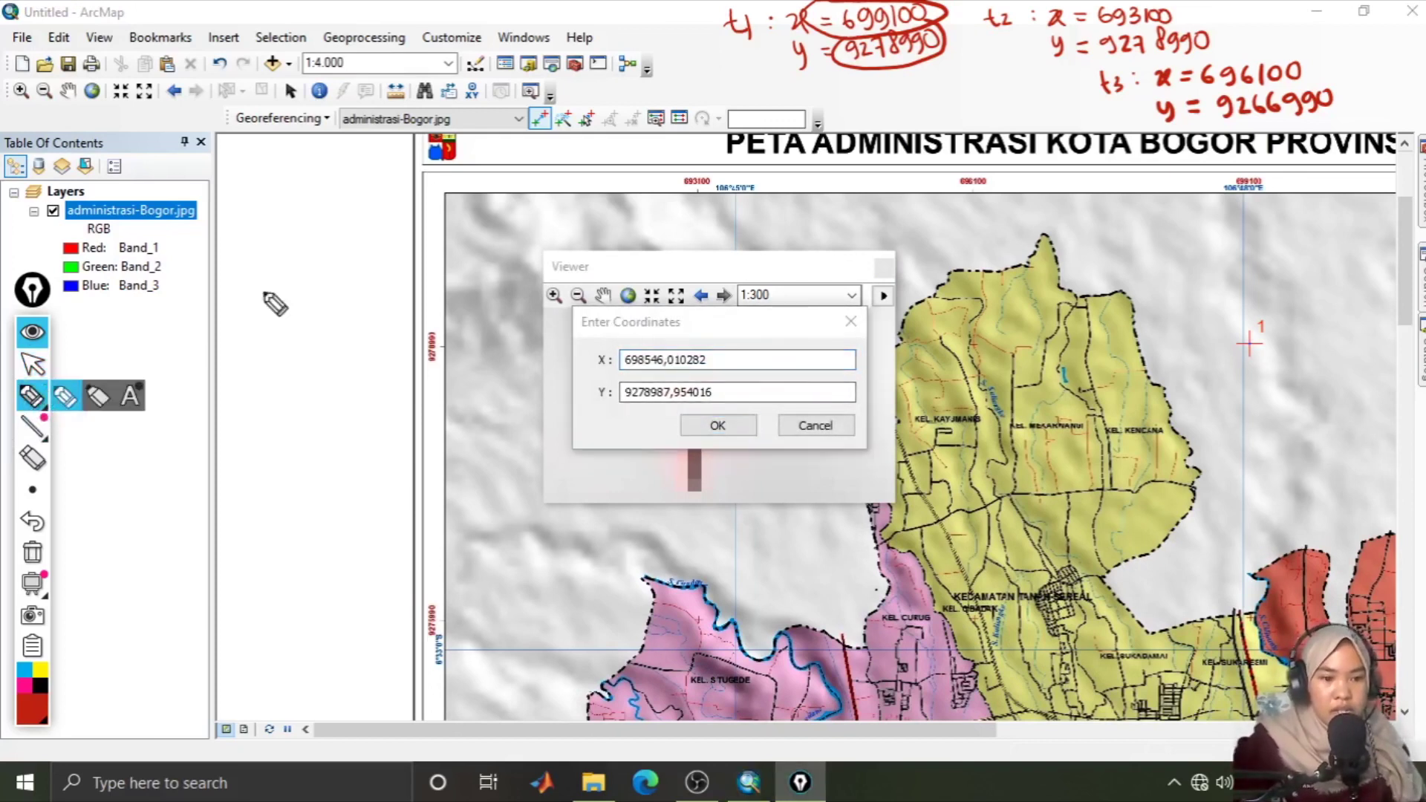
{"action": "mouse_move", "coordinate": [1176, 2]}
{"action": "left_mouse_down"}
{"action": "mouse_move", "coordinate": [1090, 24]}
{"action": "mouse_move", "coordinate": [1143, 50]}
{"action": "mouse_move", "coordinate": [1188, 33]}
{"action": "mouse_move", "coordinate": [1170, 14]}
{"action": "left_mouse_up"}
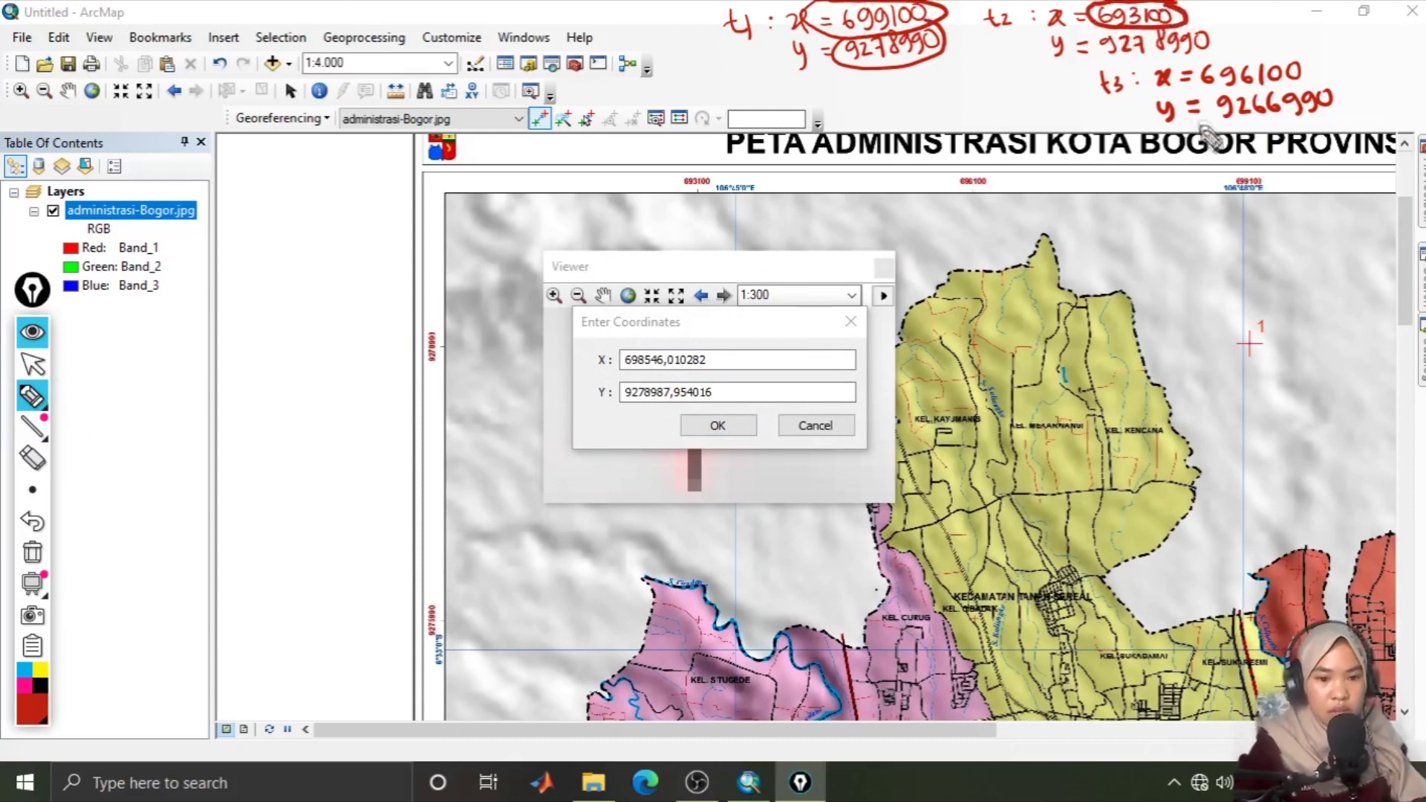
{"action": "left_click", "coordinate": [32, 364]}
{"action": "left_click_drag", "start_coordinate": [702, 360], "coordinate": [559, 360]}
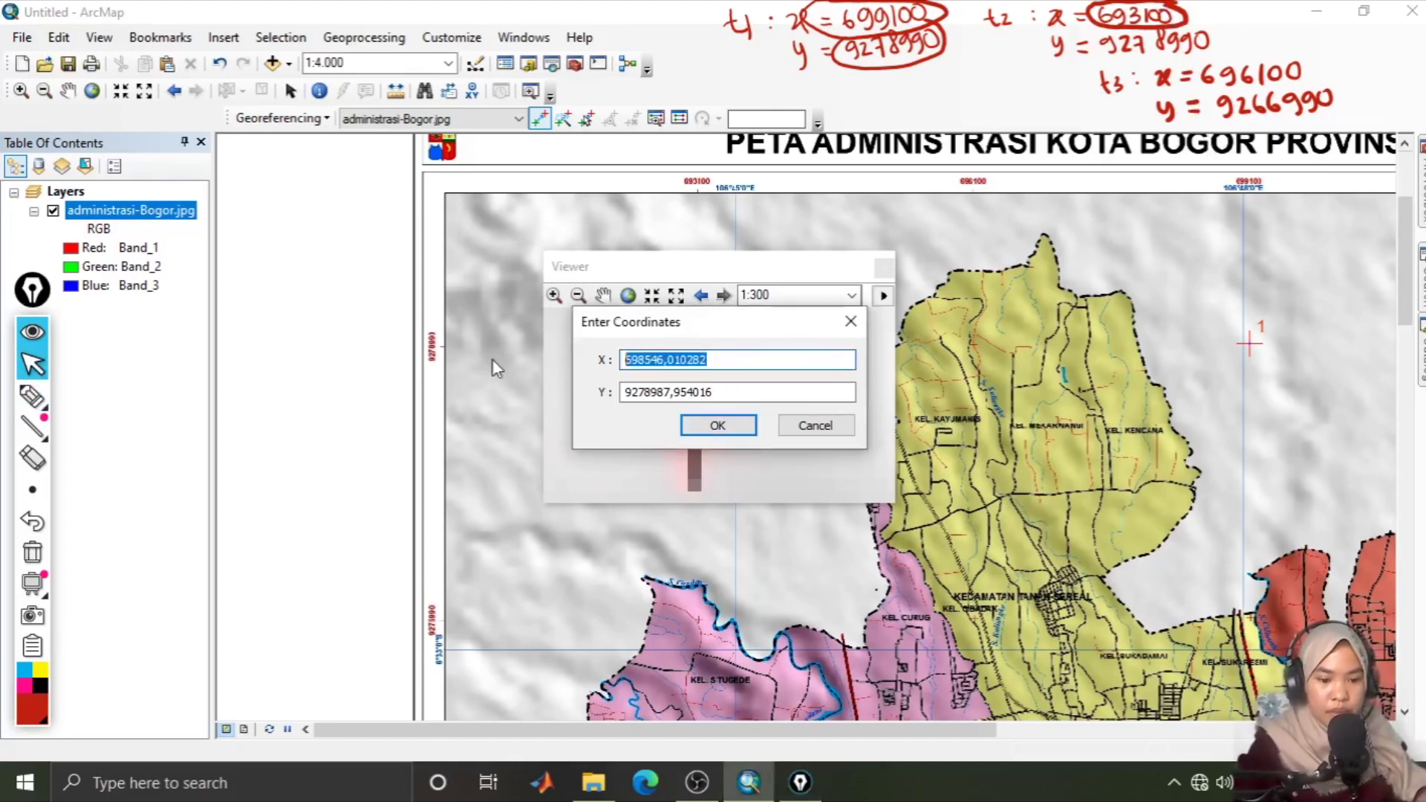
{"action": "type", "text": "693100"}
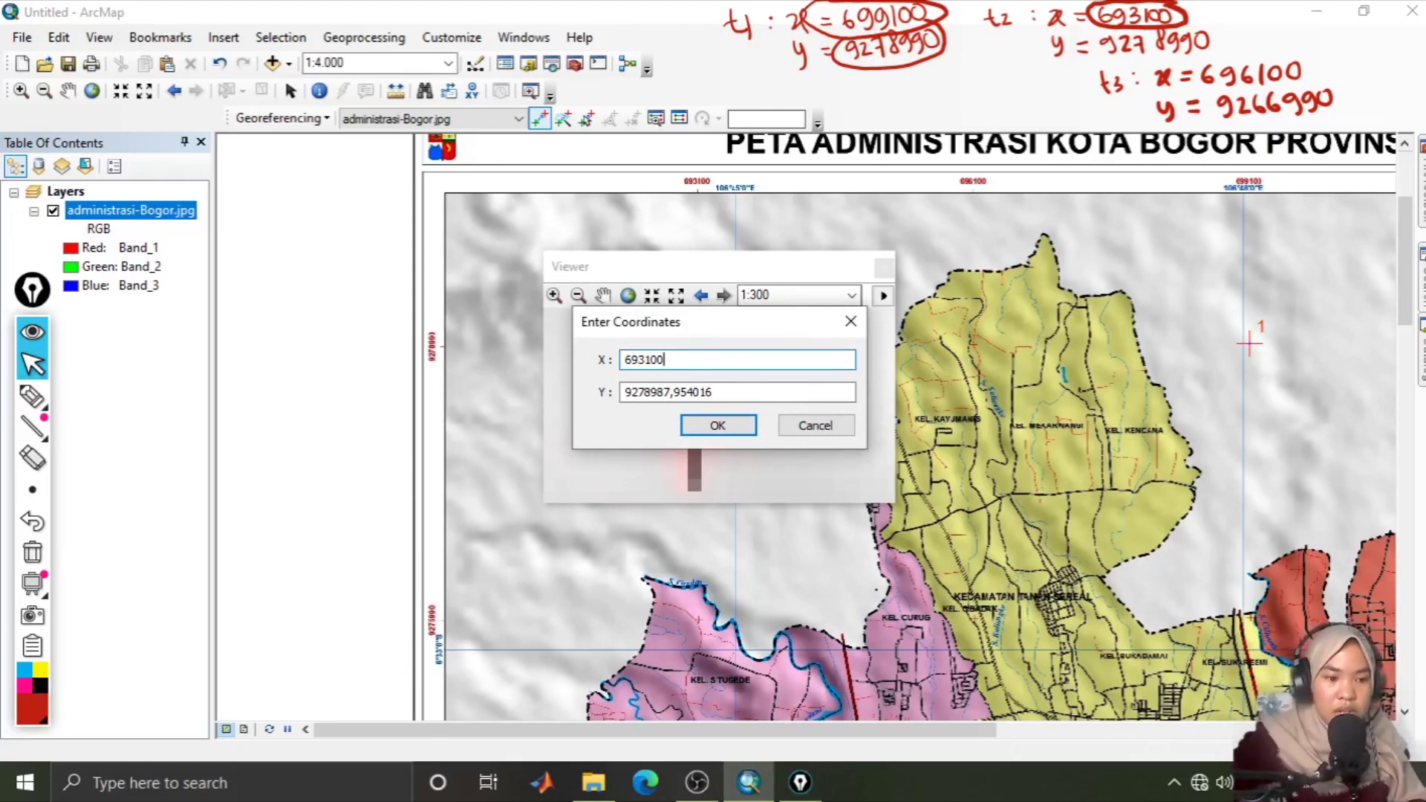
Step: Circle the second point's handwritten y-value, set the control point's Y coordinate to 9278990 and confirm the coordinates
{"action": "left_click", "coordinate": [32, 396]}
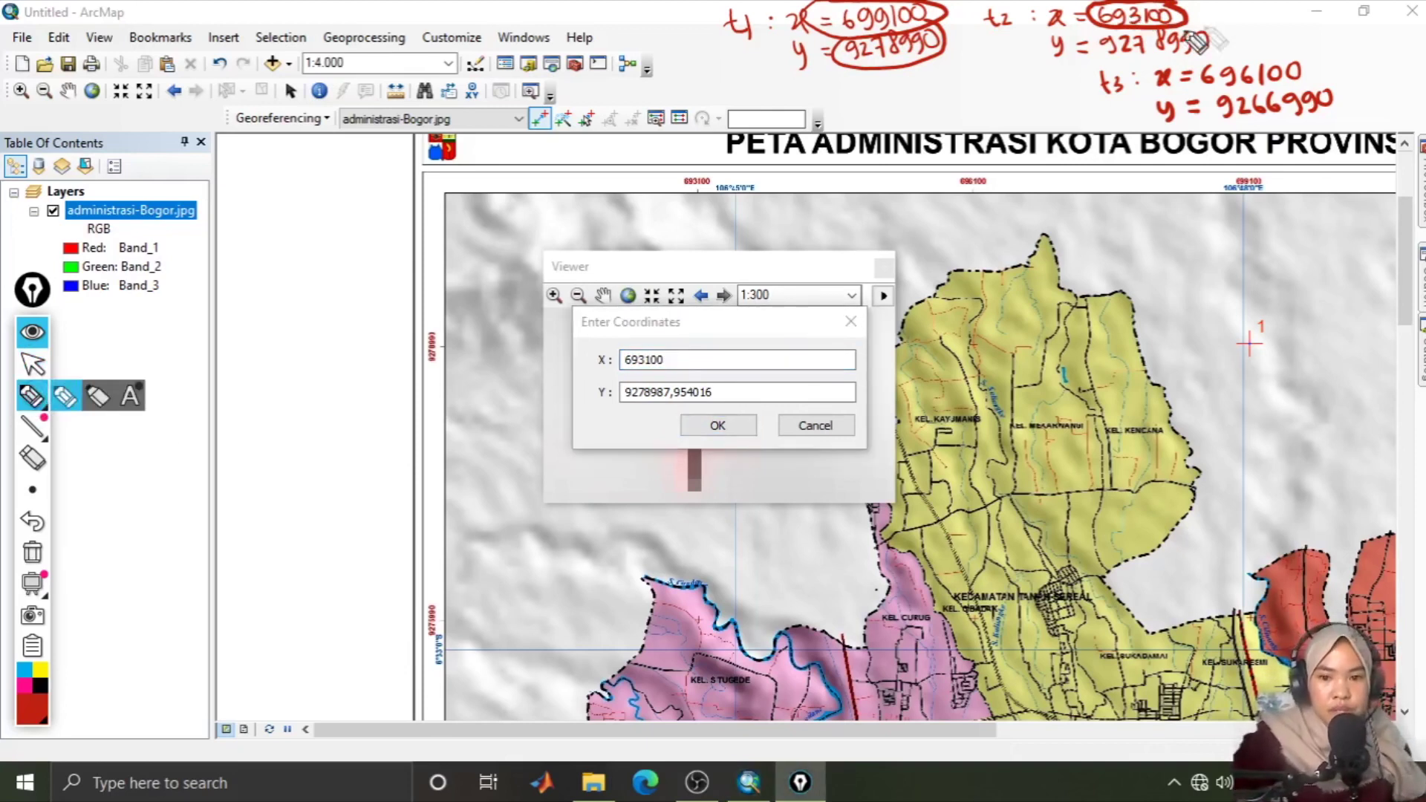
{"action": "mouse_move", "coordinate": [1210, 21]}
{"action": "left_mouse_down"}
{"action": "mouse_move", "coordinate": [1094, 40]}
{"action": "mouse_move", "coordinate": [1208, 54]}
{"action": "mouse_move", "coordinate": [1226, 39]}
{"action": "mouse_move", "coordinate": [1203, 18]}
{"action": "left_mouse_up"}
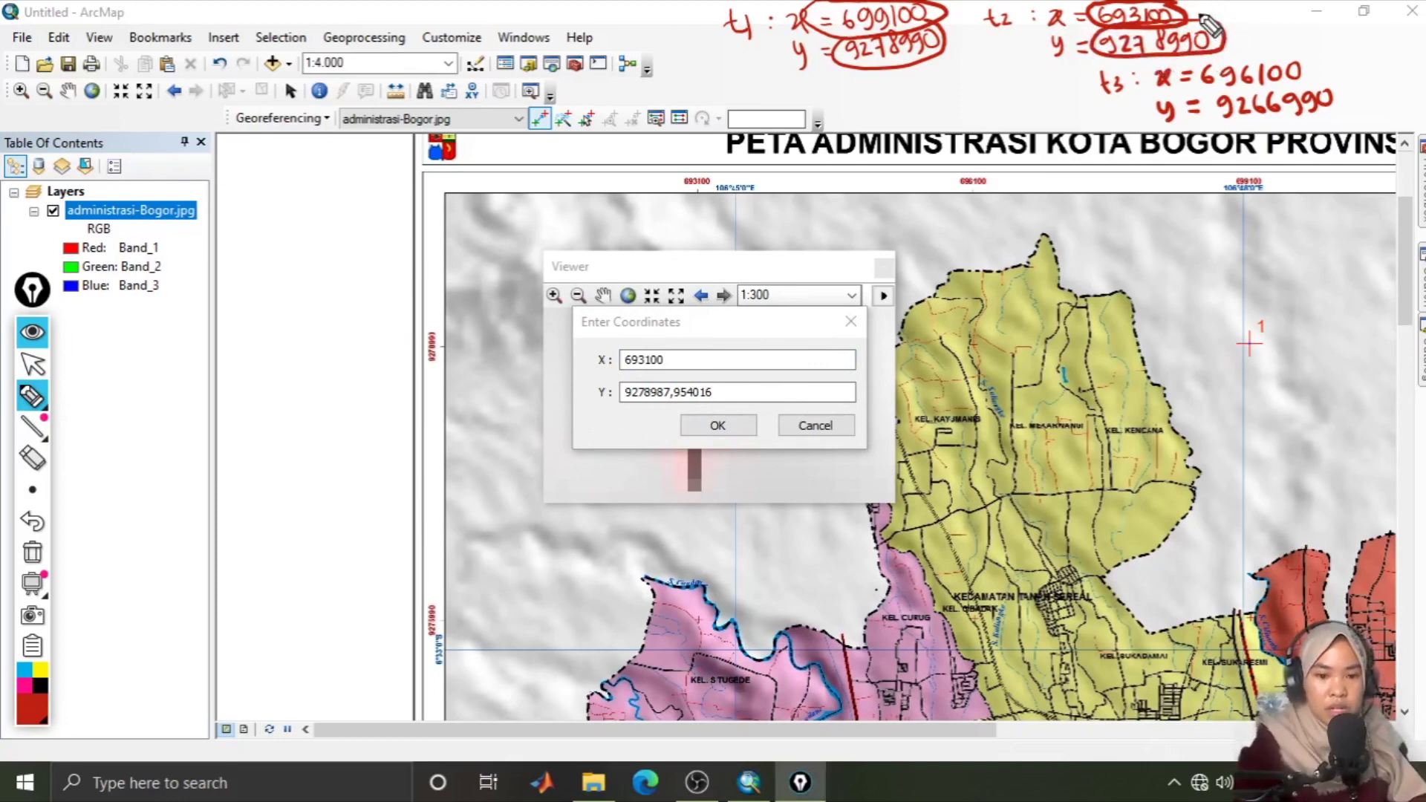
{"action": "left_click", "coordinate": [33, 366]}
{"action": "left_click_drag", "start_coordinate": [741, 393], "coordinate": [675, 399]}
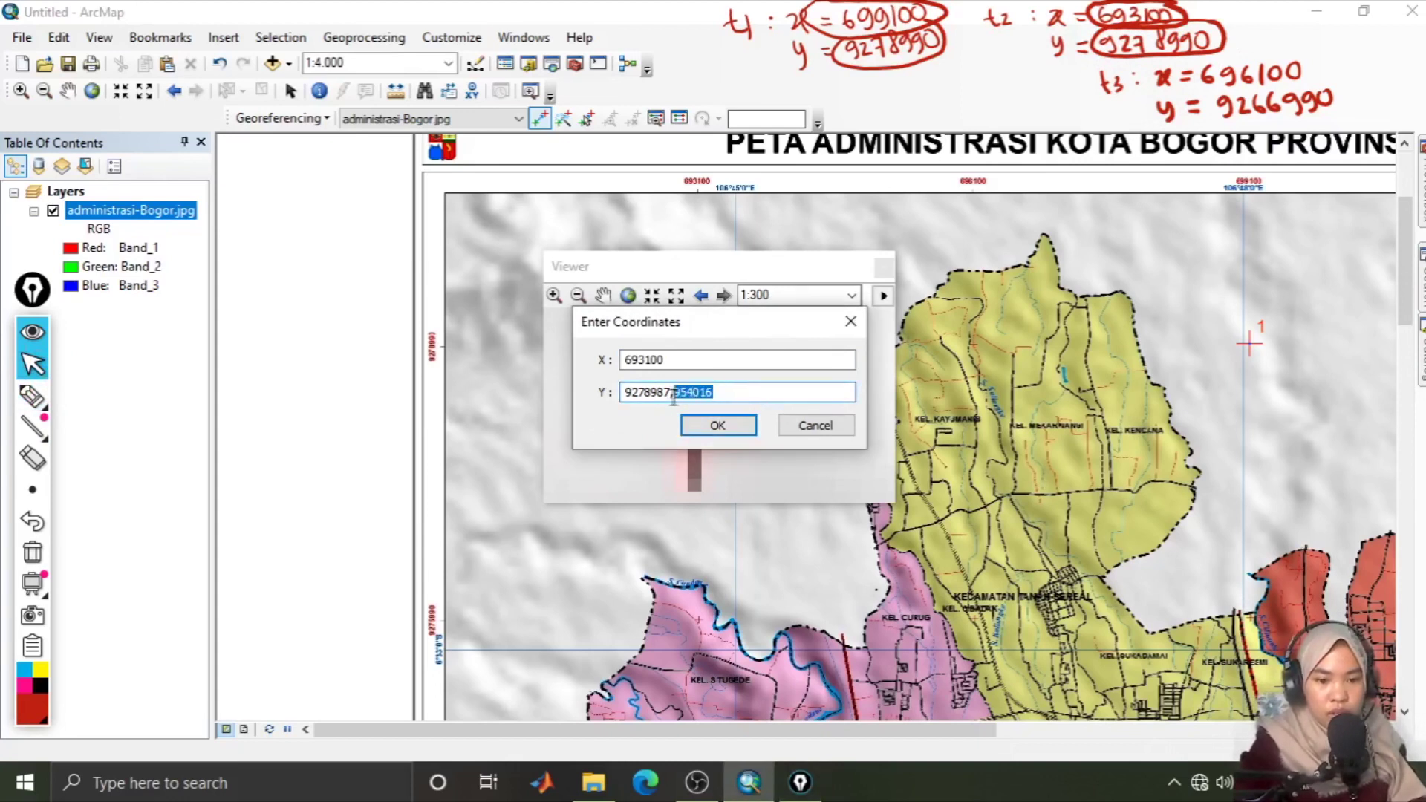
{"action": "type", "text": "9"}
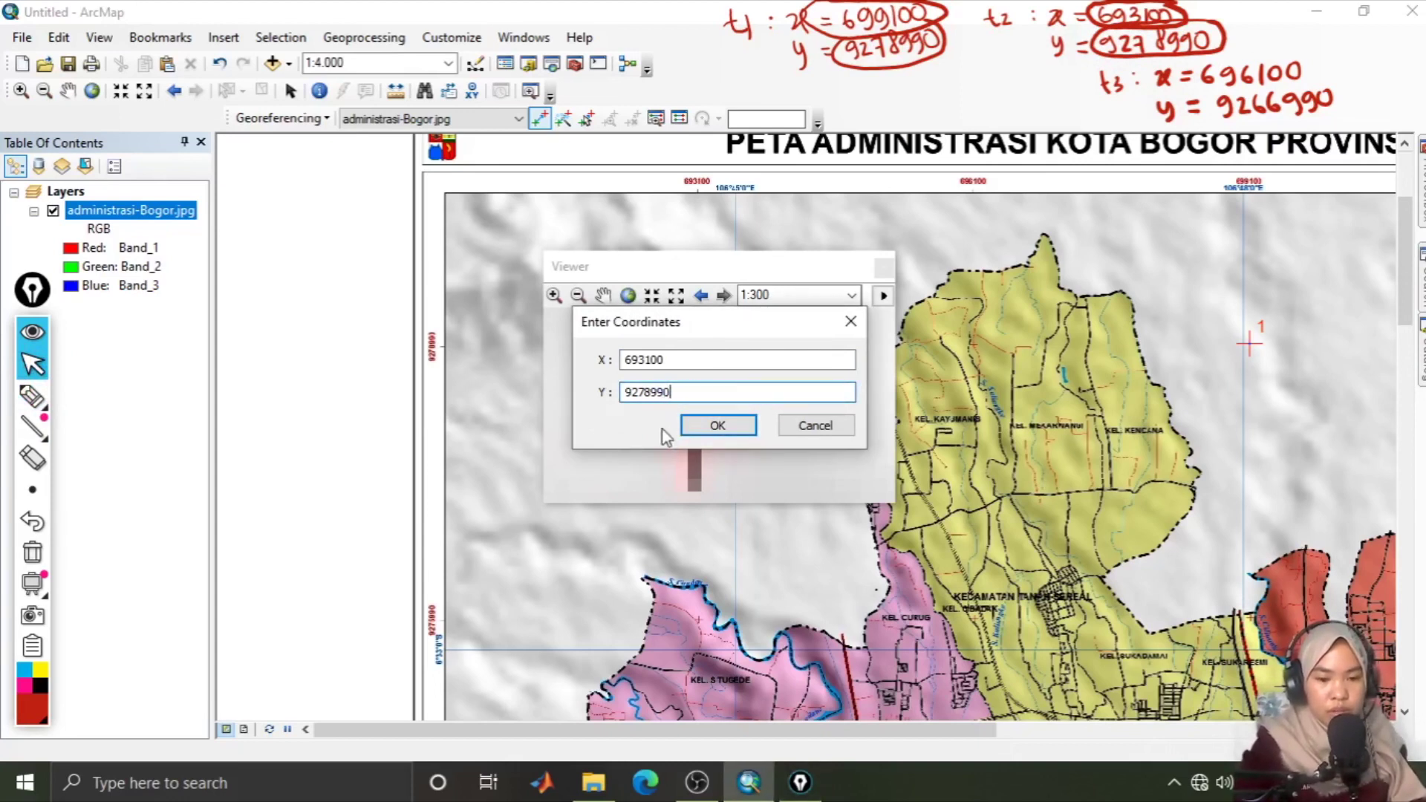
{"action": "left_click", "coordinate": [717, 427]}
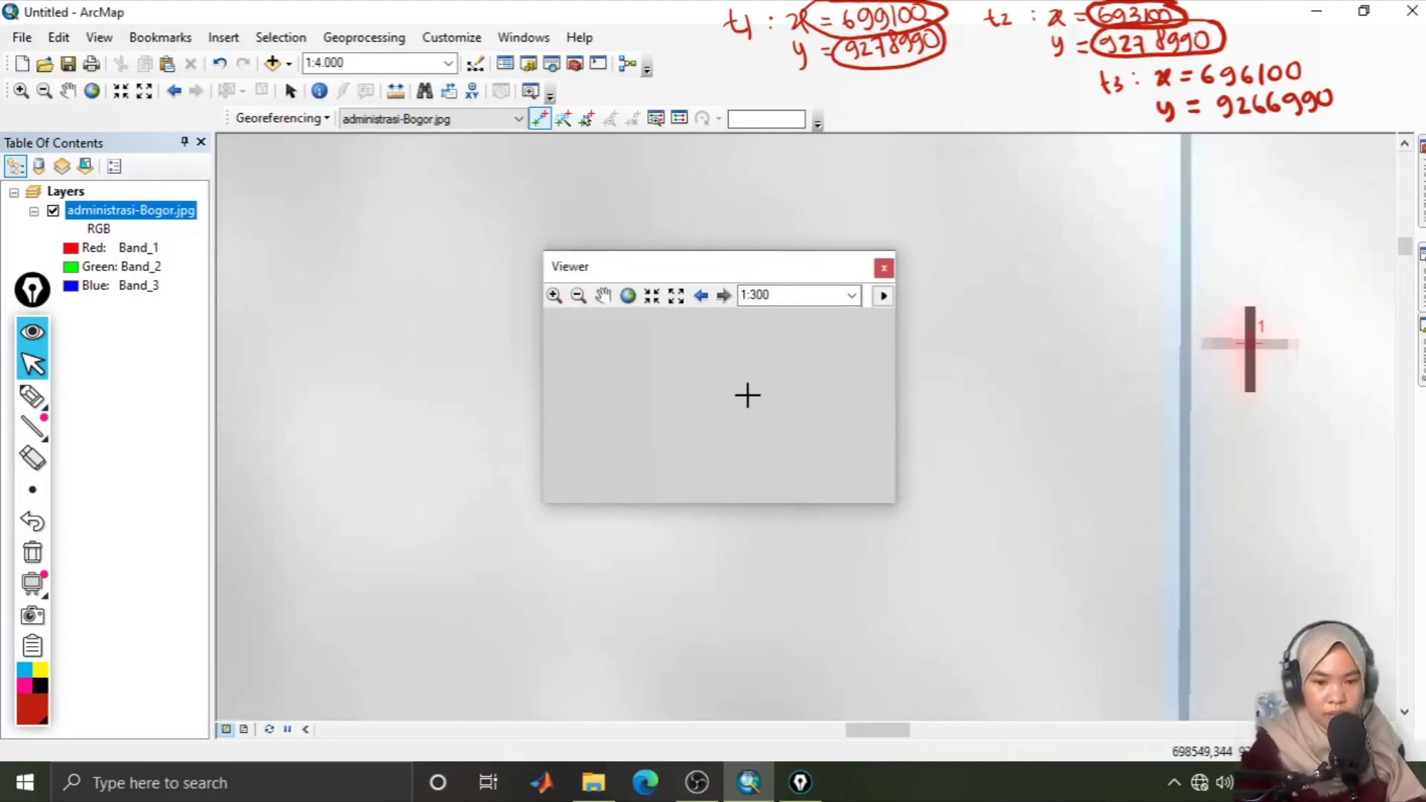
Step: Close the viewer window and zoom the map back to the full extent of the administrasi-Bogor.jpg layer
{"action": "left_click", "coordinate": [884, 269]}
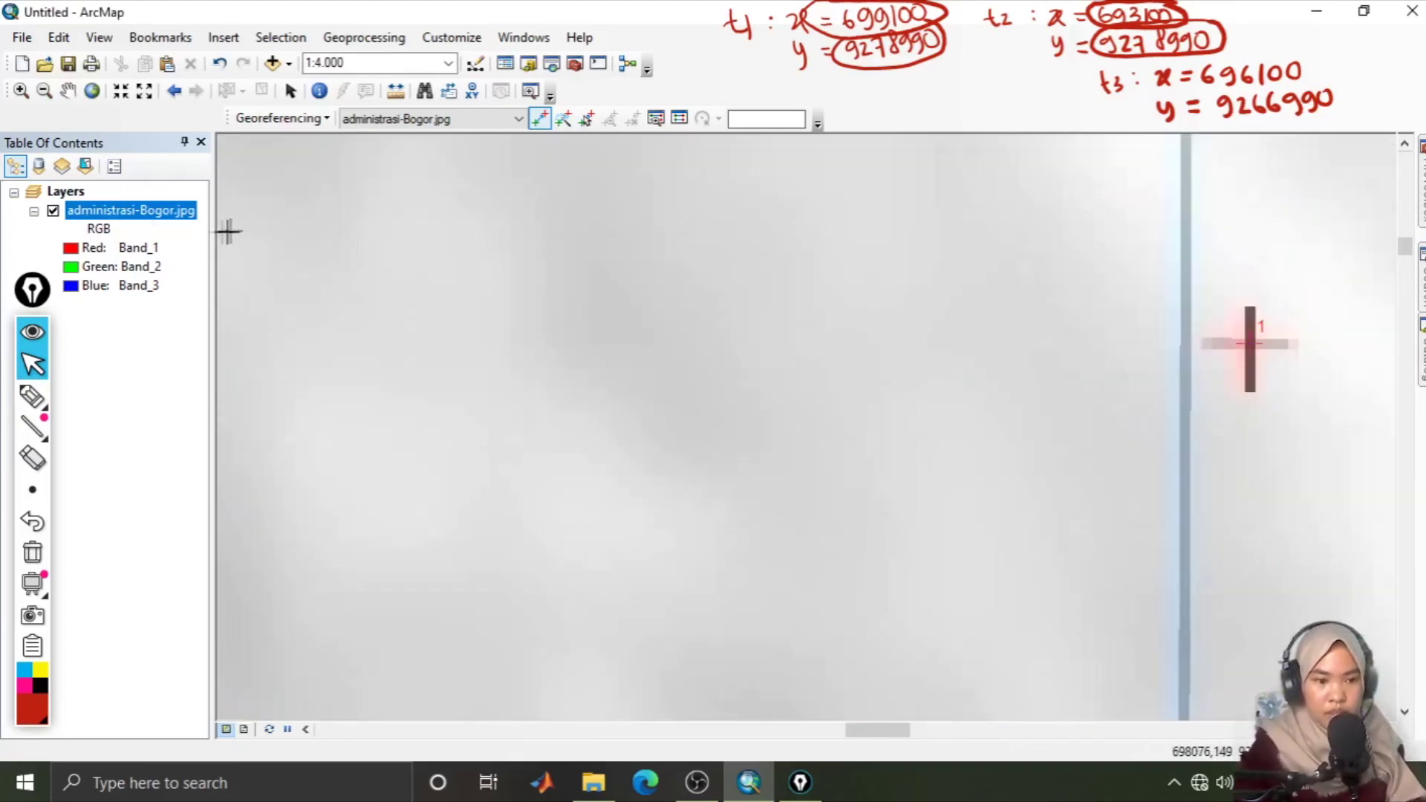
{"action": "right_click", "coordinate": [139, 214]}
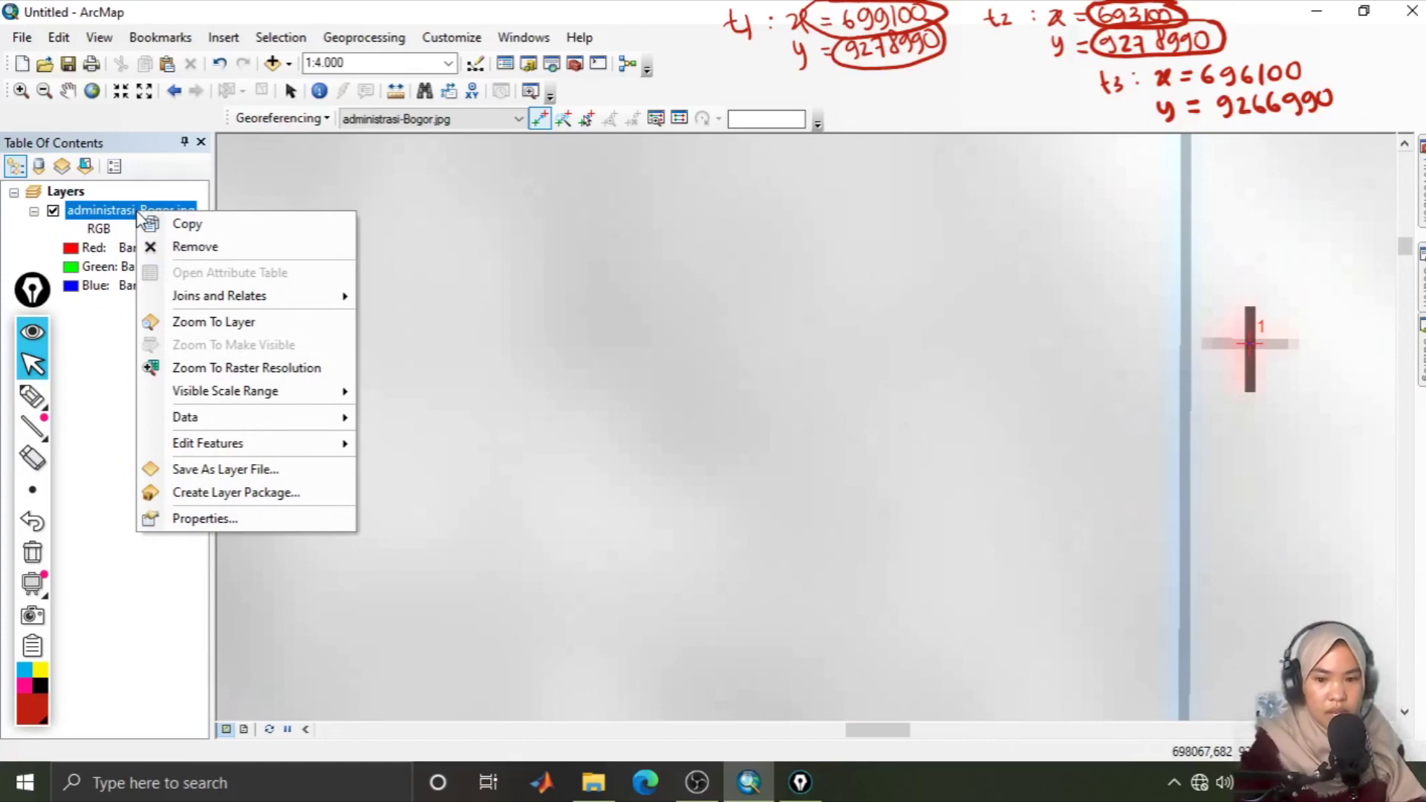
{"action": "left_click", "coordinate": [181, 321]}
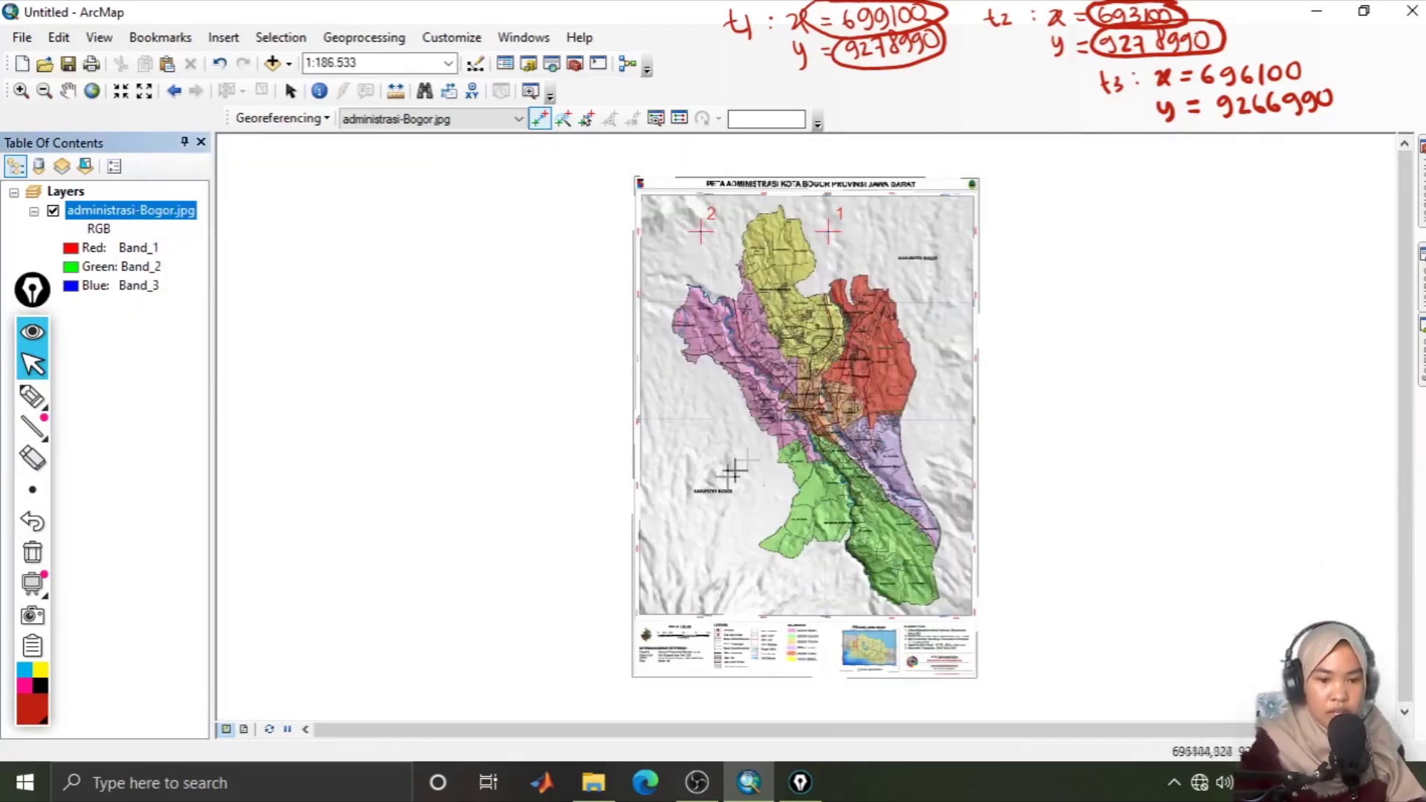
Step: Examine the south-edge x label and west-edge y label aligned with the grid cross near KABUPATEN BOGOR in viewer windows
{"action": "left_click", "coordinate": [21, 91]}
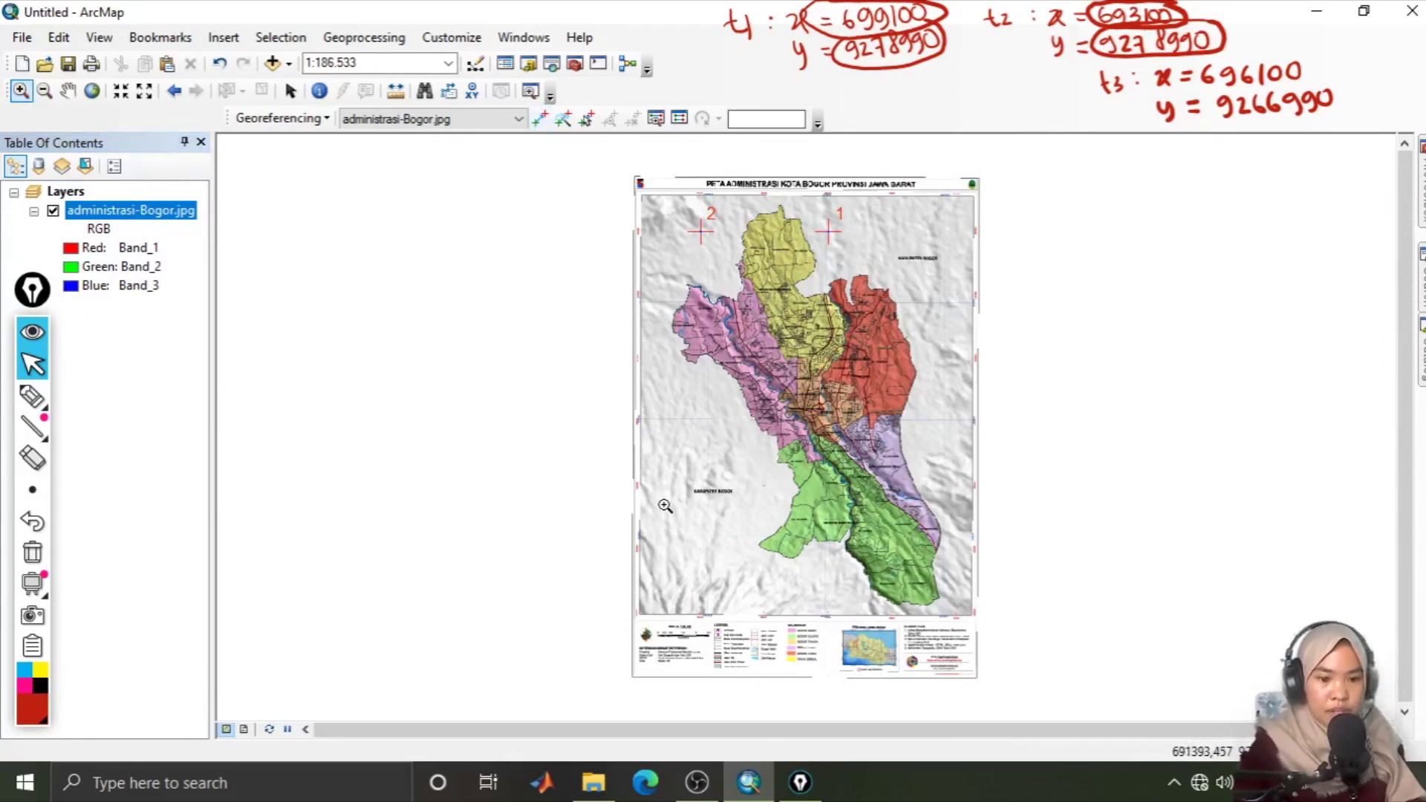
{"action": "scroll", "coordinate": [726, 492], "scroll_direction": "up", "scroll_amount": 3}
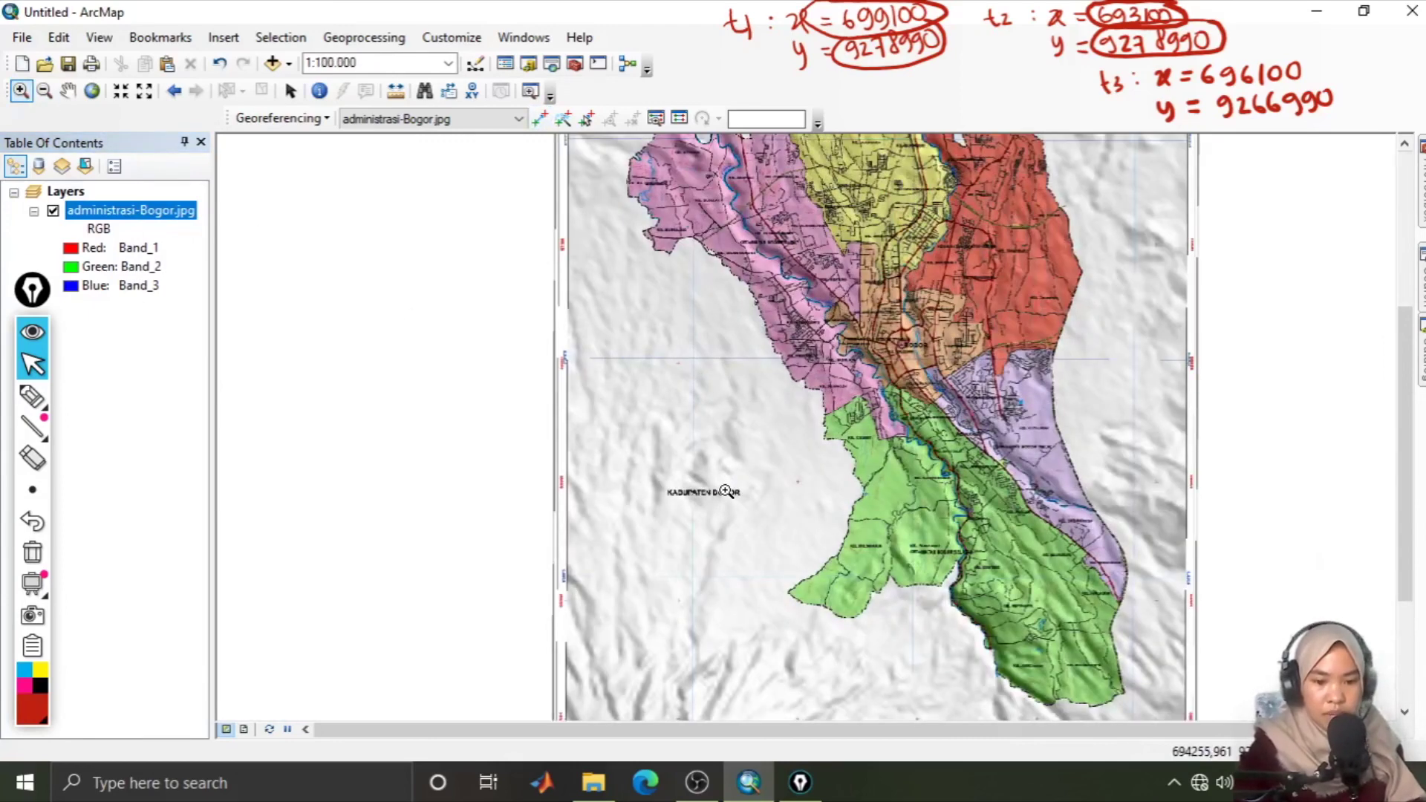
{"action": "scroll", "coordinate": [726, 491], "scroll_direction": "up", "scroll_amount": 2}
{"action": "left_click", "coordinate": [68, 90]}
{"action": "left_click_drag", "start_coordinate": [809, 417], "coordinate": [735, 309]}
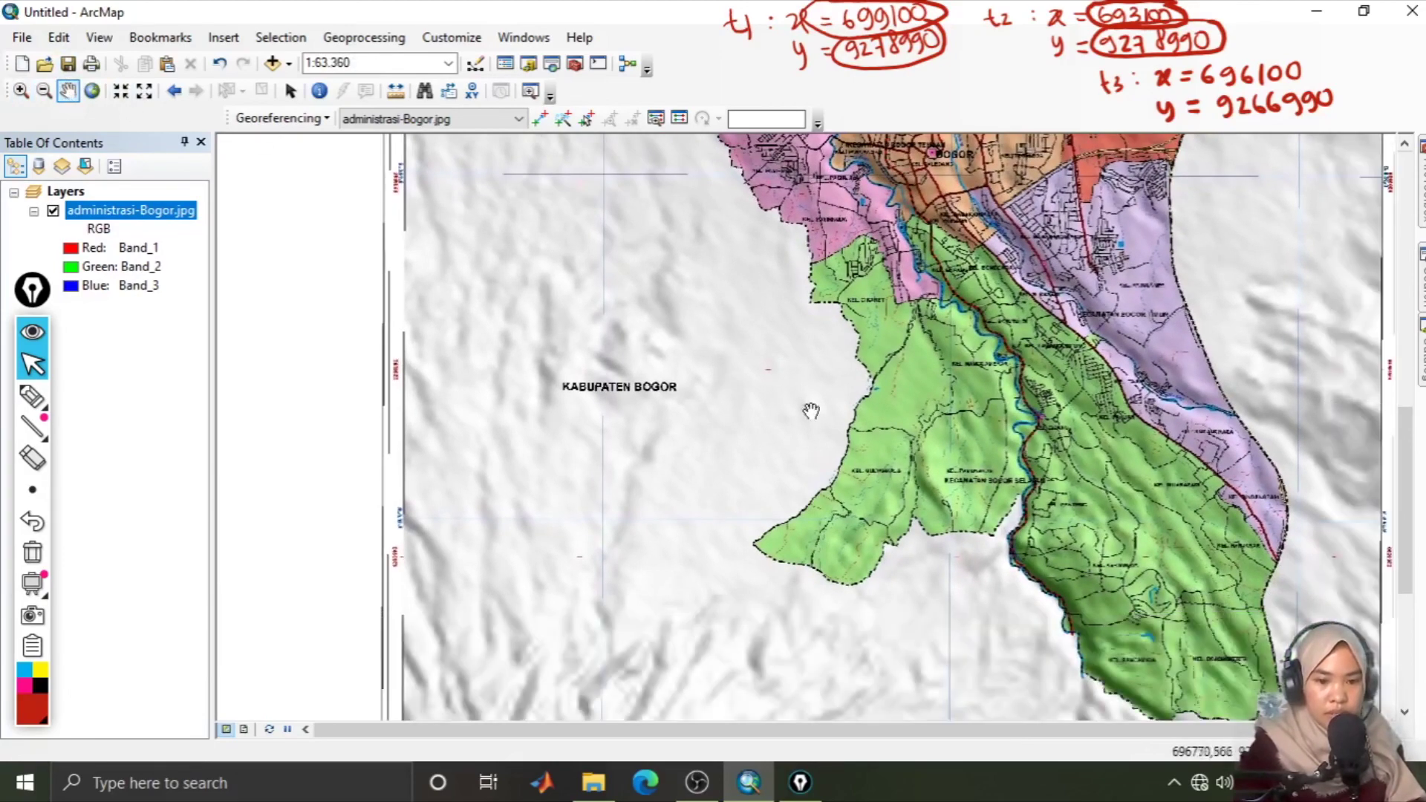
{"action": "left_click_drag", "start_coordinate": [865, 429], "coordinate": [840, 139]}
{"action": "left_click_drag", "start_coordinate": [825, 202], "coordinate": [809, 341]}
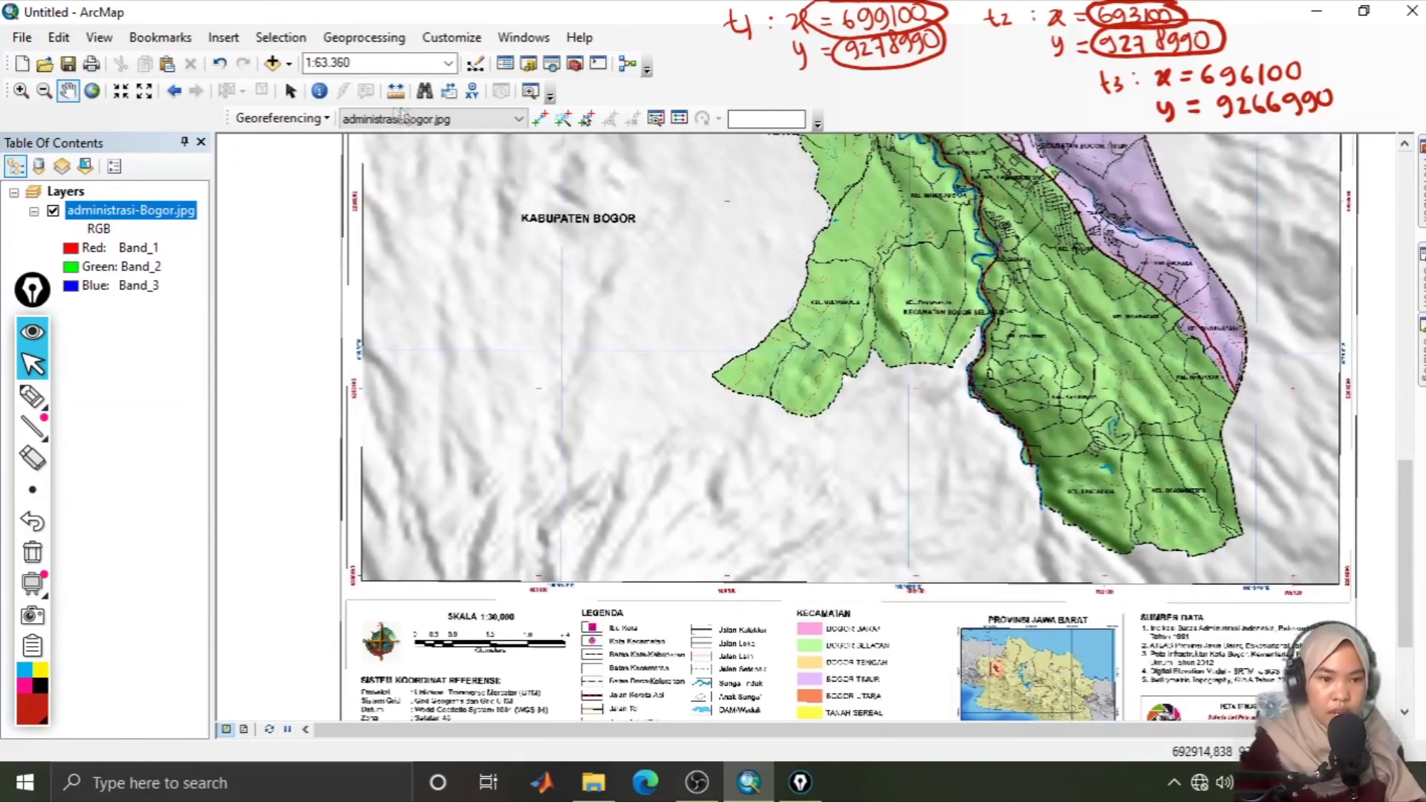
{"action": "left_click", "coordinate": [530, 91]}
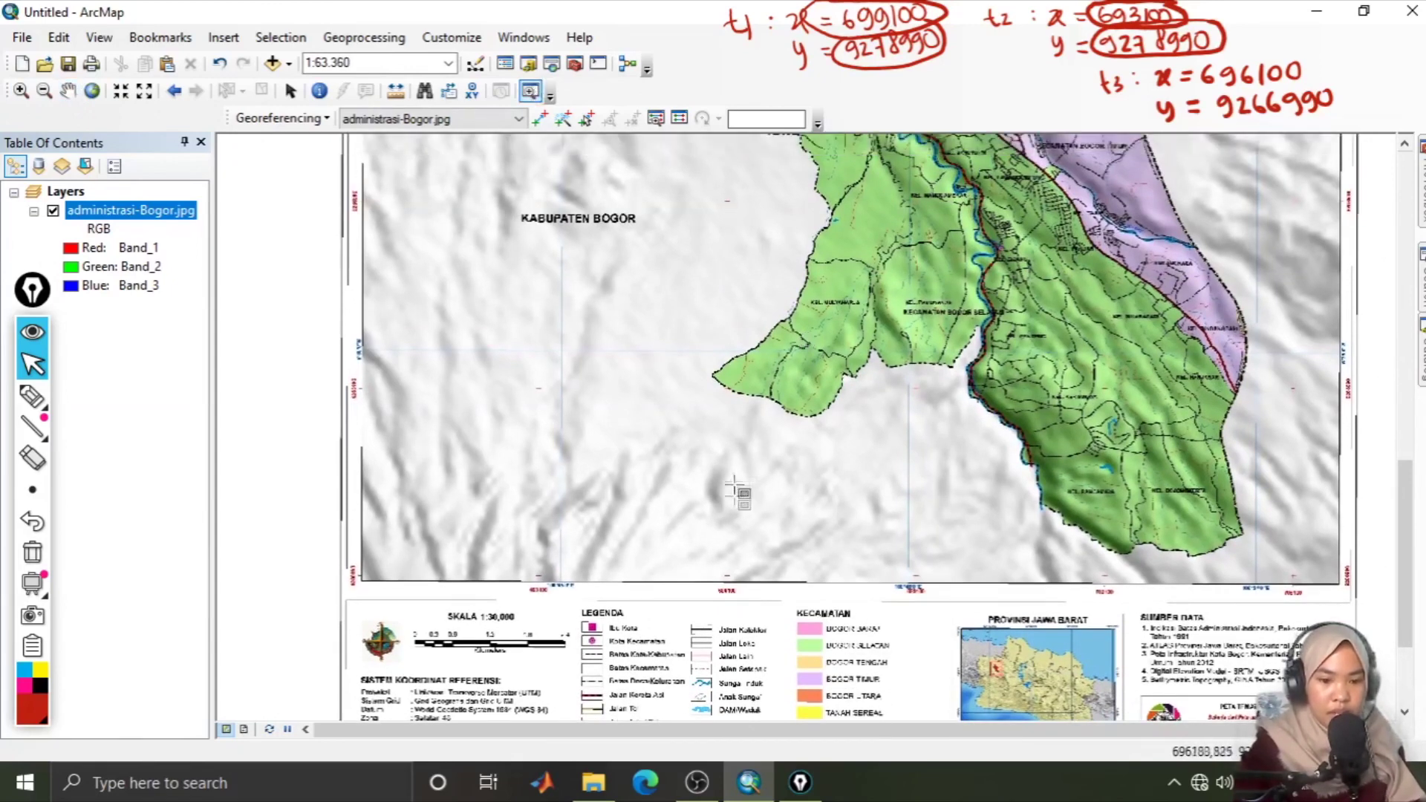
{"action": "left_click", "coordinate": [761, 615]}
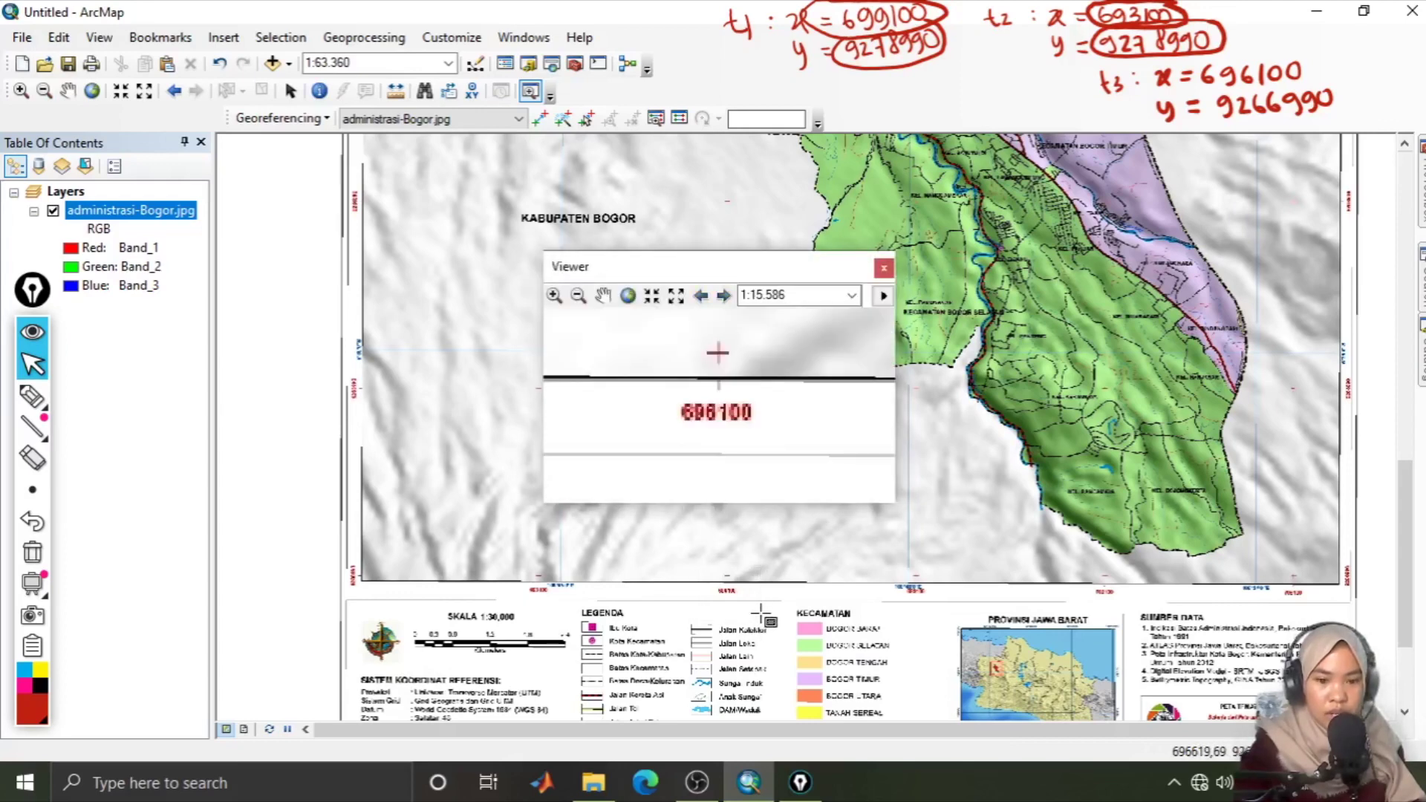
{"action": "left_click", "coordinate": [883, 268]}
{"action": "mouse_move", "coordinate": [318, 157]}
{"action": "left_mouse_down"}
{"action": "mouse_move", "coordinate": [381, 238]}
{"action": "mouse_move", "coordinate": [426, 265]}
{"action": "mouse_move", "coordinate": [392, 250]}
{"action": "left_mouse_up"}
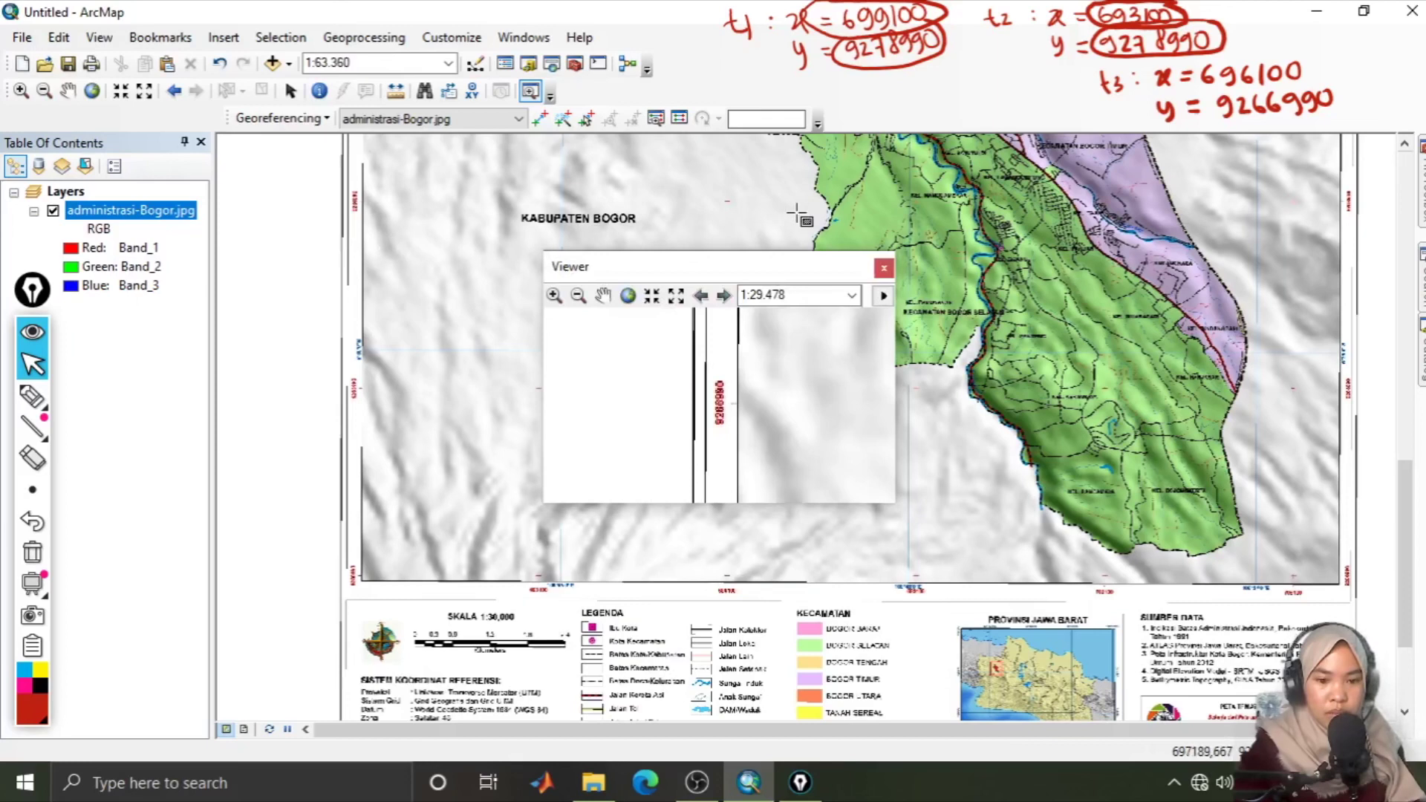
{"action": "left_click", "coordinate": [884, 268]}
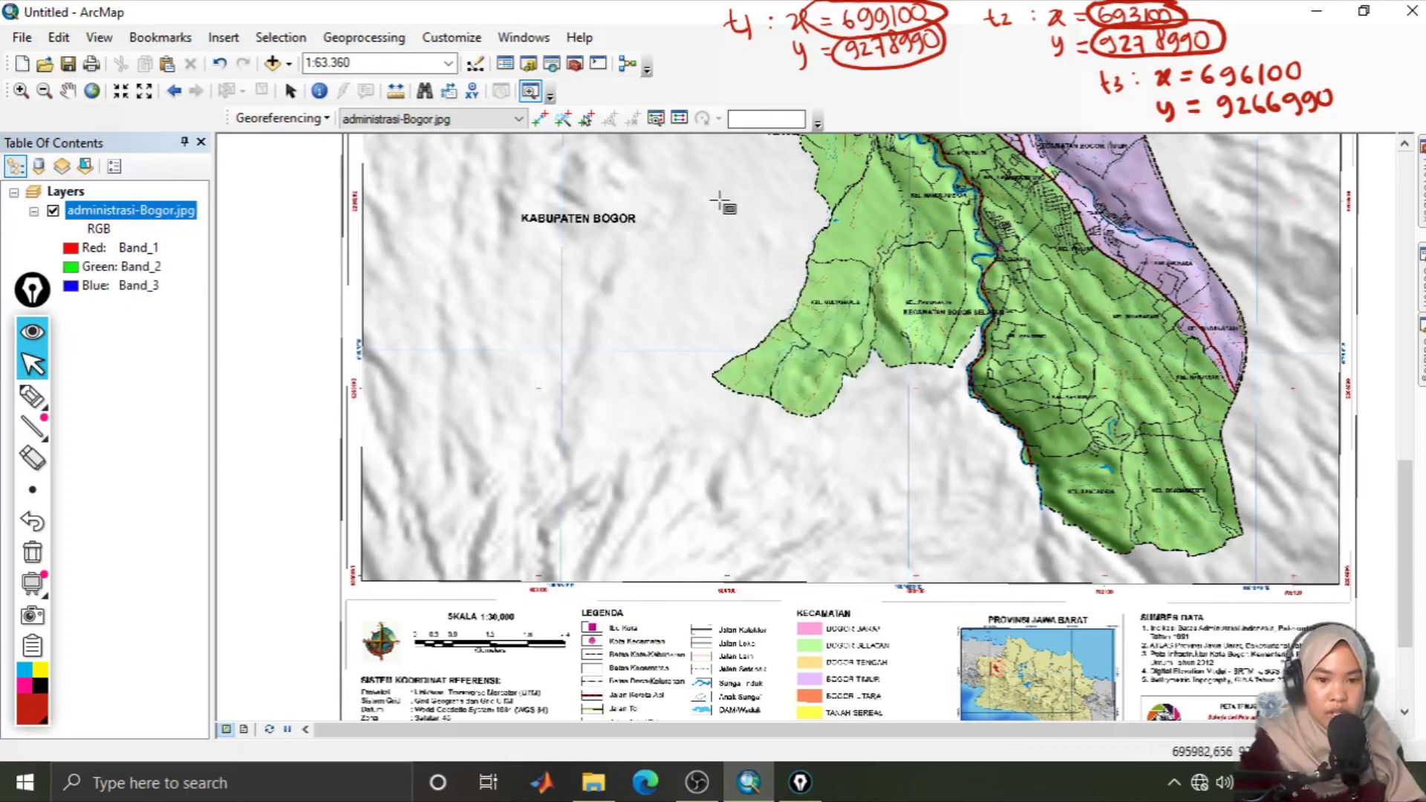
Step: Magnify the grid cross east of the KABUPATEN BOGOR label to 1:2.500 in a new viewer window
{"action": "left_click_drag", "start_coordinate": [697, 179], "coordinate": [759, 228]}
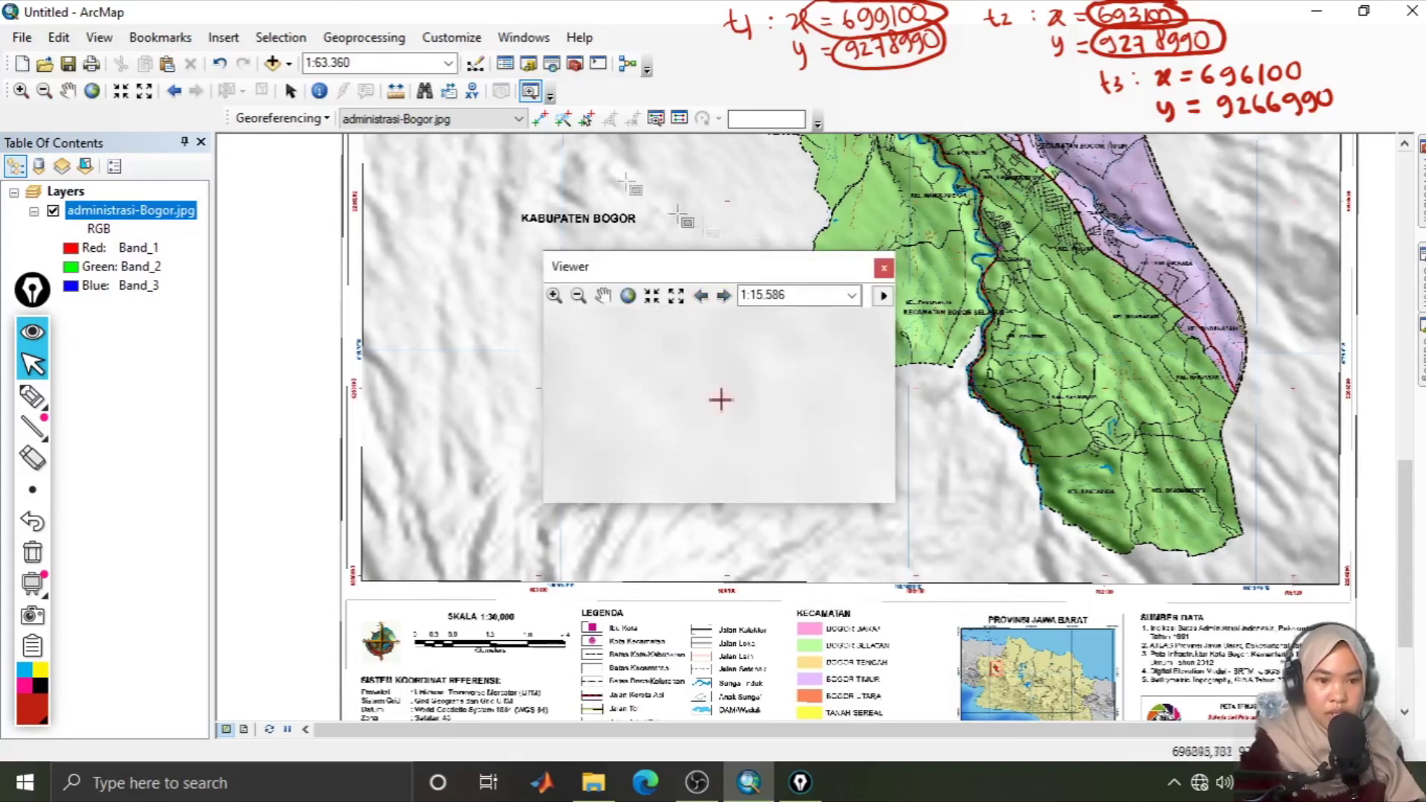
{"action": "left_click", "coordinate": [554, 296]}
{"action": "scroll", "coordinate": [720, 401], "scroll_direction": "down", "scroll_amount": 3}
{"action": "scroll", "coordinate": [721, 405], "scroll_direction": "down", "scroll_amount": 4}
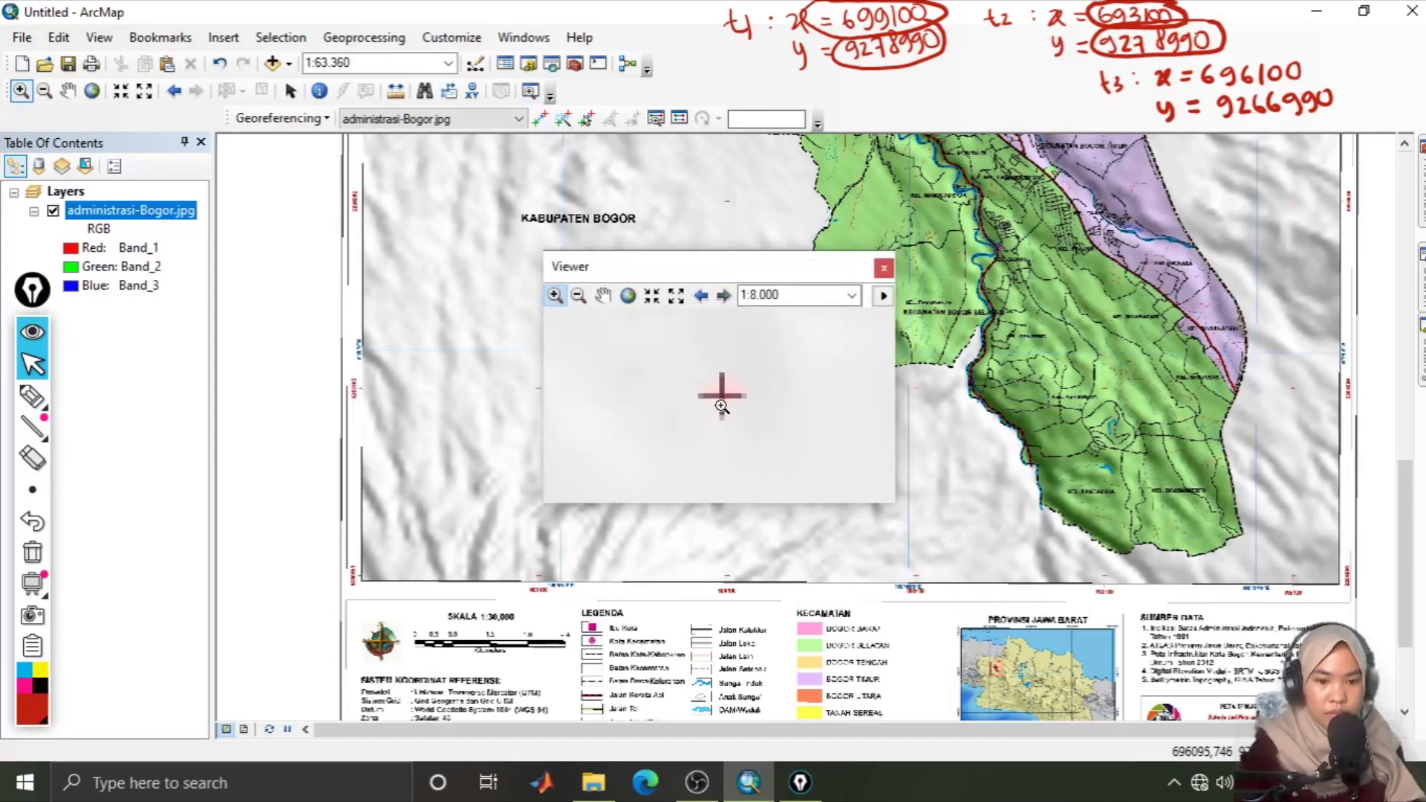
{"action": "scroll", "coordinate": [720, 405], "scroll_direction": "down", "scroll_amount": 1}
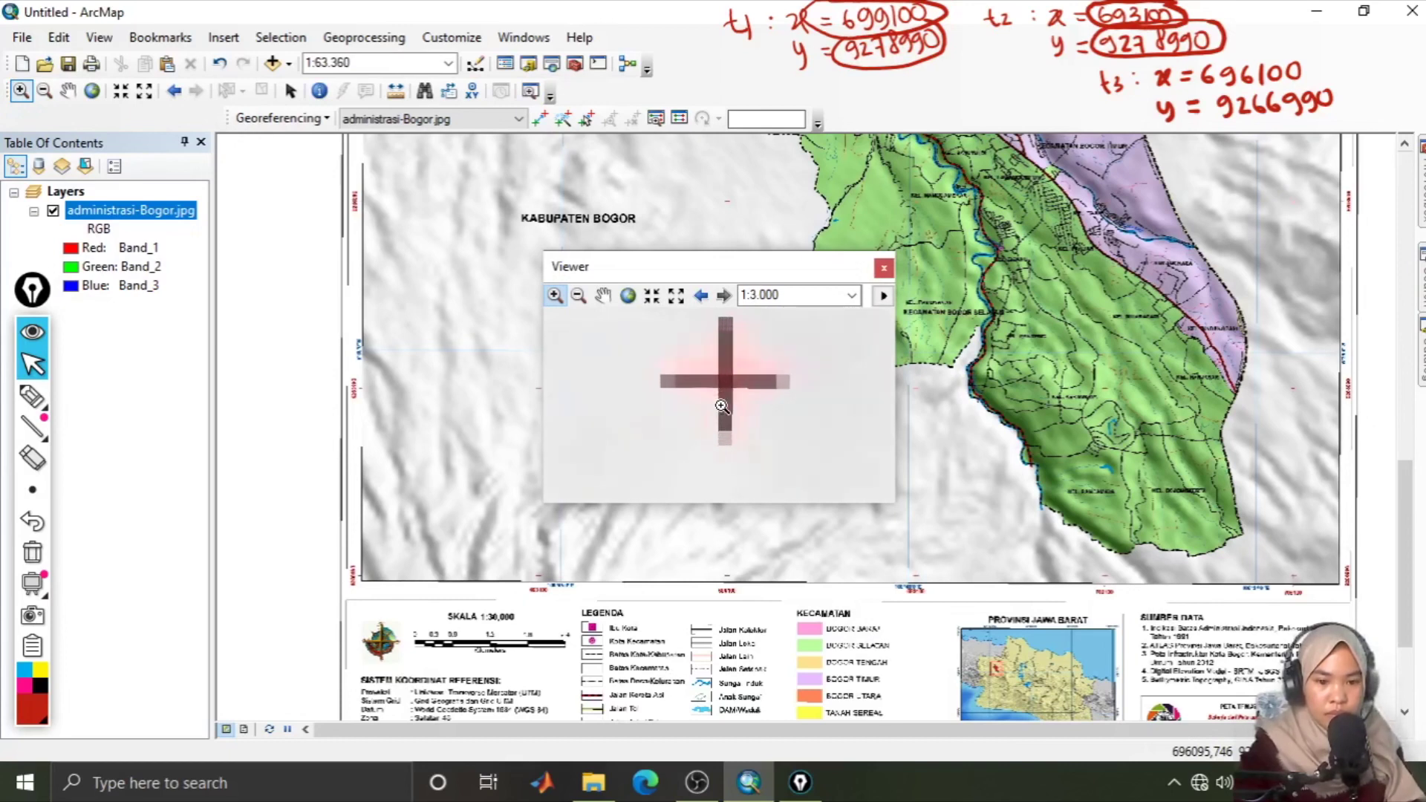
{"action": "scroll", "coordinate": [720, 405], "scroll_direction": "down", "scroll_amount": 1}
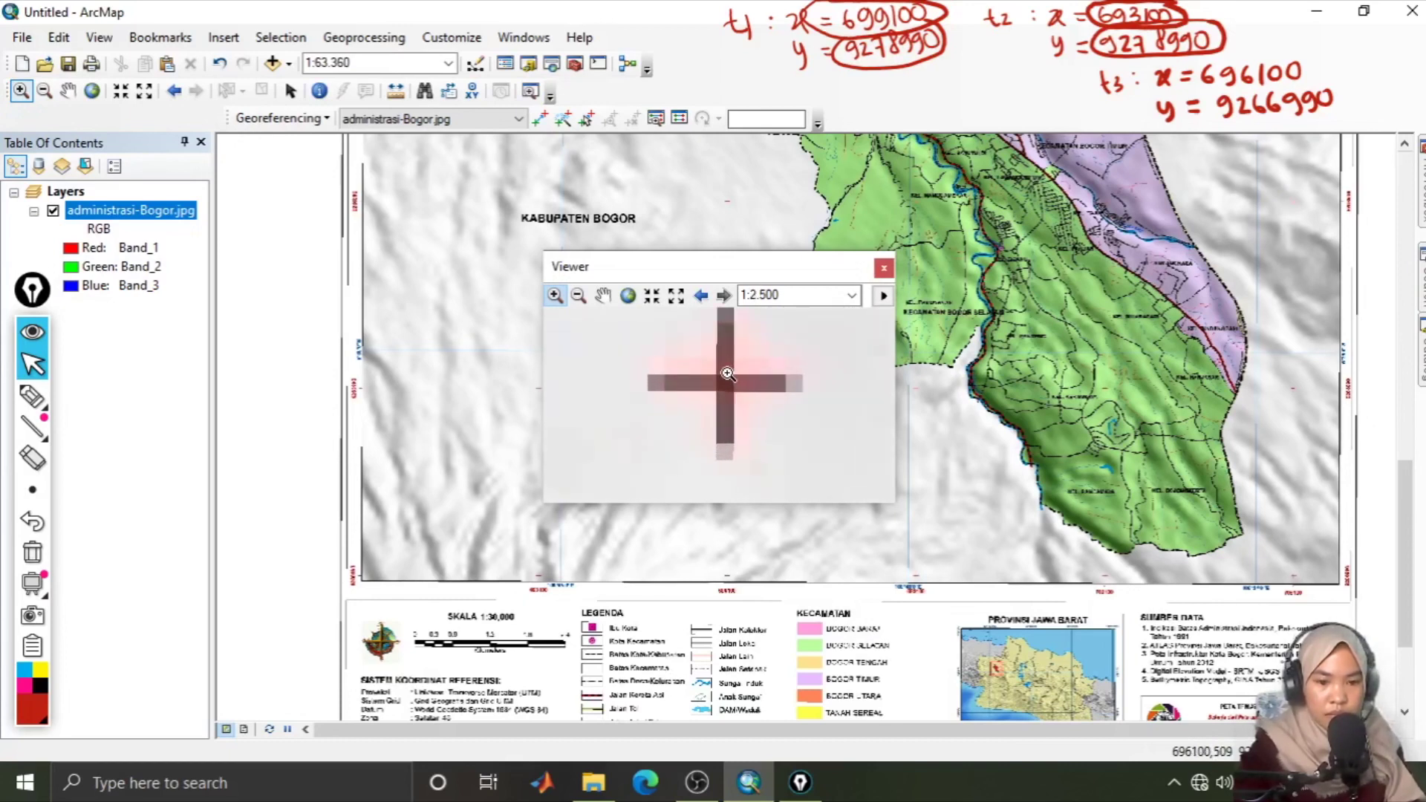
Step: Place the third control point on the centre of the magnified cross and open its X and Y coordinate entry
{"action": "left_click", "coordinate": [540, 119]}
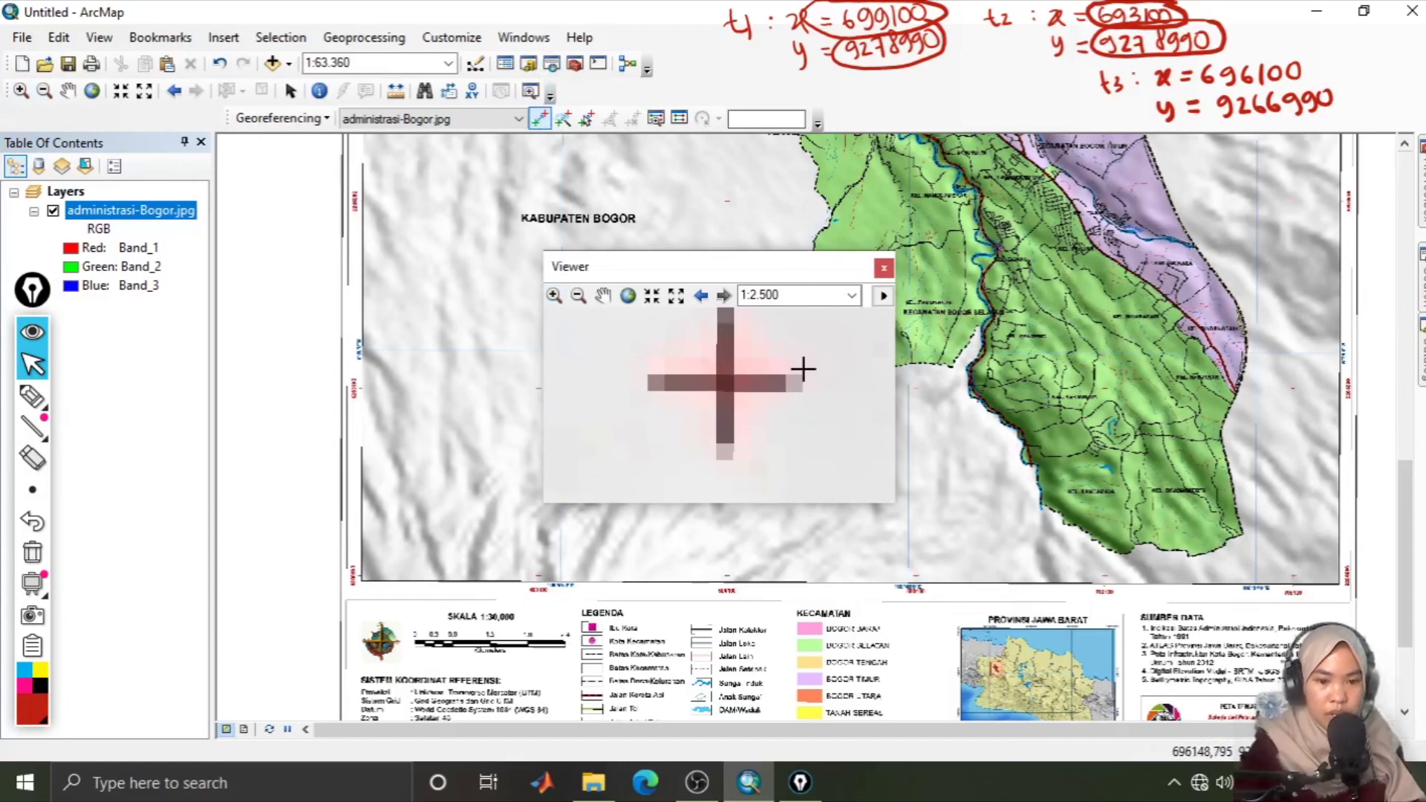
{"action": "left_click", "coordinate": [724, 381]}
{"action": "right_click", "coordinate": [726, 387]}
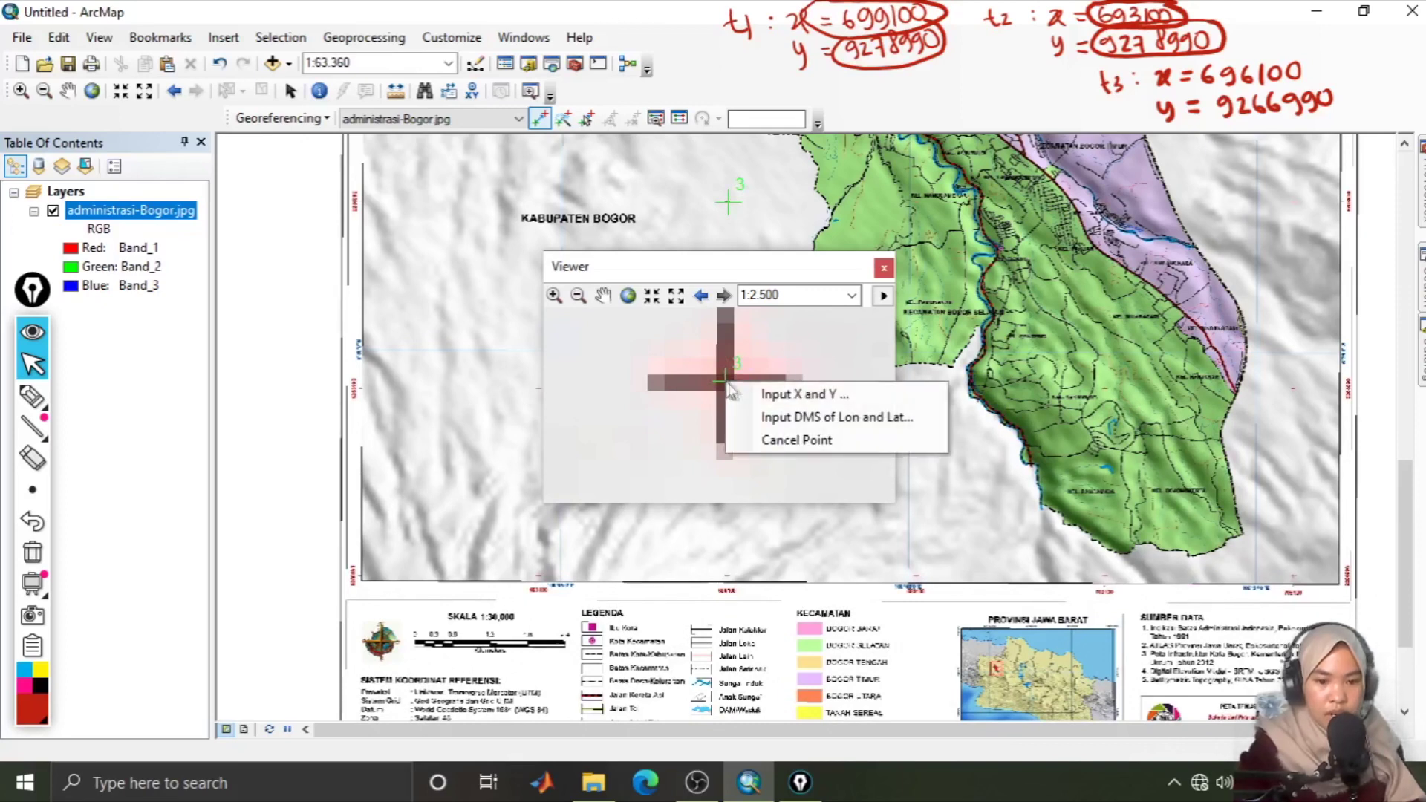
{"action": "left_click", "coordinate": [747, 394]}
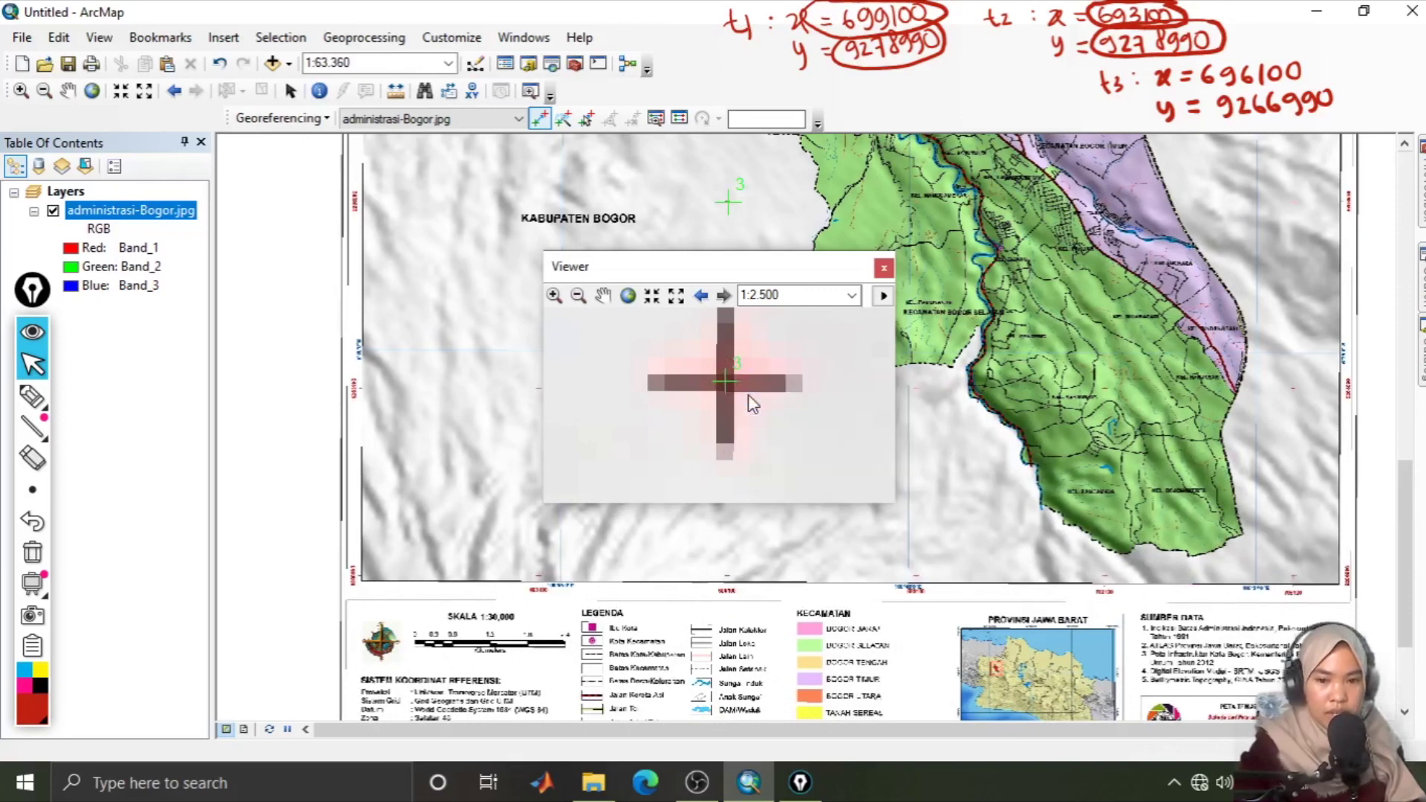
Step: Circle the third point's handwritten x-value and set the control point's X coordinate to 696100
{"action": "key", "text": "BackSpace"}
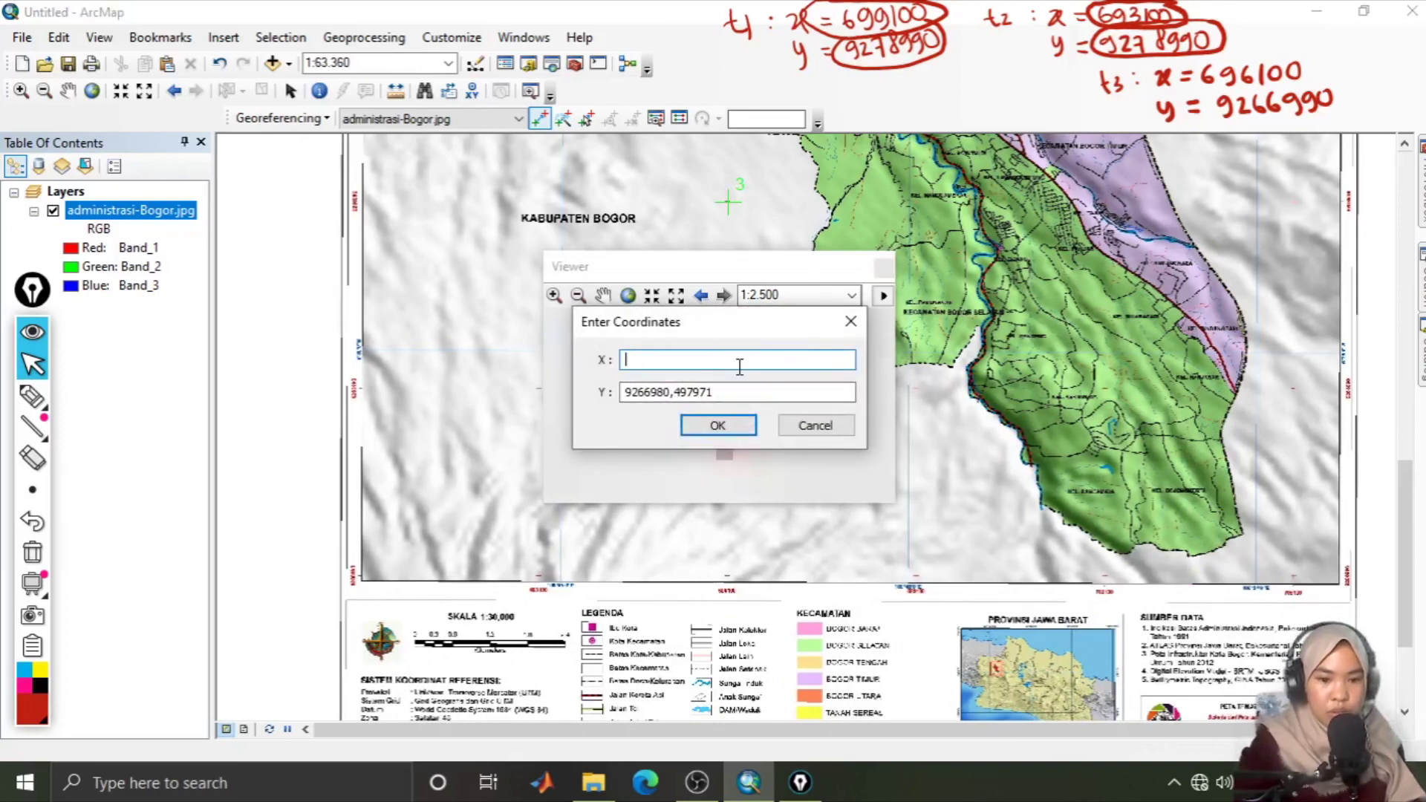
{"action": "left_click", "coordinate": [32, 396]}
{"action": "left_click", "coordinate": [32, 396]}
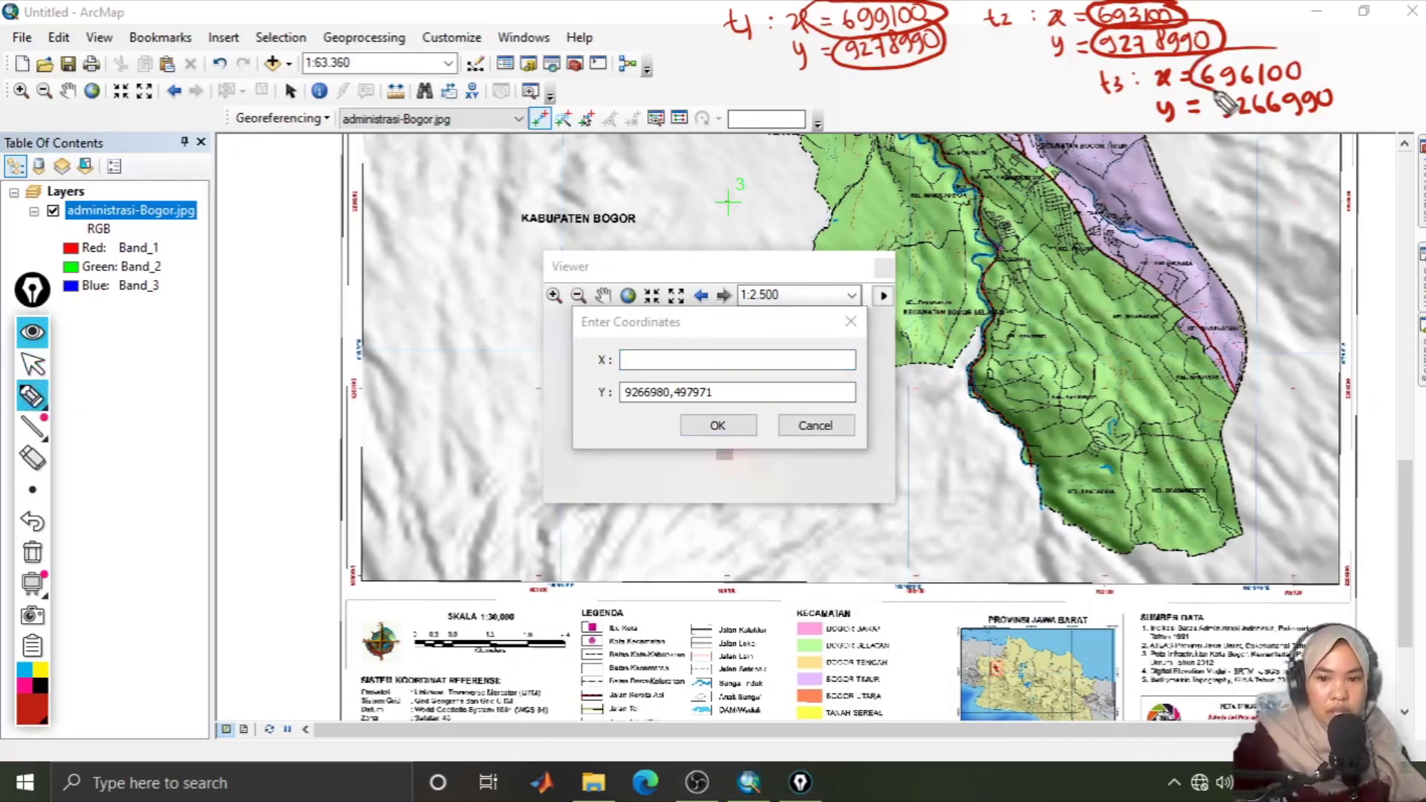
{"action": "left_click_drag", "start_coordinate": [1224, 104], "coordinate": [1305, 69]}
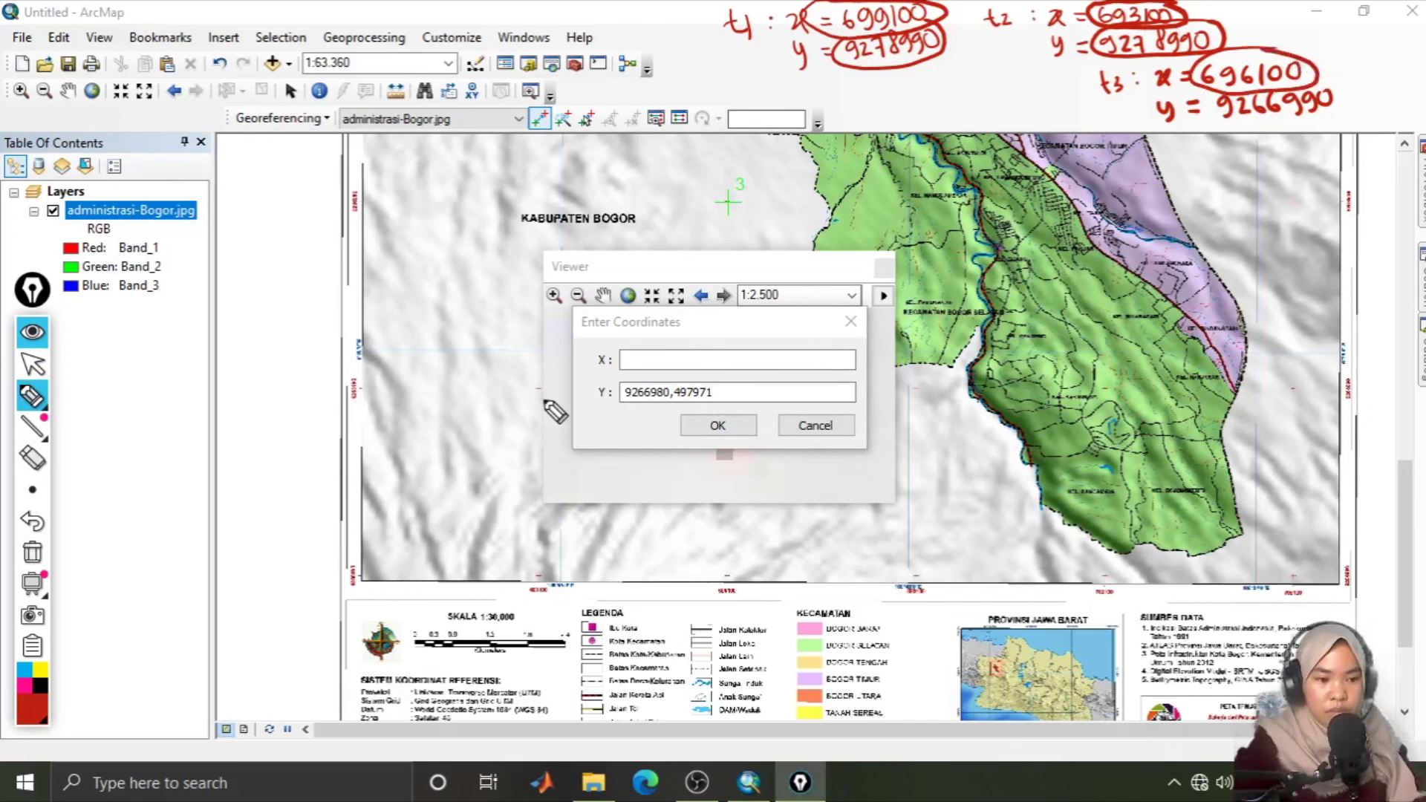
{"action": "left_click", "coordinate": [32, 364]}
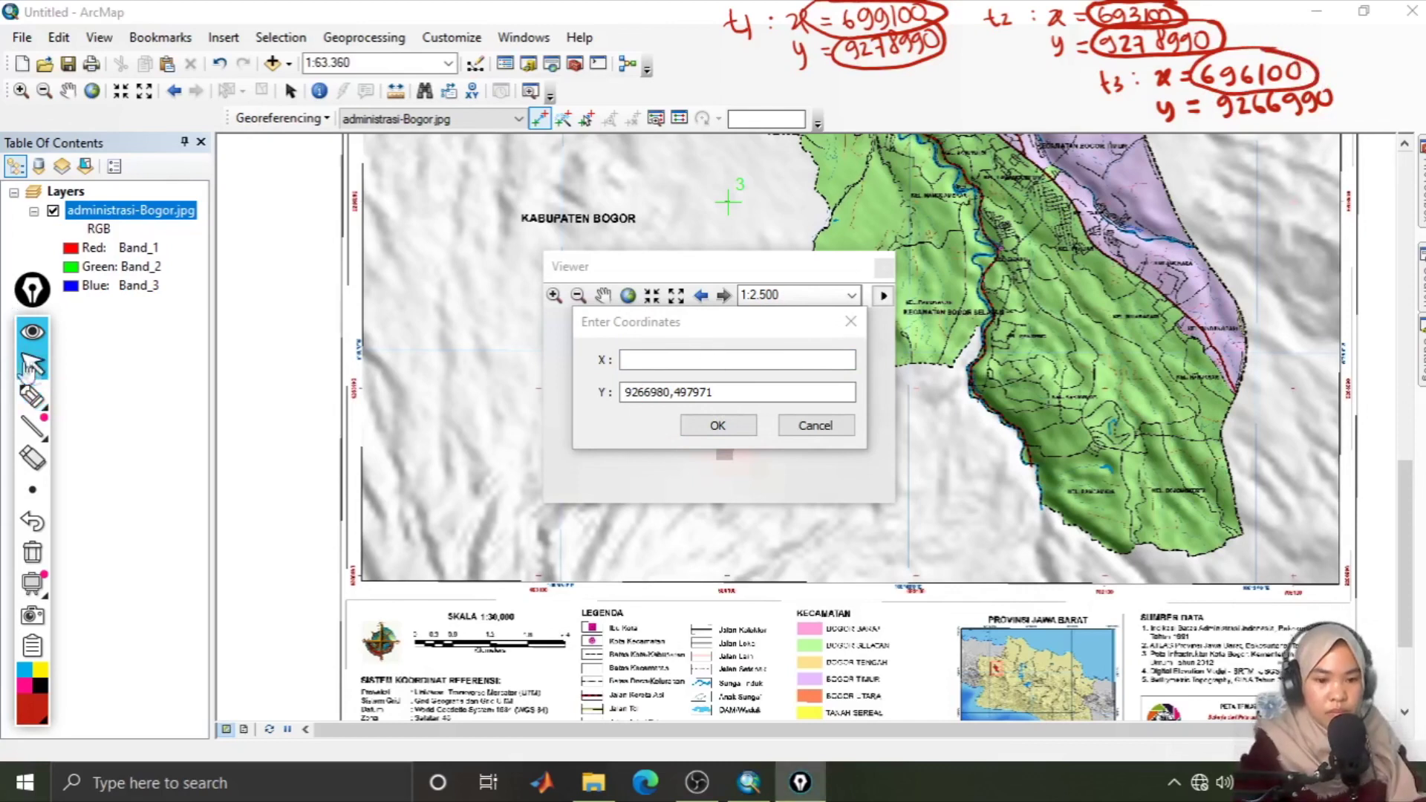
{"action": "left_click", "coordinate": [724, 361]}
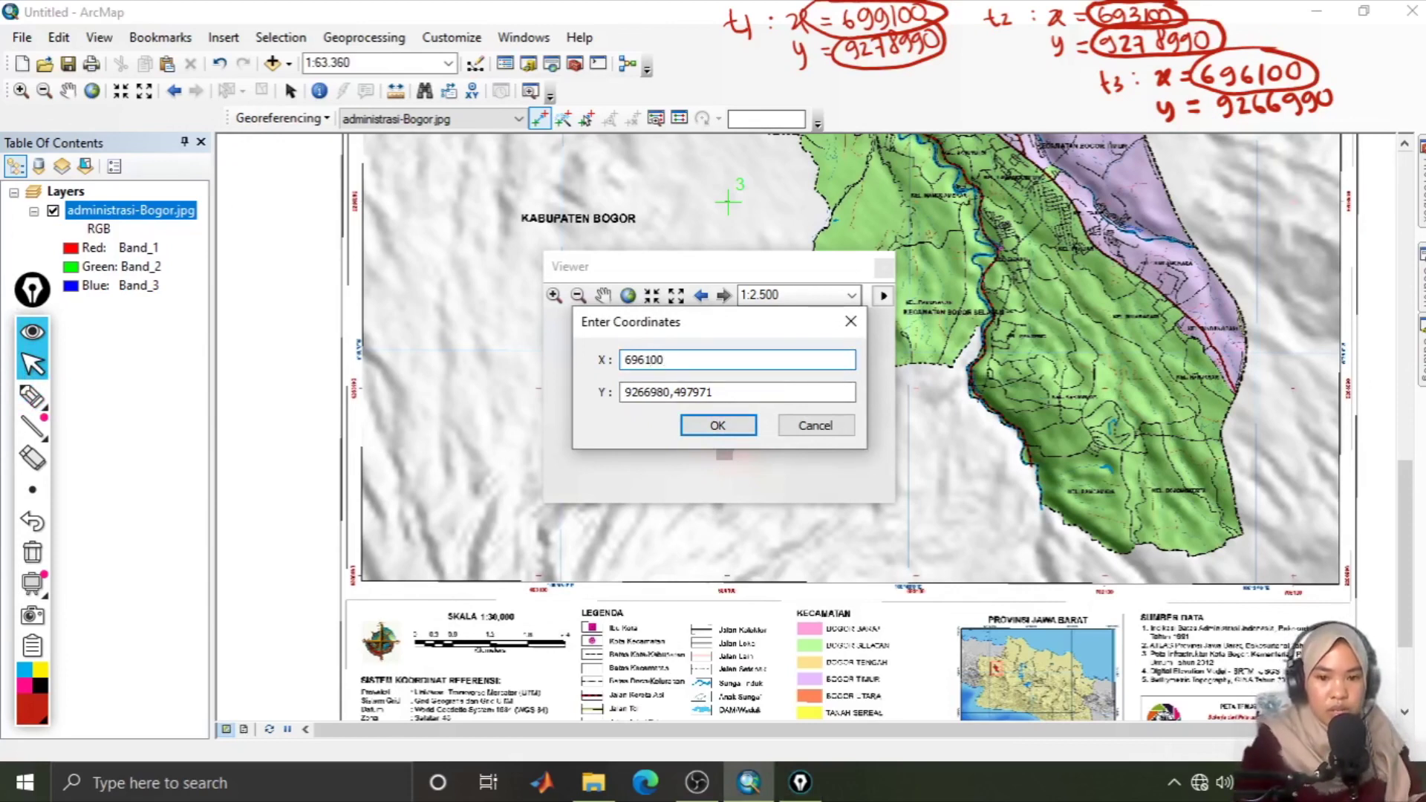
Step: Set the third control point's Y coordinate to 9266990 and confirm the coordinates
{"action": "left_click_drag", "start_coordinate": [802, 392], "coordinate": [670, 401]}
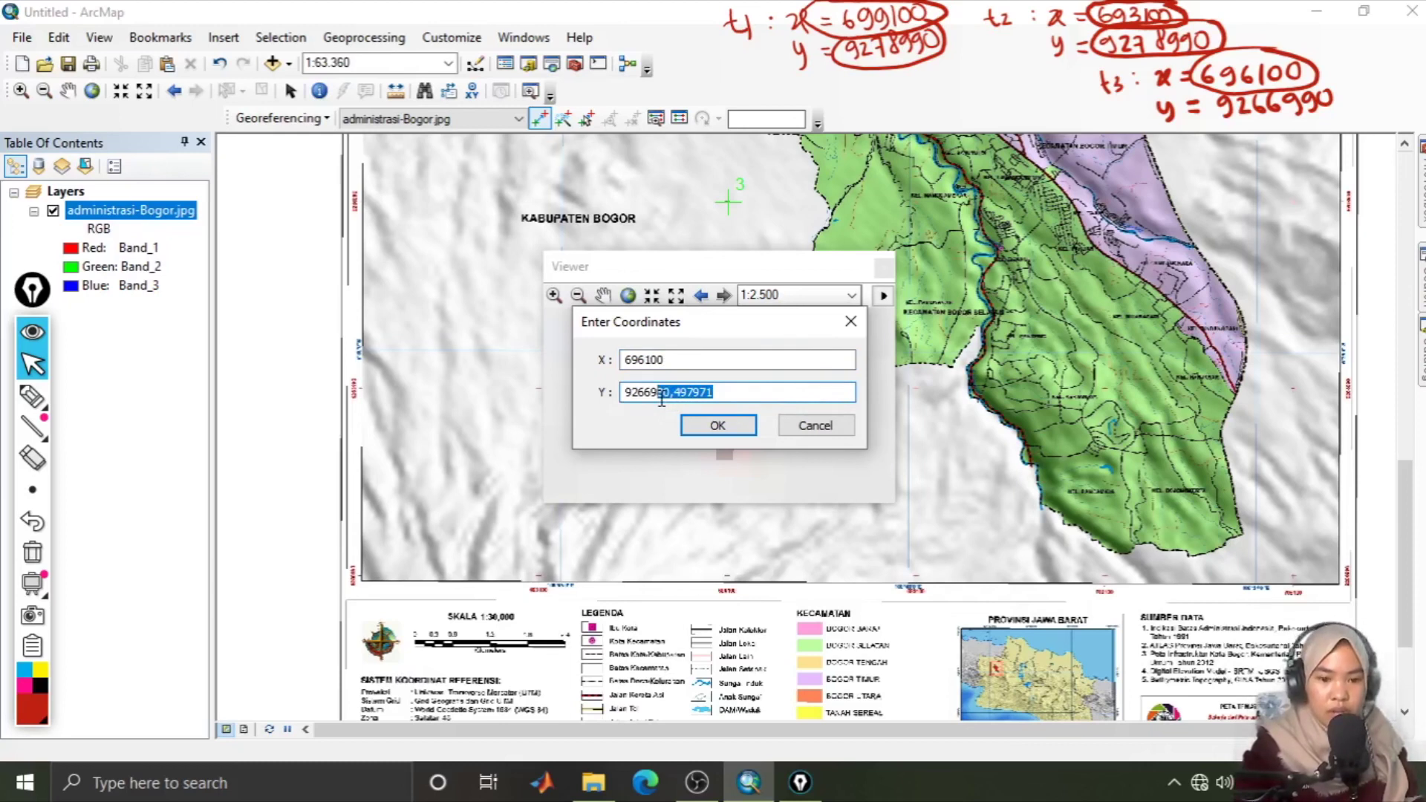
{"action": "key", "text": "BackSpace"}
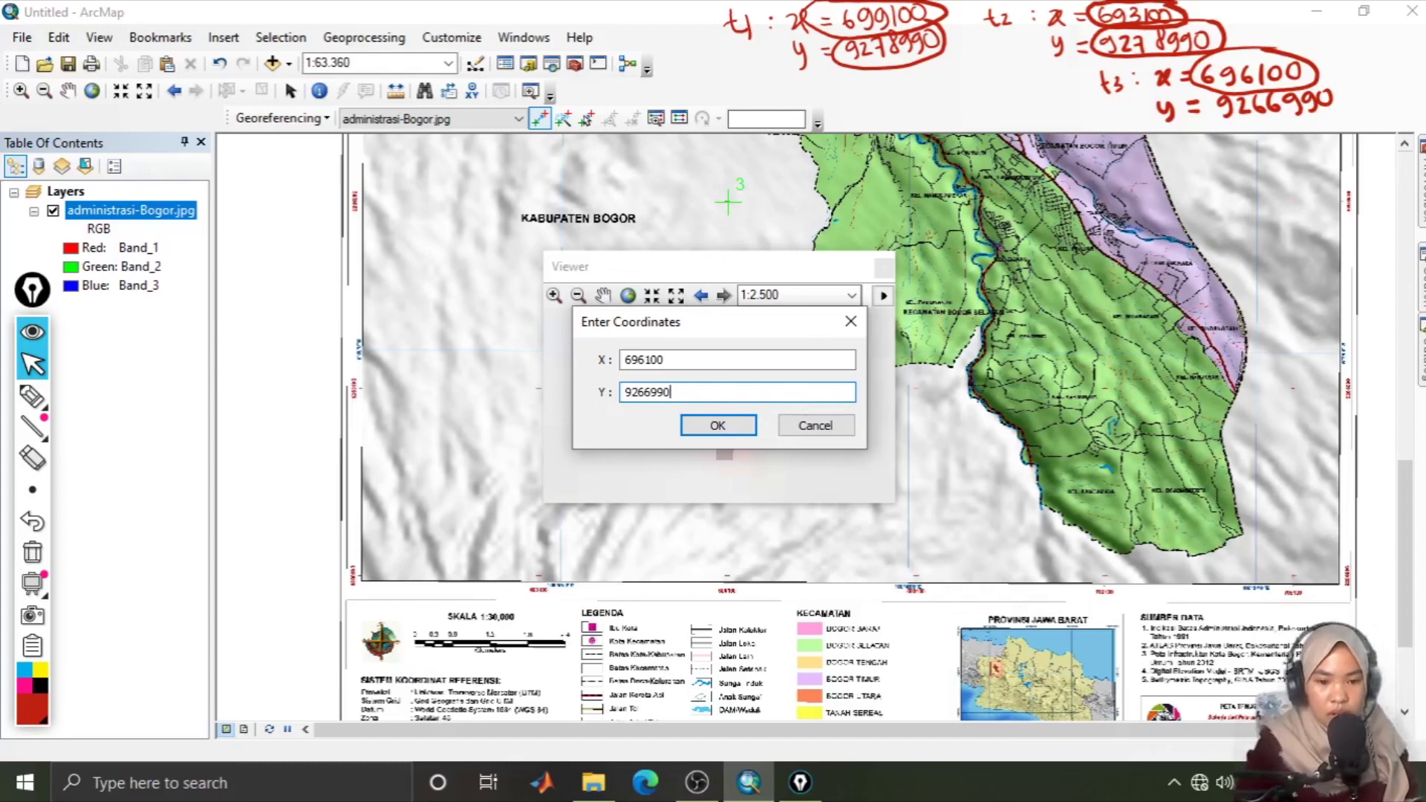
{"action": "left_click", "coordinate": [717, 425]}
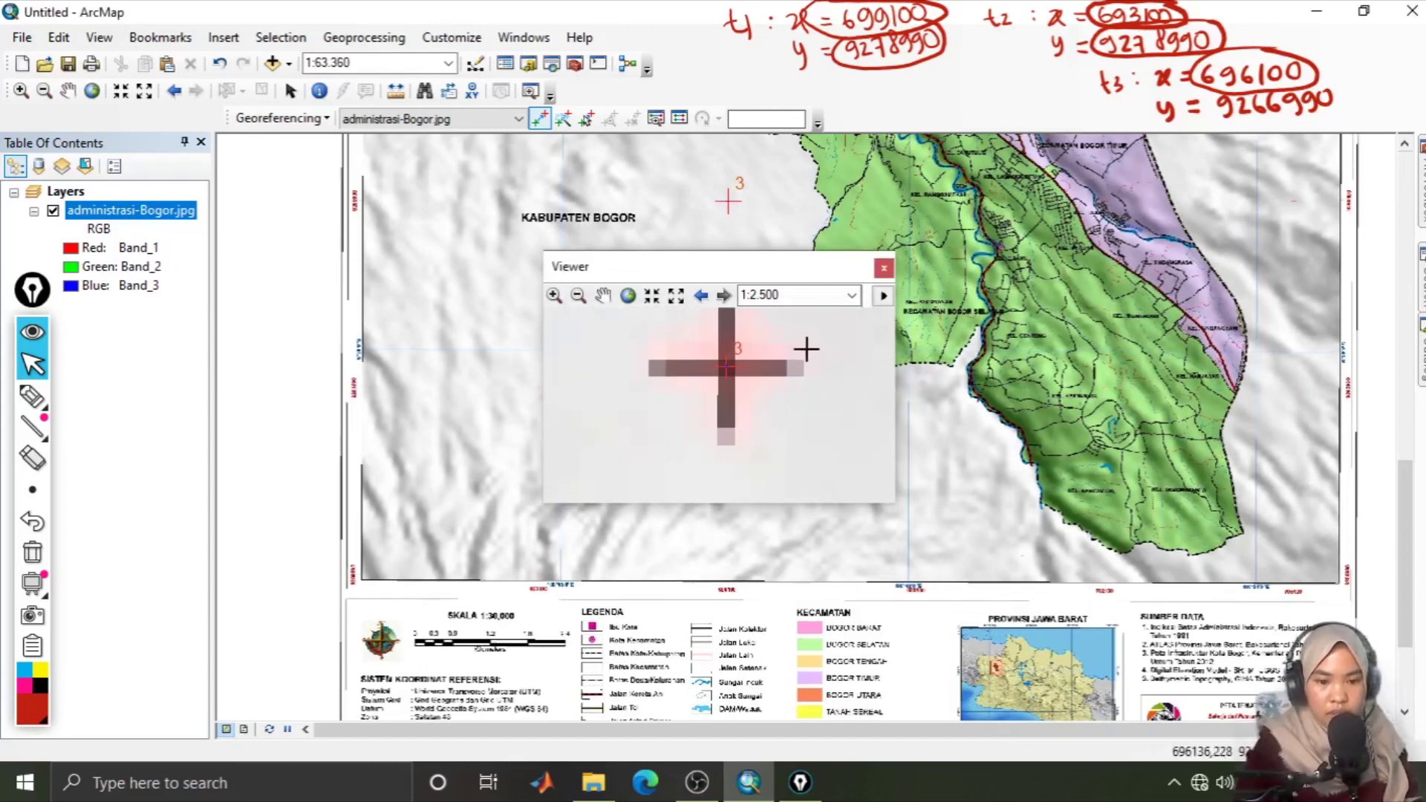
Step: Leave the viewer, zoom to the full extent of administrasi-Bogor.jpg and open the georeferencing link table
{"action": "left_click", "coordinate": [884, 269]}
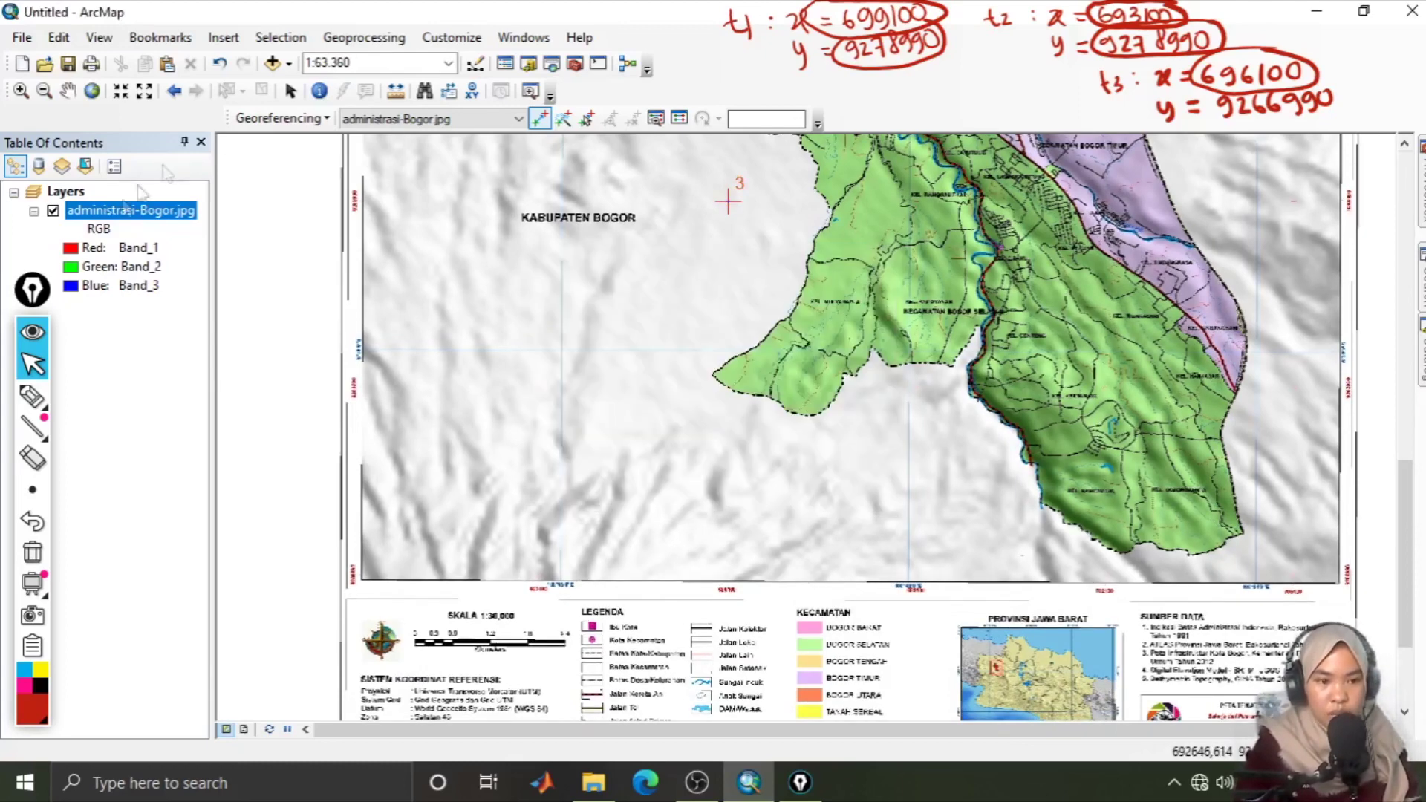
{"action": "right_click", "coordinate": [110, 213]}
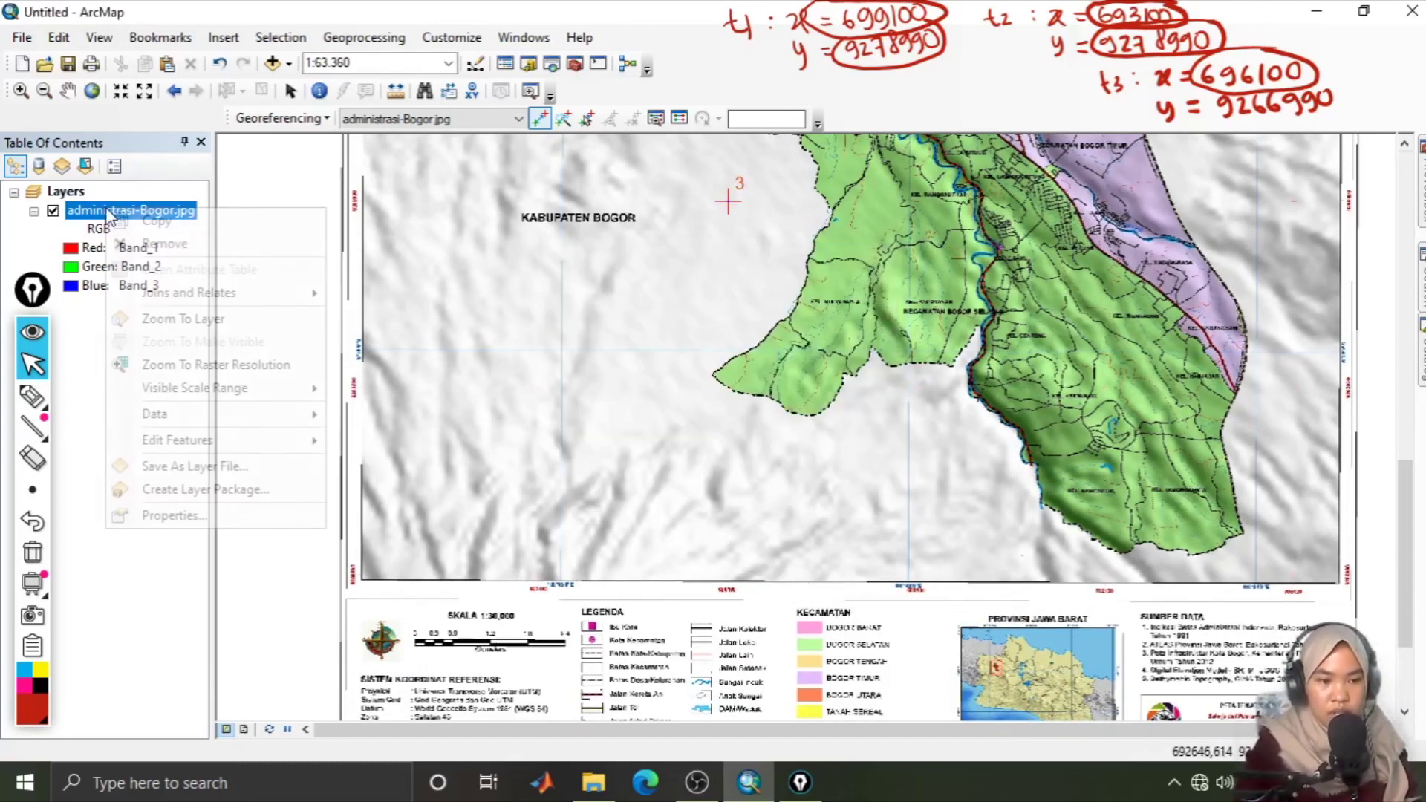
{"action": "left_click", "coordinate": [181, 320]}
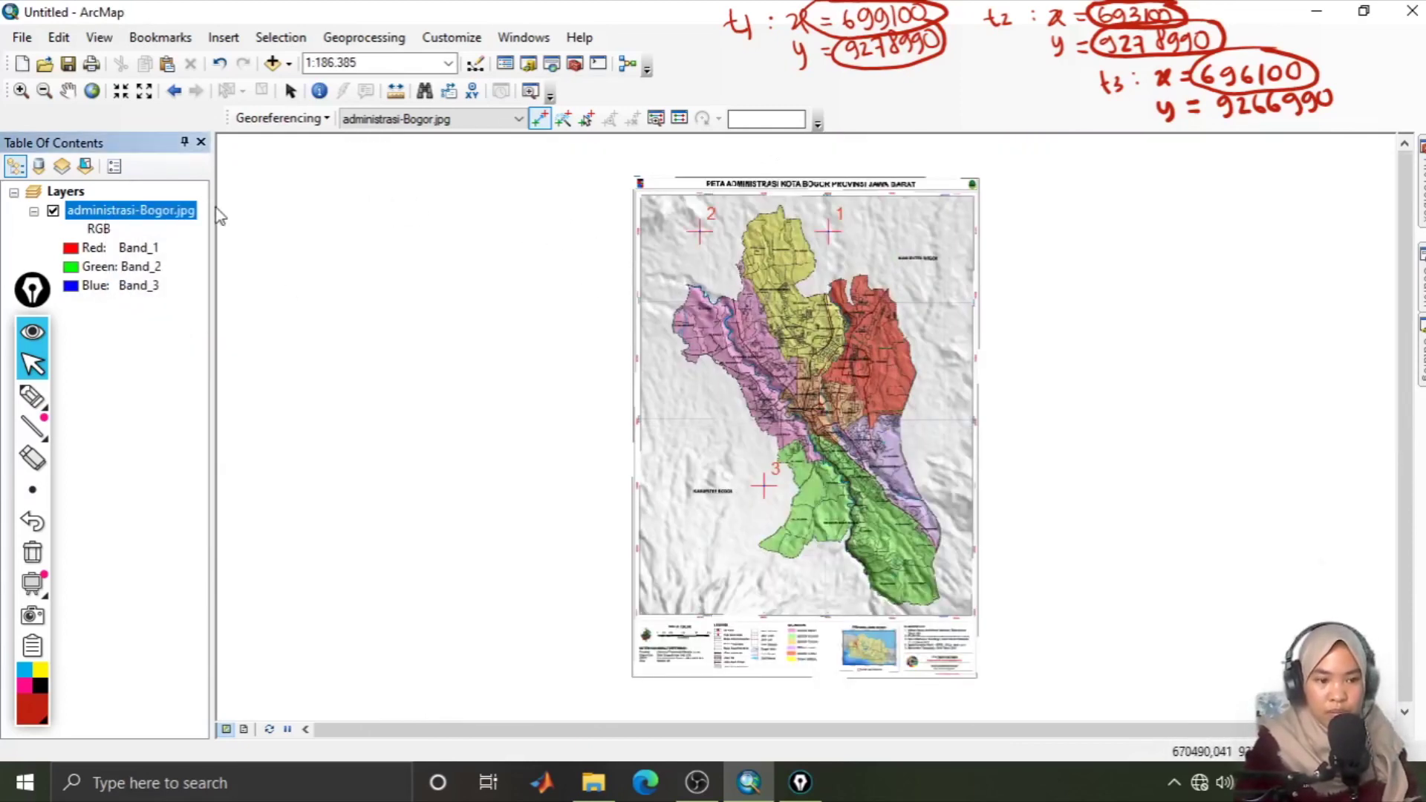
{"action": "left_click", "coordinate": [679, 119]}
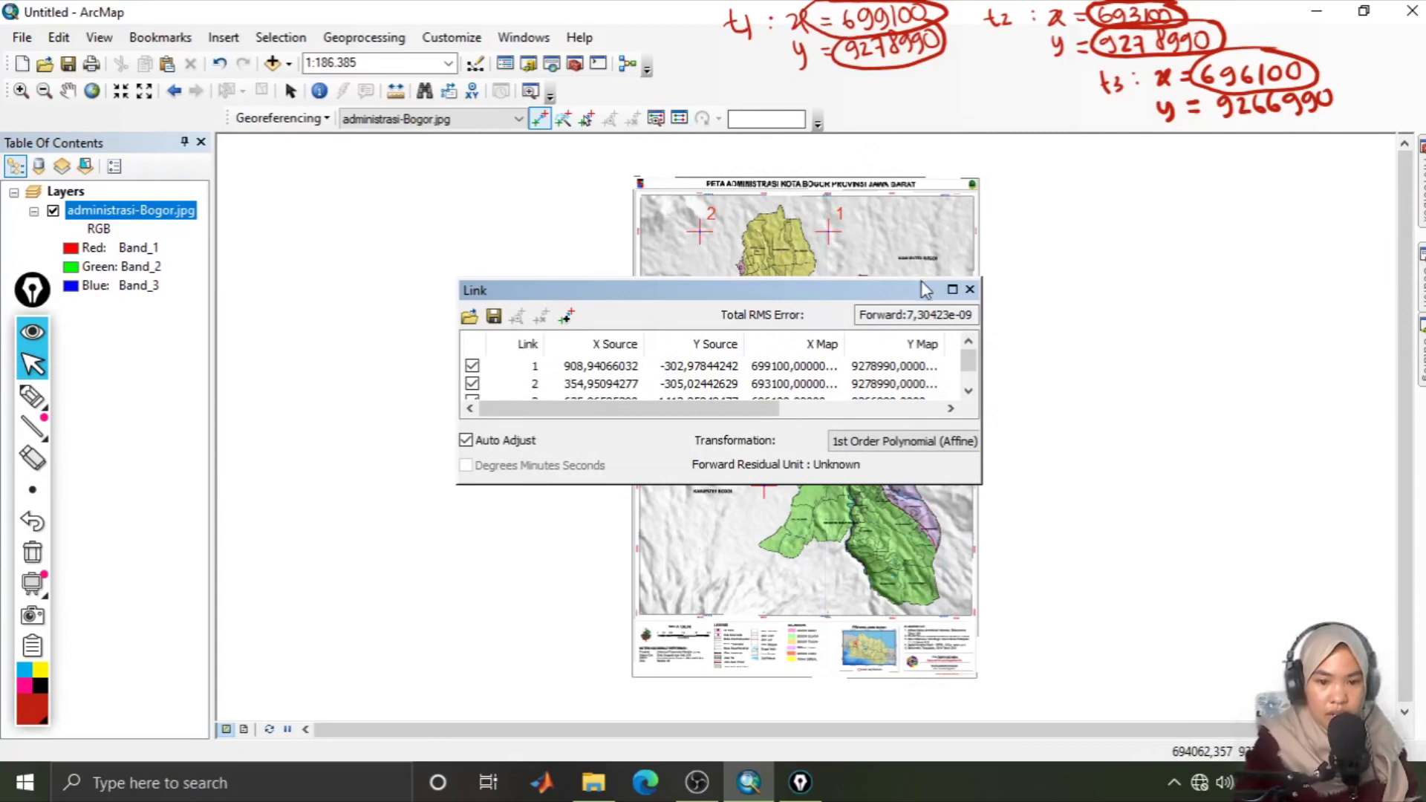
Step: Enlarge the link table to examine the map coordinates and residuals of all three links, and close it
{"action": "left_click_drag", "start_coordinate": [896, 276], "coordinate": [896, 206]}
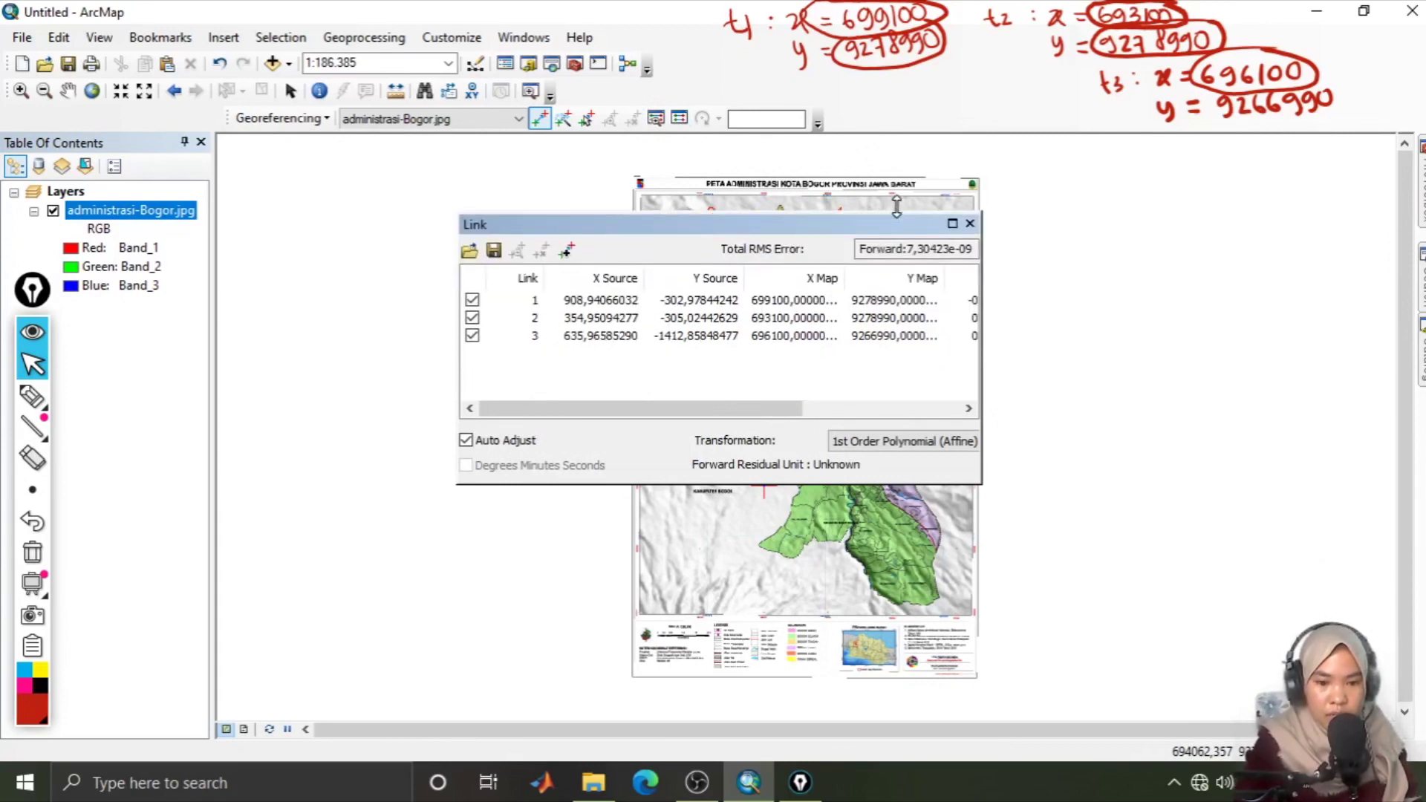
{"action": "left_click_drag", "start_coordinate": [982, 343], "coordinate": [1216, 334]}
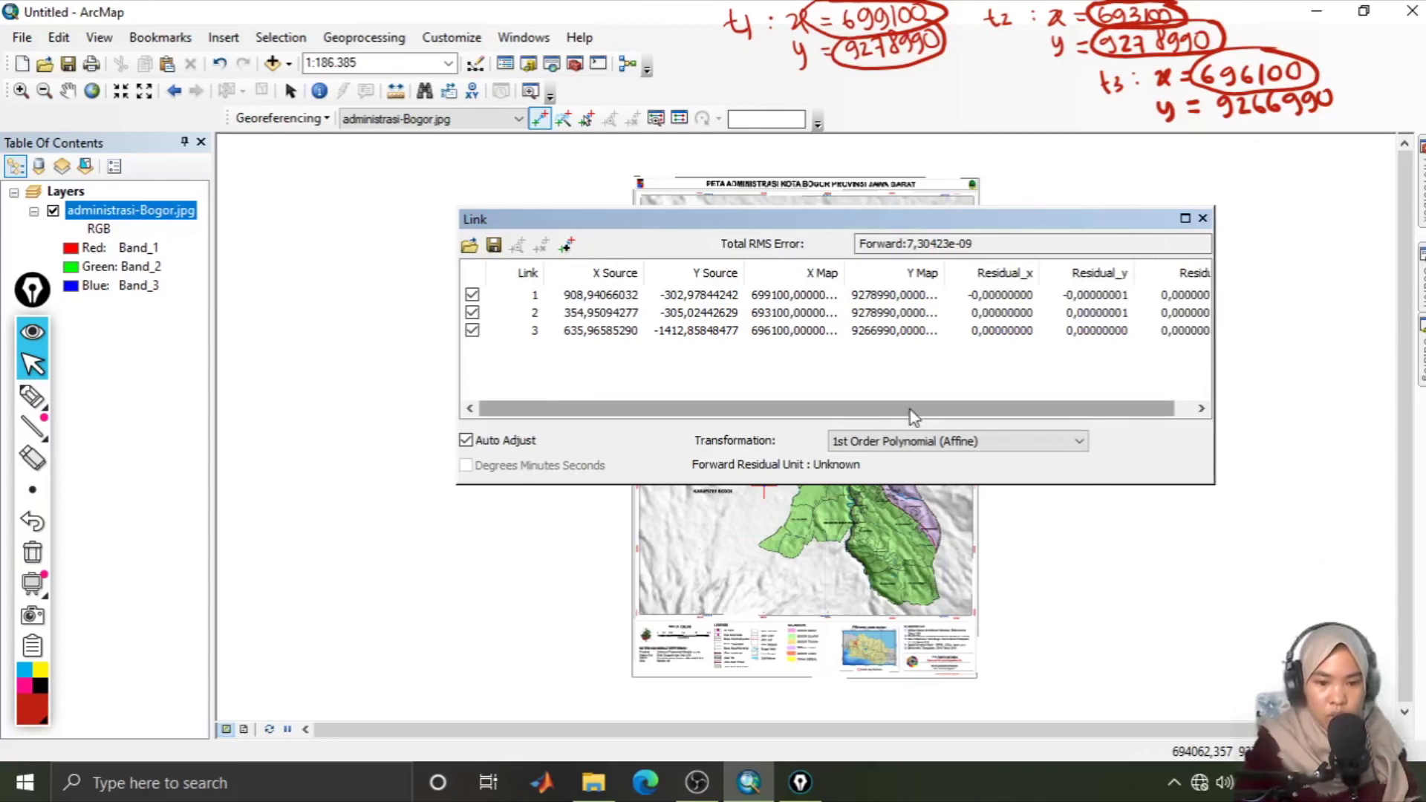
{"action": "left_click", "coordinate": [766, 337]}
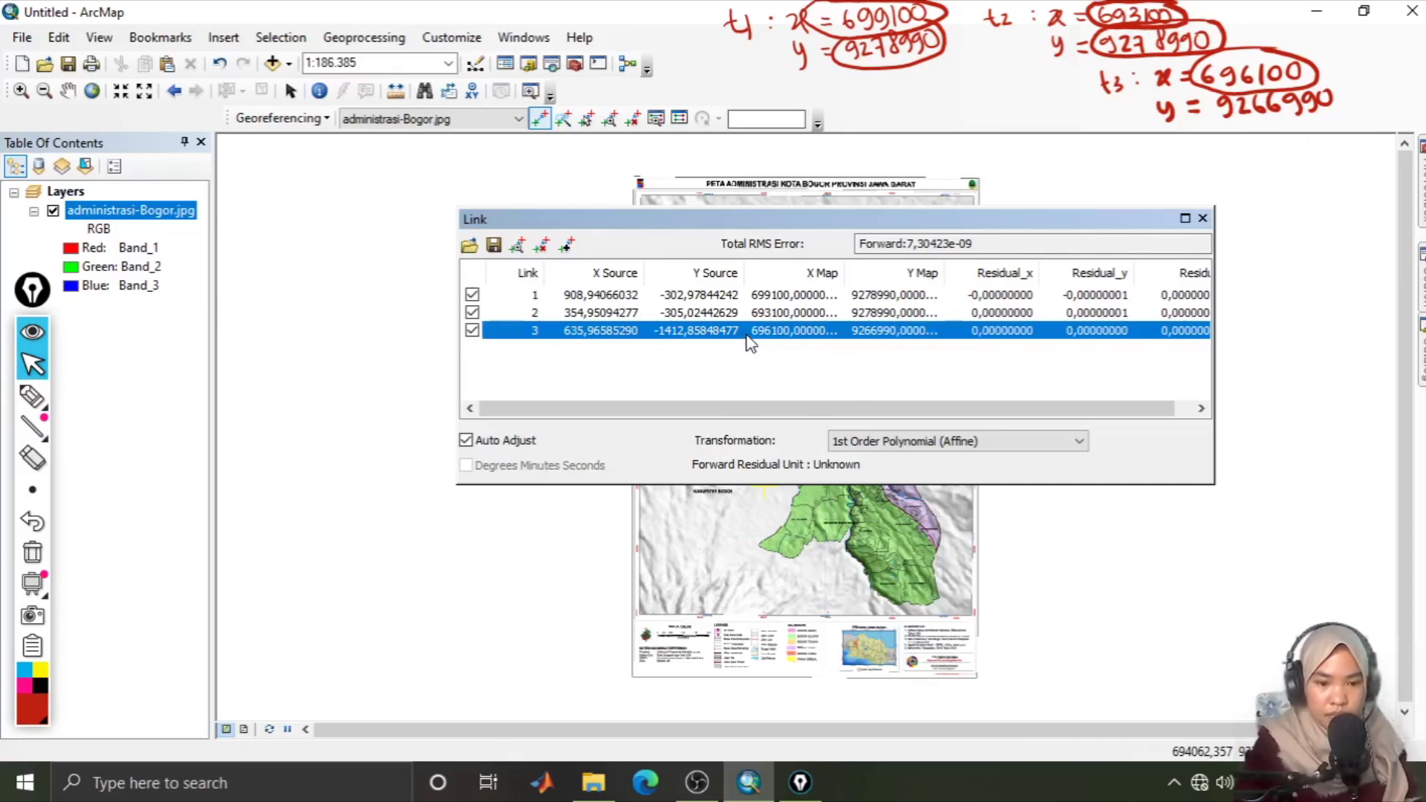
{"action": "left_click", "coordinate": [797, 380]}
{"action": "left_click", "coordinate": [1203, 217]}
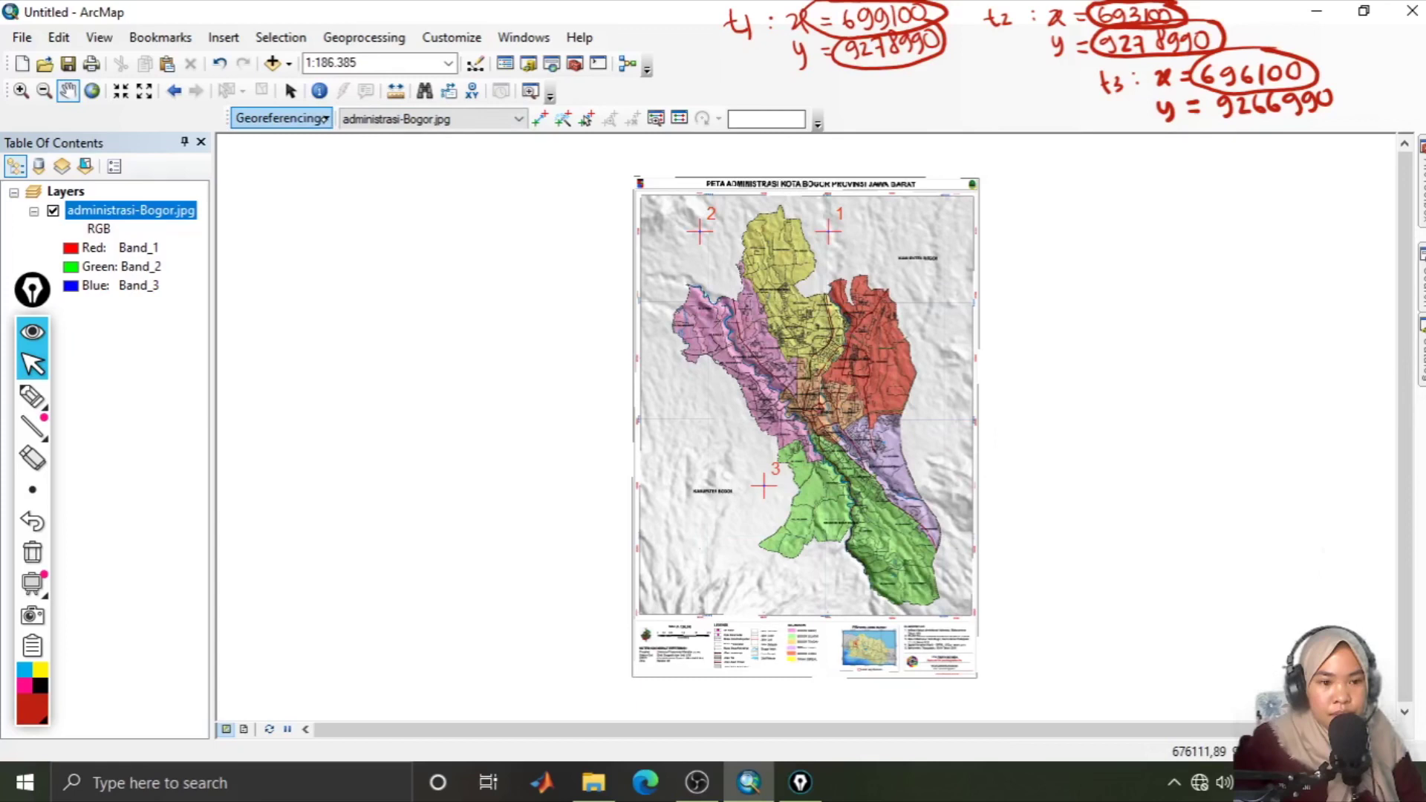
Step: Update the georeferencing of administrasi-Bogor.jpg and start rectifying it with the output name administrasi-BogorRaster
{"action": "left_click", "coordinate": [325, 119]}
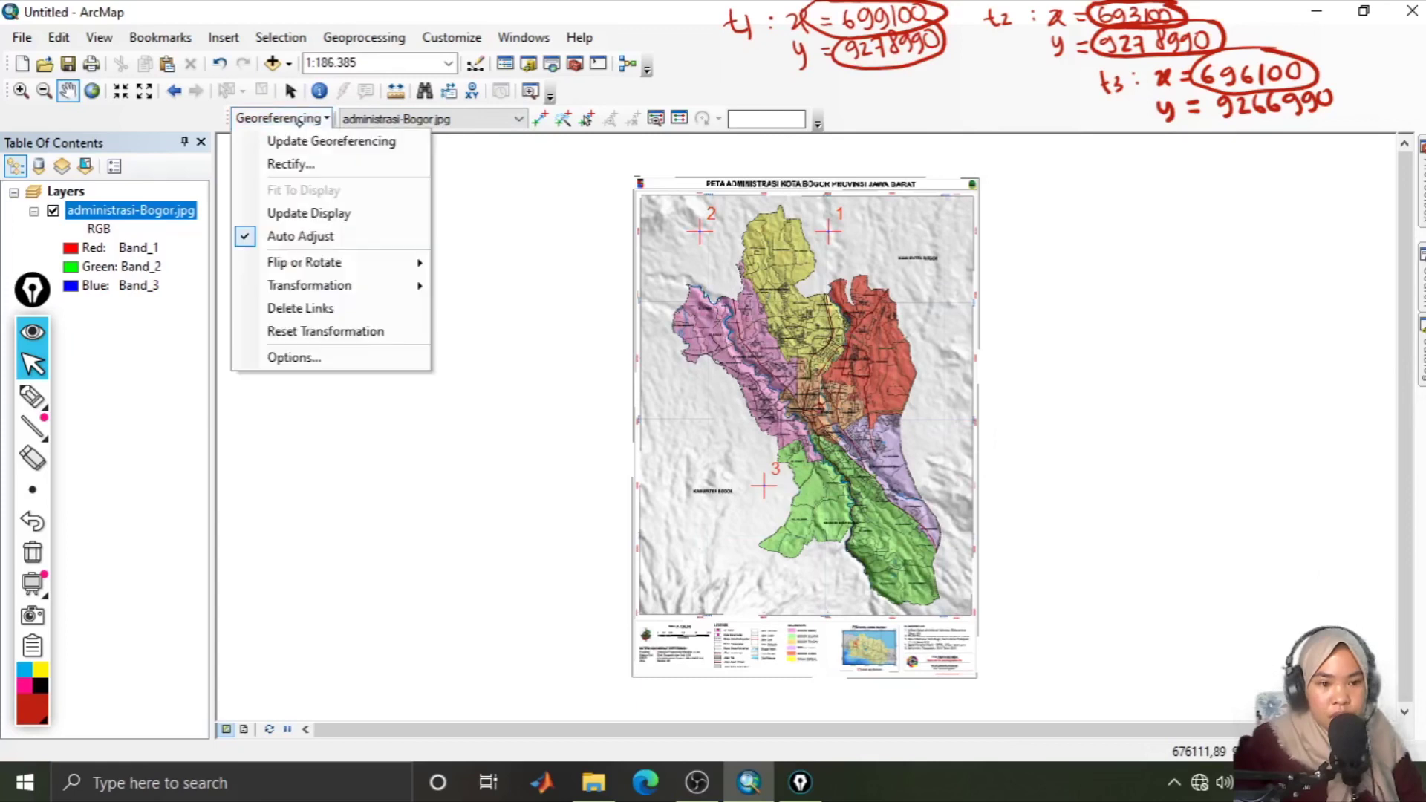
{"action": "left_click", "coordinate": [351, 142]}
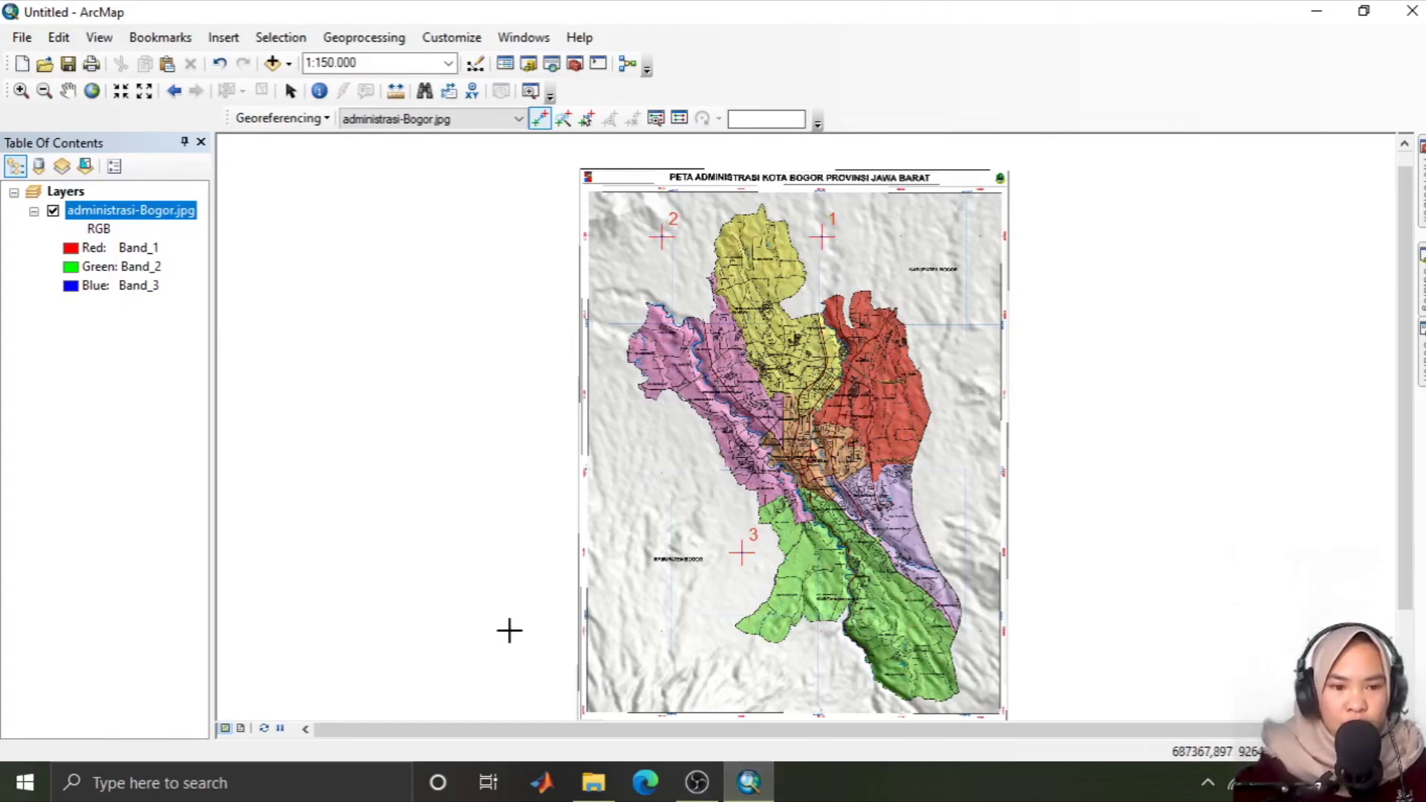
{"action": "left_click", "coordinate": [306, 118]}
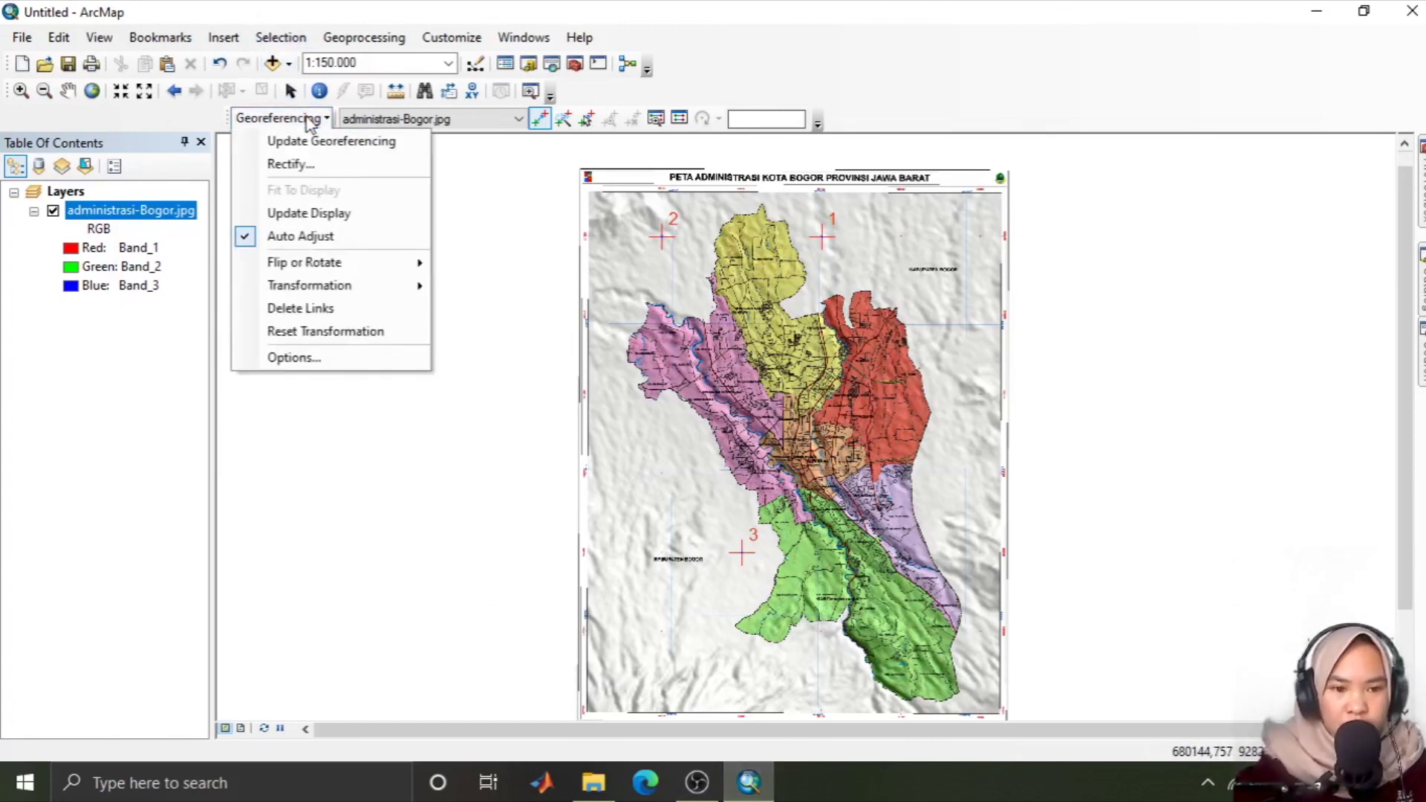
{"action": "left_click", "coordinate": [295, 165]}
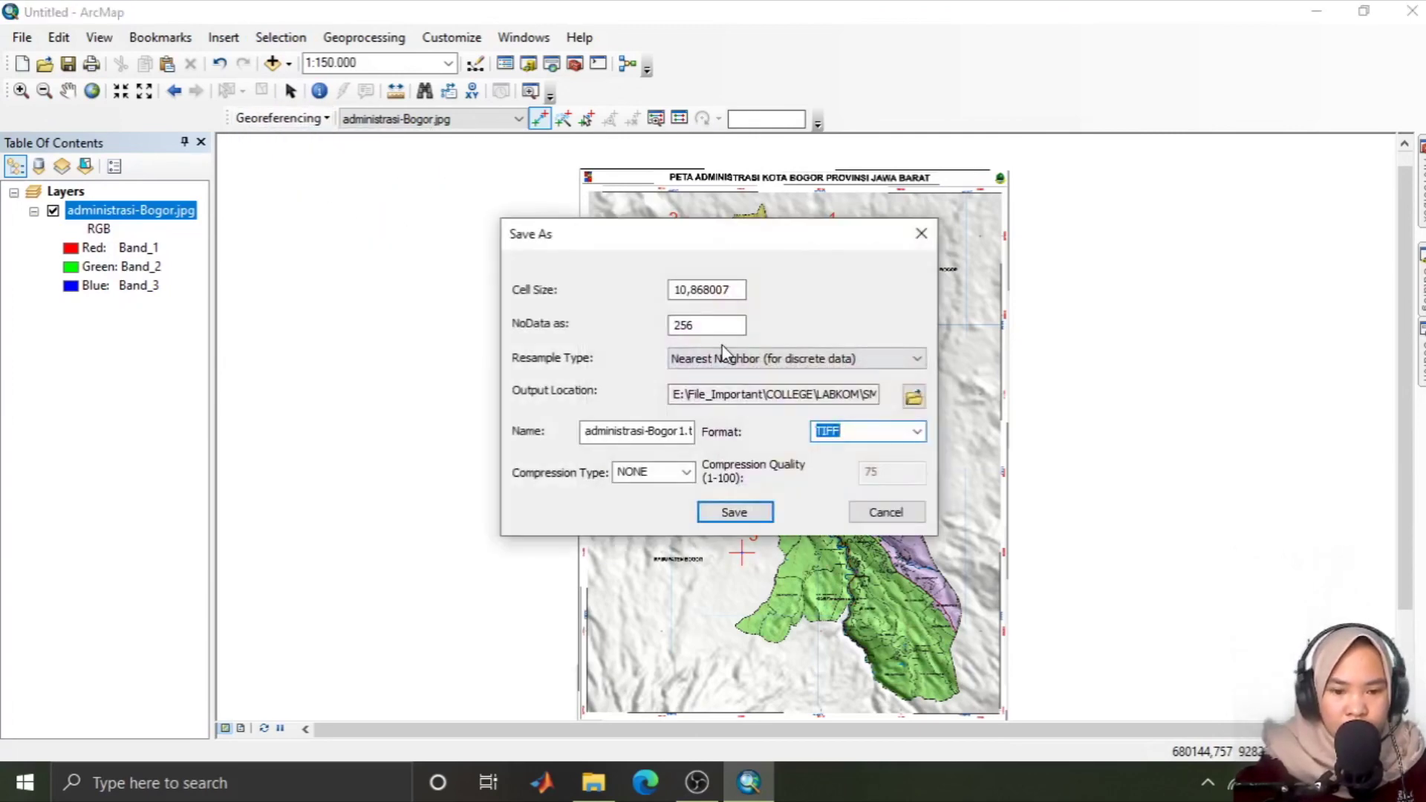
{"action": "left_click", "coordinate": [679, 429]}
{"action": "type", "text": "1"}
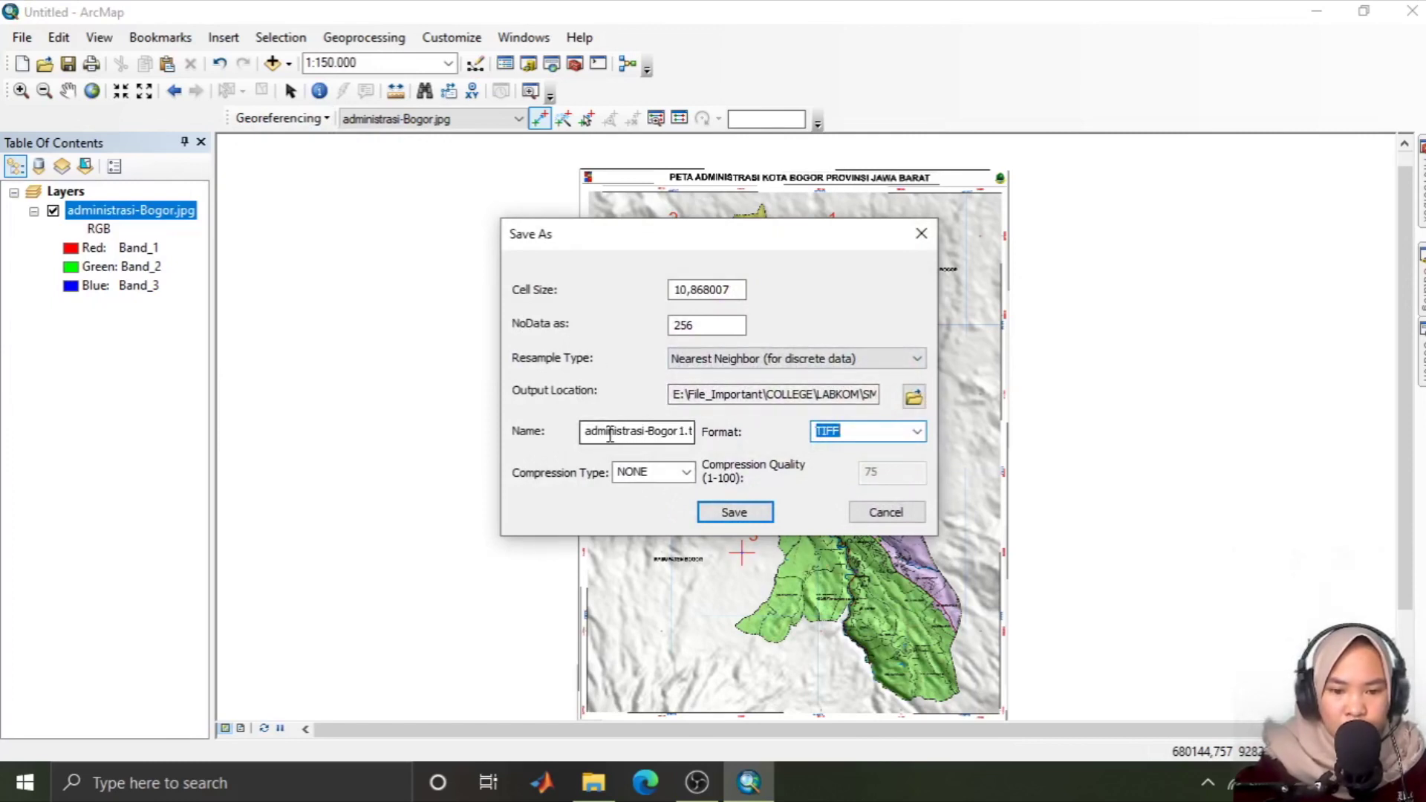
{"action": "left_click_drag", "start_coordinate": [685, 432], "coordinate": [713, 432]}
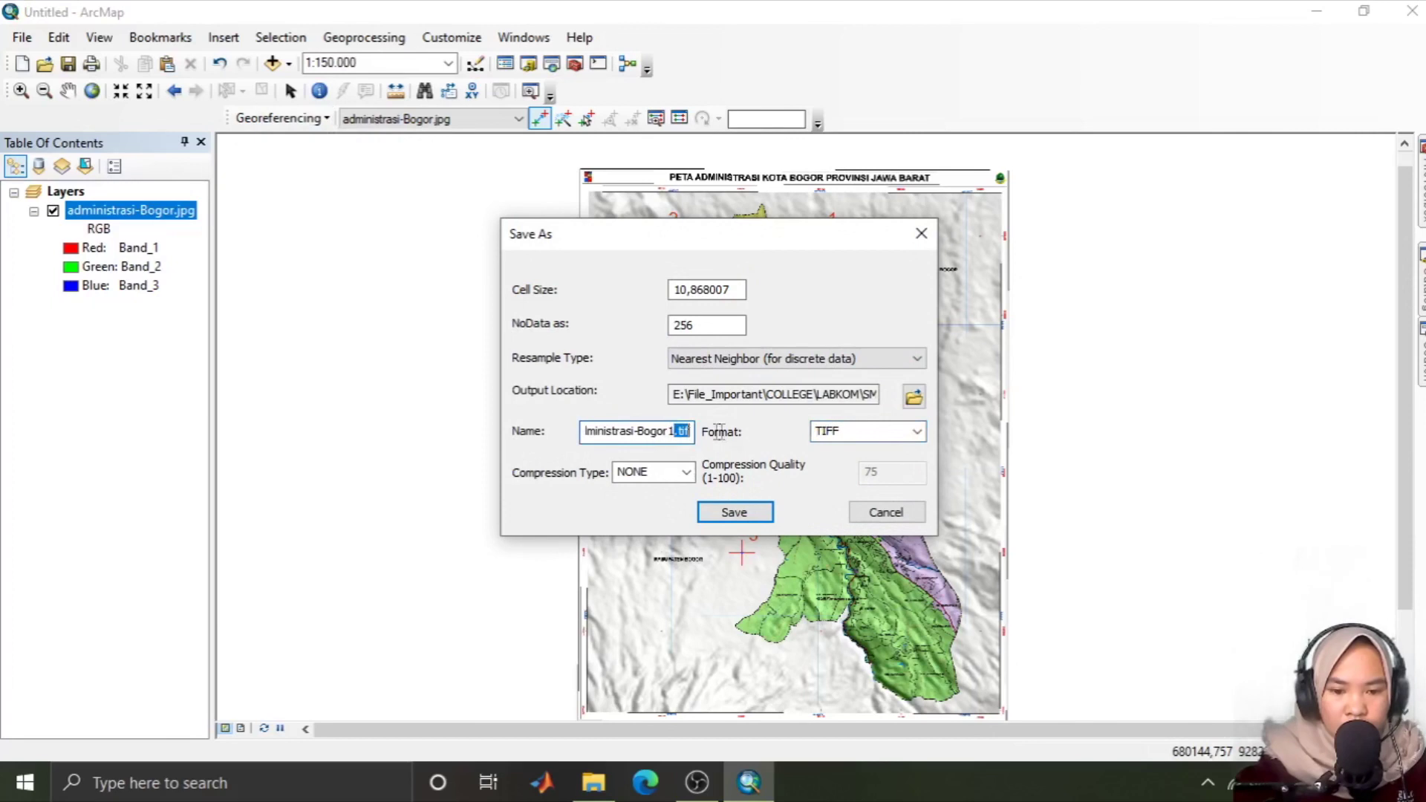
{"action": "key", "text": "BackSpace"}
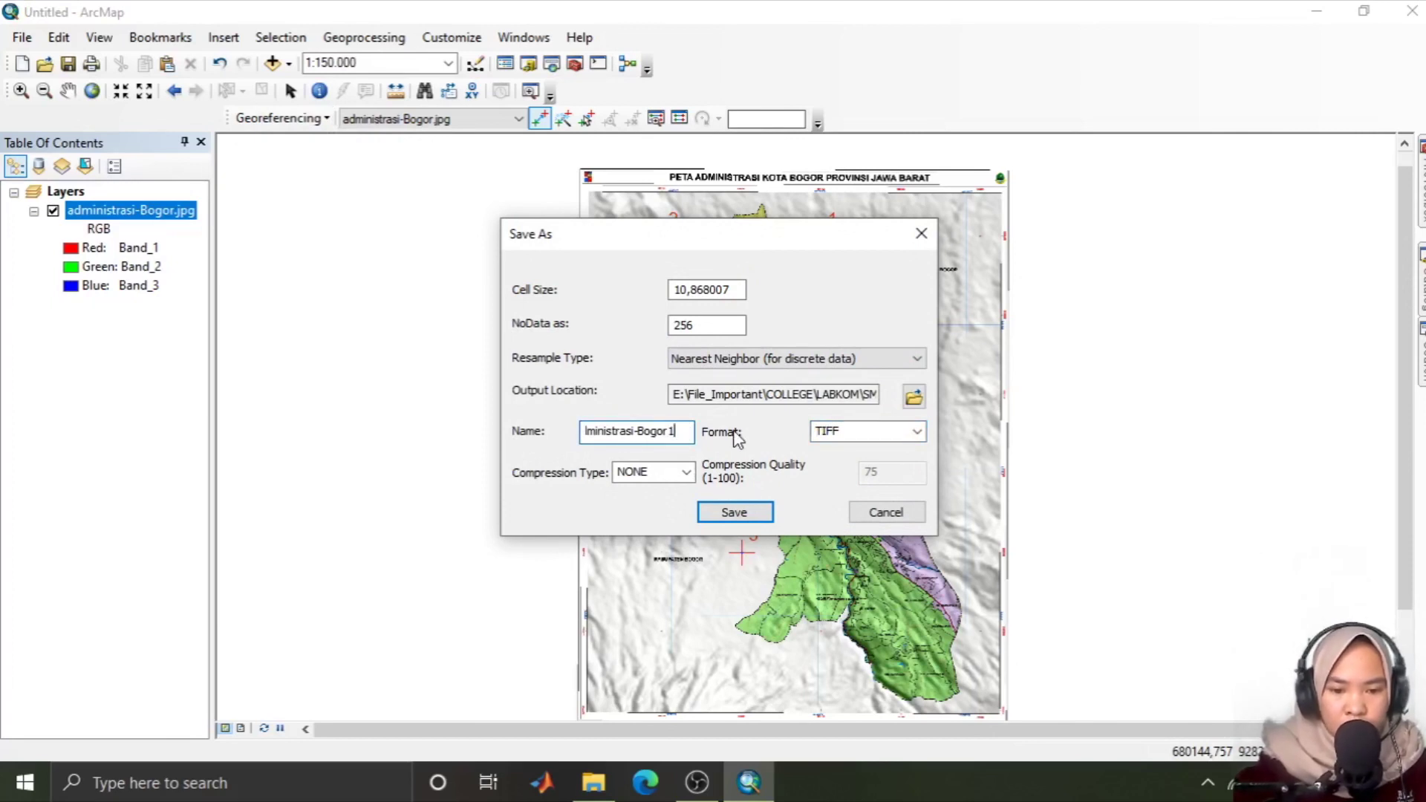
{"action": "key", "text": "BackSpace"}
{"action": "type", "text": "Raster"}
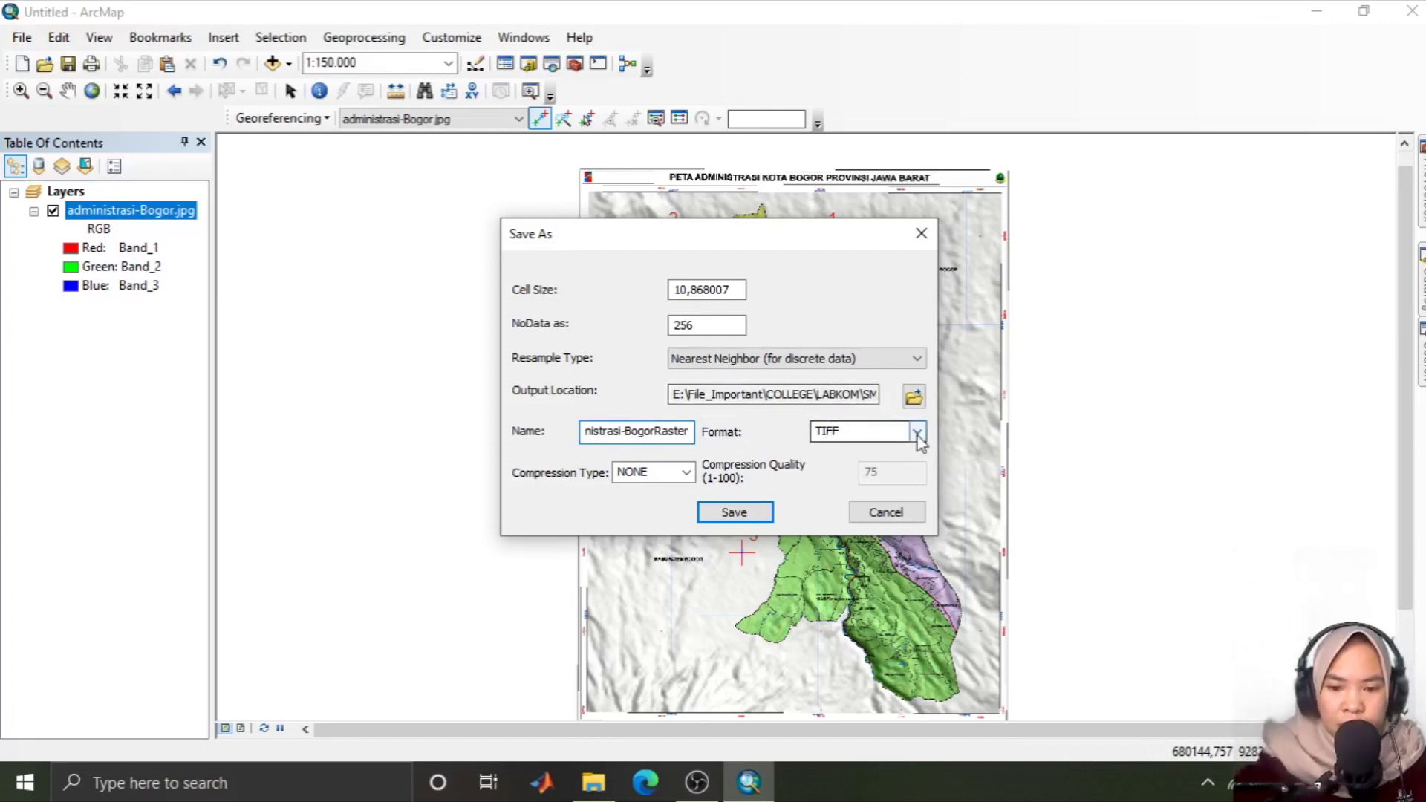
Step: Set the output location to the 02_Raster folder in Bahan Georeferencing and save the rectified raster as TIFF
{"action": "left_click", "coordinate": [915, 398]}
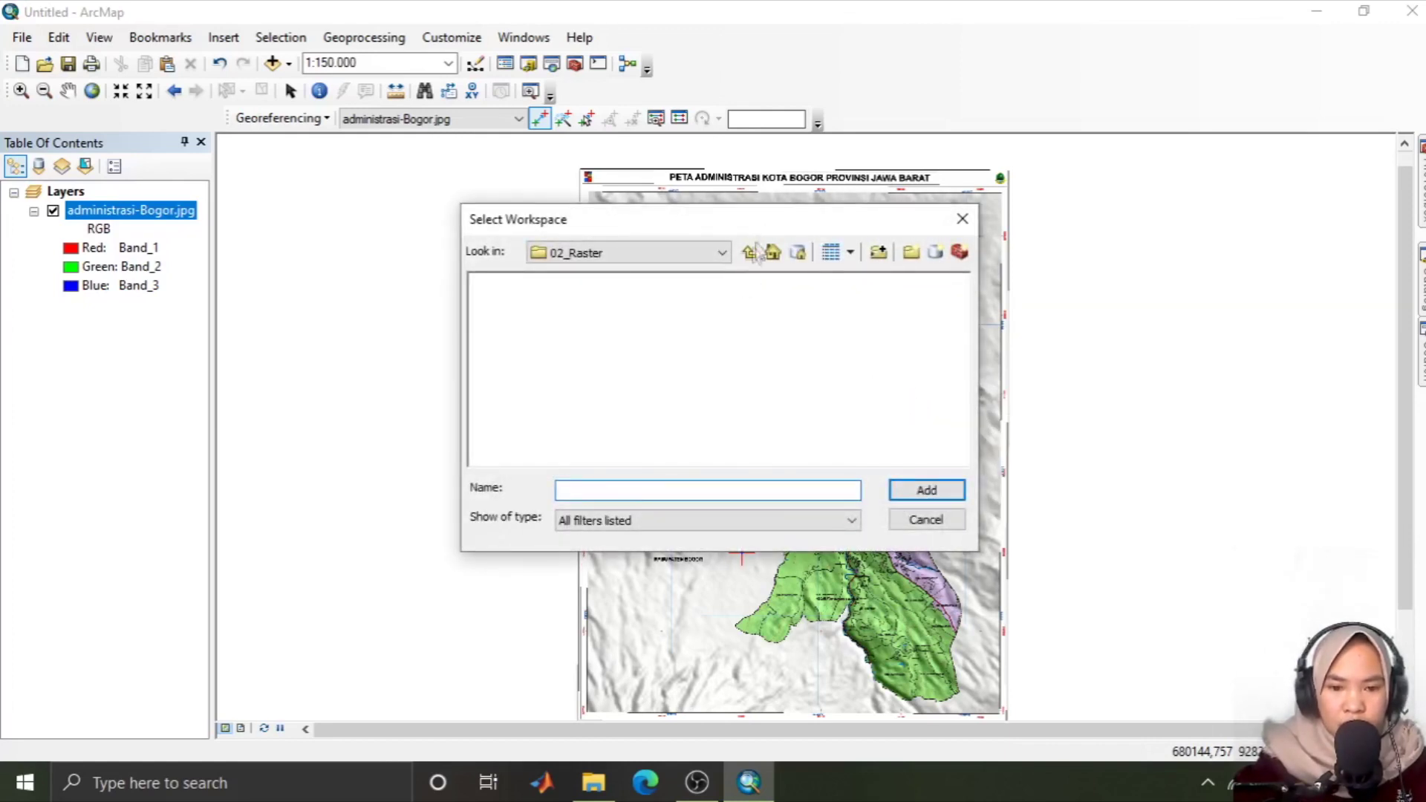
{"action": "left_click", "coordinate": [722, 255]}
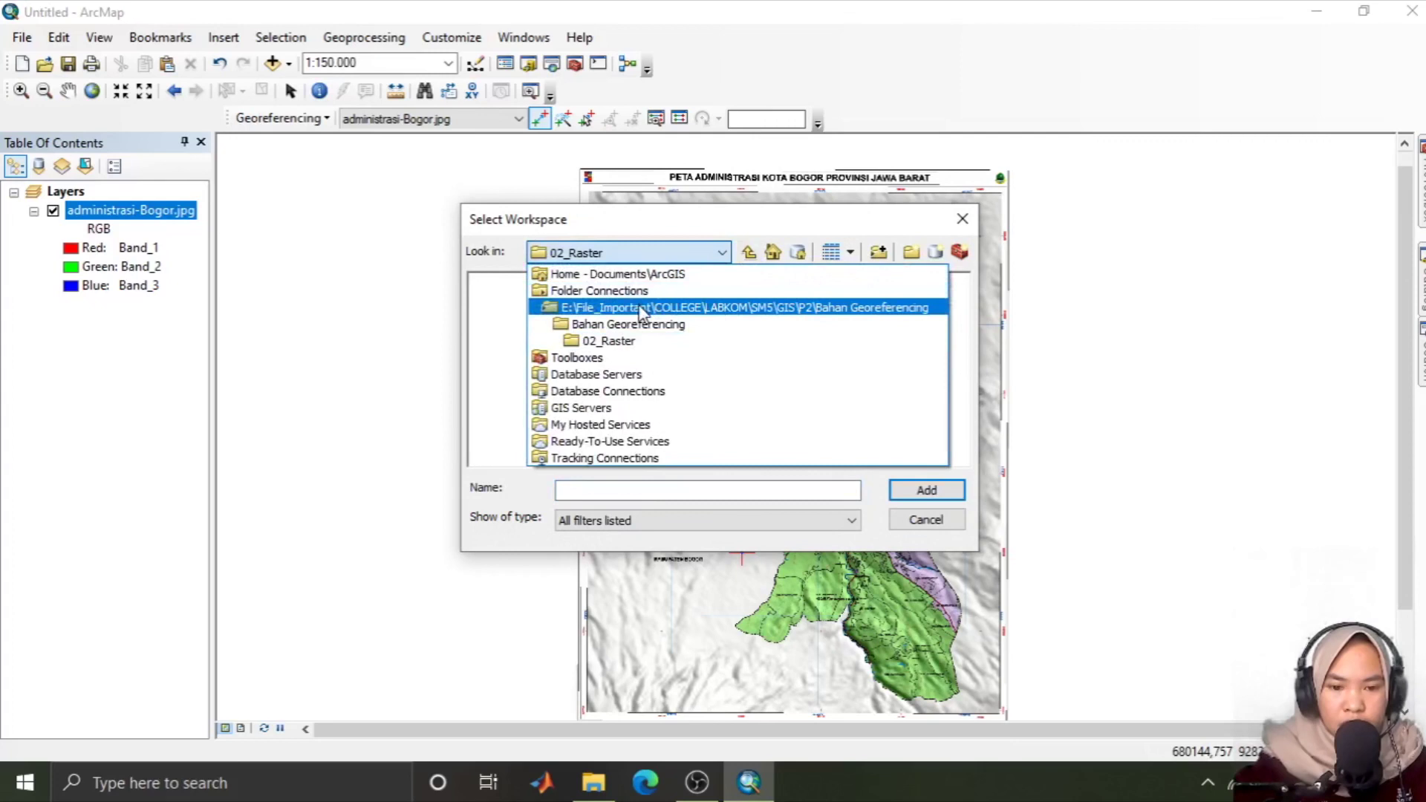
{"action": "left_click", "coordinate": [631, 324]}
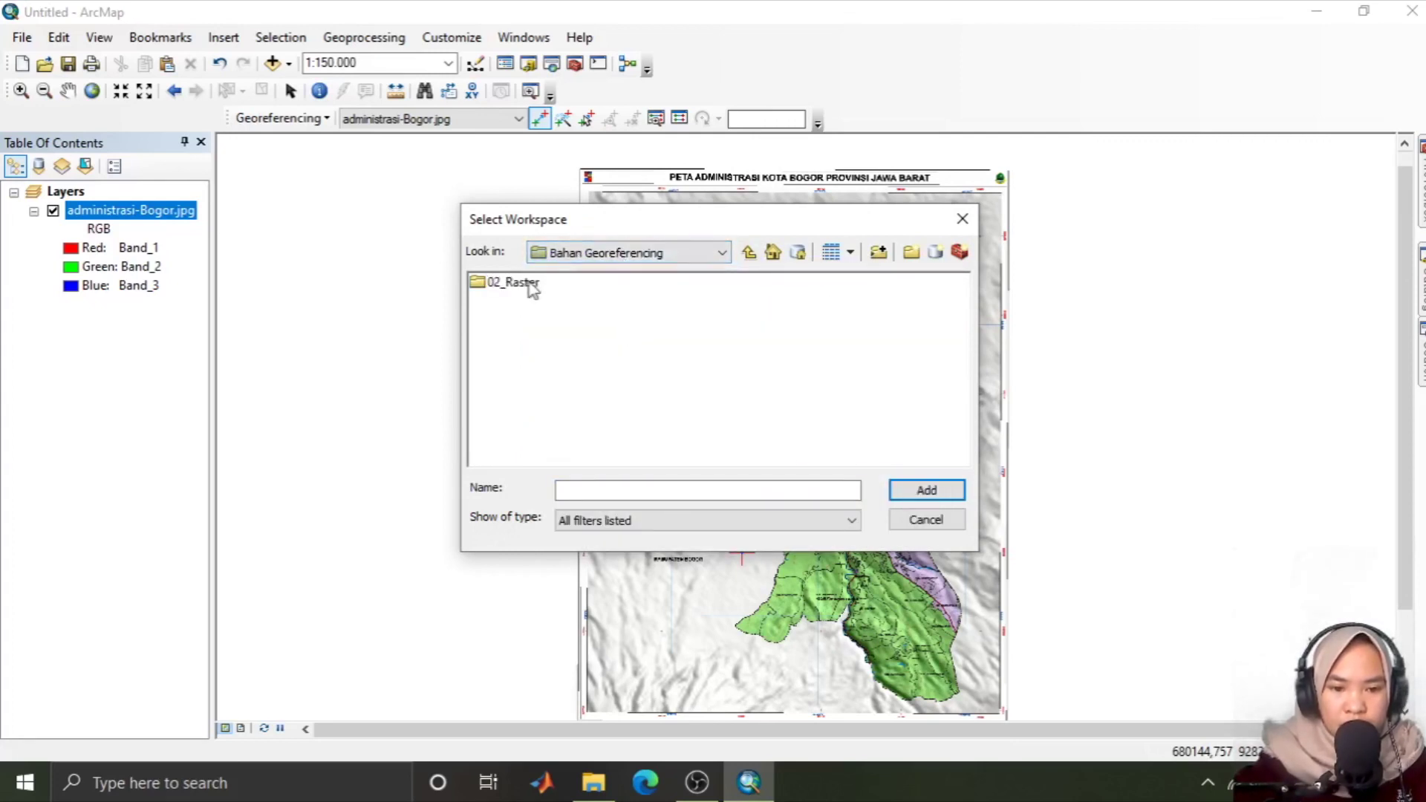
{"action": "left_click", "coordinate": [505, 286]}
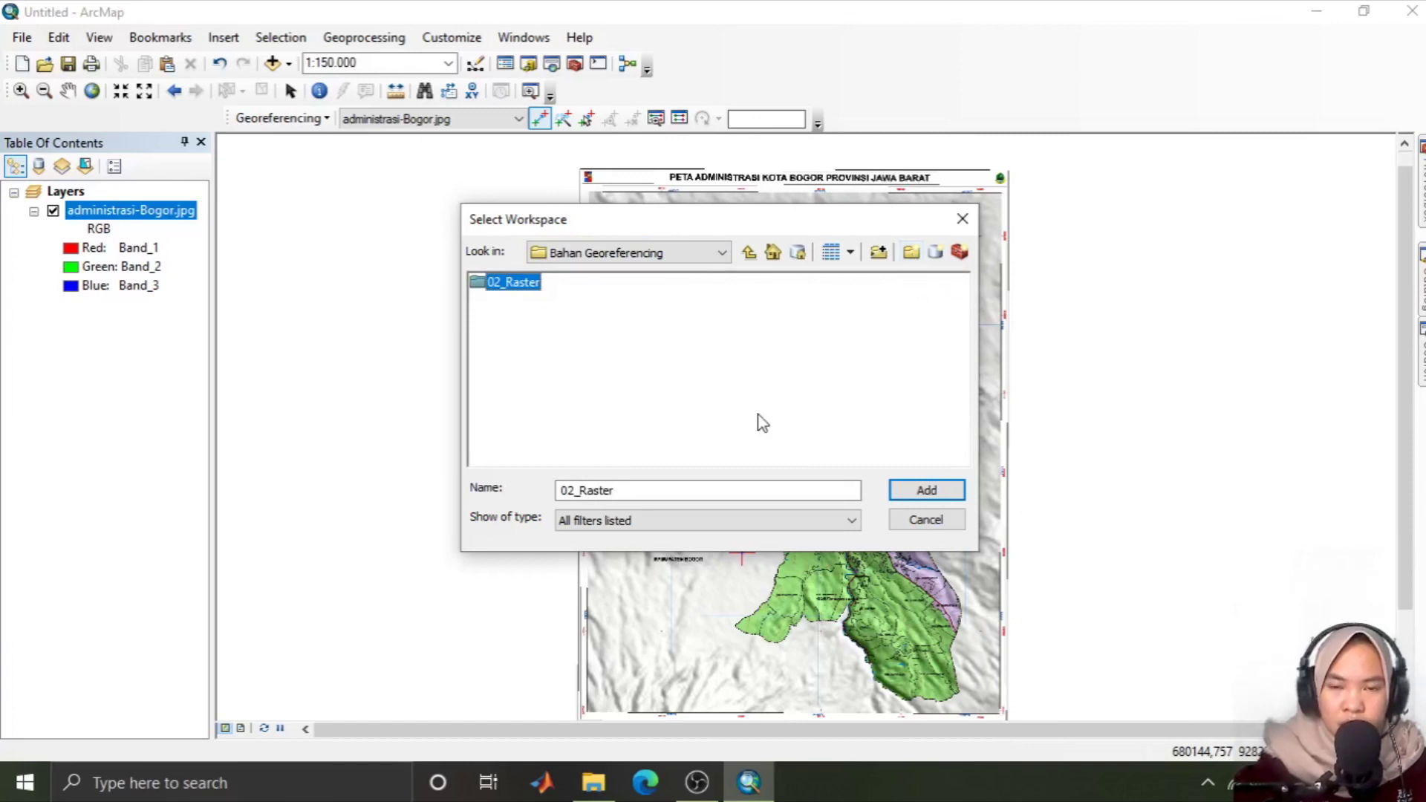
{"action": "left_click", "coordinate": [920, 489]}
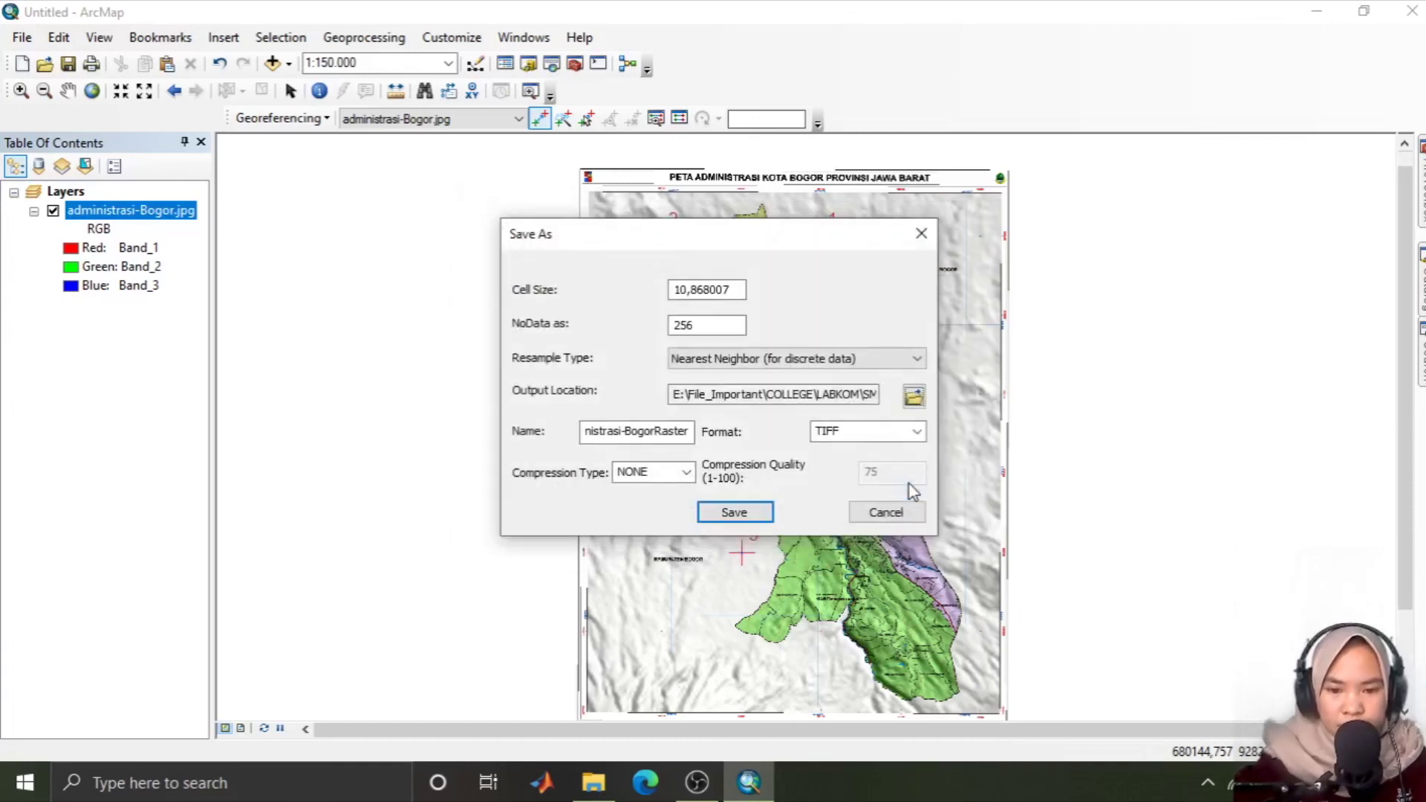
{"action": "left_click", "coordinate": [739, 520]}
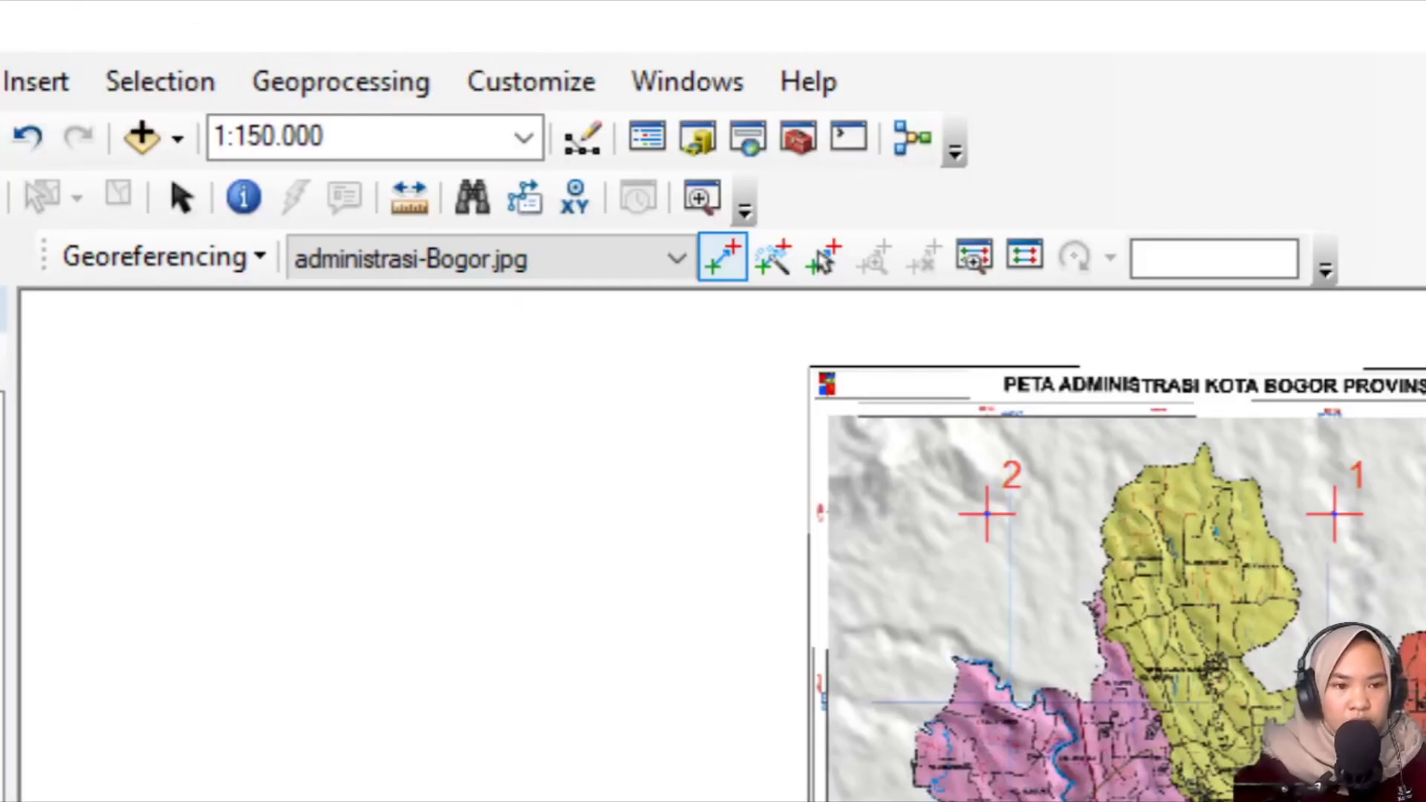
Step: Insert a new data frame and add administrasi-BogorRaster.tif from the 02_Raster folder to it
{"action": "left_click", "coordinate": [30, 81]}
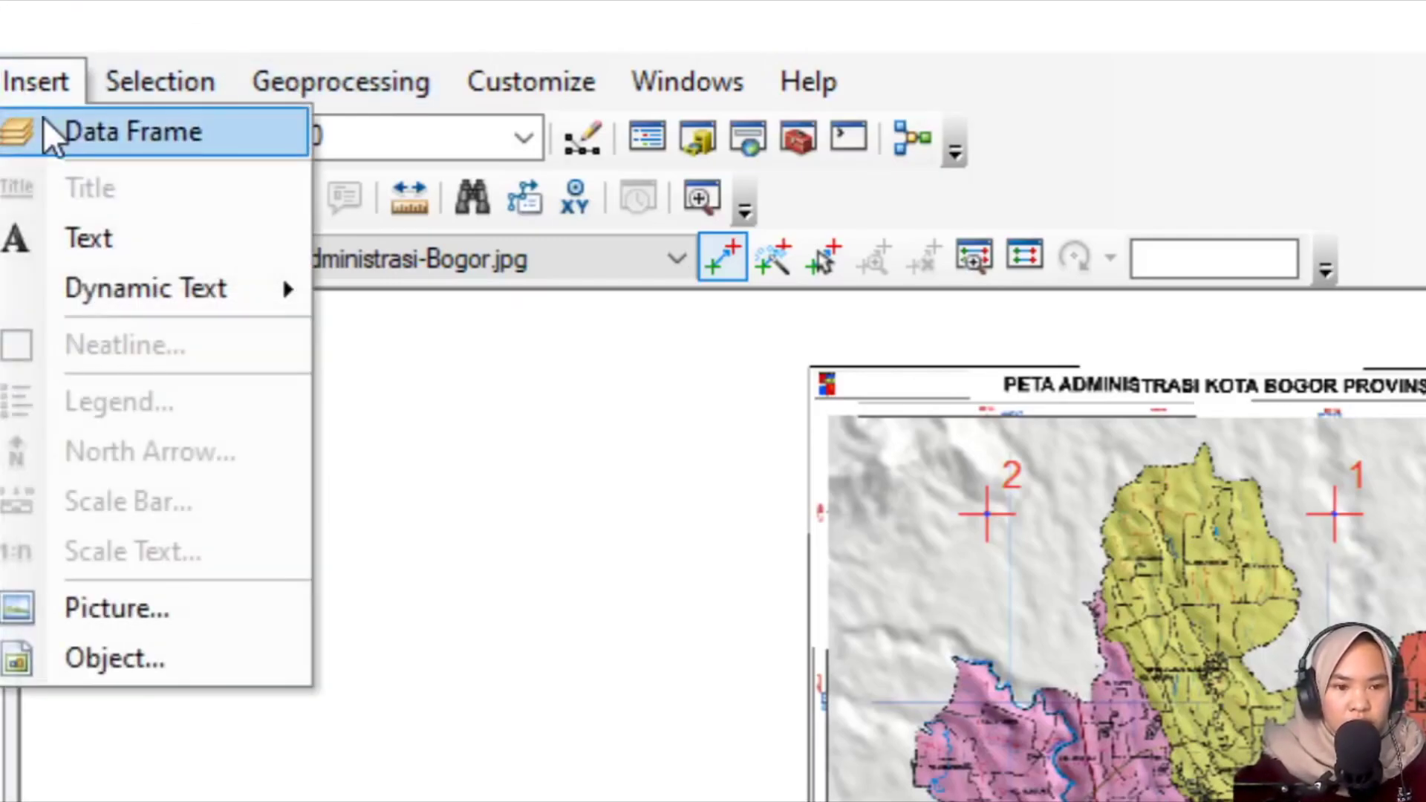
{"action": "left_click", "coordinate": [43, 123]}
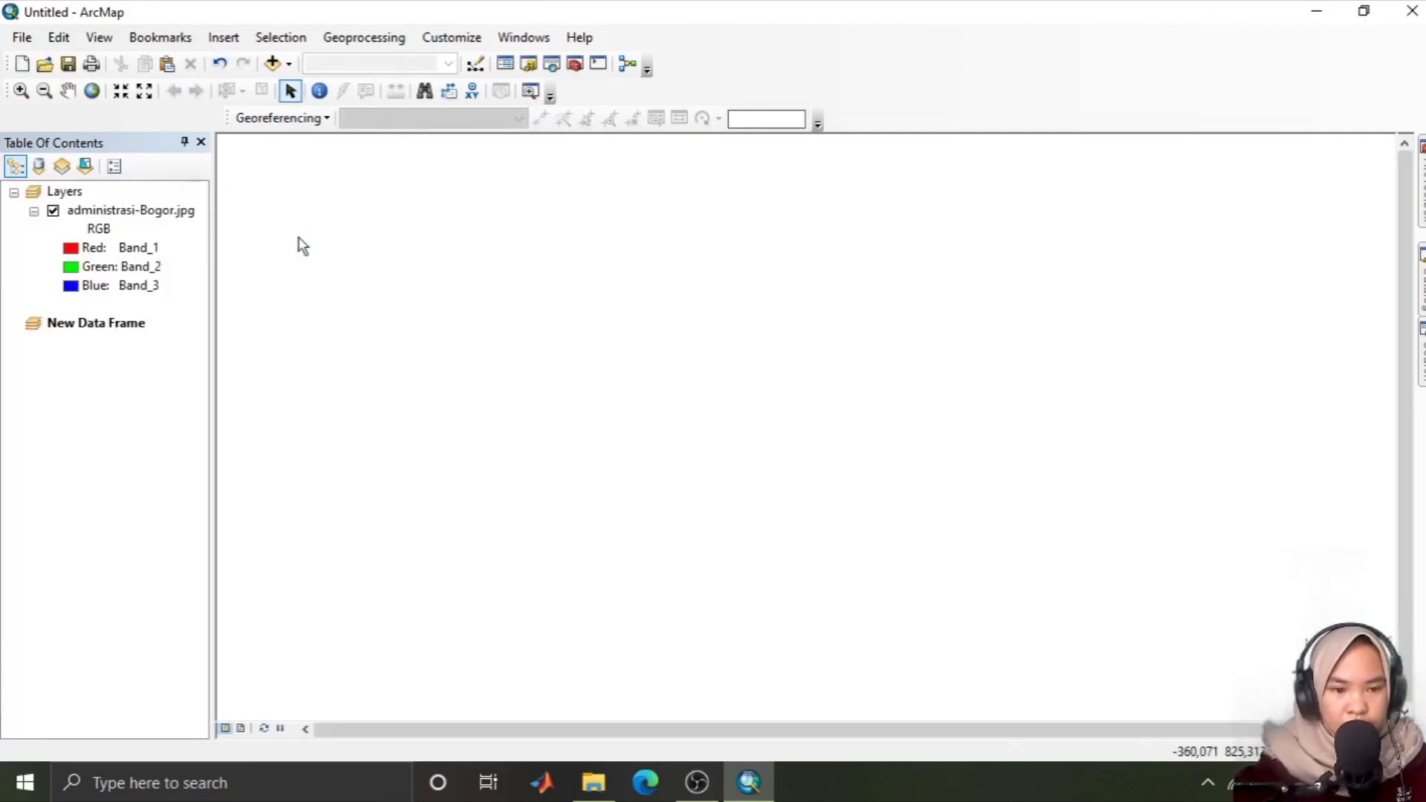
{"action": "left_click", "coordinate": [99, 327]}
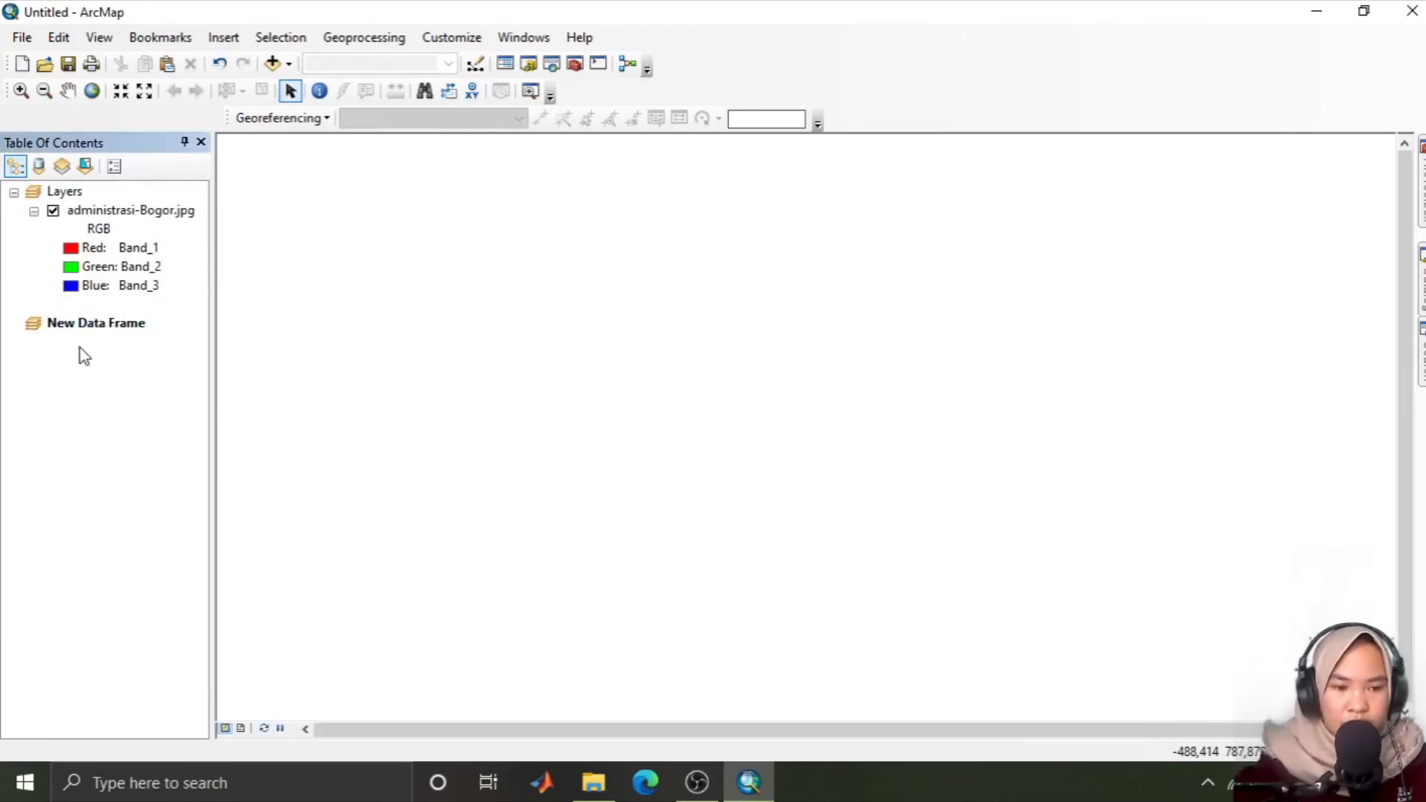
{"action": "left_click", "coordinate": [86, 332]}
{"action": "right_click", "coordinate": [86, 332]}
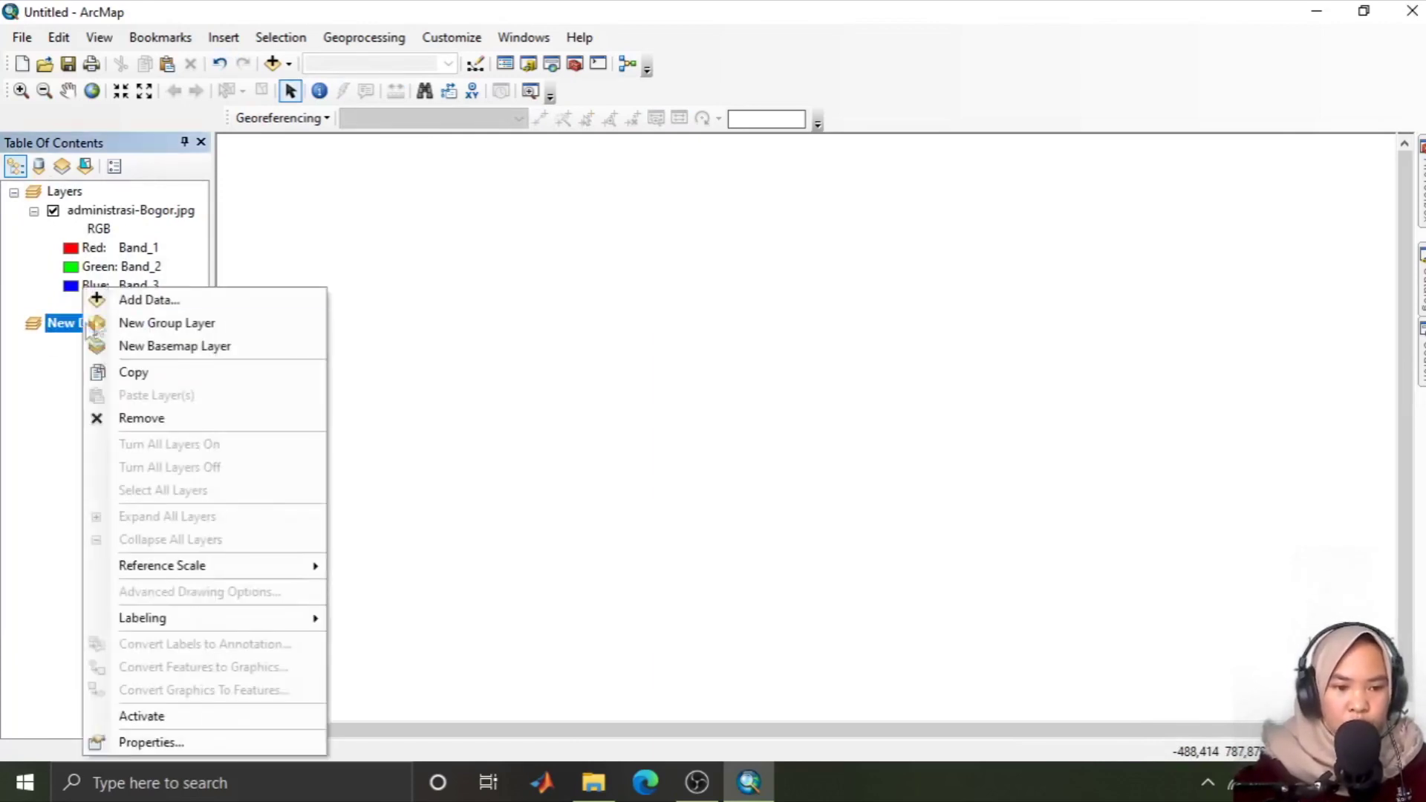
{"action": "left_click", "coordinate": [124, 302]}
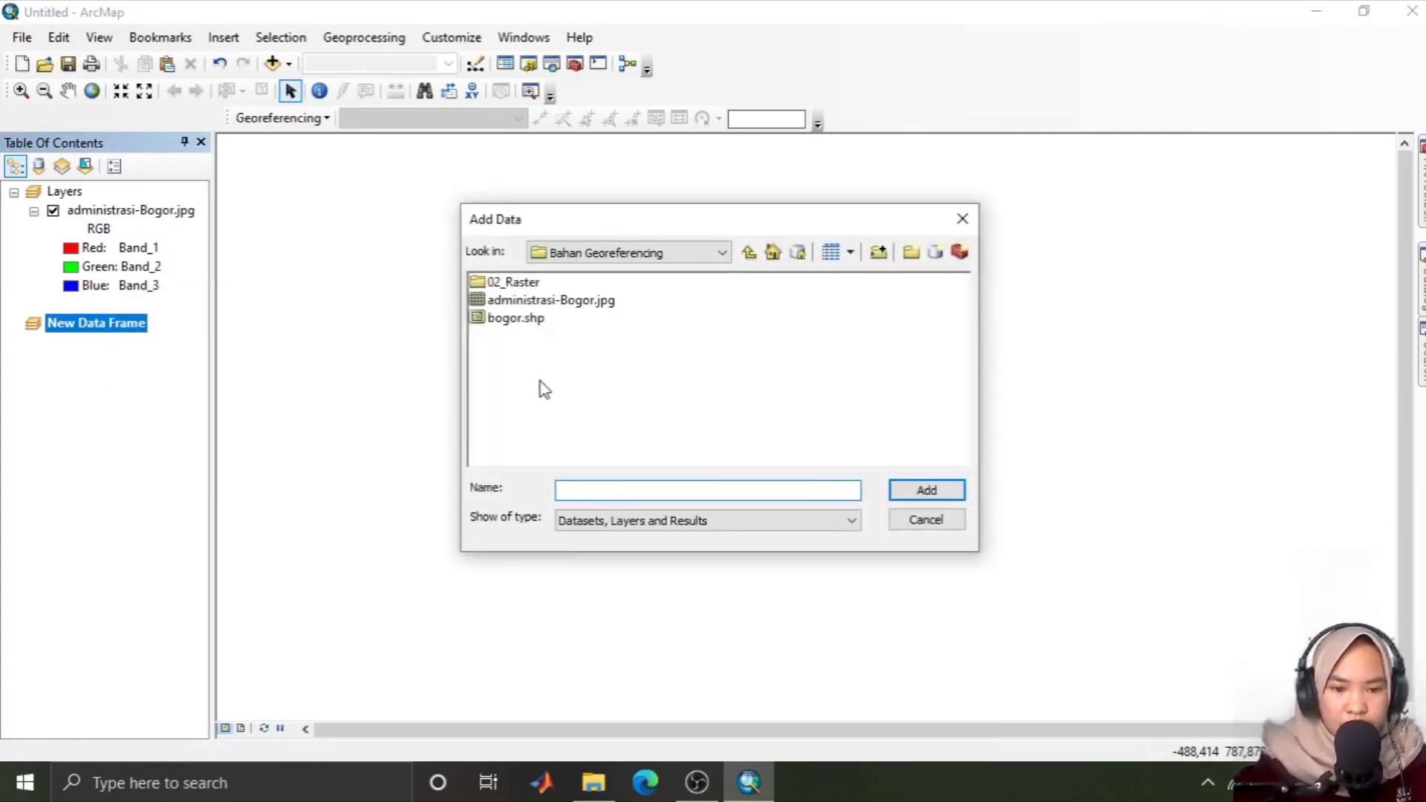
{"action": "double_click", "coordinate": [516, 284]}
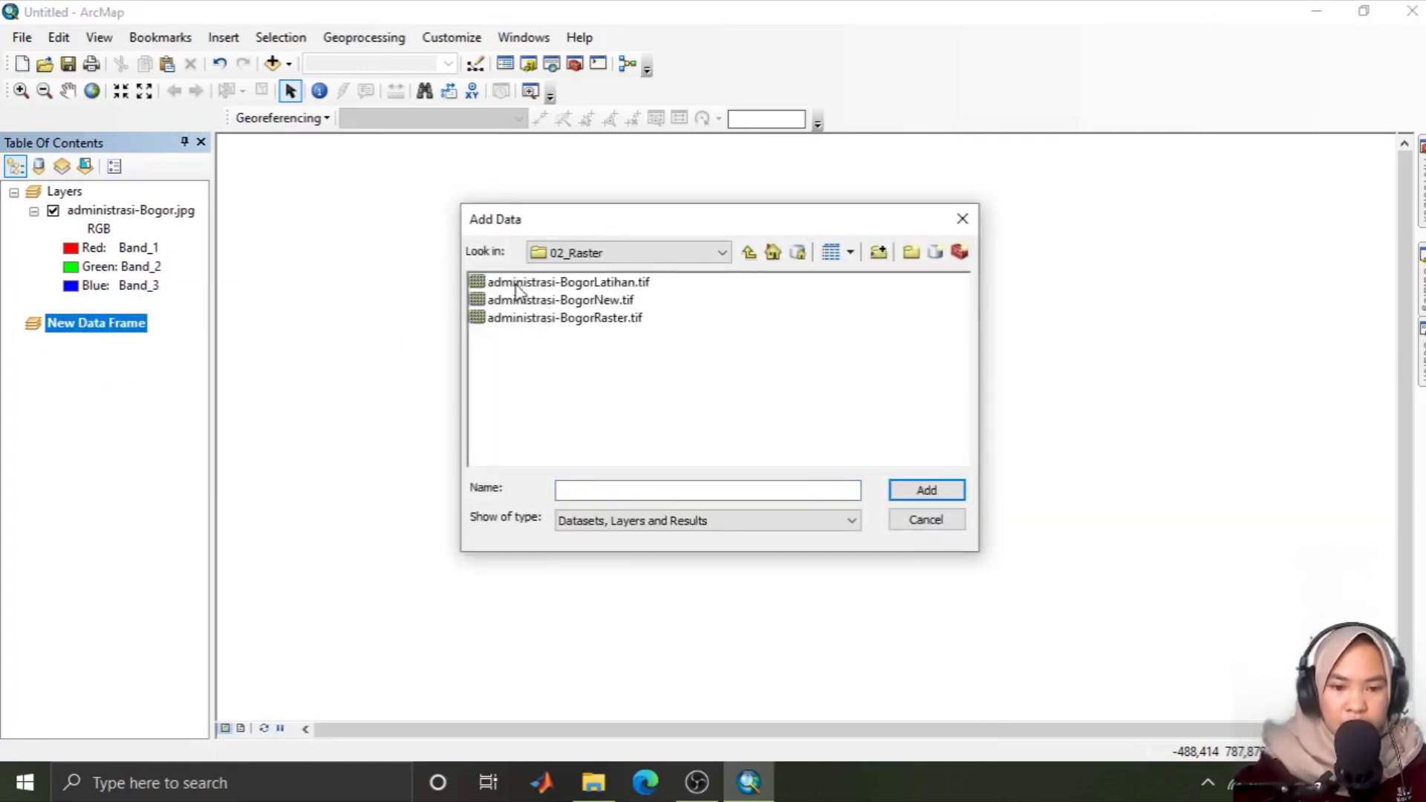
{"action": "left_click", "coordinate": [511, 319]}
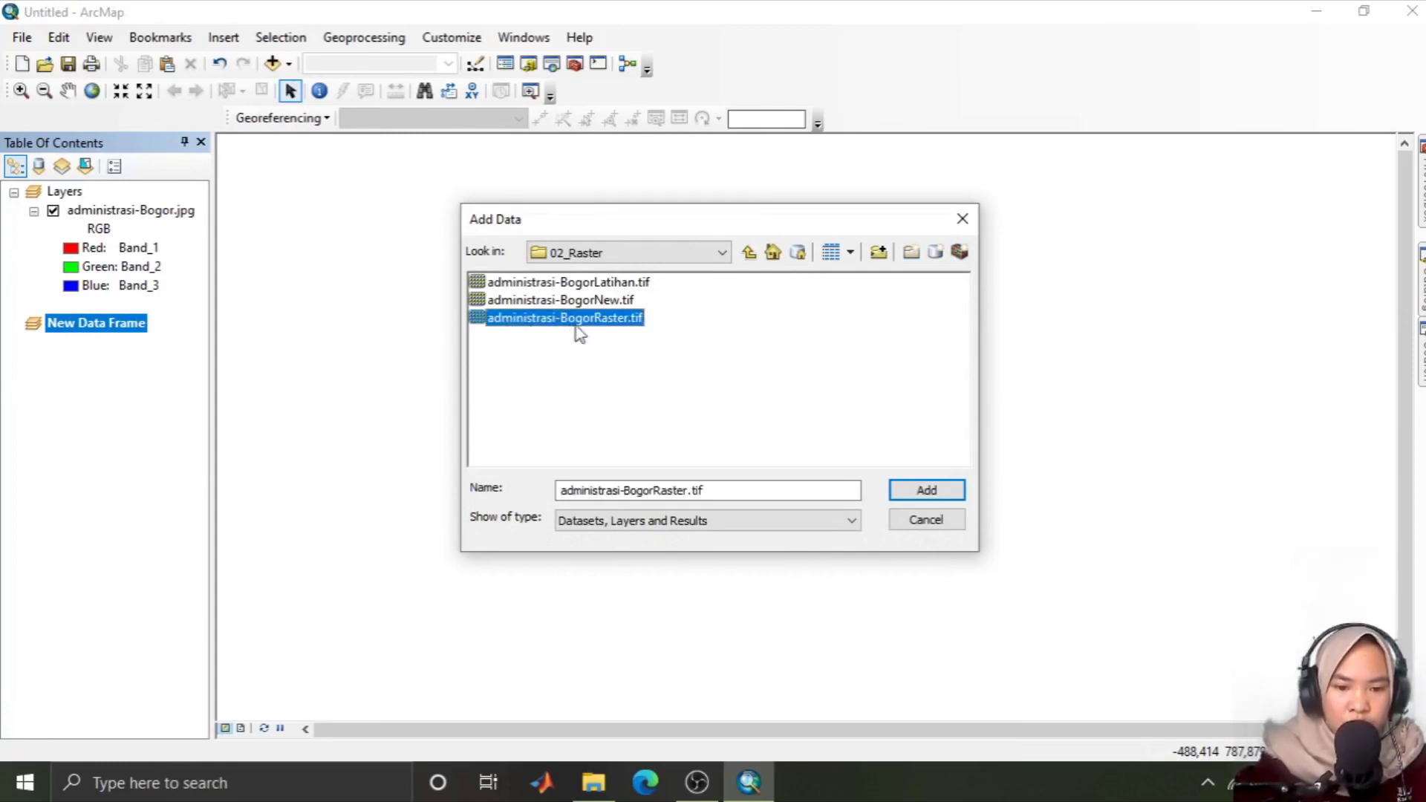
{"action": "left_click", "coordinate": [920, 491]}
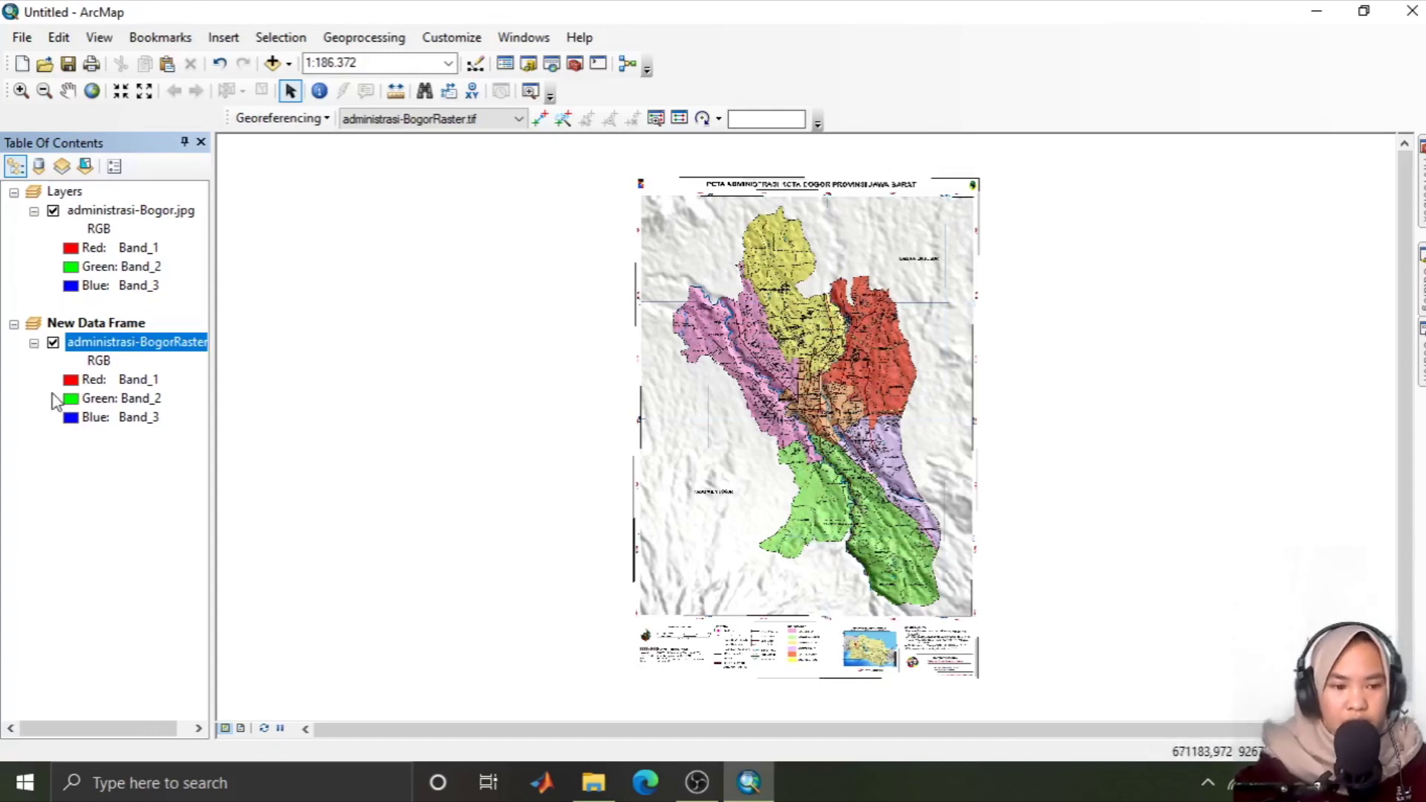
Step: Add bogor.shp from the Bahan Georeferencing folder to the new data frame
{"action": "left_click", "coordinate": [101, 325]}
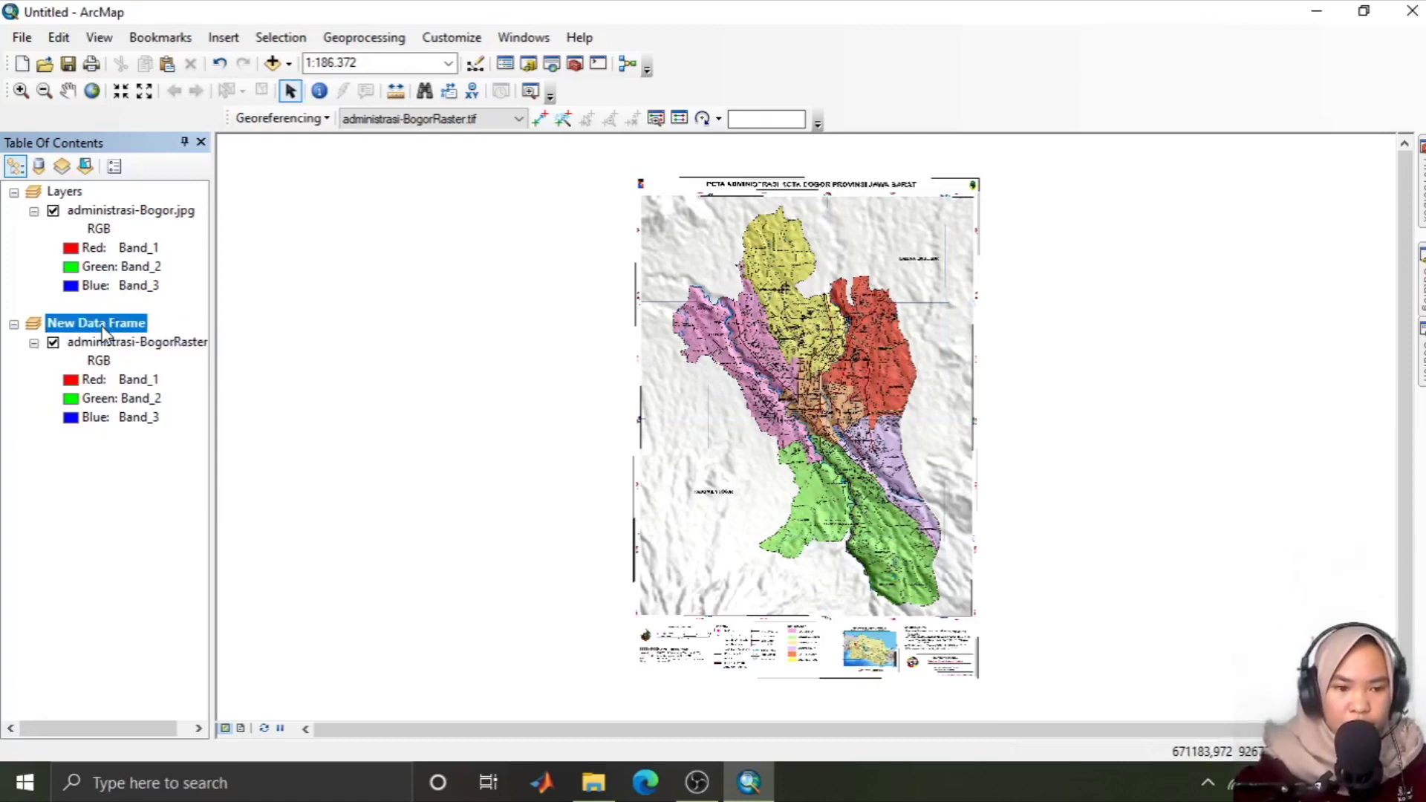
{"action": "right_click", "coordinate": [105, 334]}
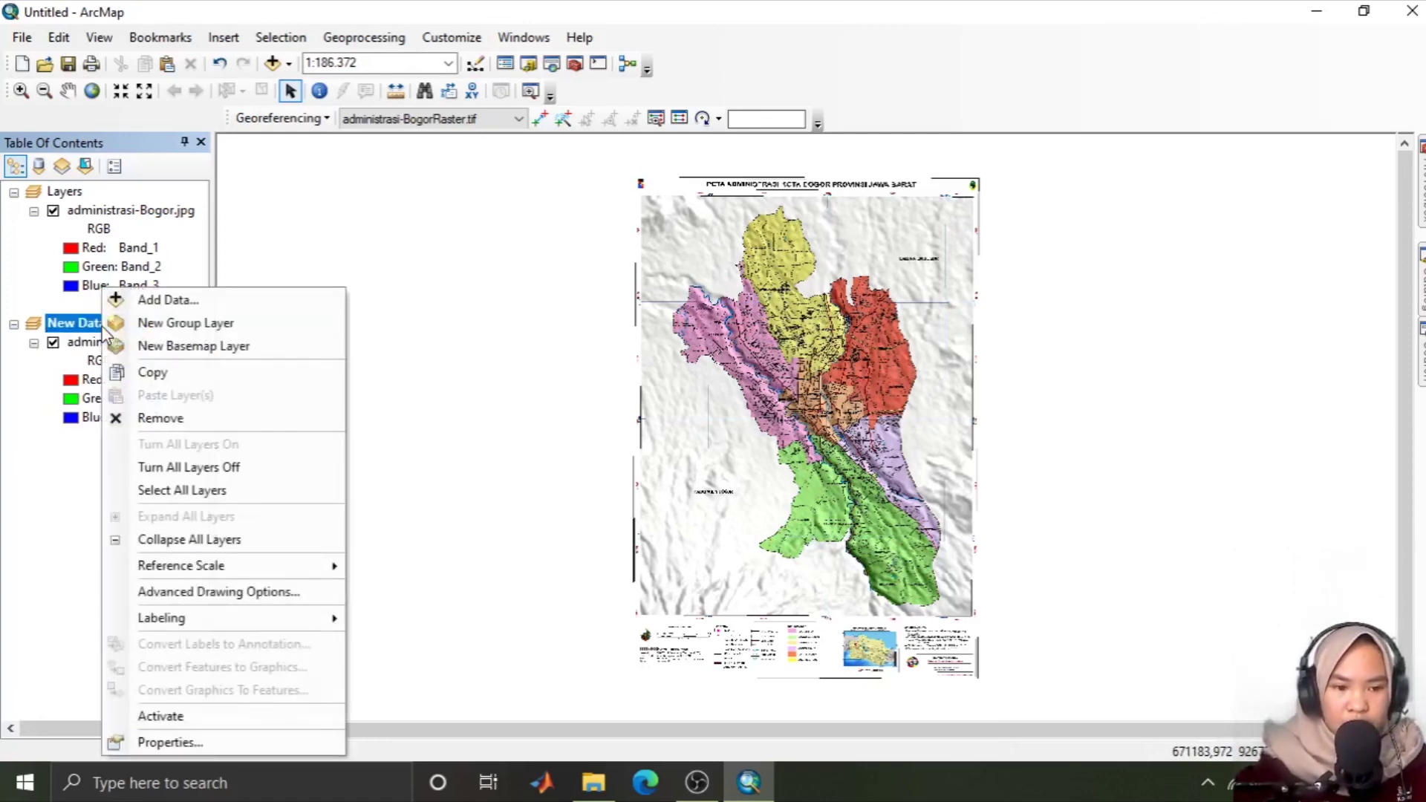
{"action": "left_click", "coordinate": [167, 300]}
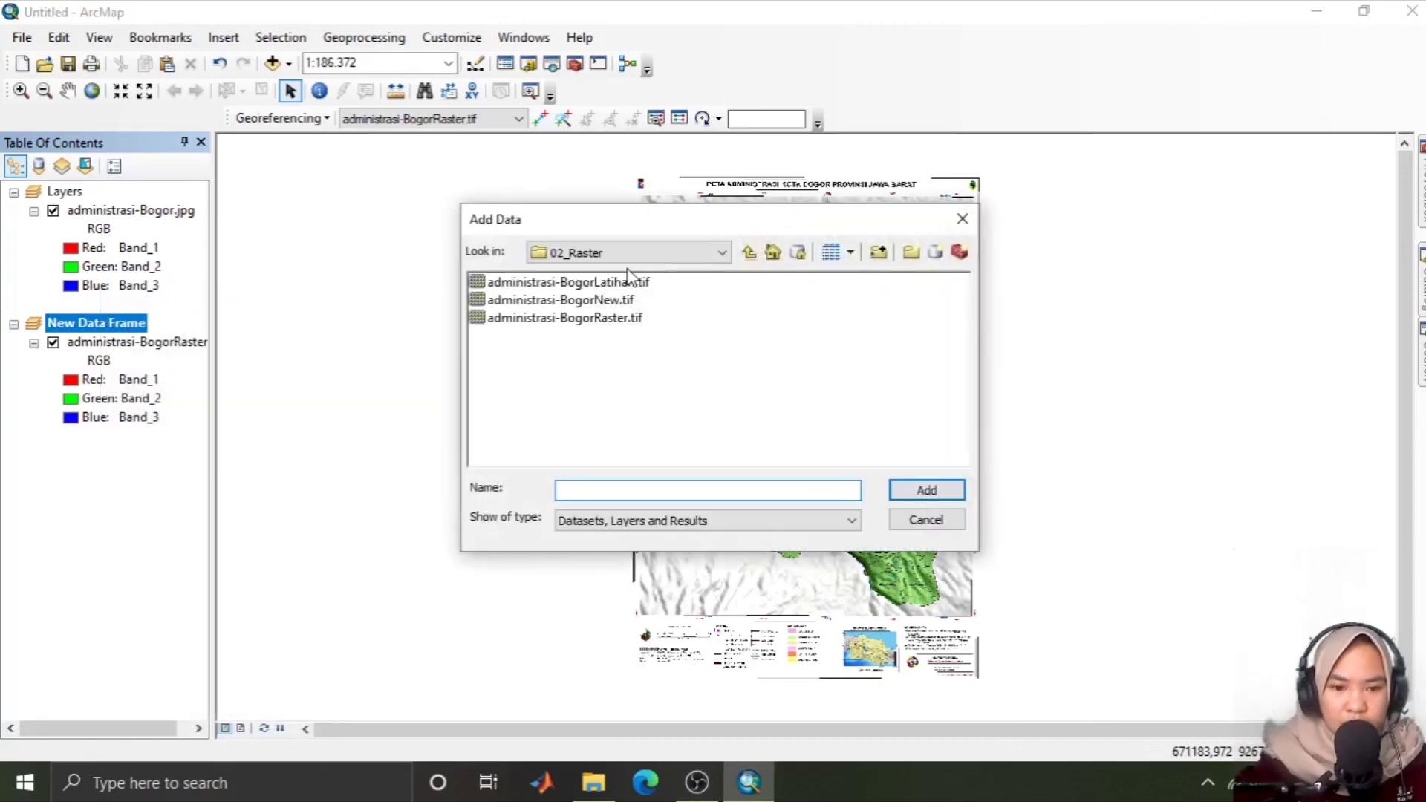
{"action": "left_click", "coordinate": [750, 256]}
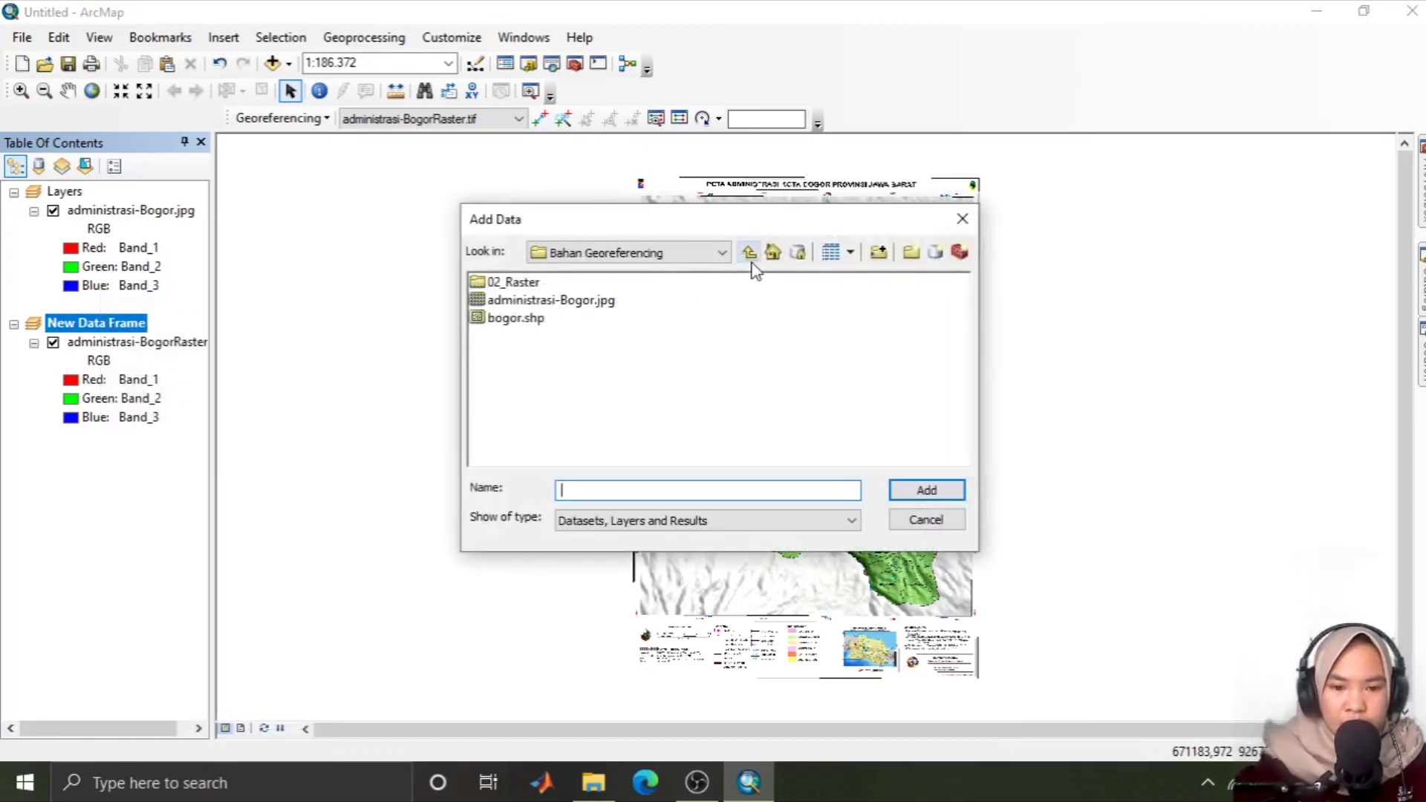
{"action": "left_click", "coordinate": [518, 319]}
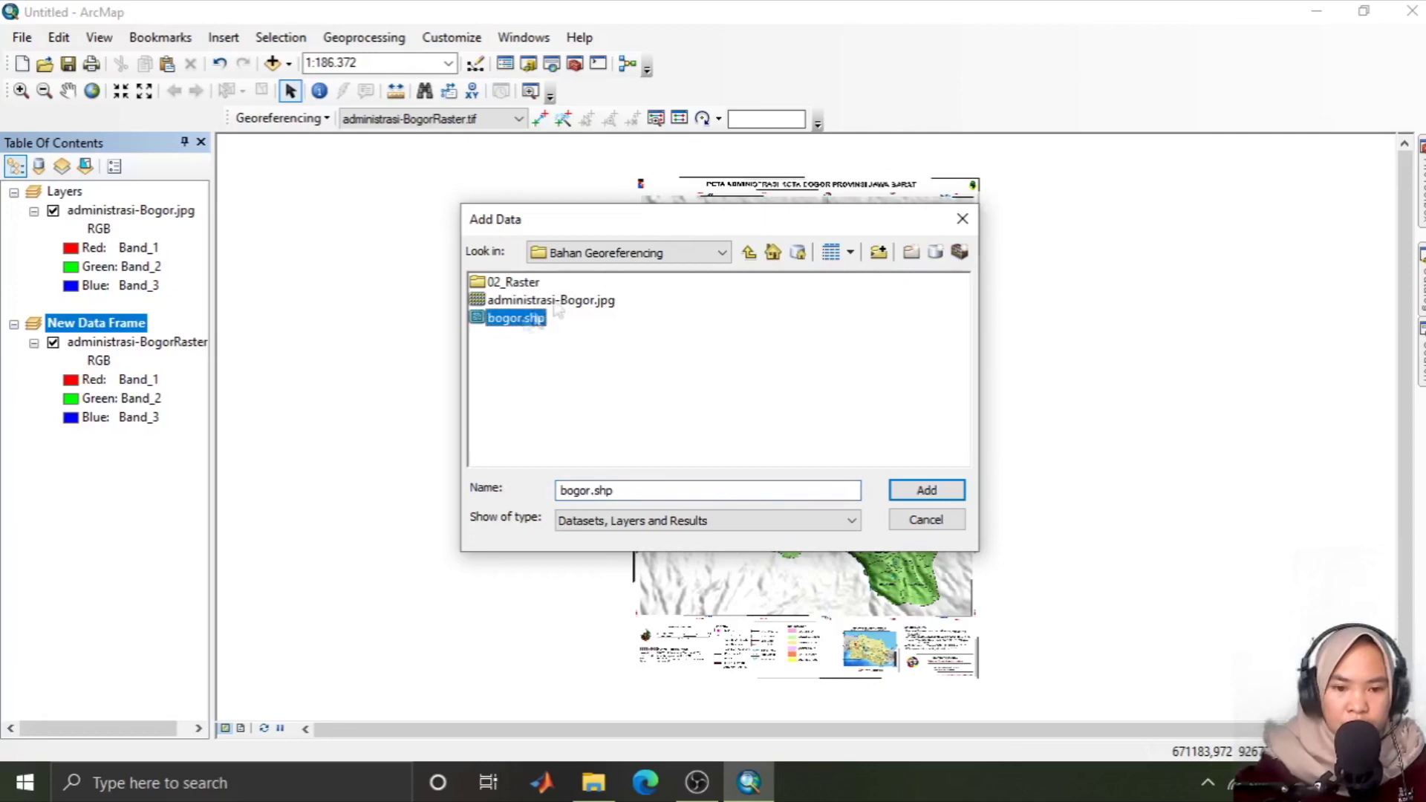
{"action": "left_click", "coordinate": [615, 253]}
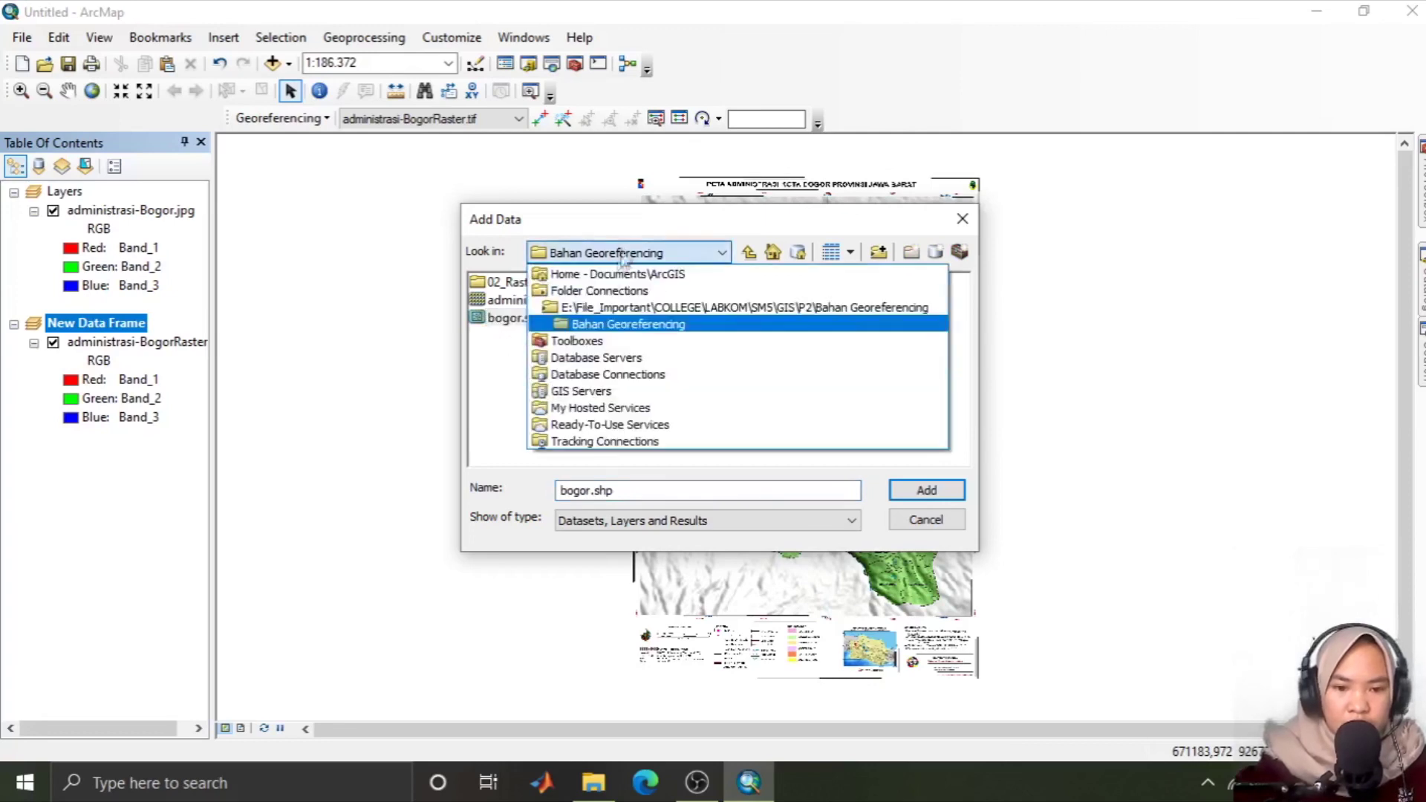
{"action": "left_click", "coordinate": [601, 324]}
{"action": "left_click", "coordinate": [523, 319]}
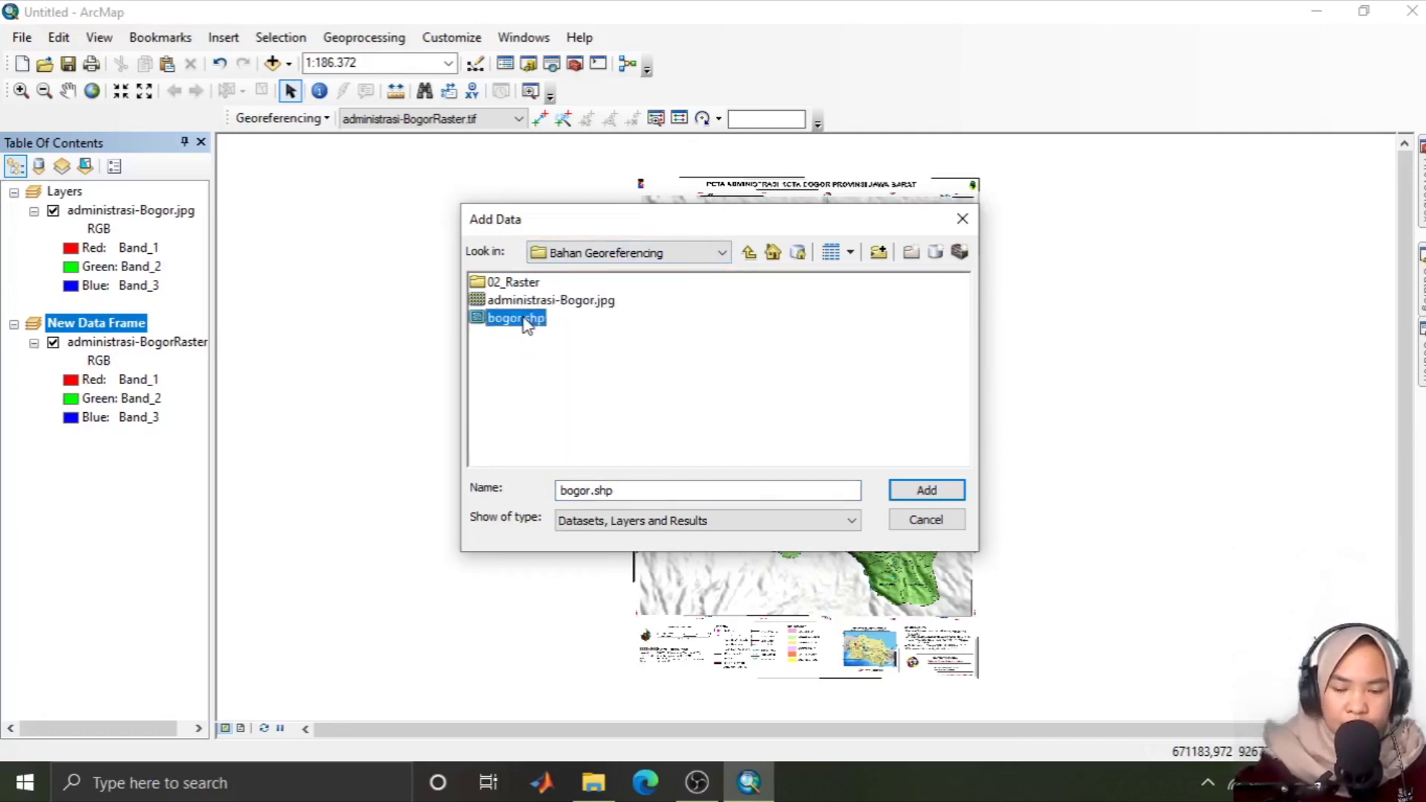
{"action": "left_click", "coordinate": [921, 493]}
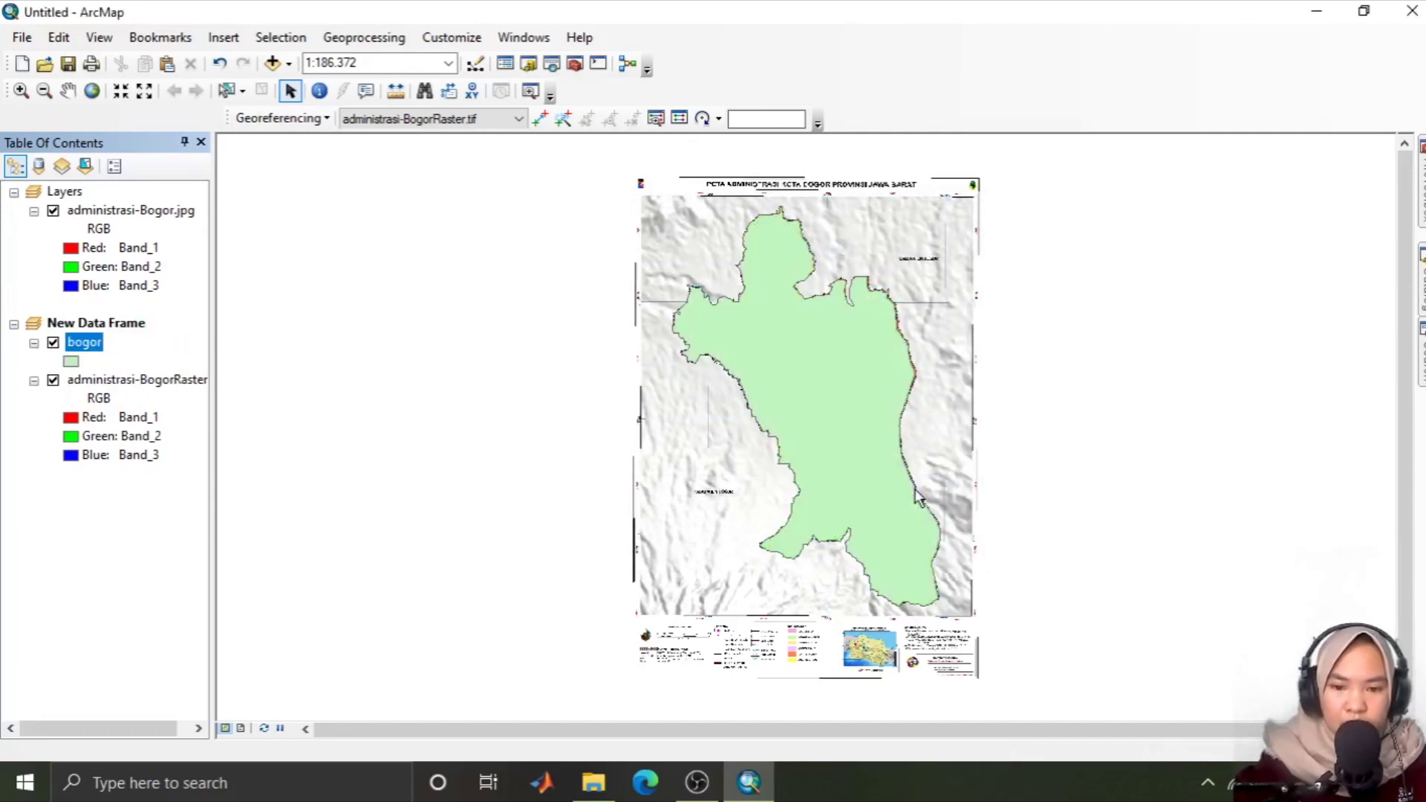